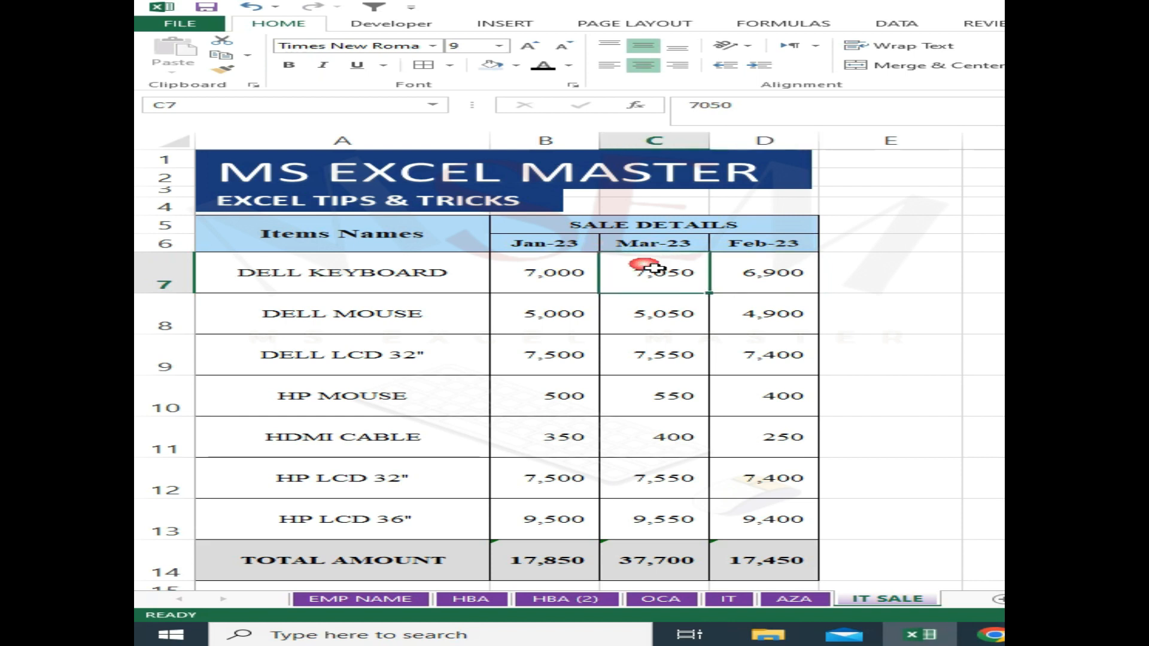
# - Move the whole Feb-23 column in front of the Mar-23 column in the IT SALE table
pyautogui.click(727, 252)
pyautogui.moveTo(742, 243); pyautogui.dragTo(760, 524)
pyautogui.moveTo(628, 243); pyautogui.dragTo(653, 515)
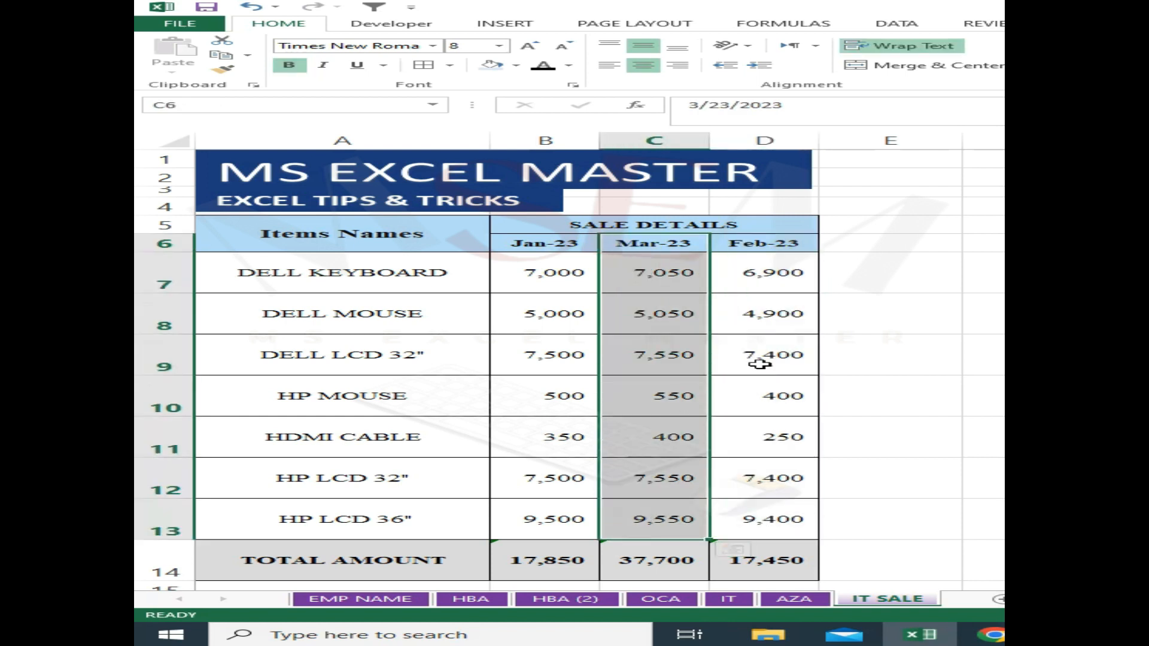
pyautogui.click(764, 267)
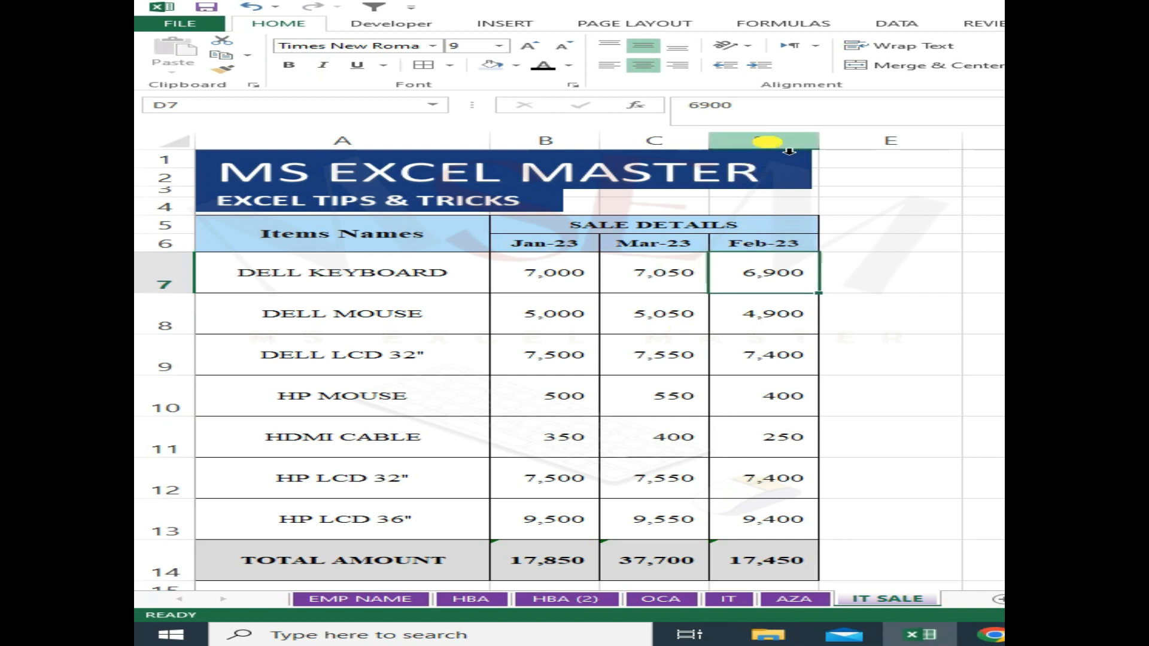
pyautogui.click(765, 142)
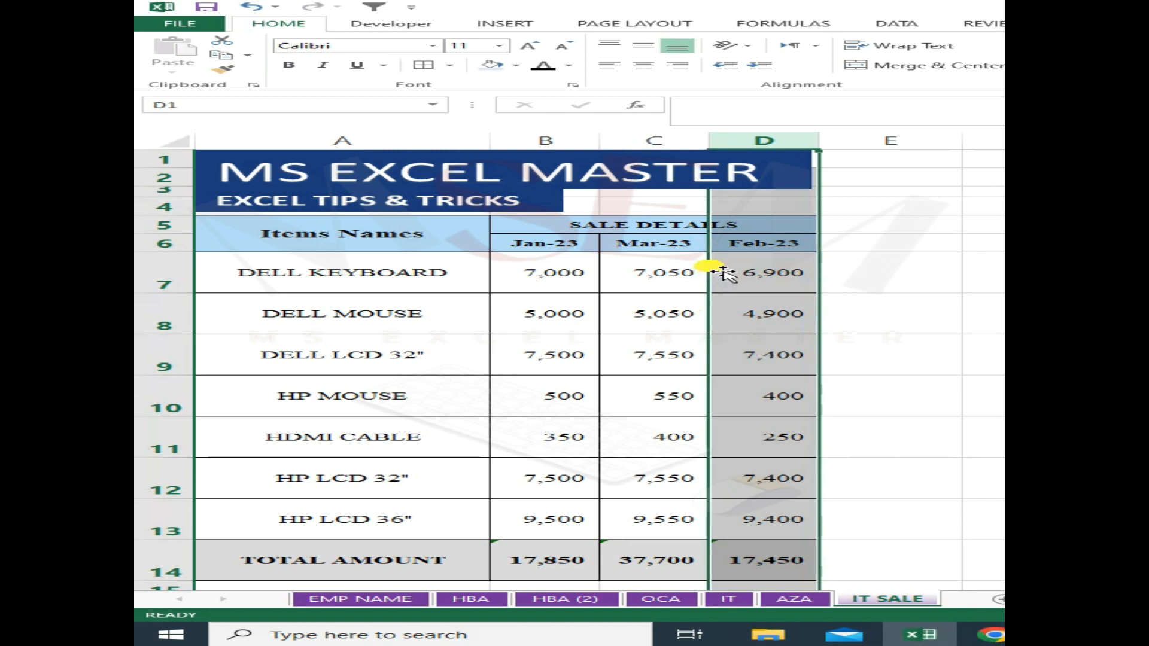
pyautogui.moveTo(724, 273); pyautogui.dragTo(623, 265)
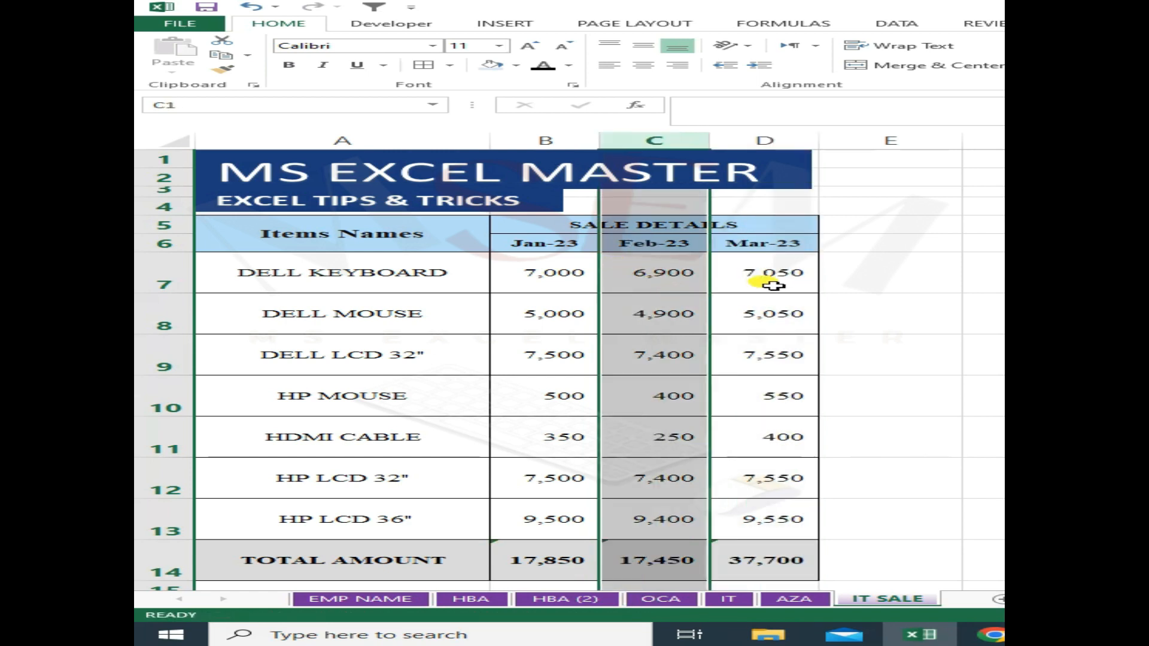
pyautogui.click(770, 287)
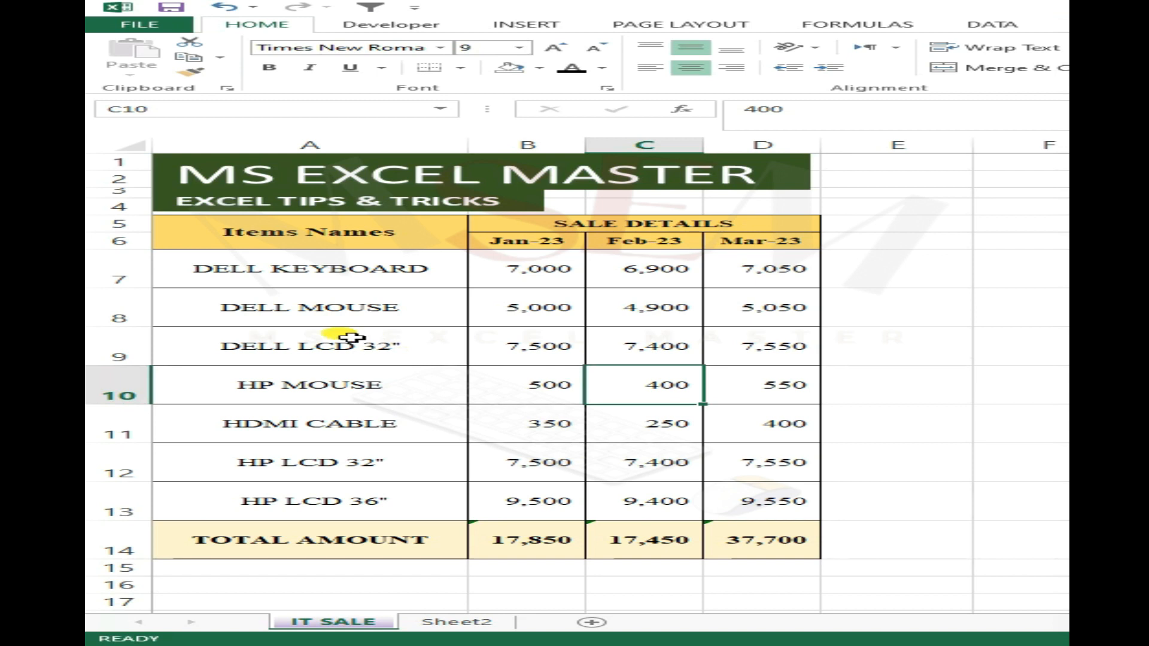
# - Hide the DELL LCD 32", HP LCD 32" and HP LCD 36" rows (rows 9, 12 and 13) in the sales table
pyautogui.click(335, 312)
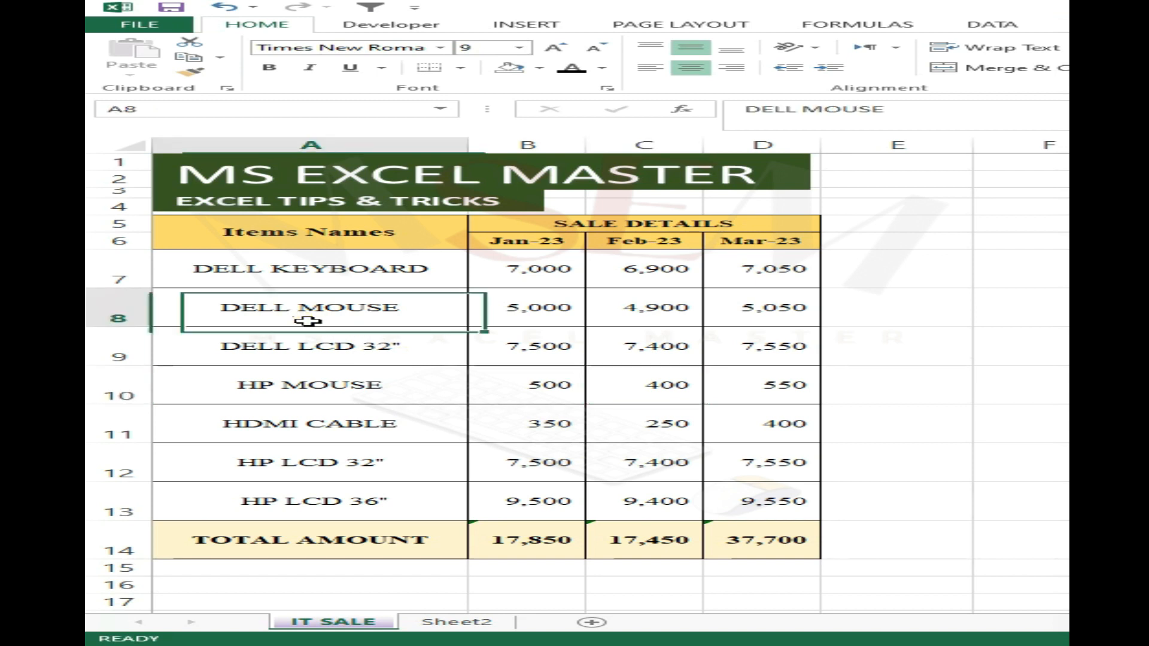
pyautogui.moveTo(325, 239); pyautogui.dragTo(795, 538)
pyautogui.click(526, 458)
pyautogui.click(138, 350)
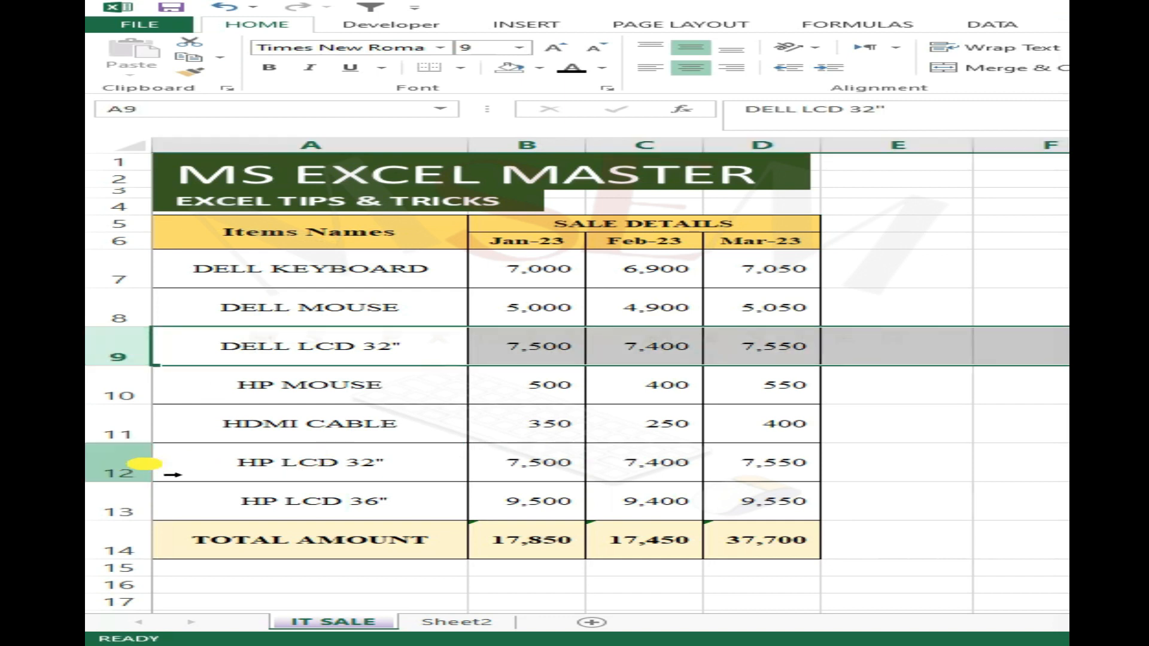
pyautogui.keyDown('ctrl'); pyautogui.click(135, 470); pyautogui.keyUp('ctrl')
pyautogui.keyDown('ctrl'); pyautogui.click(141, 513); pyautogui.keyUp('ctrl')
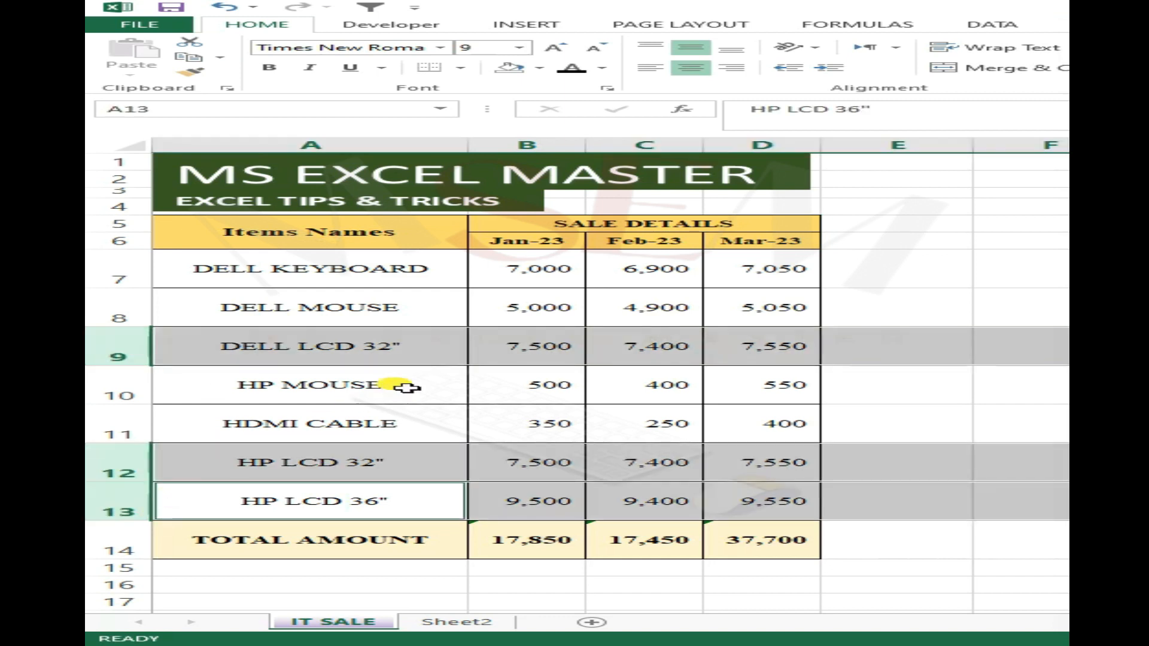
pyautogui.rightClick(141, 359)
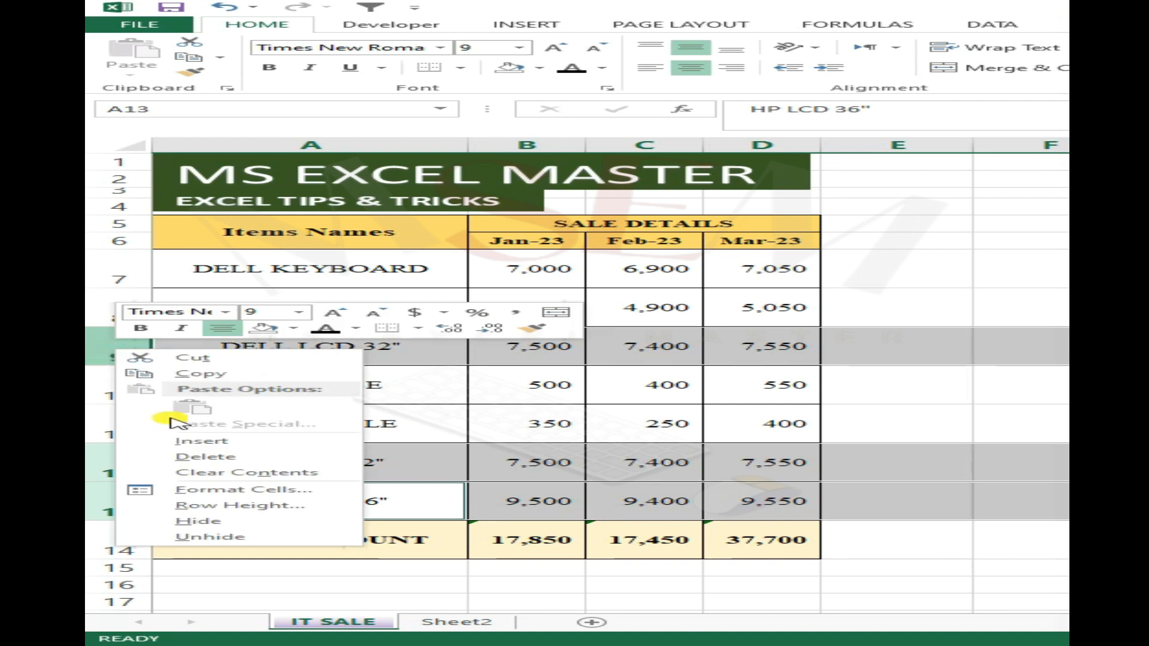
pyautogui.click(153, 524)
pyautogui.click(625, 320)
pyautogui.click(325, 304)
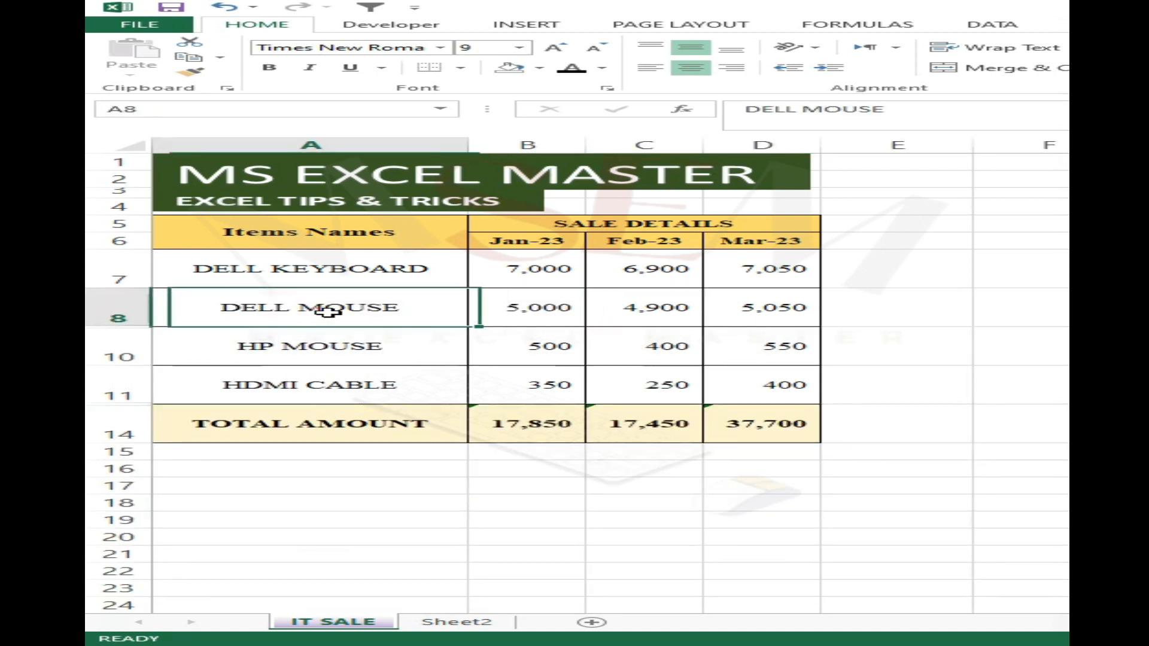
# - Copy the sales table A5:D14 with its hidden rows and paste it into Sheet2 at cell A7
pyautogui.moveTo(308, 231); pyautogui.dragTo(821, 438)
pyautogui.hotkey('ctrl', 'c')
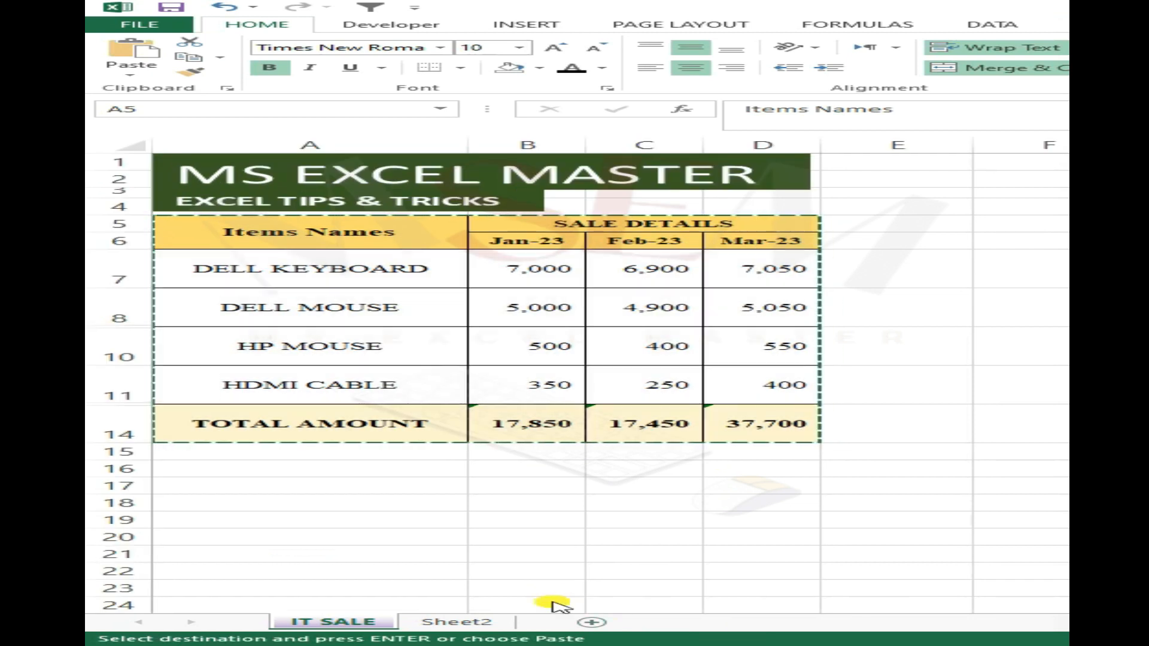
pyautogui.click(443, 622)
pyautogui.click(271, 249)
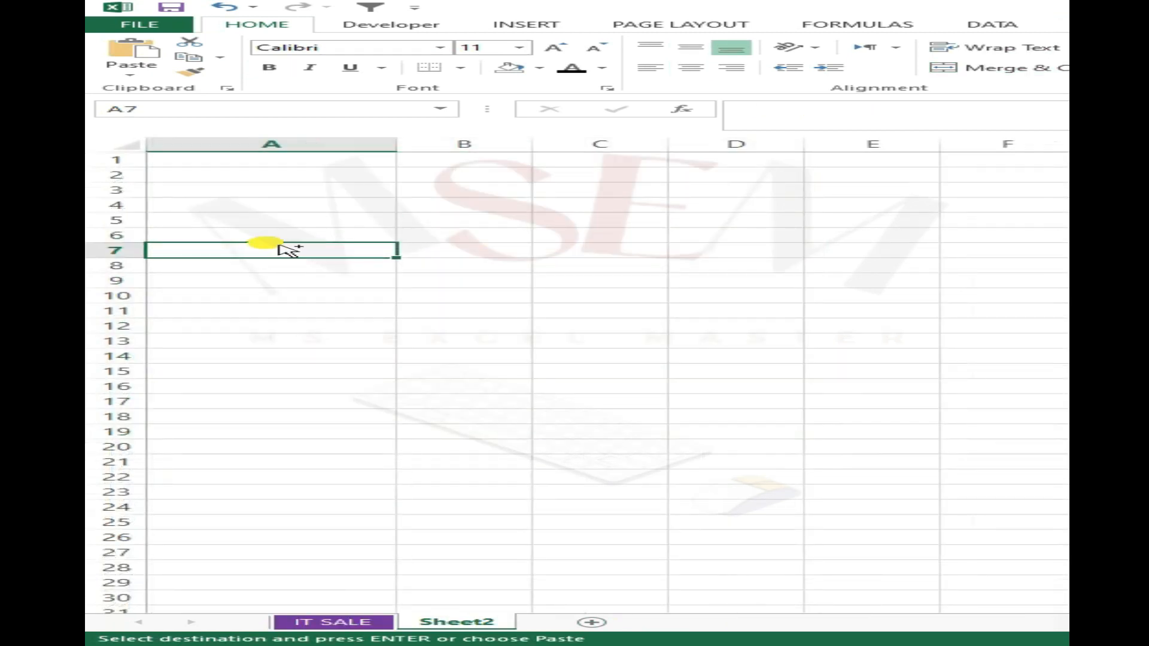
pyautogui.hotkey('ctrl', 'v')
# - Check the table pasted on Sheet2 for the three LCD rows that are hidden in the source table
pyautogui.click(351, 317)
pyautogui.click(343, 311)
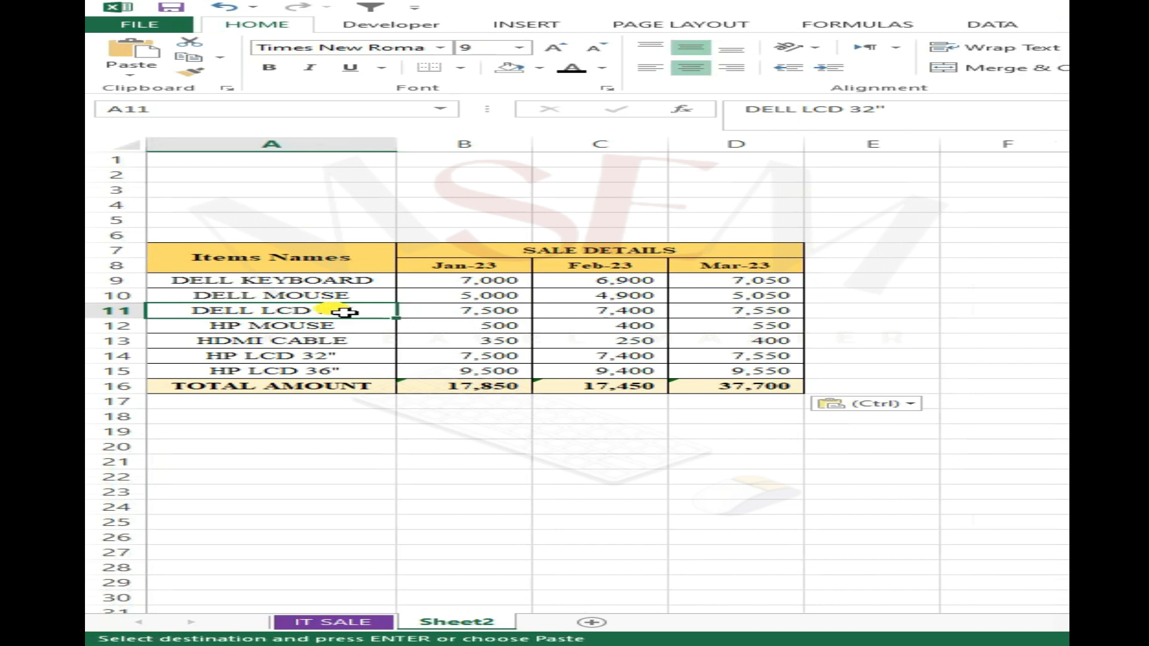
pyautogui.keyDown('ctrl'); pyautogui.click(344, 358); pyautogui.keyUp('ctrl')
pyautogui.keyDown('ctrl'); pyautogui.click(338, 372); pyautogui.keyUp('ctrl')
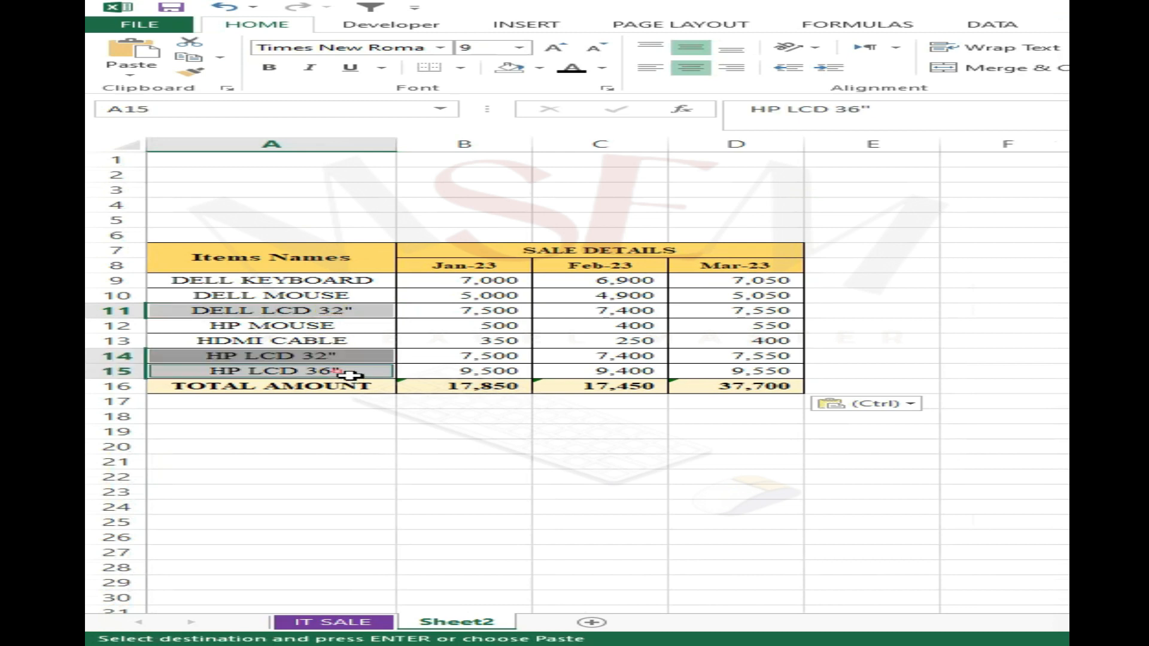
pyautogui.click(359, 312)
pyautogui.click(357, 372)
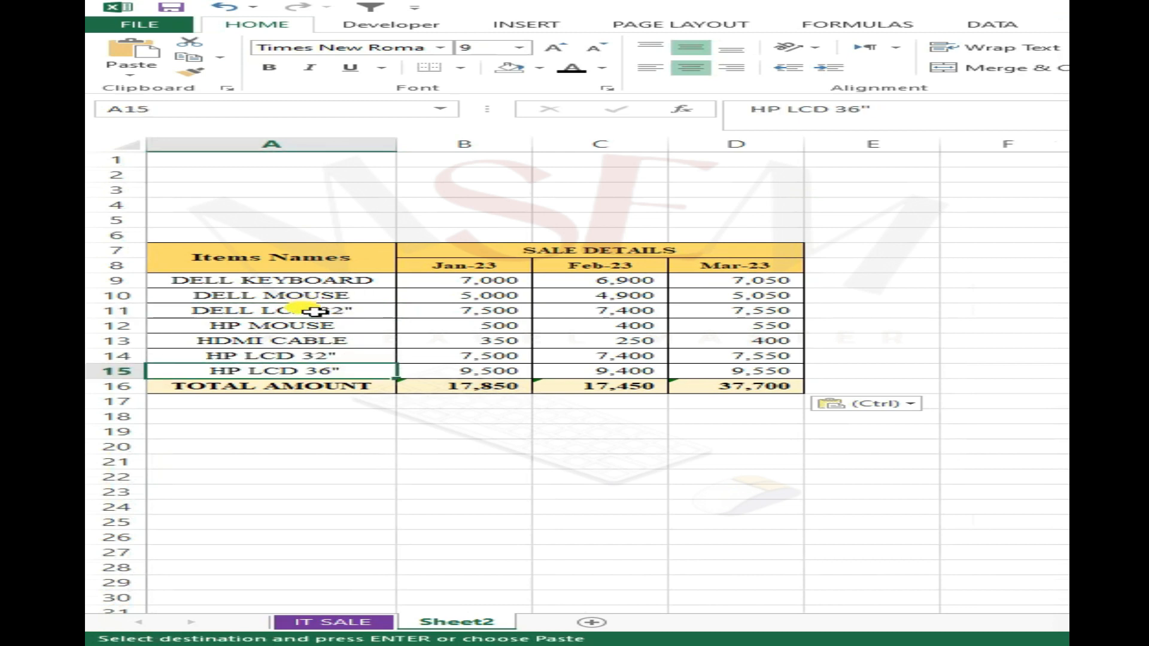
pyautogui.scroll(-2, 316, 309)
# - On the IT SALE sheet, select the table A5:D14 and restrict the selection to visible cells only with Go To Special
pyautogui.click(341, 622)
pyautogui.rightClick(440, 460)
pyautogui.press('Escape')
pyautogui.moveTo(380, 234); pyautogui.dragTo(757, 427)
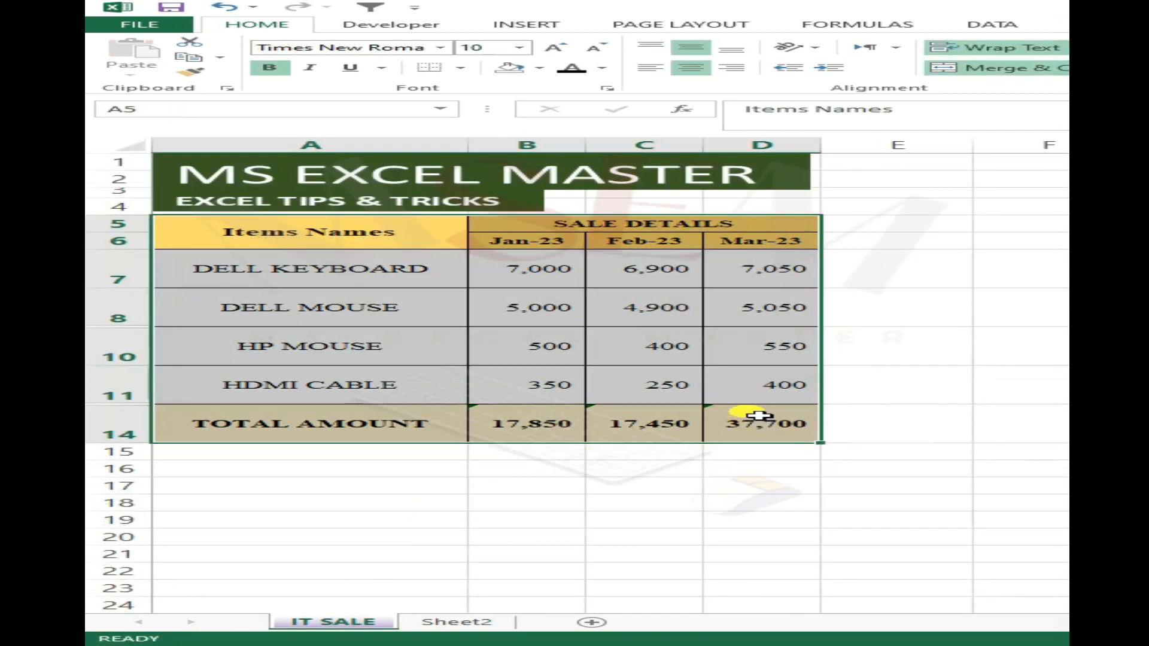
pyautogui.press('F5')
pyautogui.click(491, 478)
pyautogui.moveTo(648, 308); pyautogui.dragTo(604, 316)
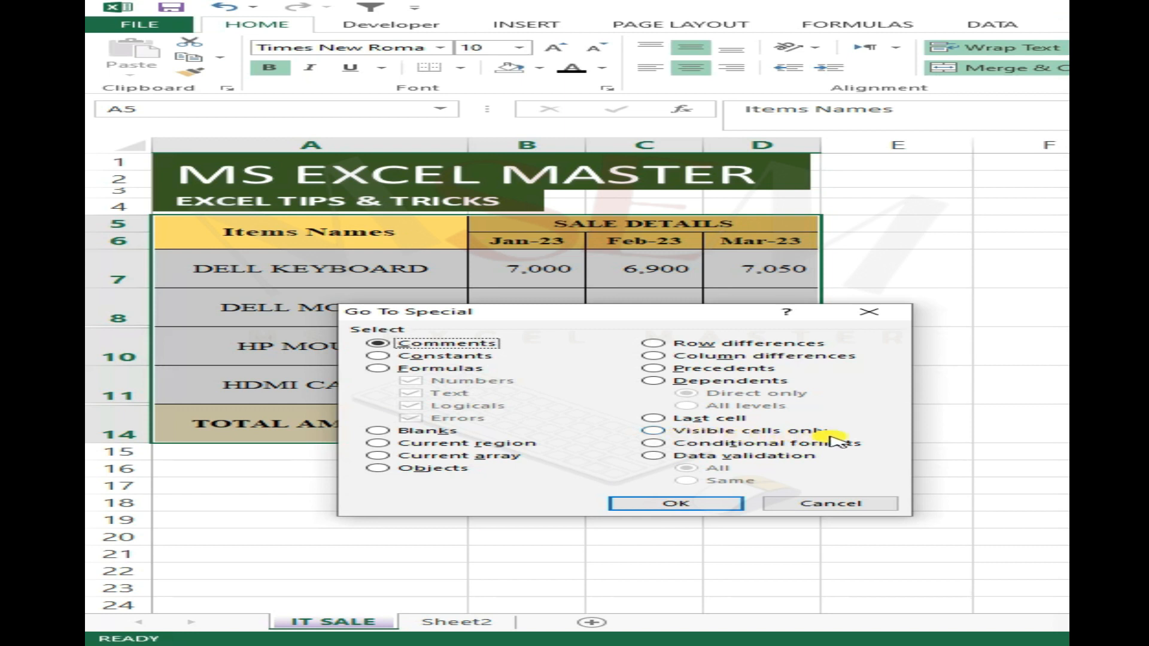
pyautogui.click(654, 432)
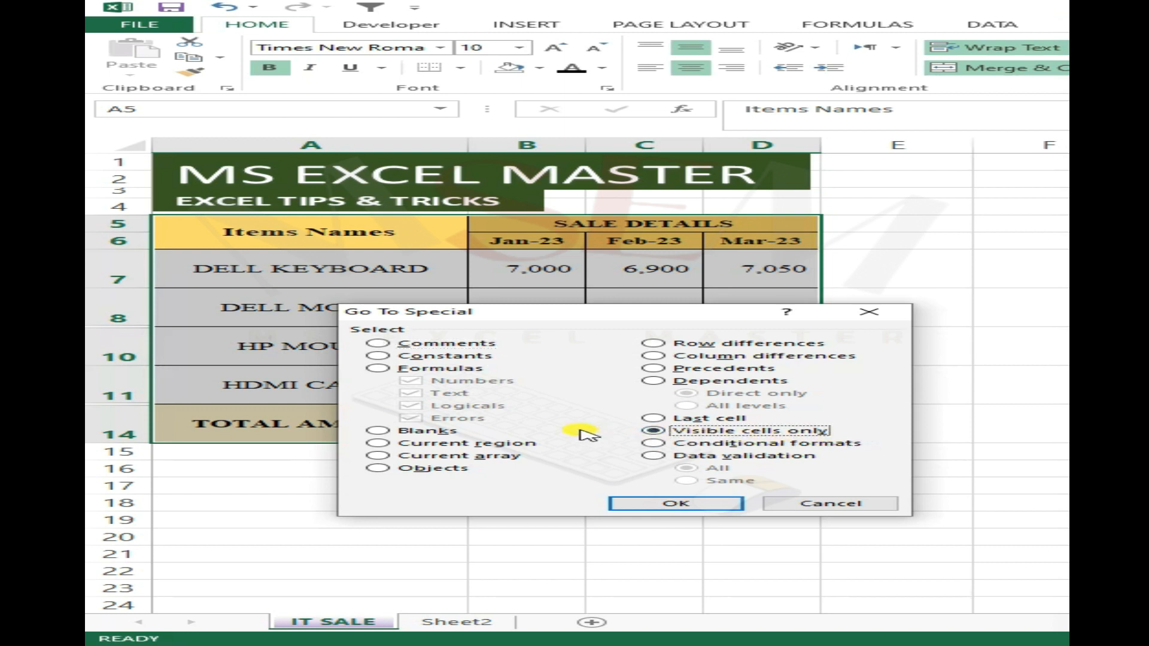
pyautogui.click(678, 502)
# - Copy the selected visible cells and paste them into Sheet2 at cell A20, below the first pasted table
pyautogui.hotkey('ctrl', 'c')
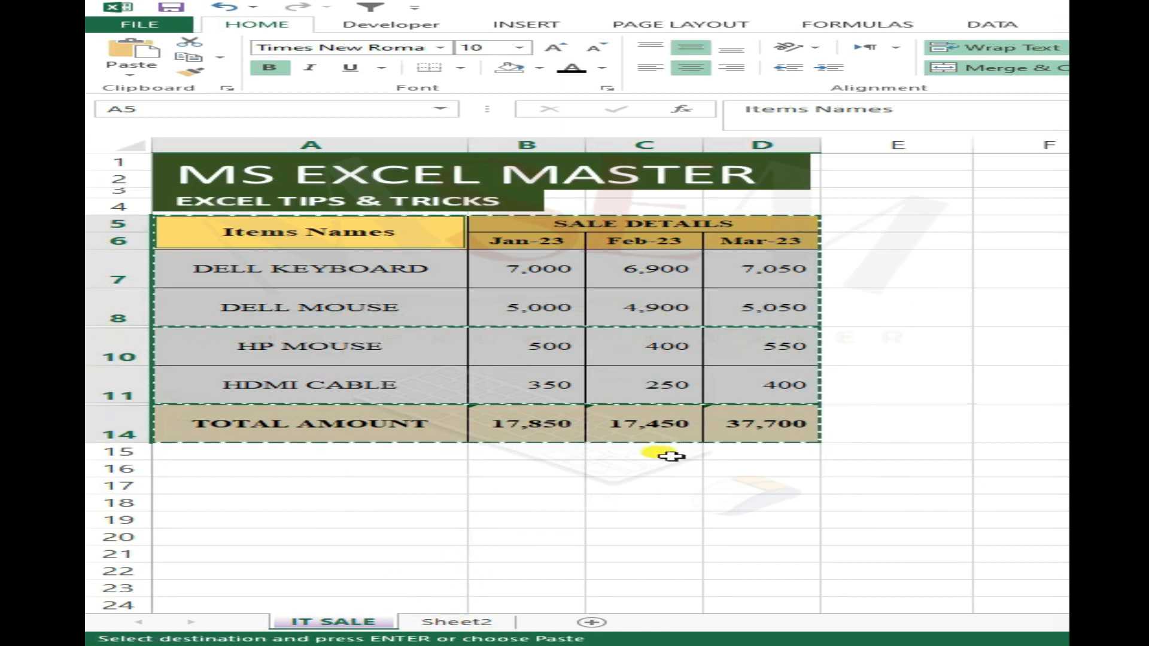
pyautogui.click(472, 623)
pyautogui.click(265, 357)
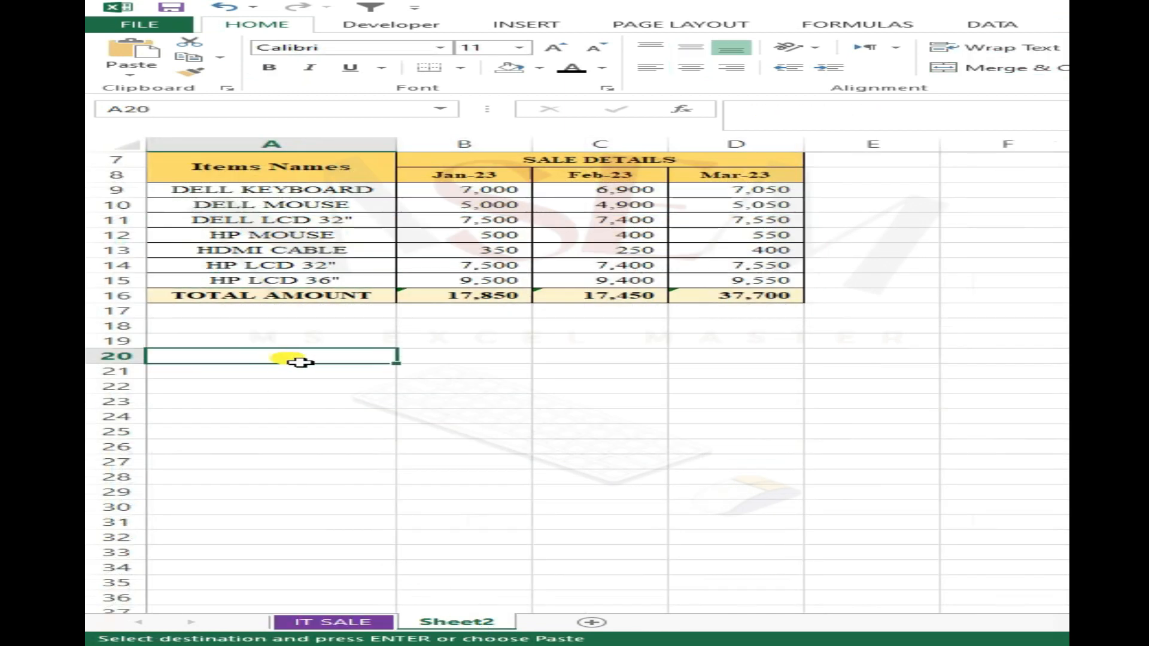
pyautogui.hotkey('ctrl', 'v')
pyautogui.click(383, 478)
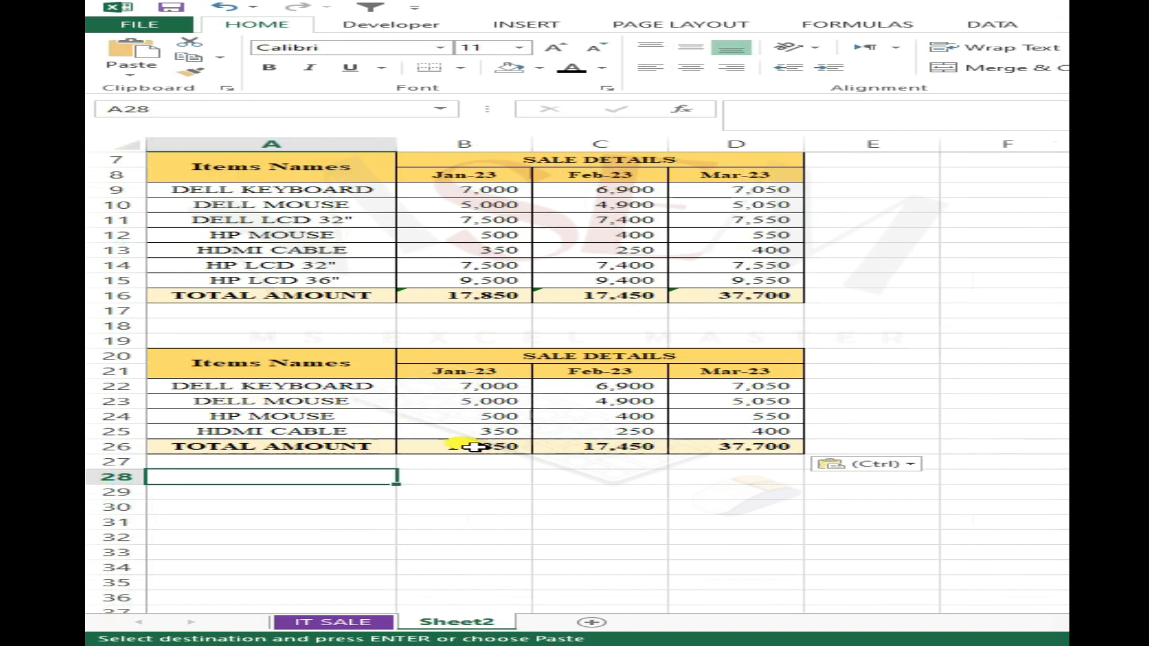
pyautogui.moveTo(283, 366); pyautogui.dragTo(778, 448)
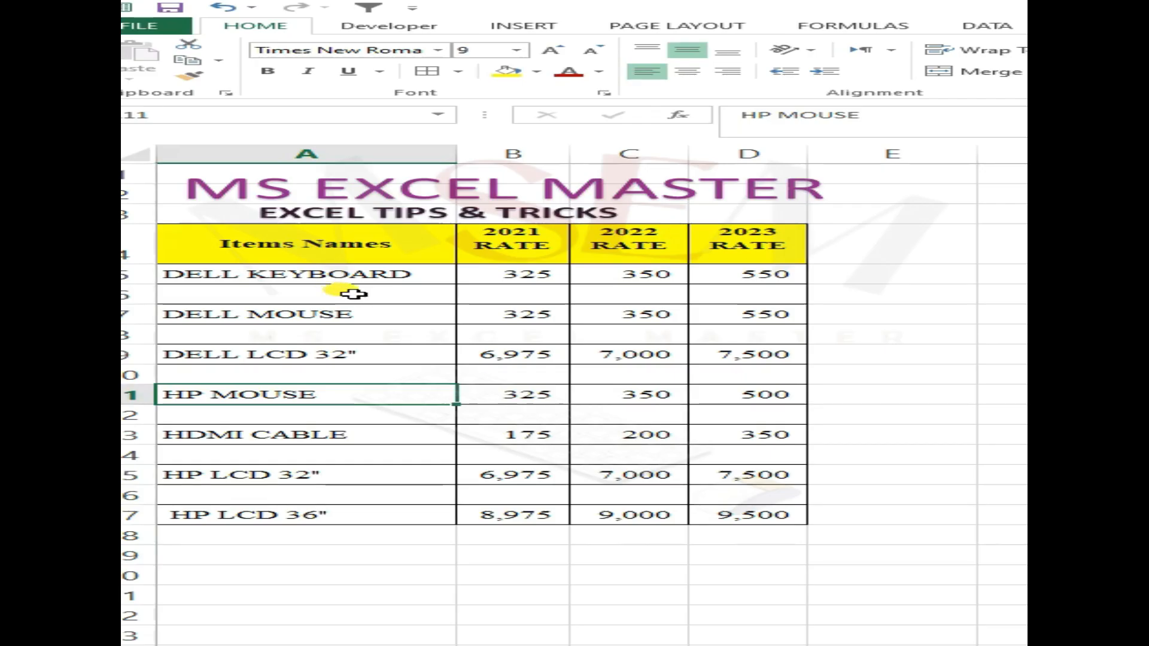
# - Add filters to the item rate table, selecting it from the Items Names header through the HP LCD 36" row
pyautogui.click(367, 294)
pyautogui.moveTo(256, 290); pyautogui.dragTo(717, 323)
pyautogui.click(628, 374)
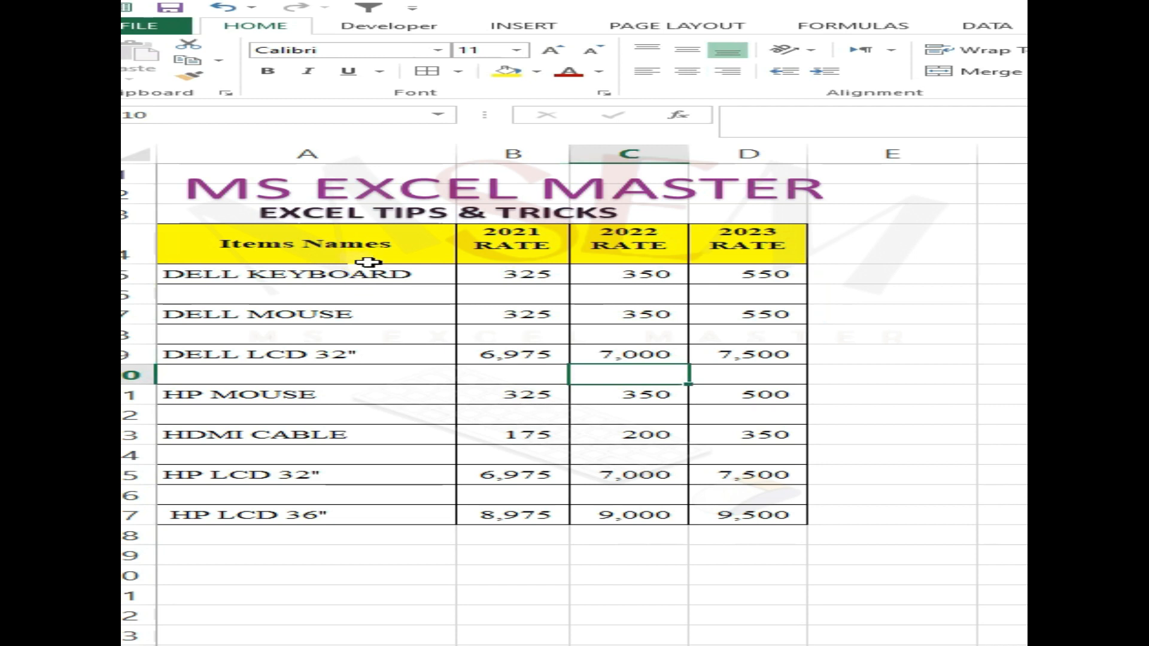
pyautogui.click(536, 336)
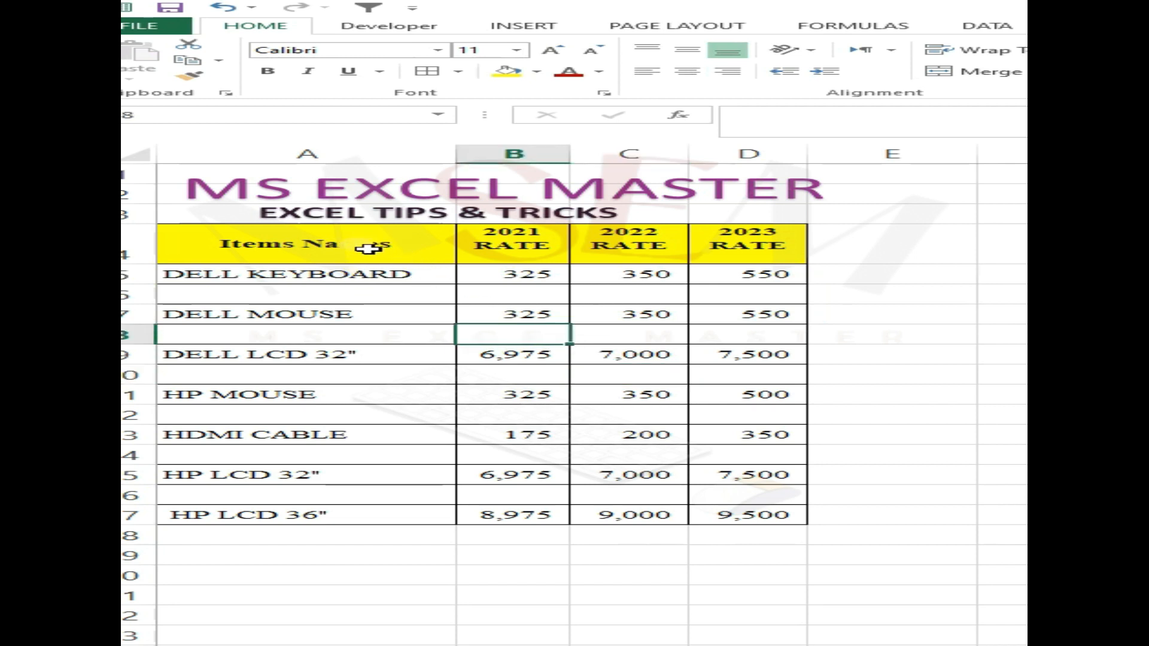
pyautogui.moveTo(367, 249); pyautogui.dragTo(781, 516)
pyautogui.click(981, 25)
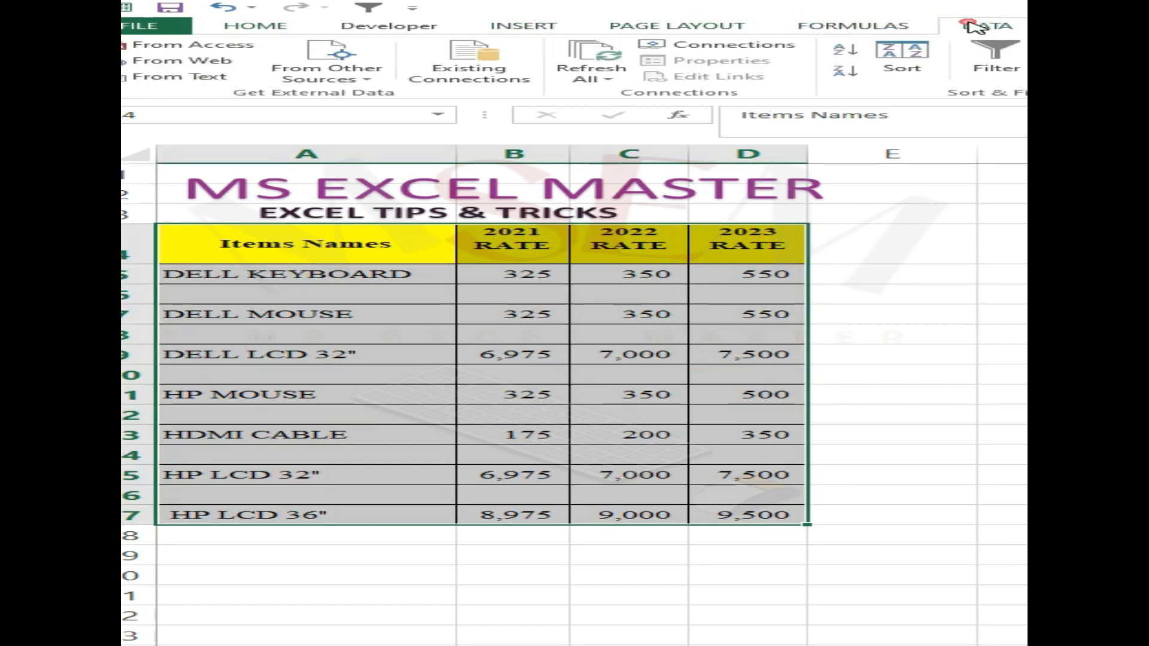
pyautogui.click(975, 57)
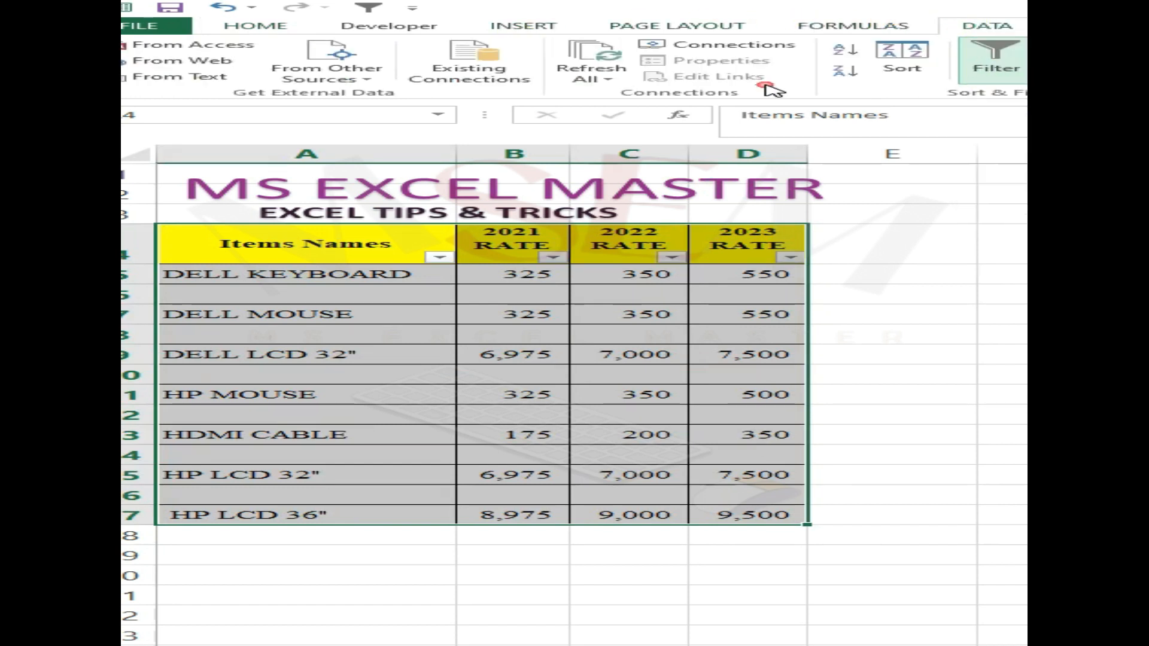
pyautogui.click(423, 378)
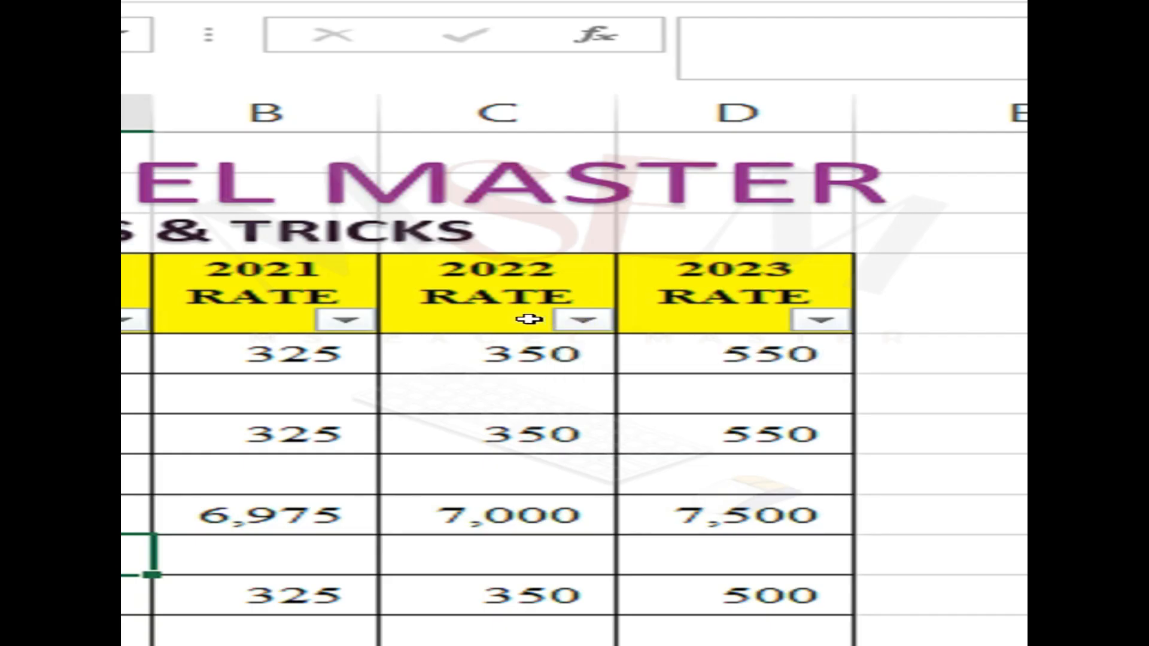
# - Filter the 2022 RATE column to show only blanks
pyautogui.click(675, 258)
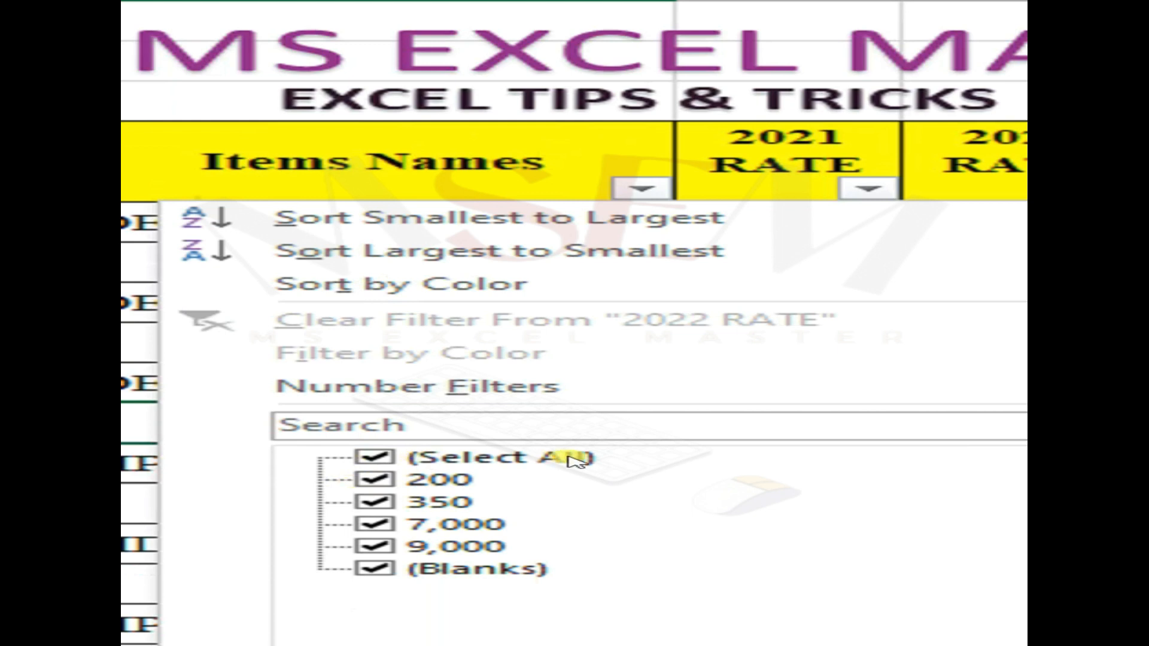
pyautogui.click(572, 459)
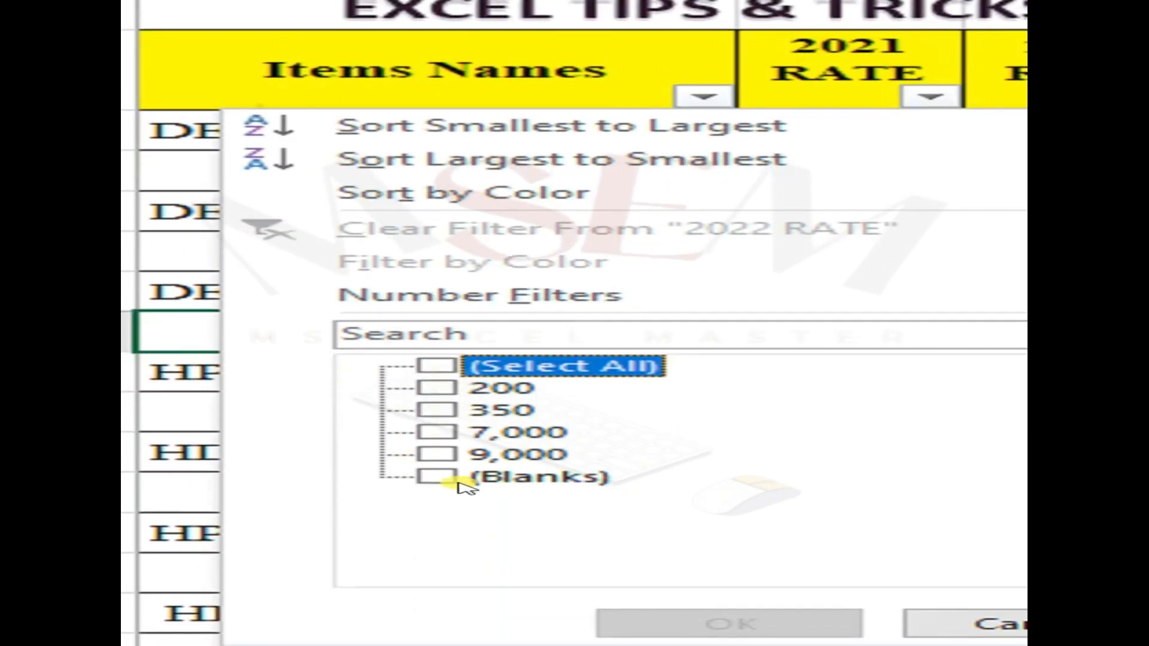
pyautogui.click(450, 479)
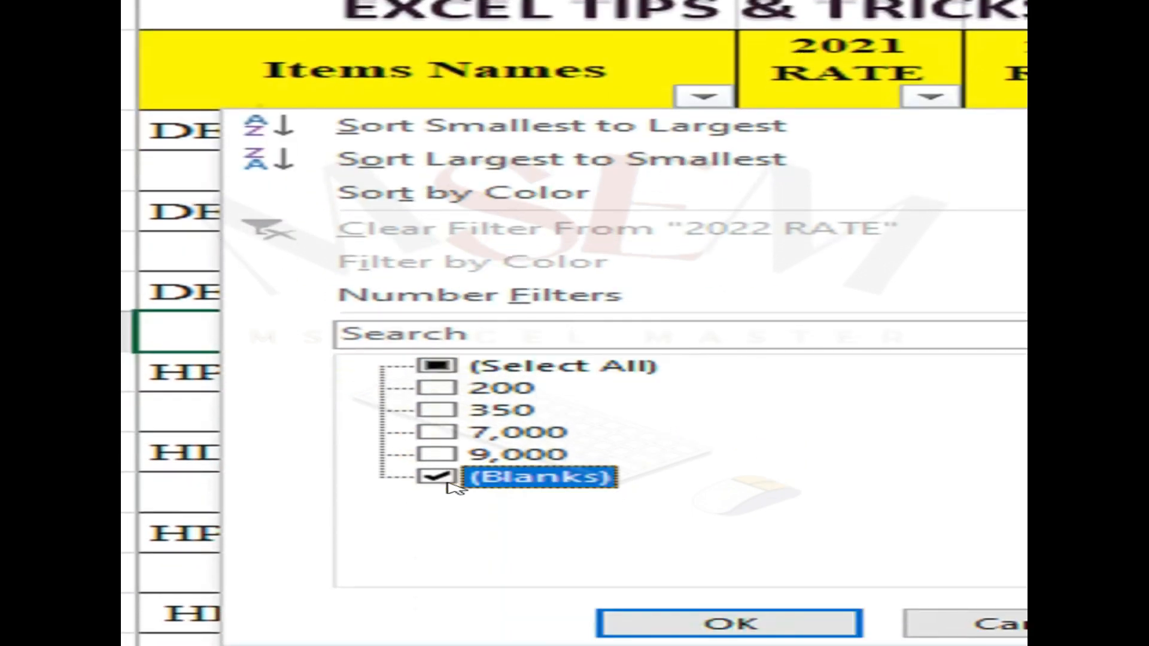
pyautogui.click(742, 624)
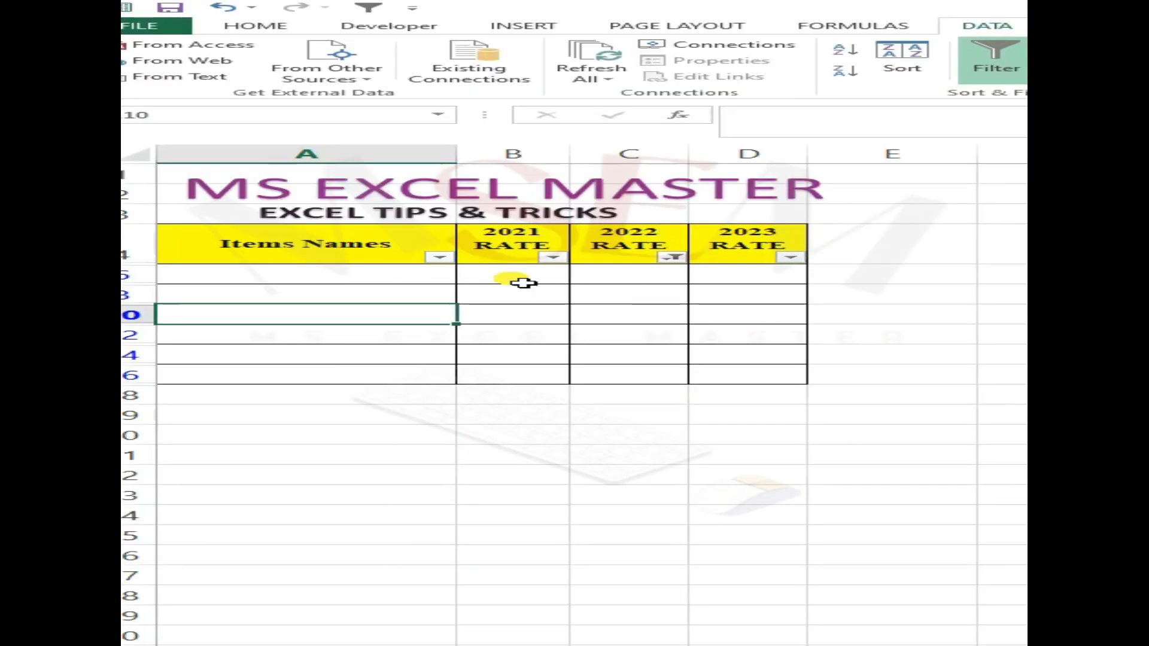
# - Delete all the filtered blank rows below the rate table's header
pyautogui.click(464, 312)
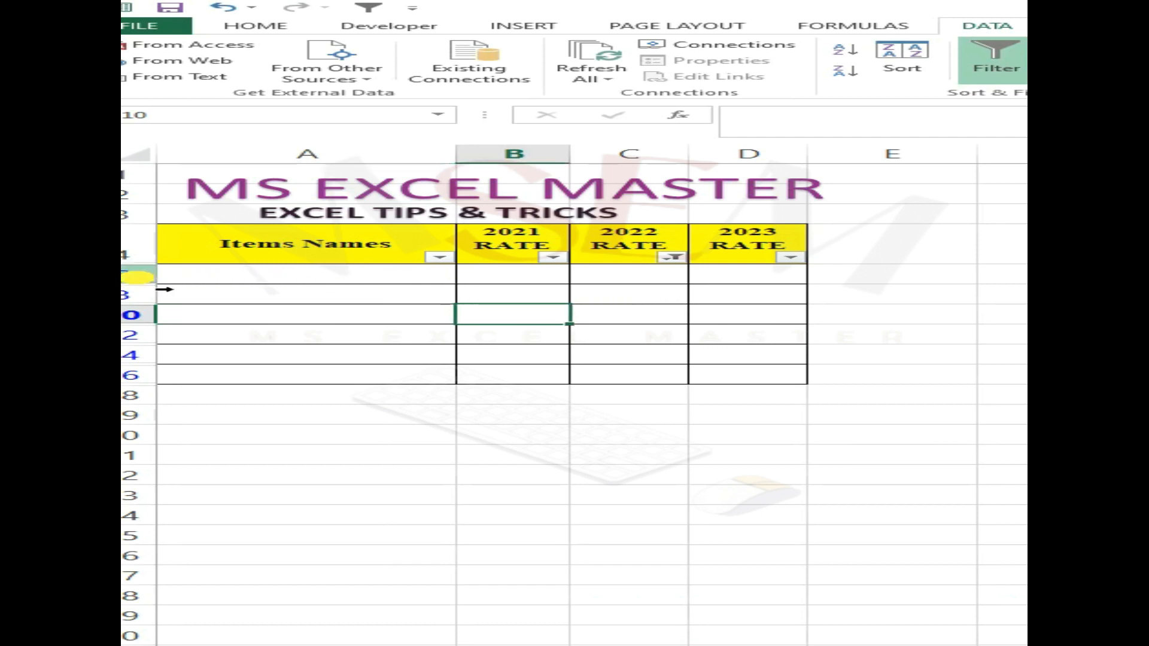
pyautogui.moveTo(156, 274); pyautogui.dragTo(206, 376)
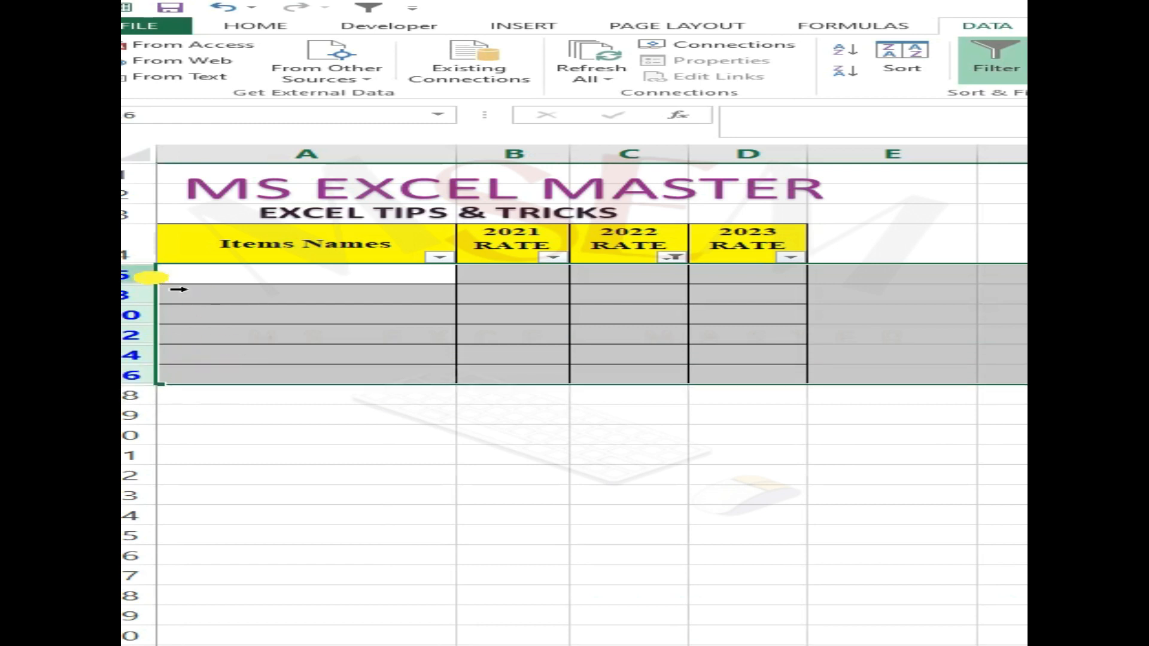
pyautogui.rightClick(157, 278)
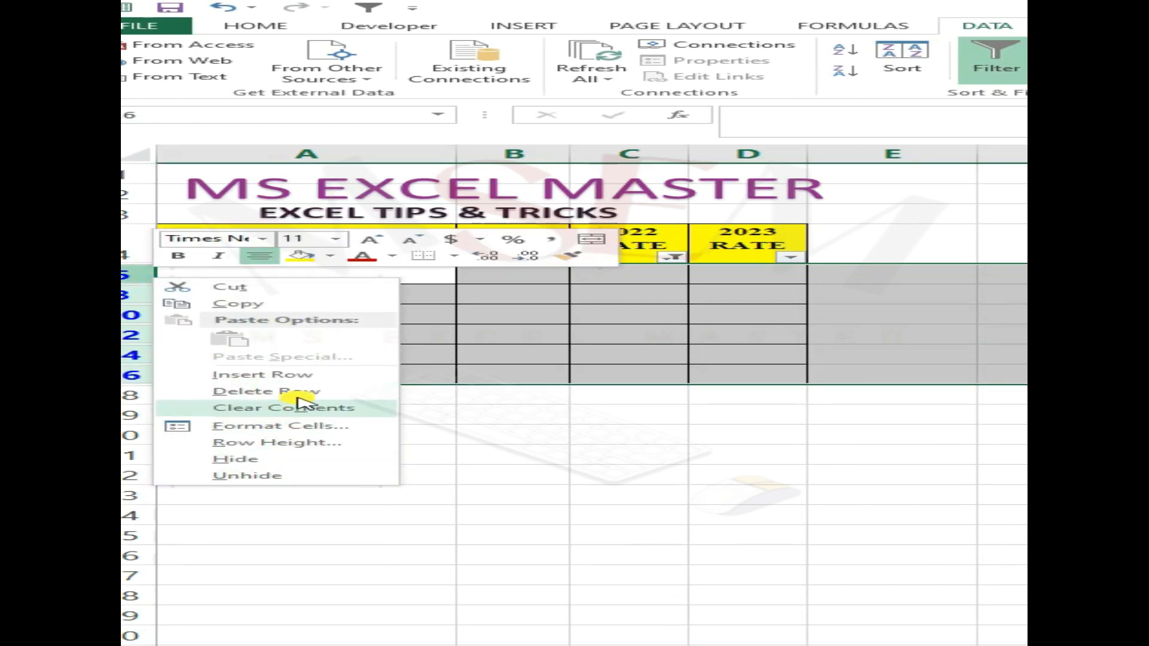
pyautogui.click(315, 391)
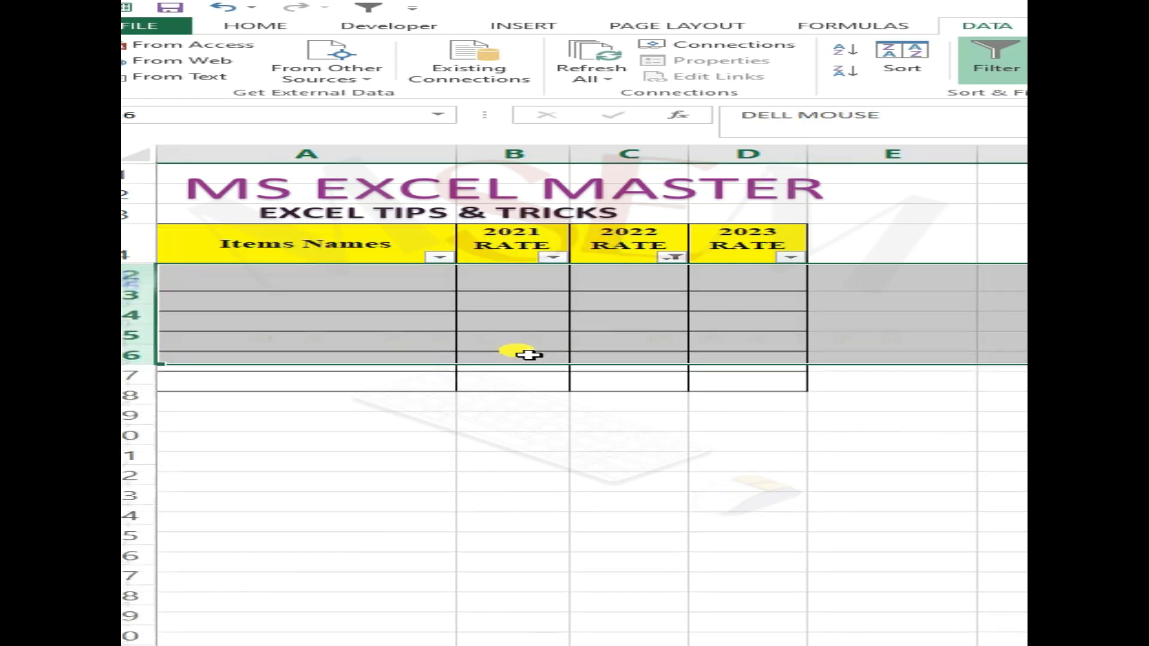
# - Select all values in the 2022 RATE filter so the remaining filled rows are shown again
pyautogui.click(664, 316)
pyautogui.click(672, 257)
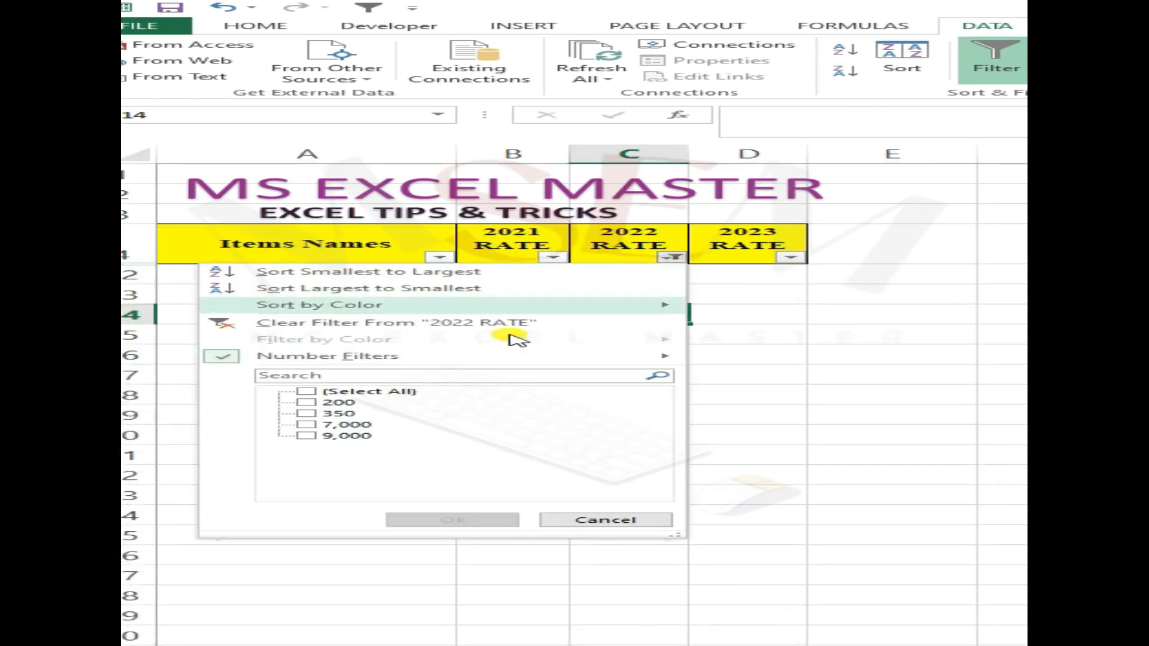
pyautogui.click(349, 392)
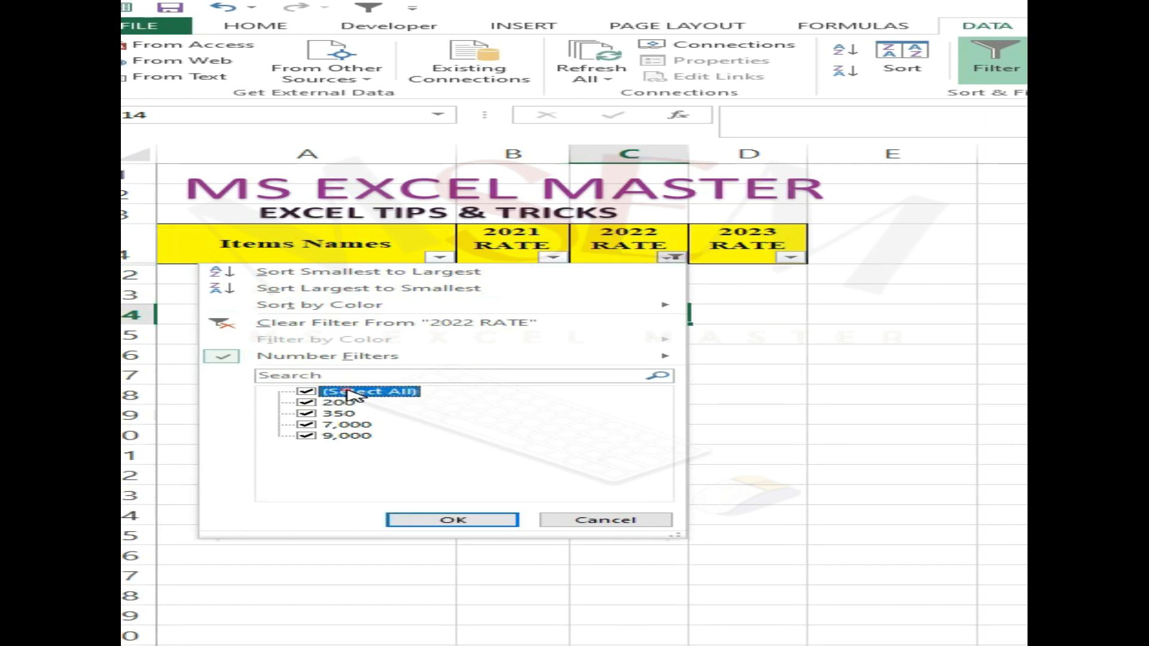
pyautogui.click(453, 520)
pyautogui.click(404, 312)
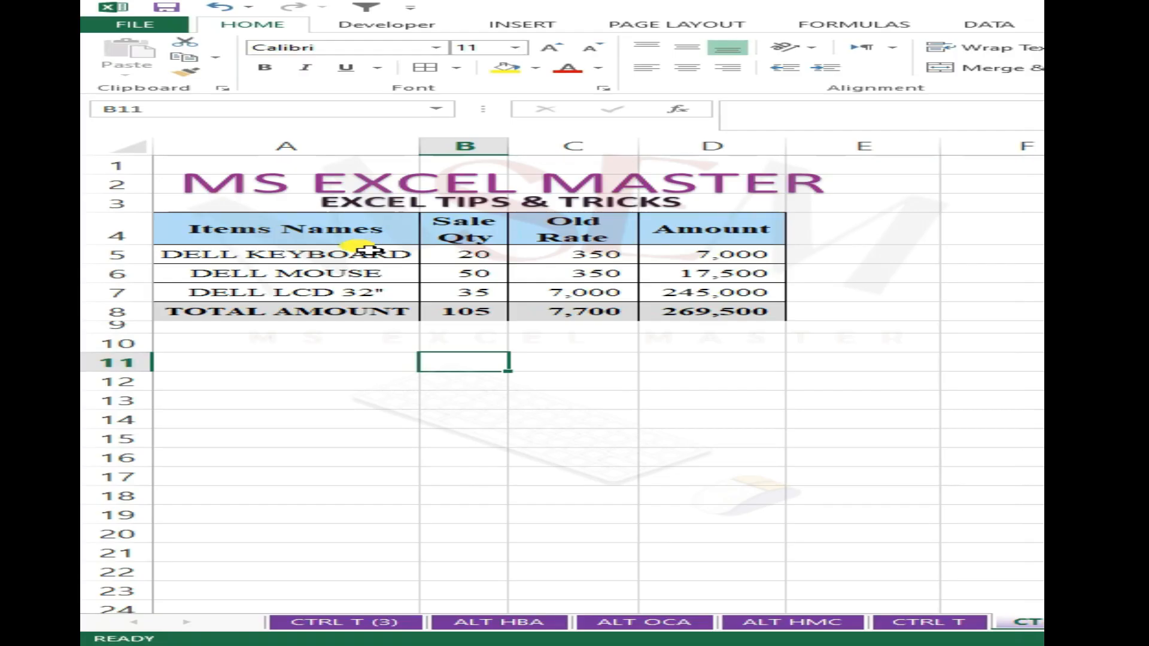
pyautogui.click(340, 290)
pyautogui.moveTo(338, 235); pyautogui.dragTo(769, 308)
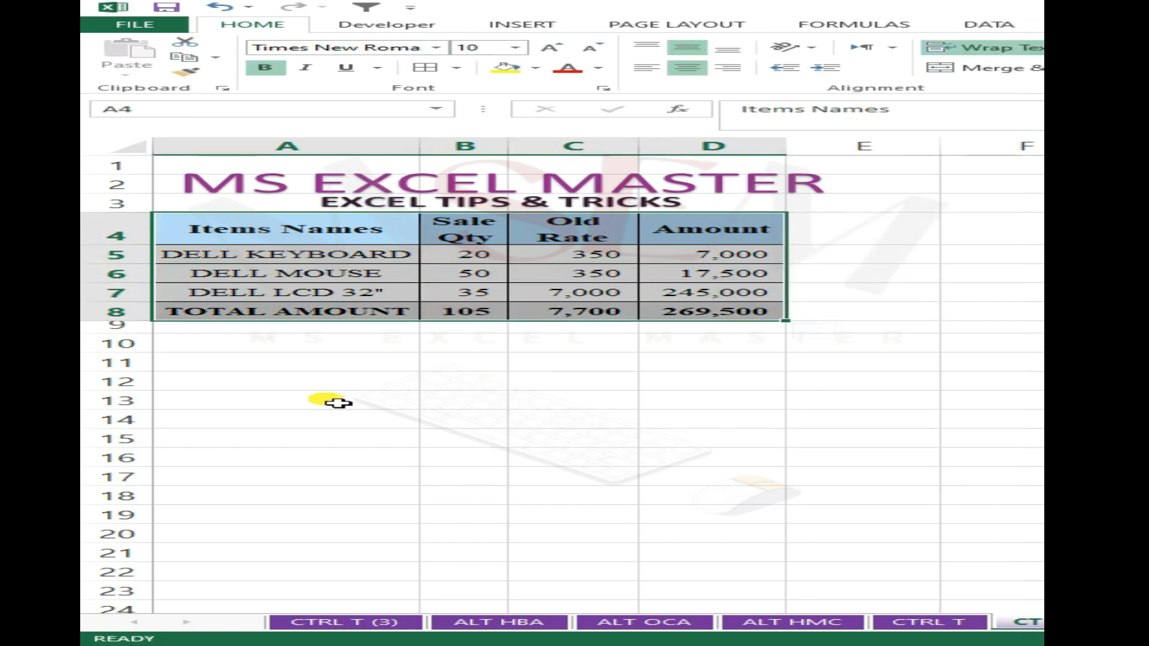
pyautogui.click(217, 382)
pyautogui.moveTo(271, 248); pyautogui.dragTo(693, 315)
pyautogui.rightClick(271, 247)
pyautogui.click(324, 267)
pyautogui.scroll(-2, 295, 410)
pyautogui.scroll(2, 301, 389)
pyautogui.click(301, 389)
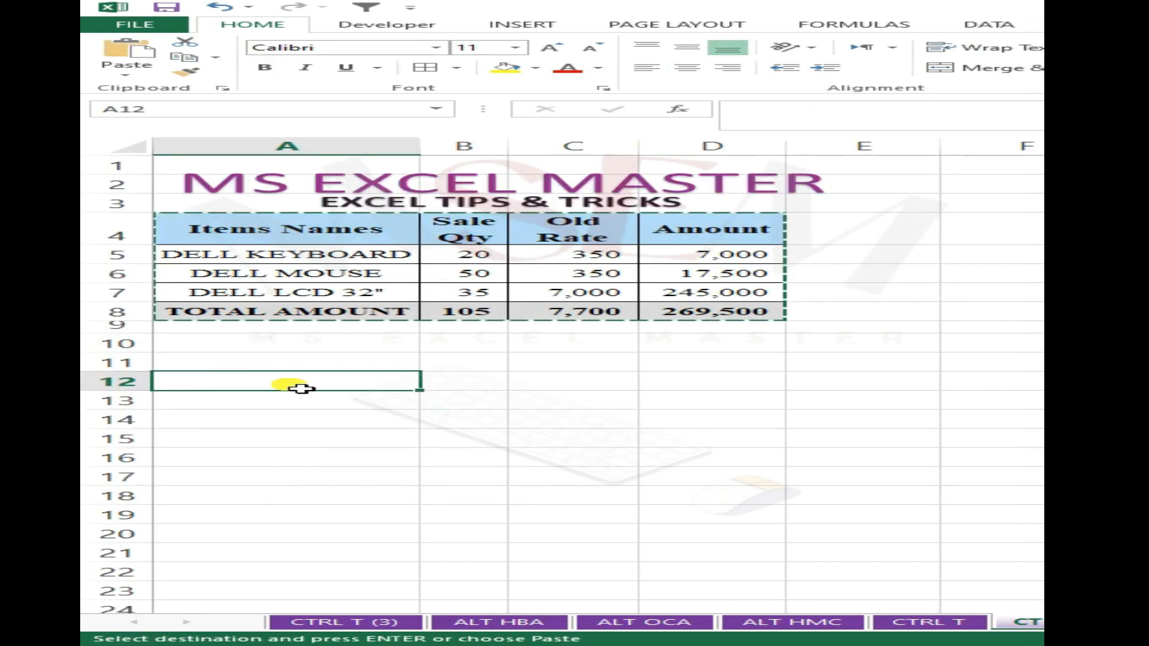
pyautogui.rightClick(301, 389)
pyautogui.press('Escape')
pyautogui.click(498, 261)
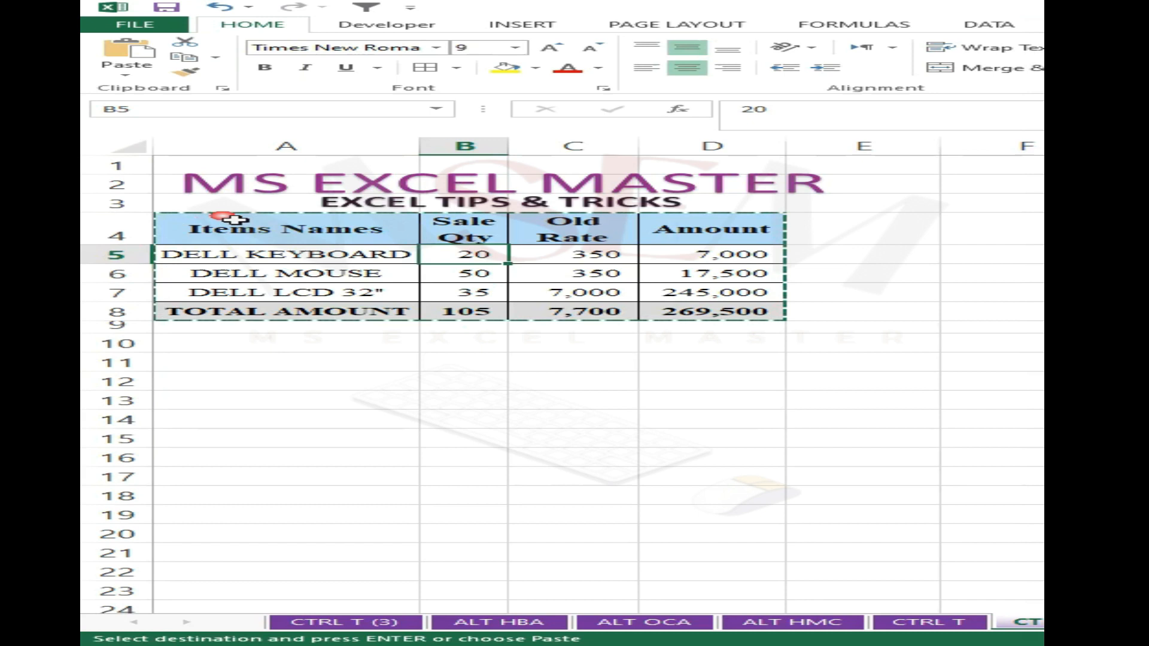
pyautogui.rightClick(284, 232)
pyautogui.click(188, 231)
pyautogui.moveTo(189, 231); pyautogui.dragTo(748, 311)
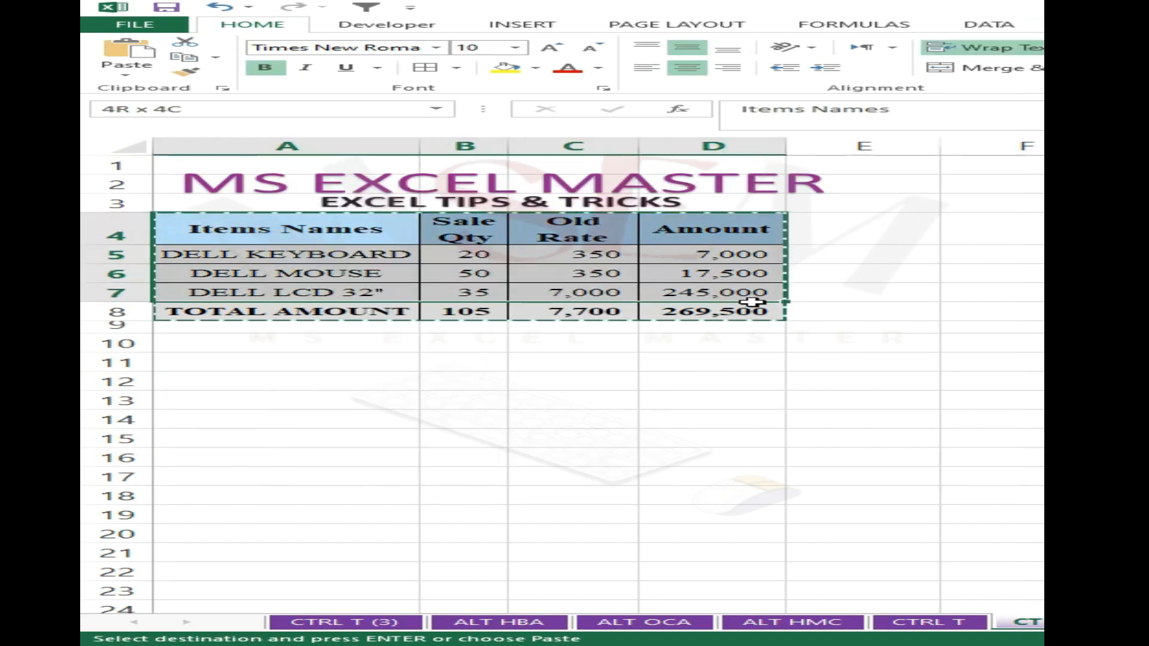
pyautogui.click(762, 378)
pyautogui.press('Escape')
pyautogui.click(573, 362)
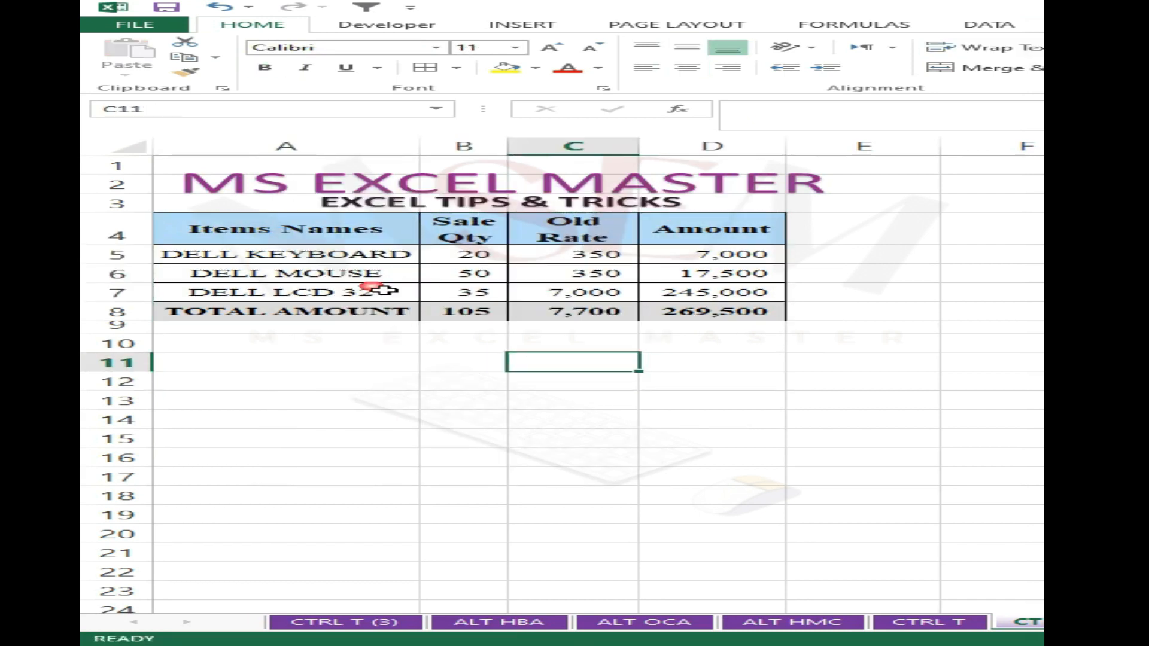
# - Duplicate the sales table, from the Items Names header through the TOTAL AMOUNT row, directly on the sheet with the copy starting at A16
pyautogui.moveTo(326, 233); pyautogui.dragTo(762, 315)
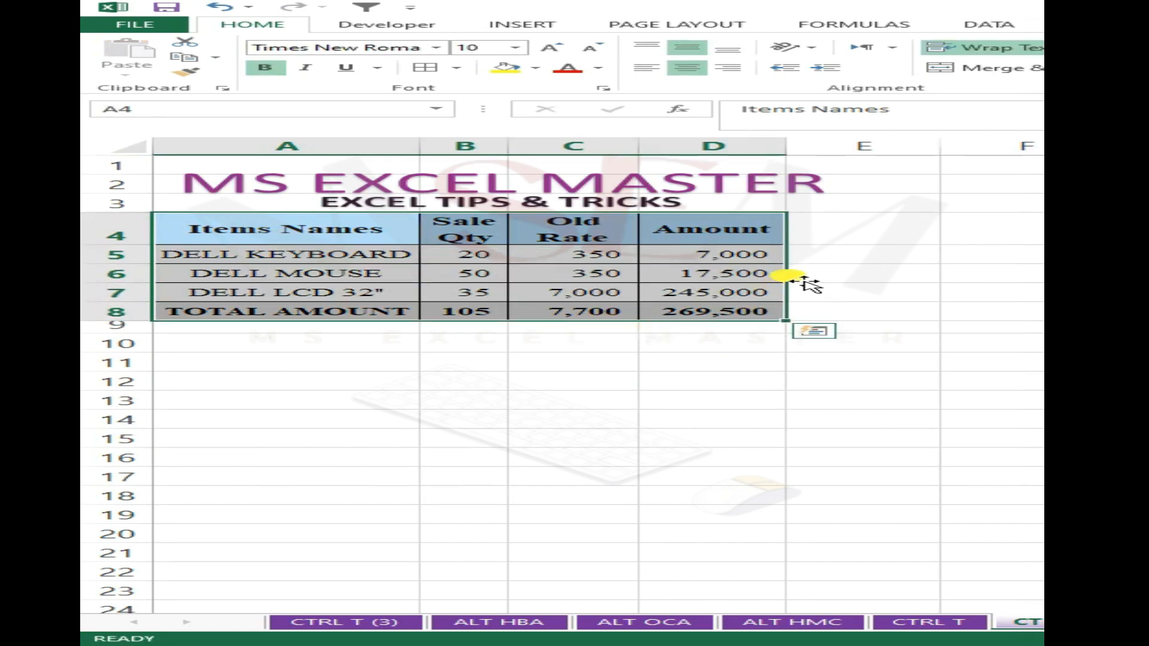
pyautogui.moveTo(802, 278); pyautogui.dragTo(737, 502)
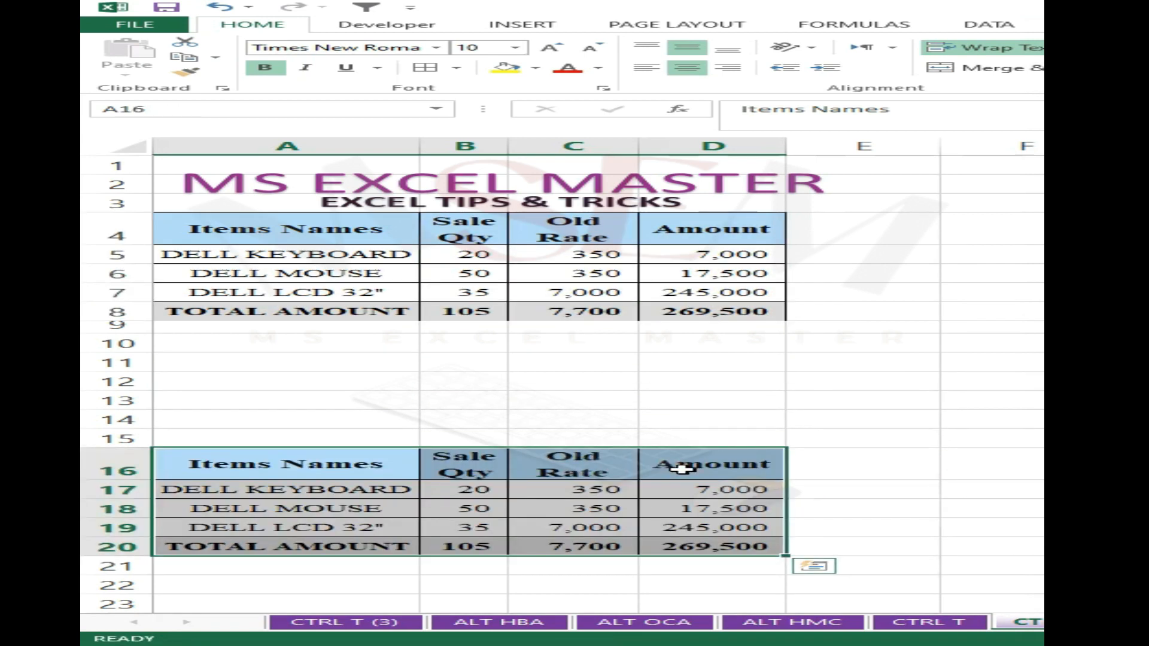
pyautogui.click(573, 418)
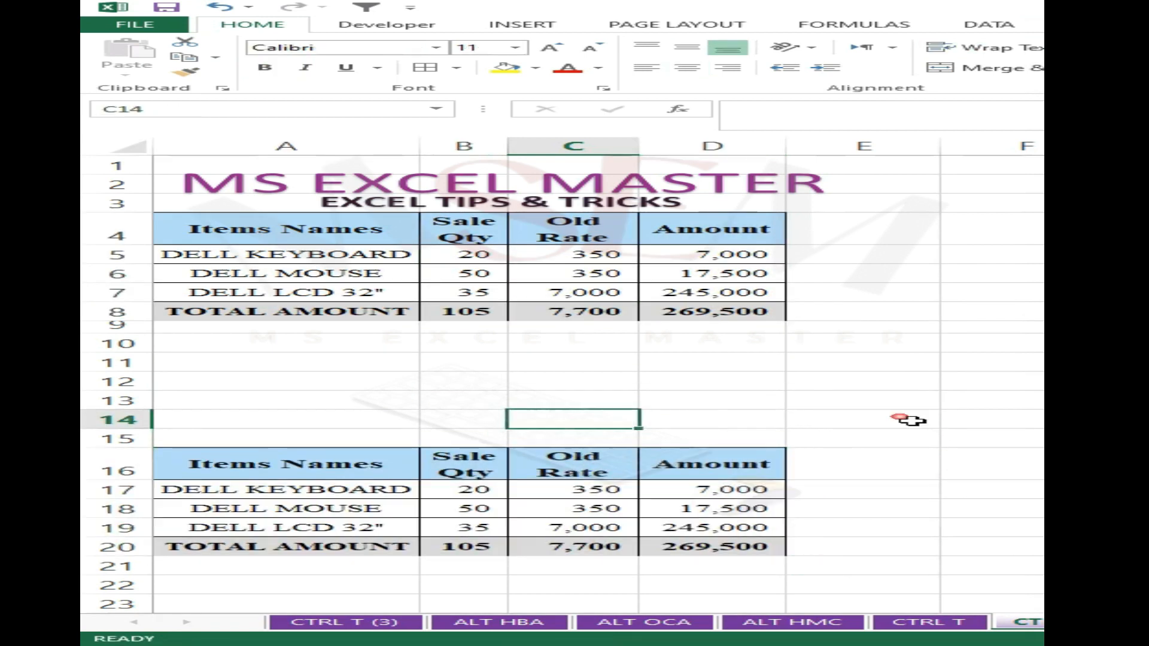
pyautogui.click(802, 476)
# - Move the lower copy of the sales table up so that it starts at A10
pyautogui.moveTo(301, 471); pyautogui.dragTo(748, 543)
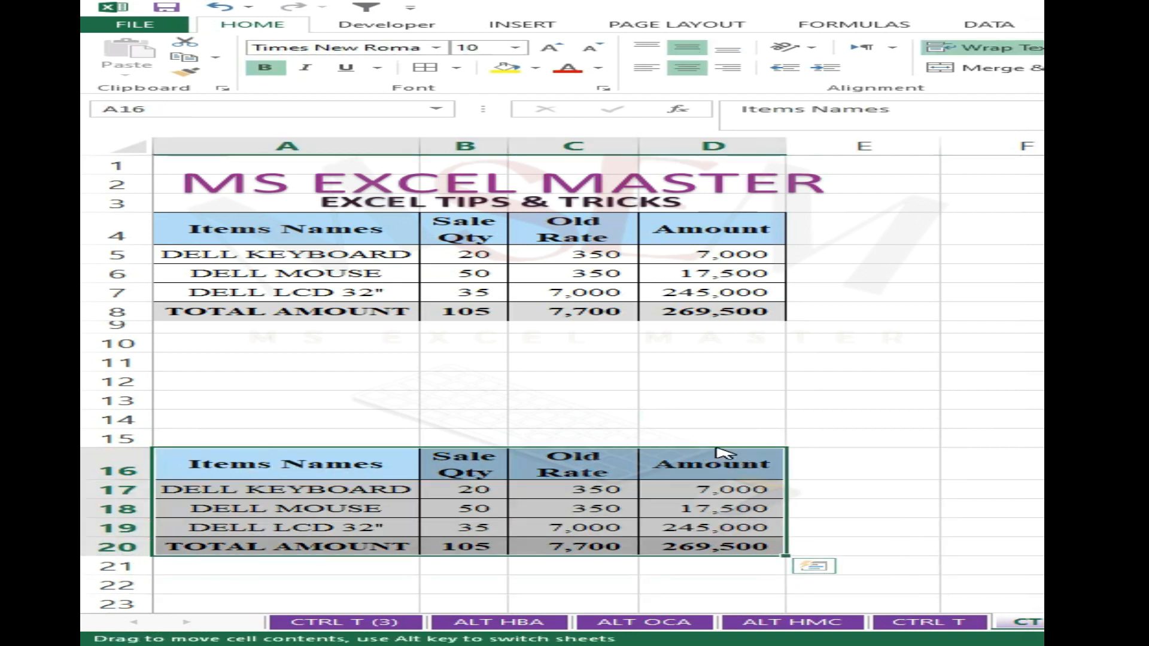
pyautogui.moveTo(724, 453); pyautogui.dragTo(724, 353)
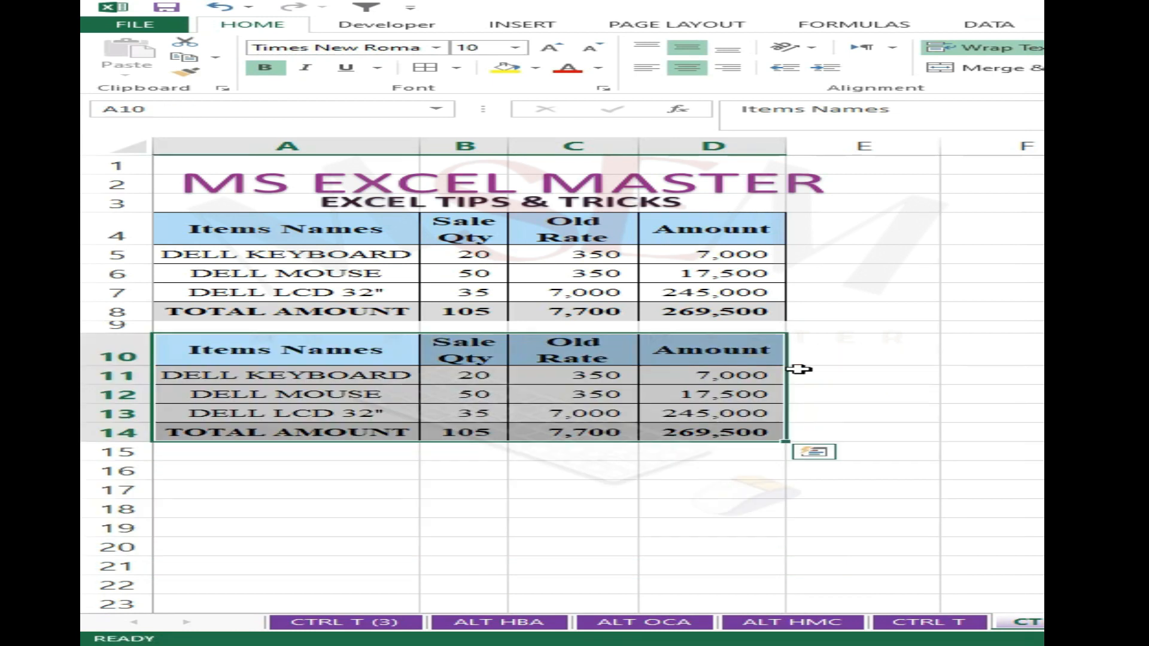
pyautogui.click(1026, 377)
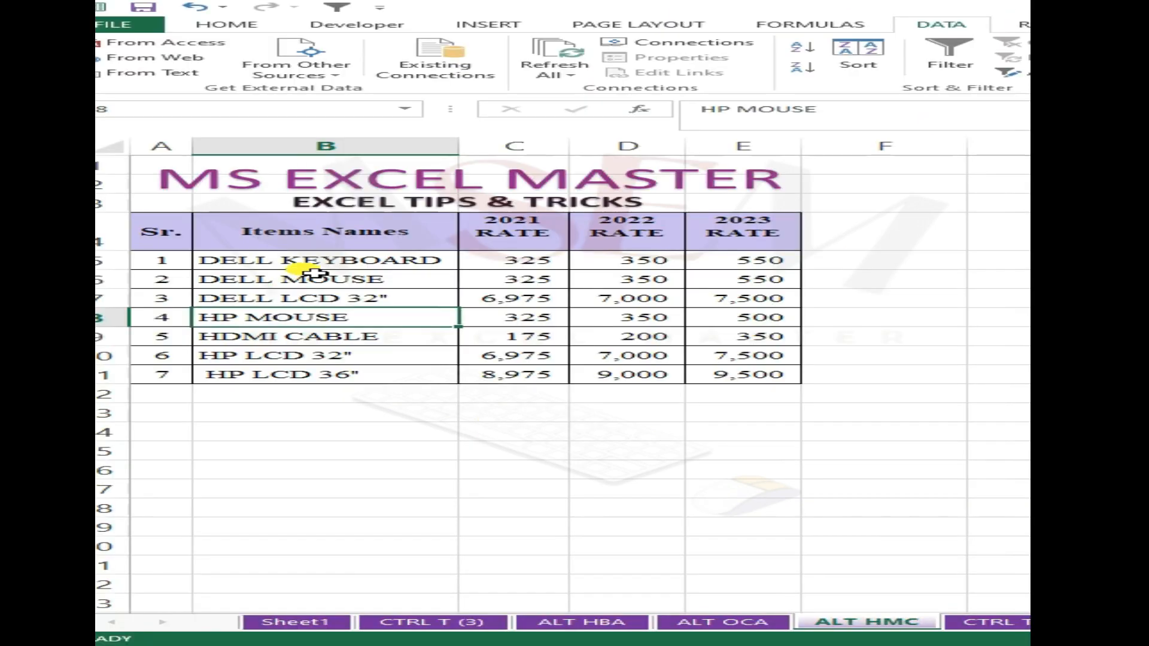
pyautogui.moveTo(215, 241); pyautogui.dragTo(763, 374)
pyautogui.moveTo(555, 428); pyautogui.dragTo(544, 414)
pyautogui.click(521, 338)
pyautogui.click(543, 281)
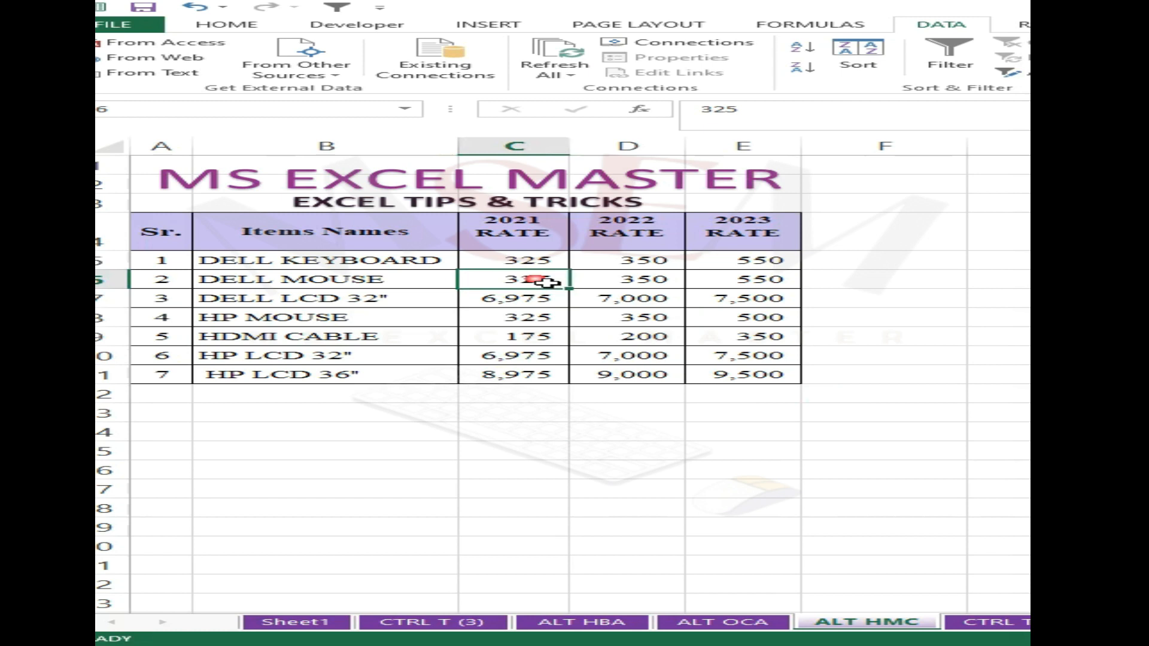
pyautogui.click(535, 263)
pyautogui.click(278, 285)
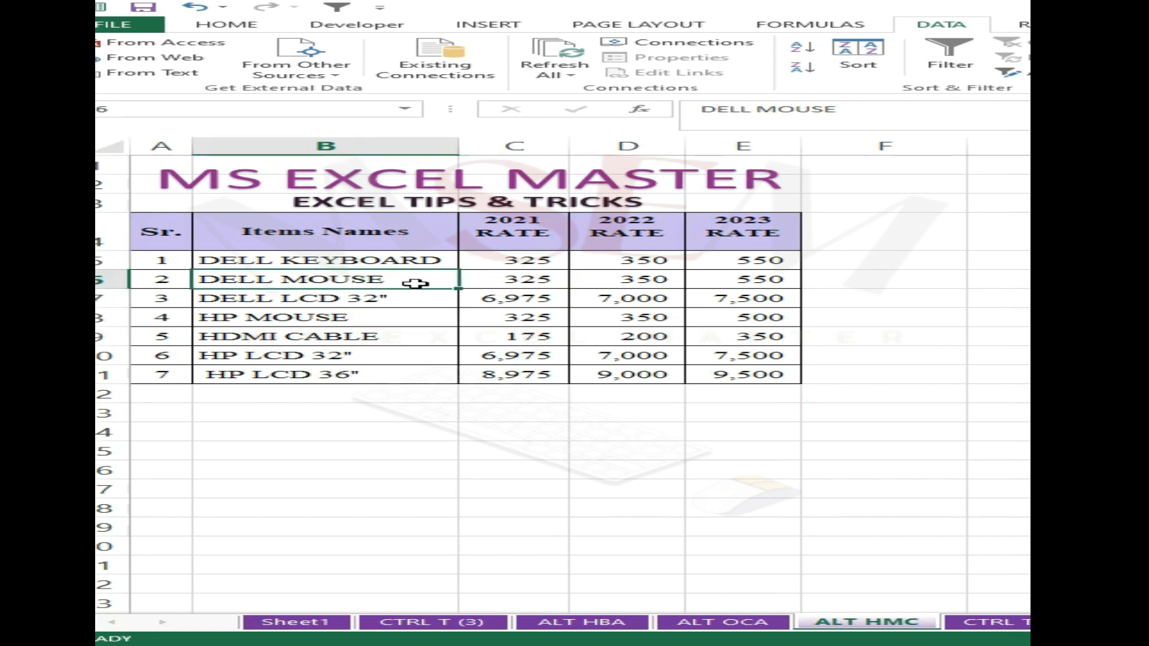
pyautogui.moveTo(416, 284); pyautogui.dragTo(765, 280)
pyautogui.click(772, 314)
pyautogui.click(331, 284)
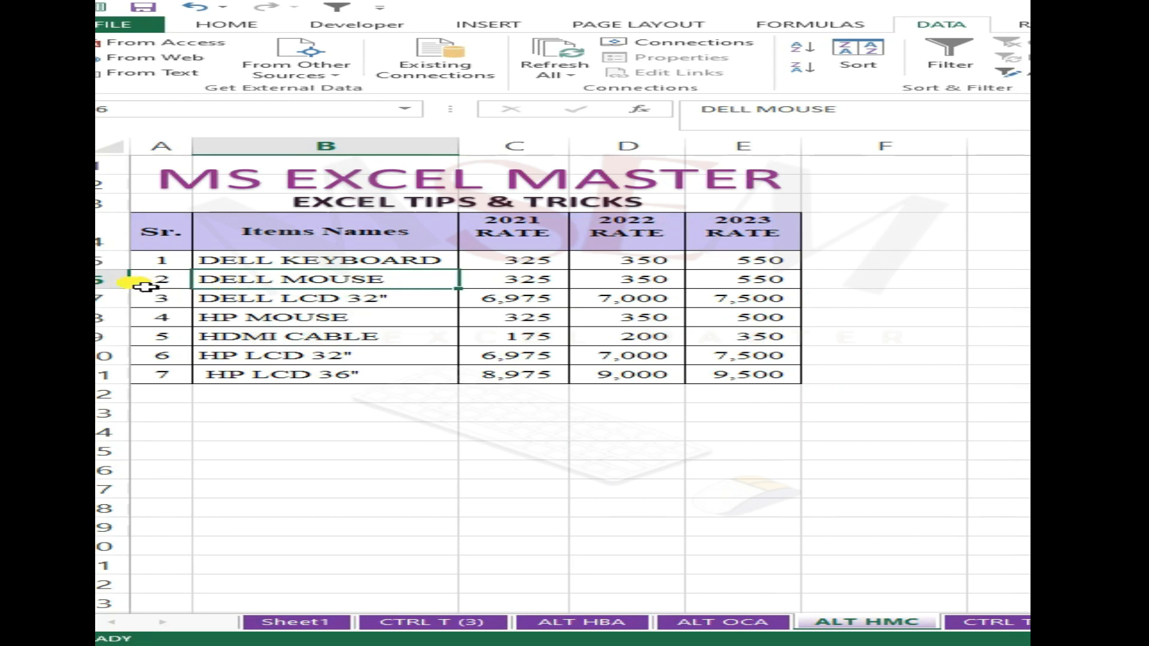
pyautogui.click(143, 286)
pyautogui.hotkey('shift', 'space')
pyautogui.click(474, 322)
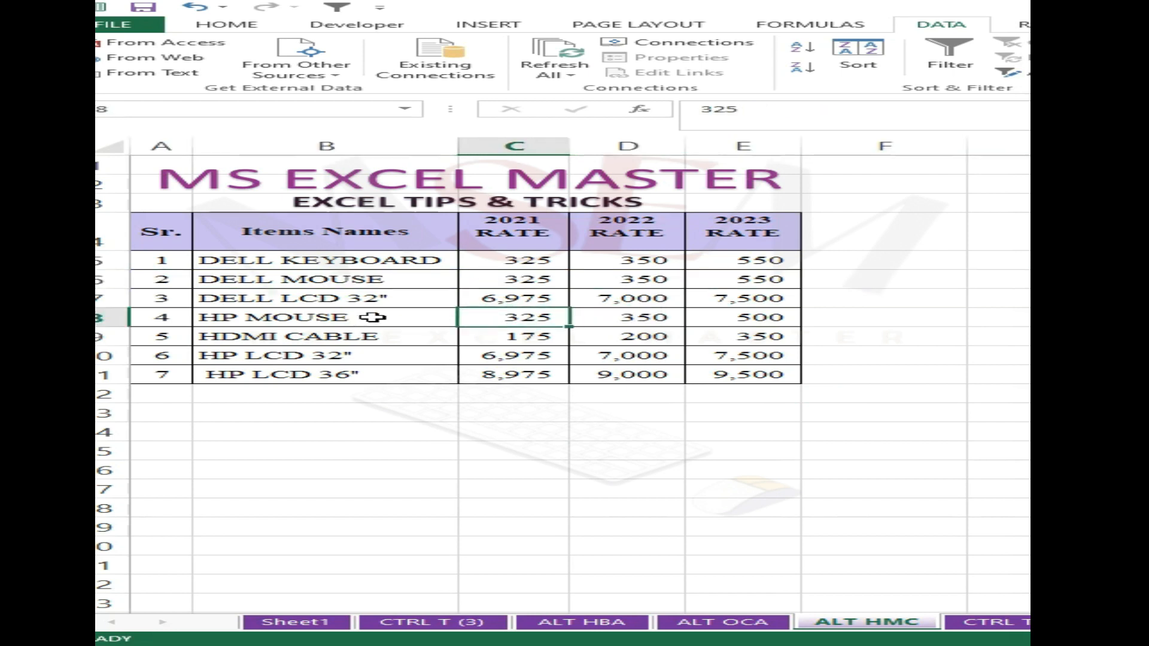
pyautogui.click(625, 289)
# - Start a helper column beside the rate table by entering 1 in F5 and 2 in F6
pyautogui.click(944, 264)
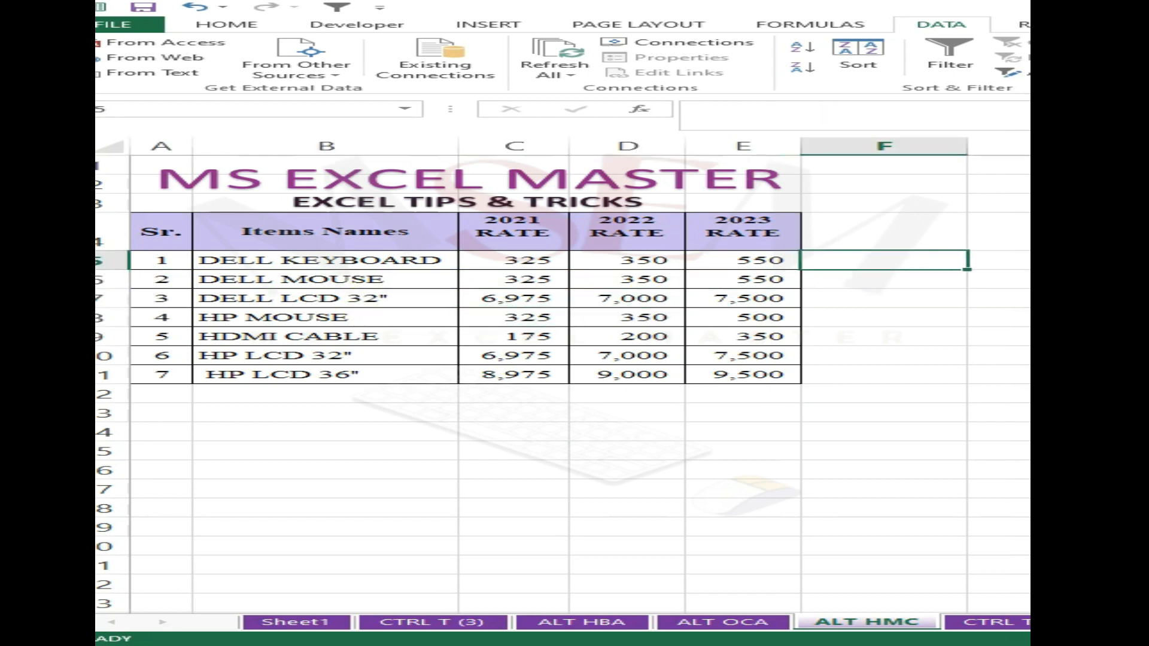
pyautogui.write('1')
pyautogui.press('Return')
pyautogui.write('2')
pyautogui.press('Return')
pyautogui.press('Return')
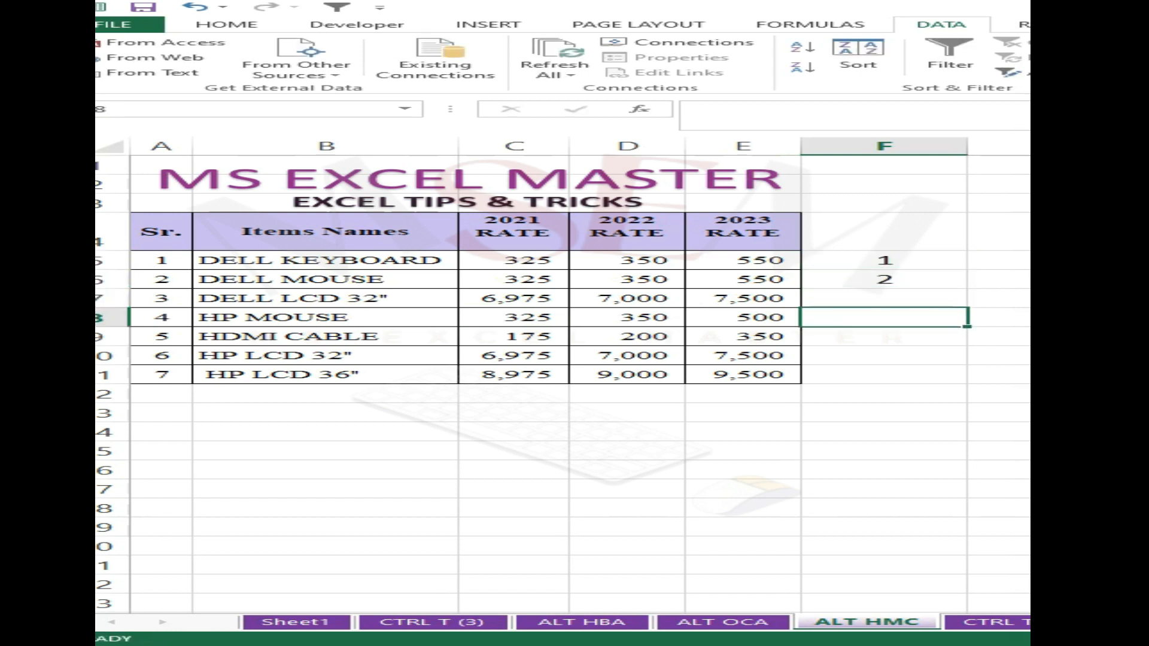
# - Fill the helper number series down to 7 beside the HP LCD 36" row
pyautogui.press('Up')
pyautogui.press('Up')
pyautogui.press('Up')
pyautogui.hotkey('shift', 'Down')
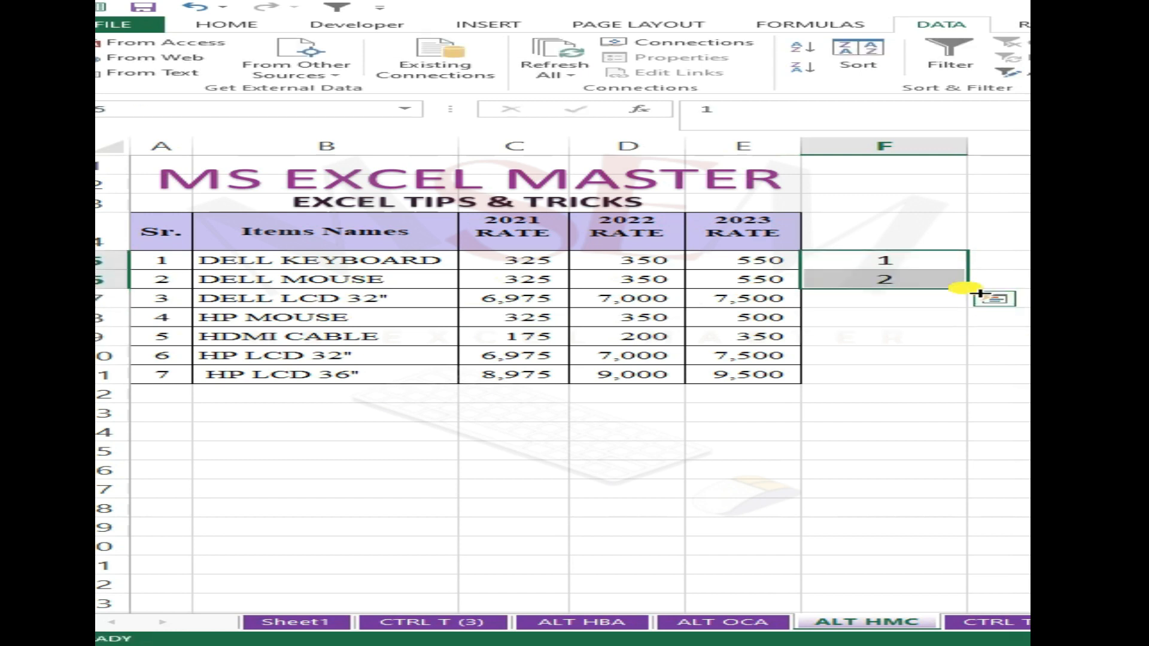
pyautogui.moveTo(968, 290); pyautogui.dragTo(937, 372)
pyautogui.click(929, 421)
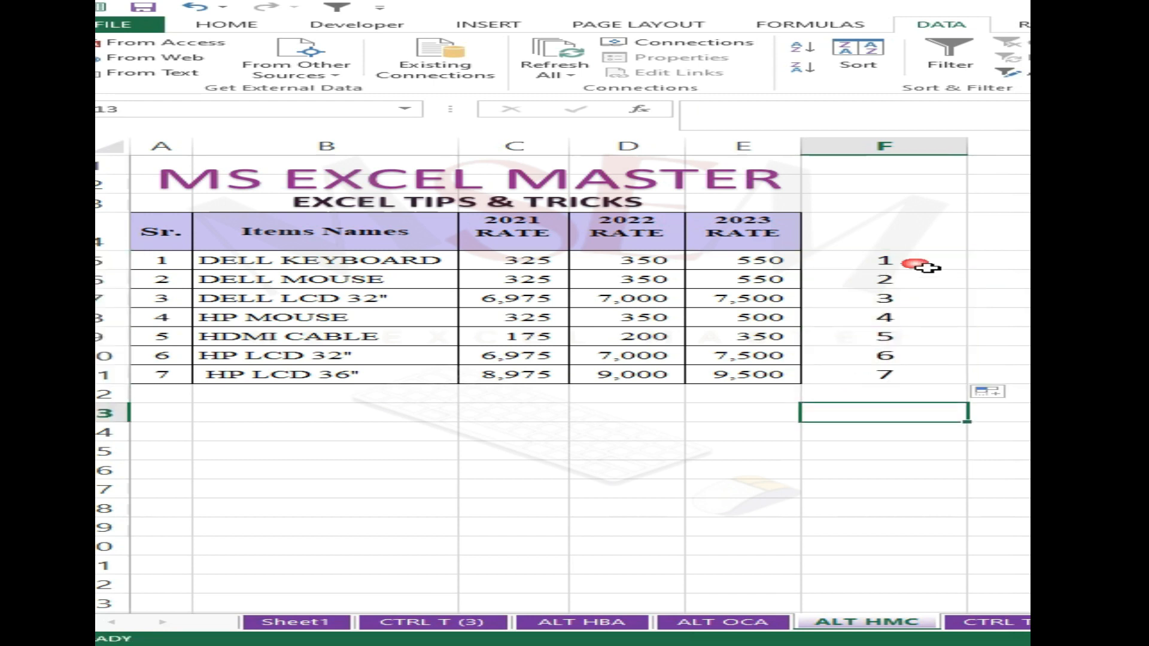
# - Copy the helper numbers 1 to 7 and paste them directly below, starting at F12
pyautogui.moveTo(931, 268); pyautogui.dragTo(934, 376)
pyautogui.hotkey('ctrl', 'c')
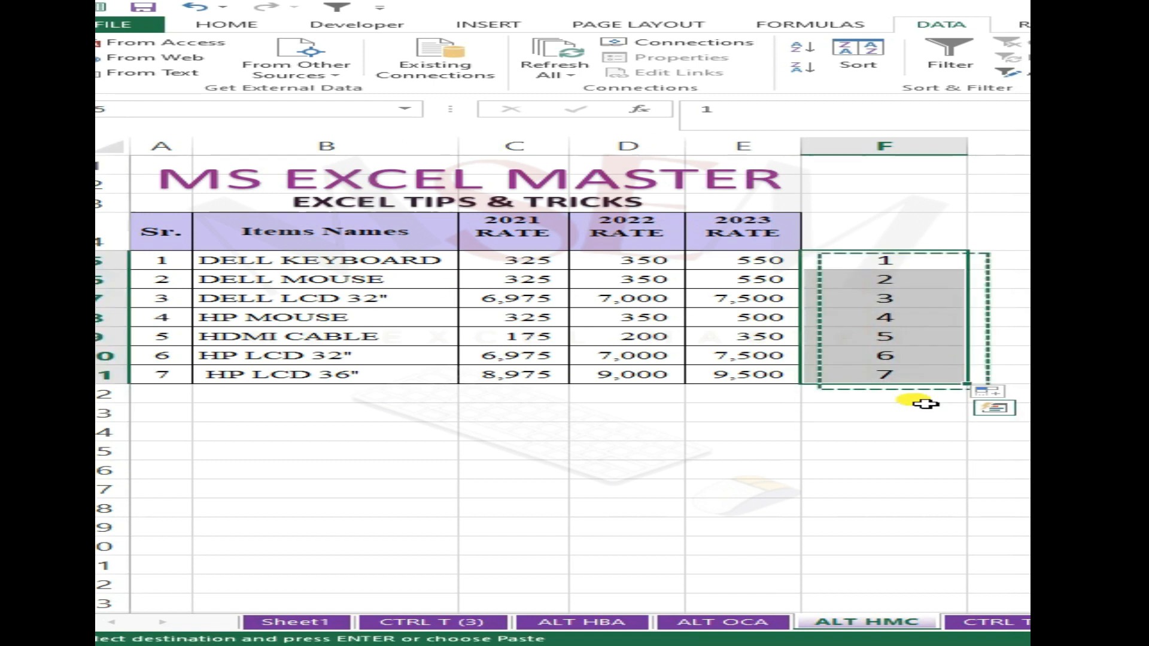
pyautogui.rightClick(917, 400)
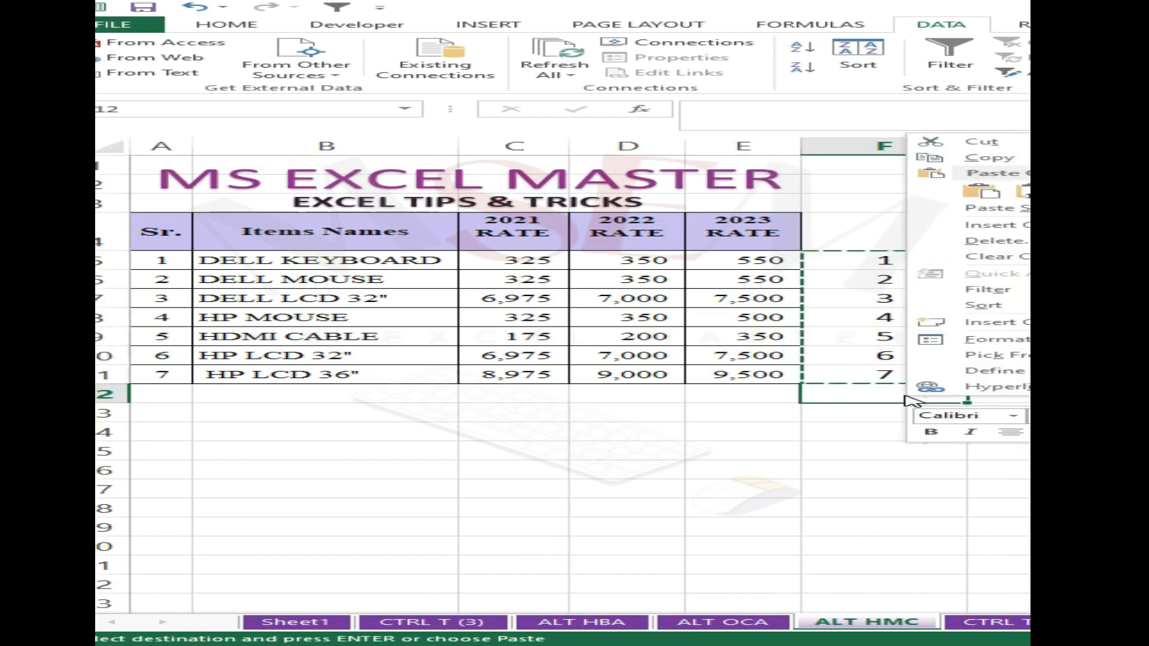
pyautogui.click(940, 192)
pyautogui.click(784, 491)
pyautogui.press('Escape')
# - Enter the header DAFDF above the helper numbers in F4
pyautogui.click(875, 233)
pyautogui.write('DAFDF')
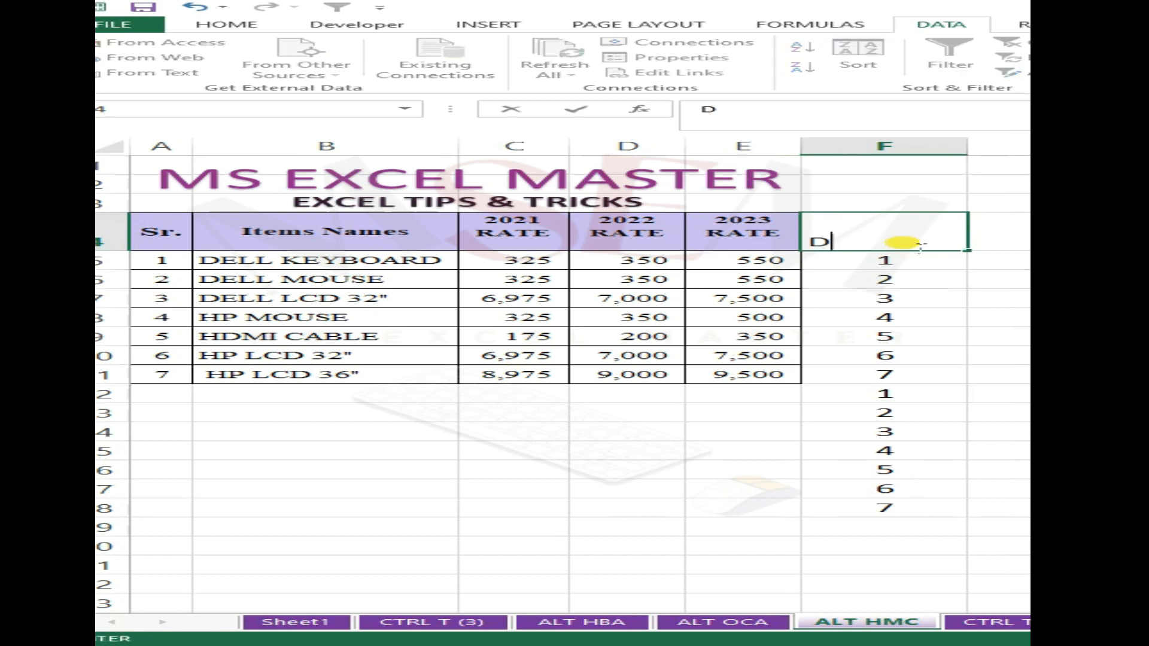
pyautogui.click(984, 315)
pyautogui.press('Up')
pyautogui.press('Up')
pyautogui.press('Up')
pyautogui.press('Up')
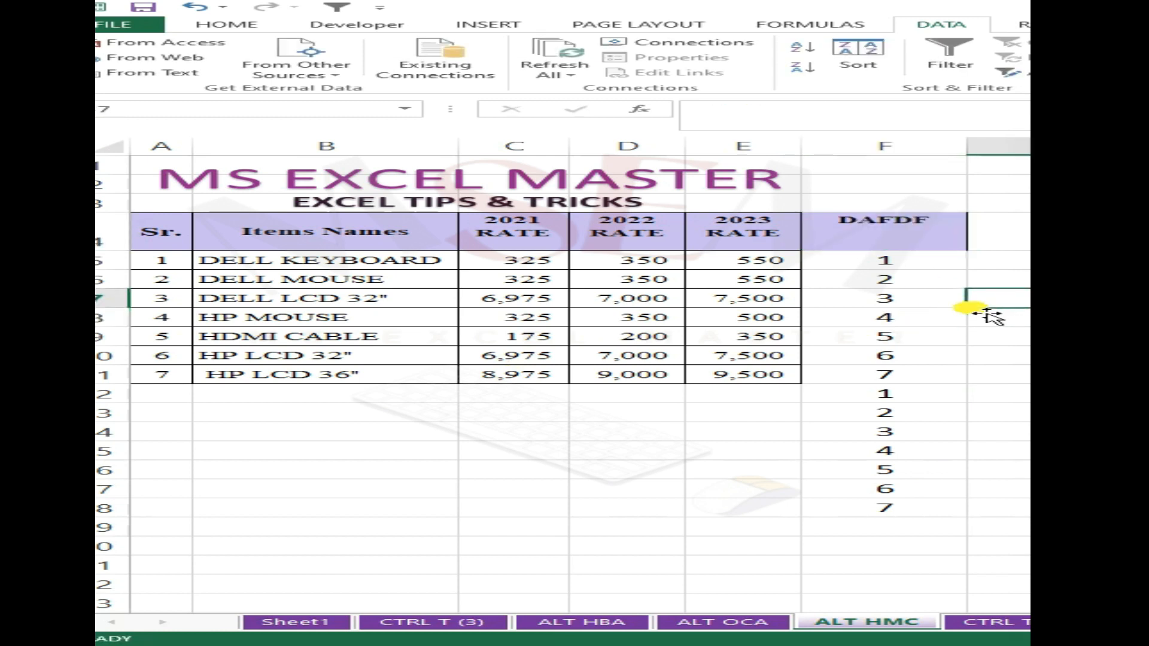
pyautogui.press('Left')
pyautogui.press('Left')
# - Add filters to the range from the Sr. header through the last helper number, and sort the DAFDF column smallest to largest
pyautogui.moveTo(186, 242); pyautogui.dragTo(916, 511)
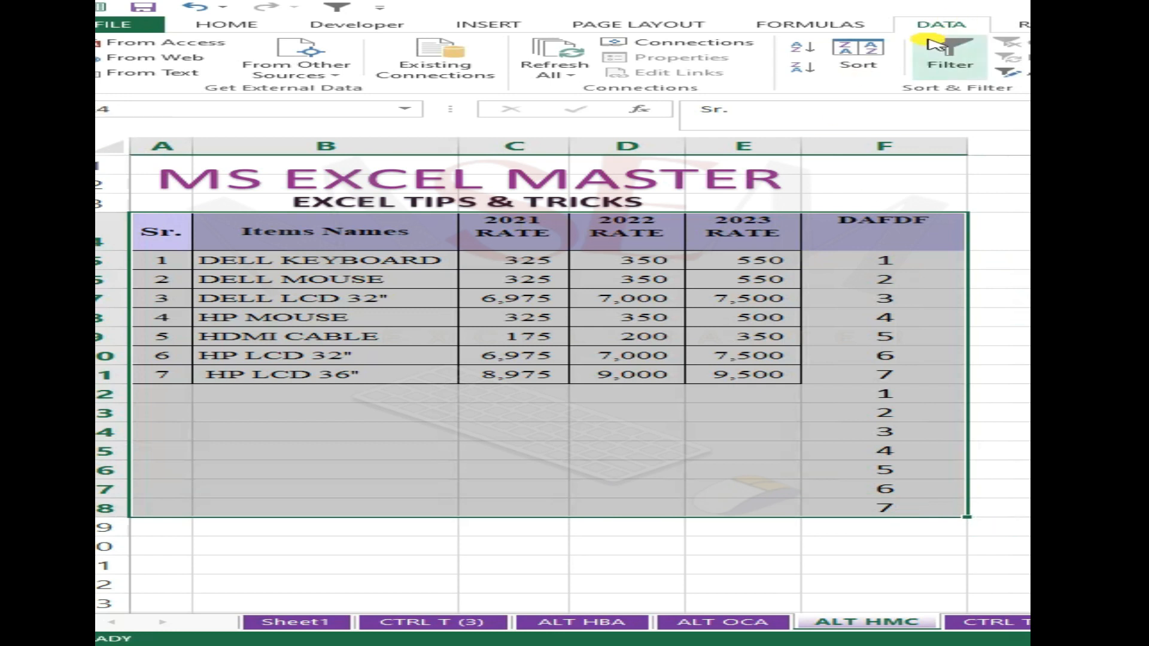
pyautogui.click(953, 60)
pyautogui.click(744, 297)
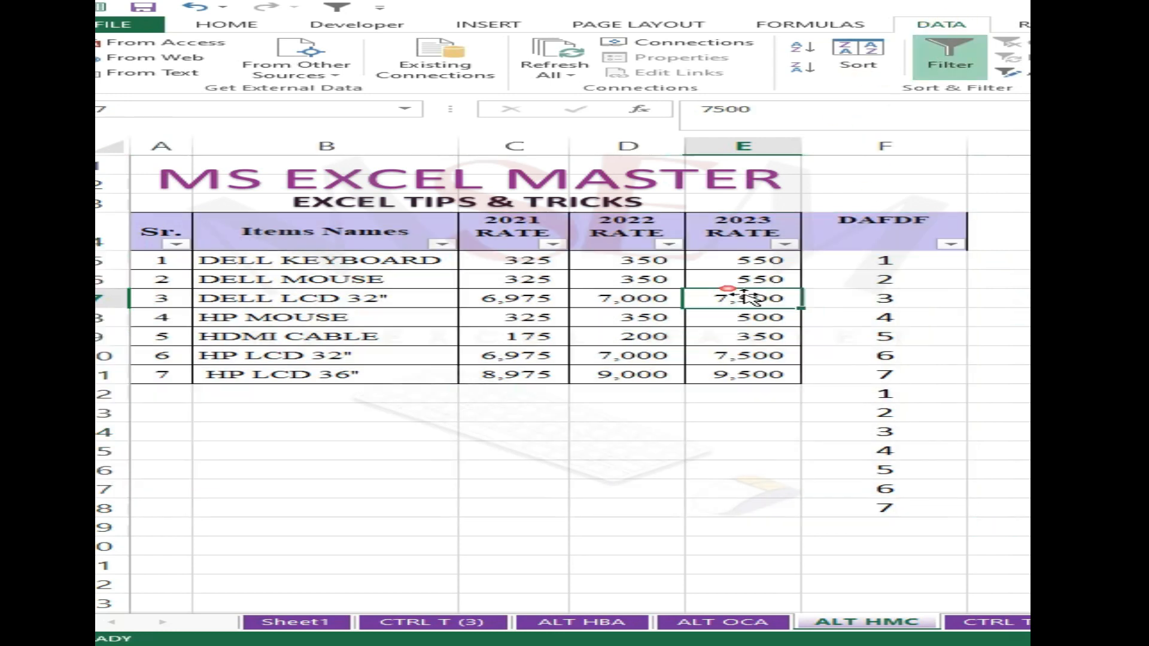
pyautogui.click(952, 244)
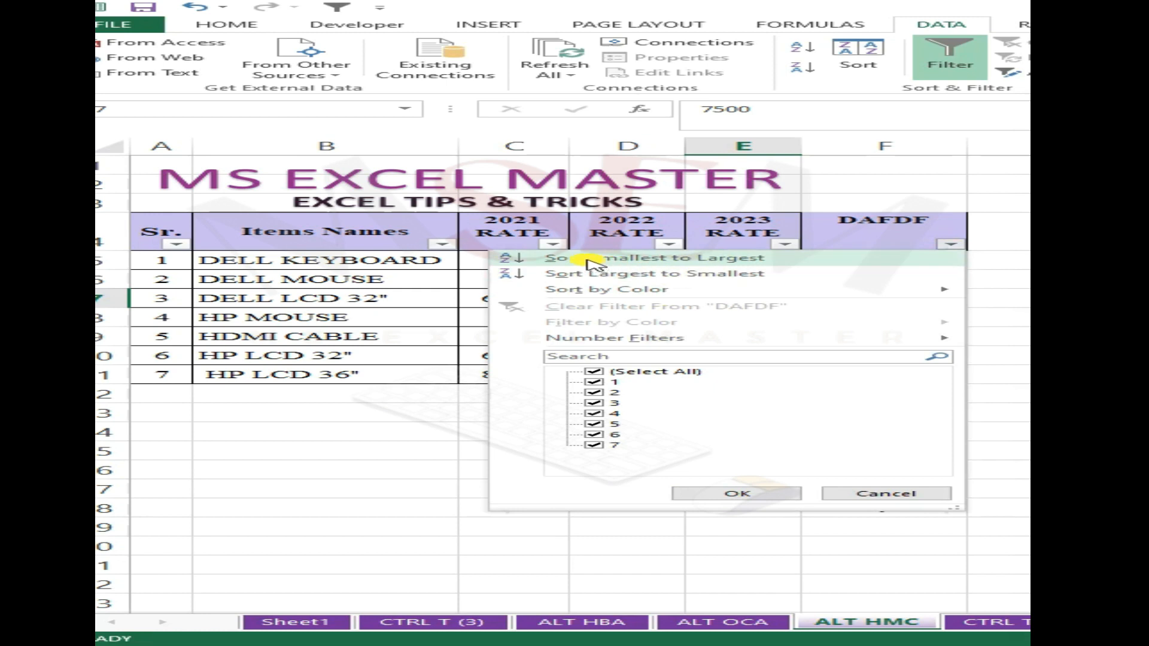
pyautogui.click(807, 258)
pyautogui.click(772, 375)
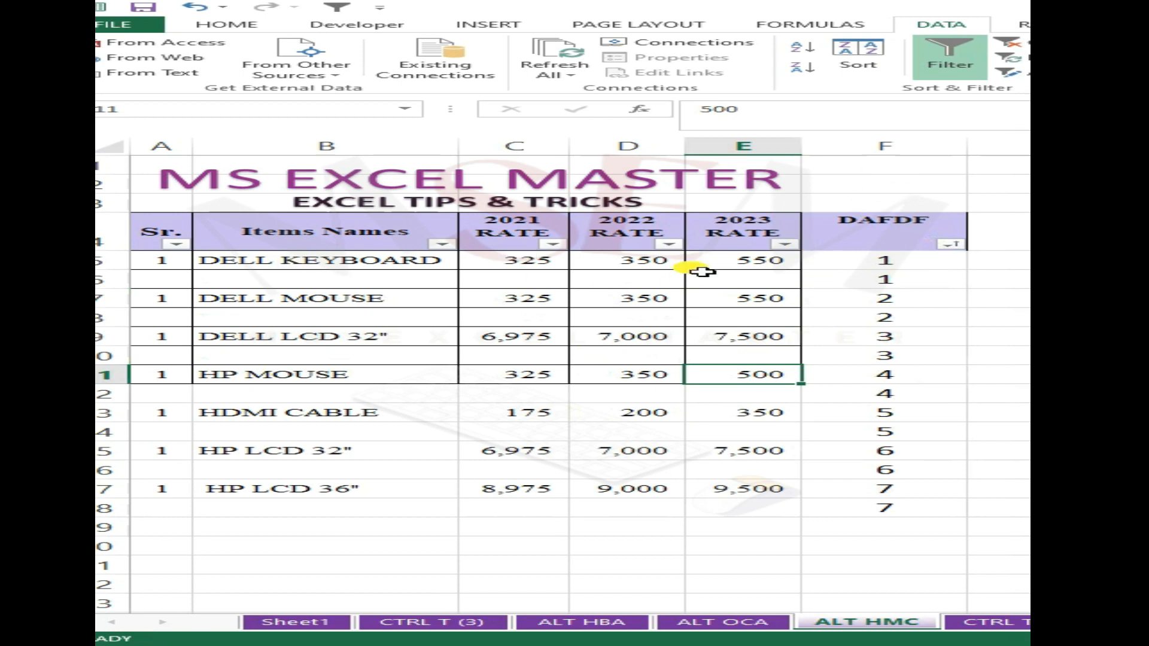
# - Delete the entire DAFDF helper column F
pyautogui.click(927, 152)
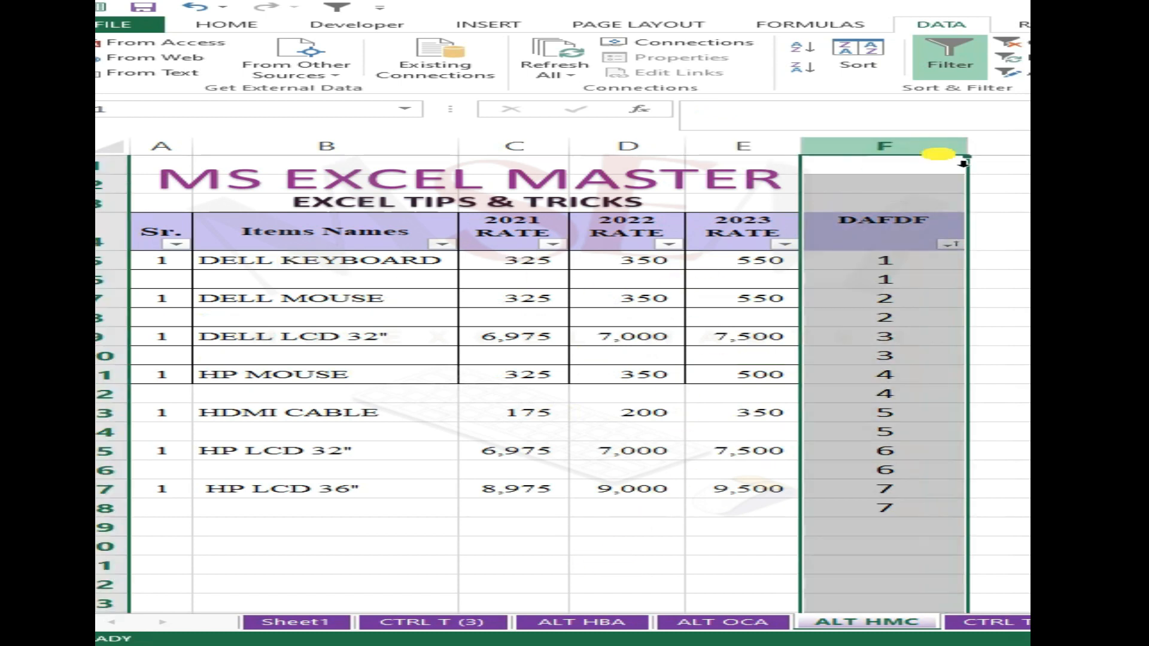
pyautogui.rightClick(973, 161)
pyautogui.click(1005, 272)
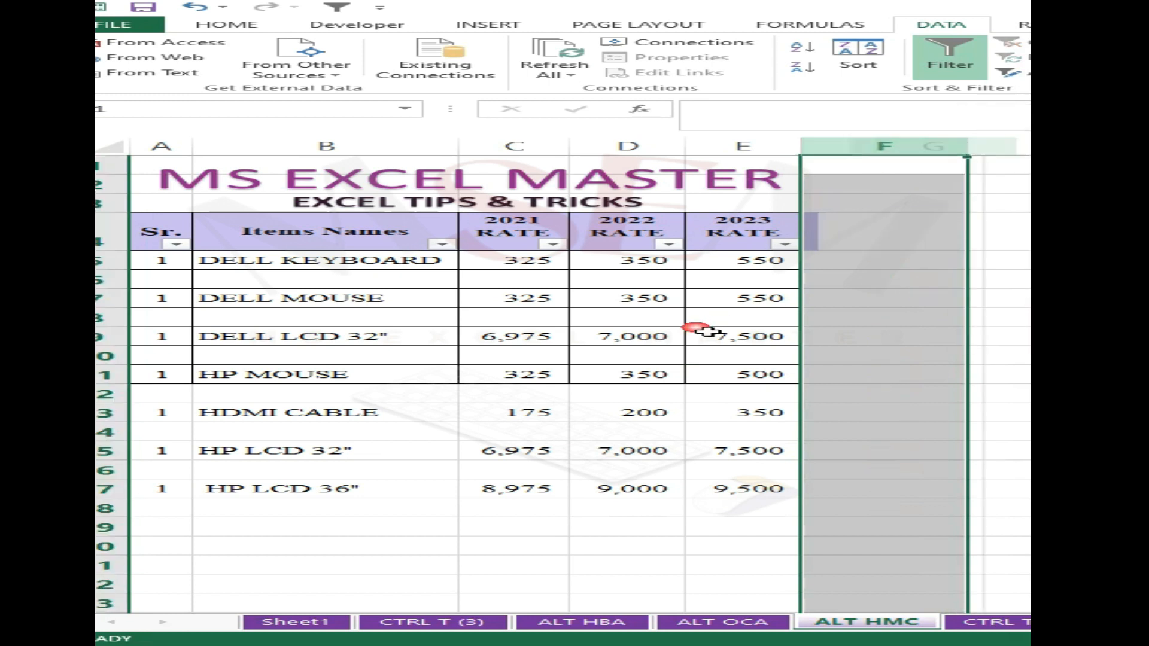
pyautogui.click(706, 331)
# - Apply All Borders to the table from the Sr. header through the HP LCD 36" row
pyautogui.moveTo(178, 232); pyautogui.dragTo(748, 498)
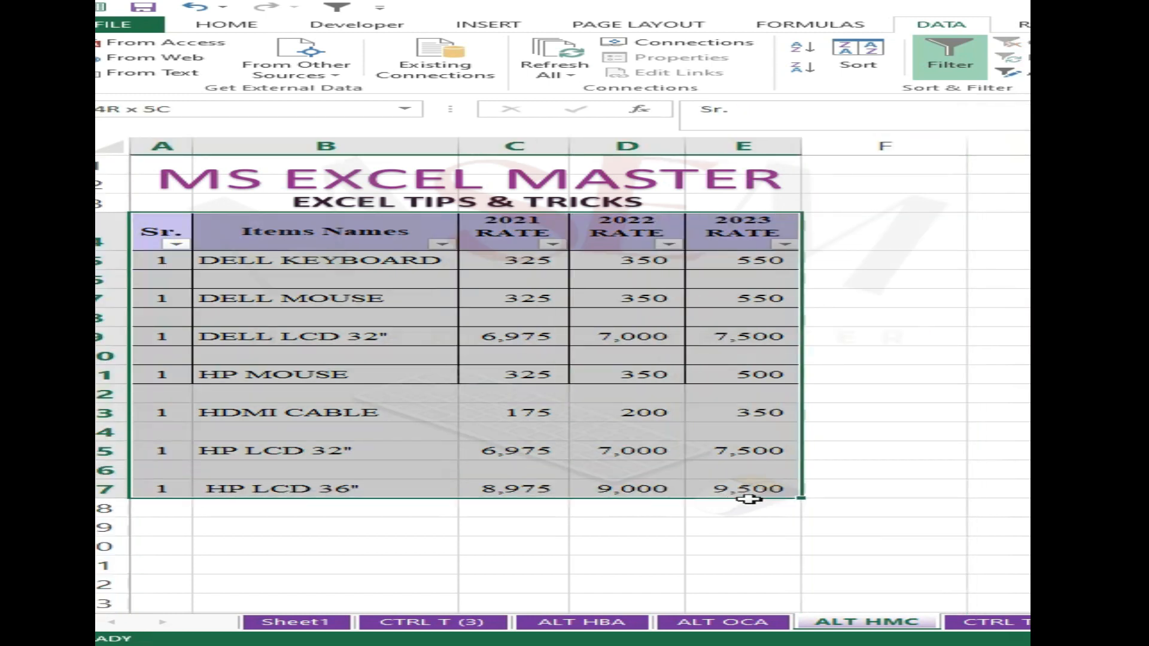
pyautogui.click(227, 24)
pyautogui.click(424, 67)
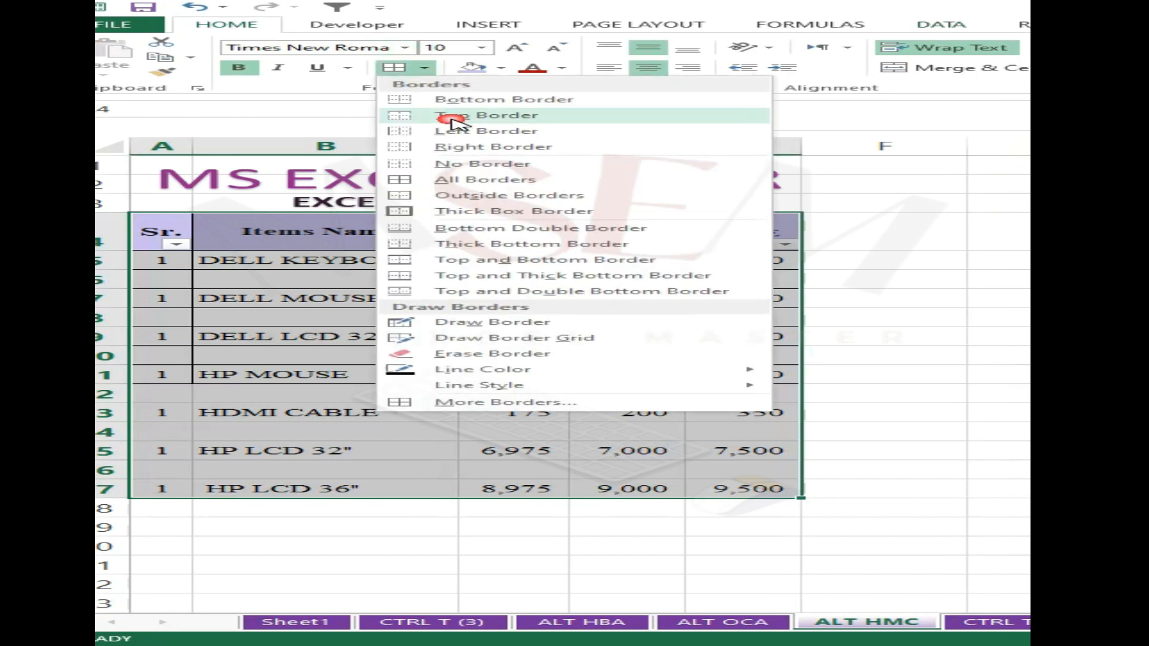
pyautogui.click(472, 180)
pyautogui.click(775, 356)
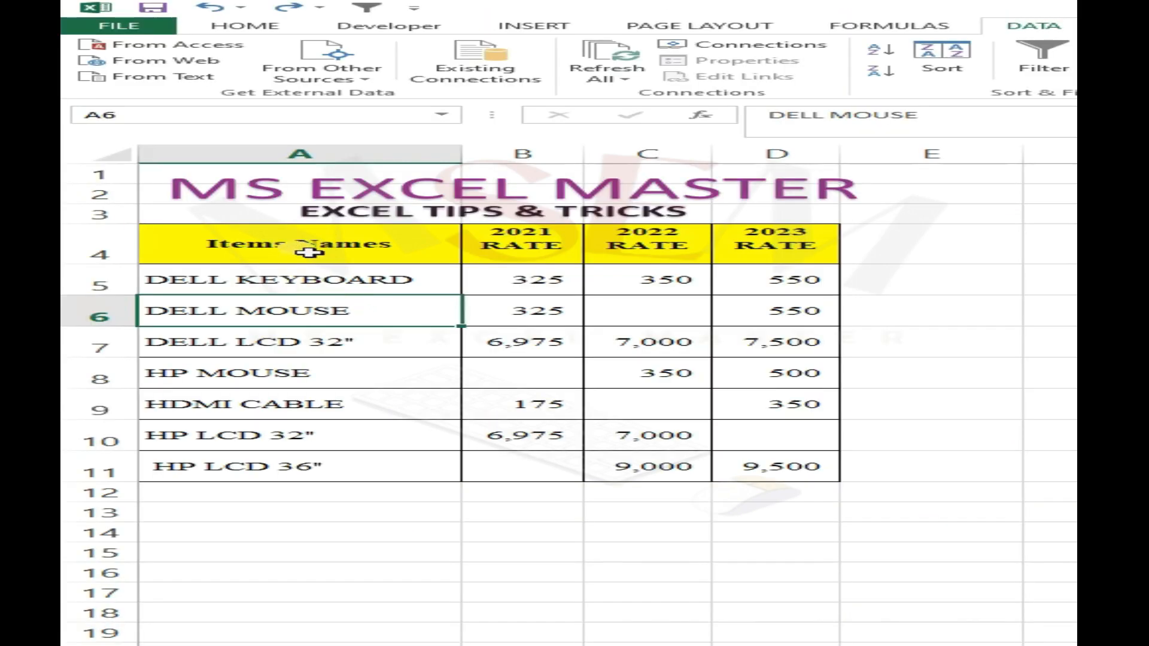
# - Examine the item rate table and its empty cells in the 2021, 2022 and 2023 RATE columns
pyautogui.moveTo(327, 250); pyautogui.dragTo(744, 462)
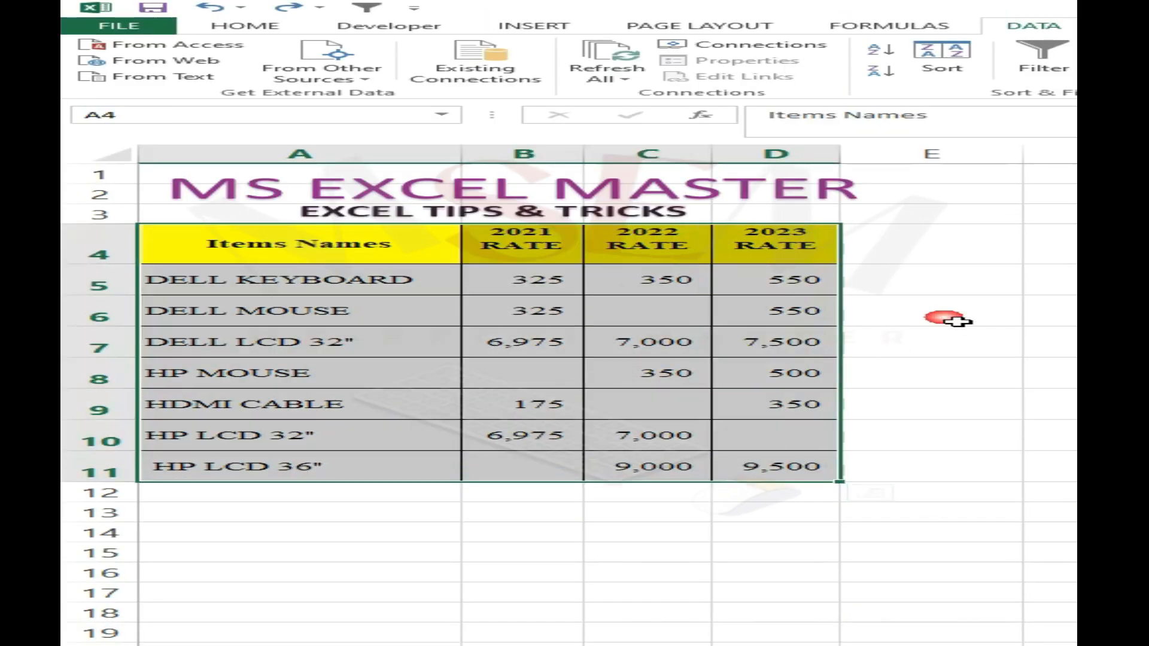
pyautogui.click(688, 321)
pyautogui.click(556, 376)
pyautogui.click(671, 413)
pyautogui.click(820, 432)
pyautogui.click(559, 467)
pyautogui.click(685, 304)
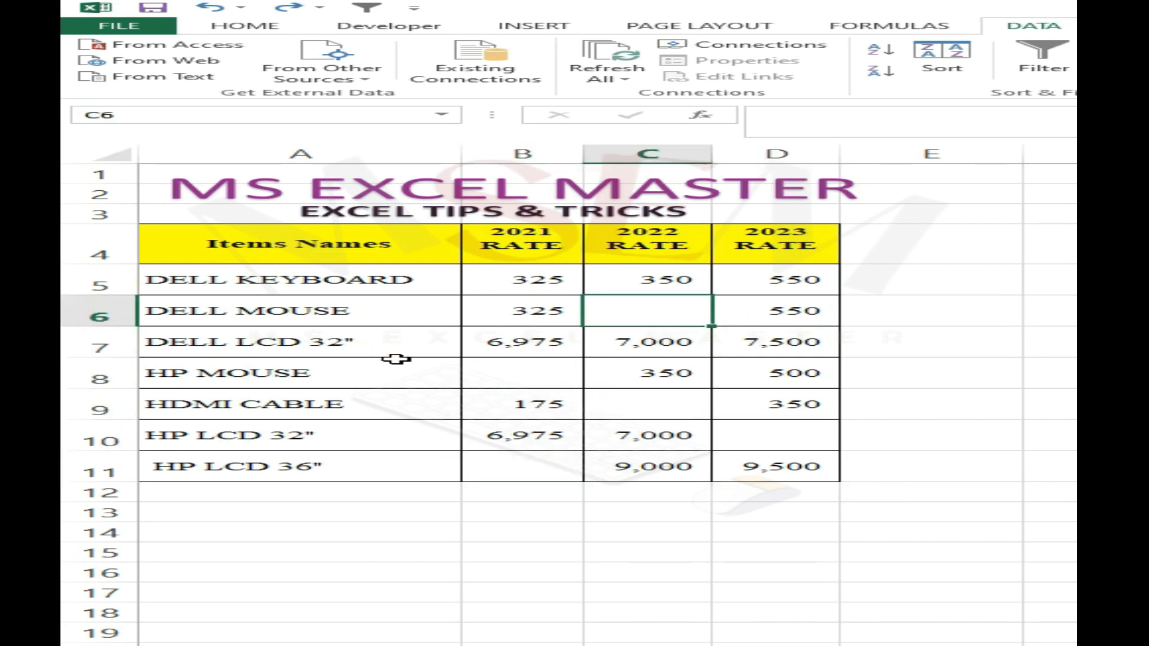
pyautogui.click(533, 374)
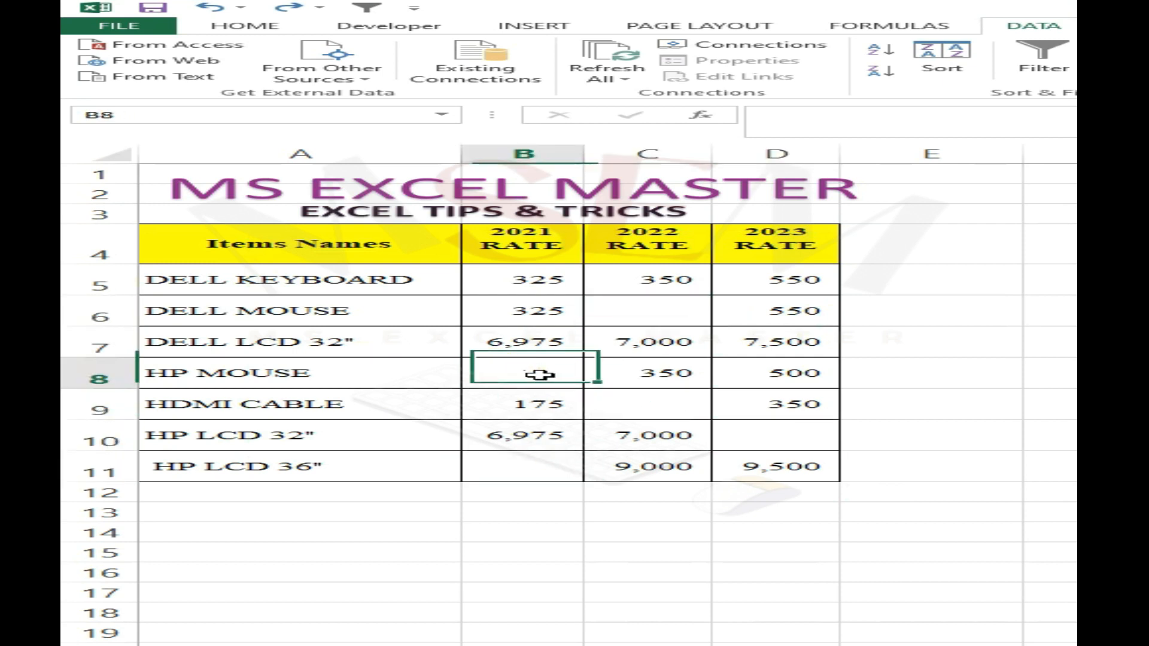
pyautogui.click(642, 316)
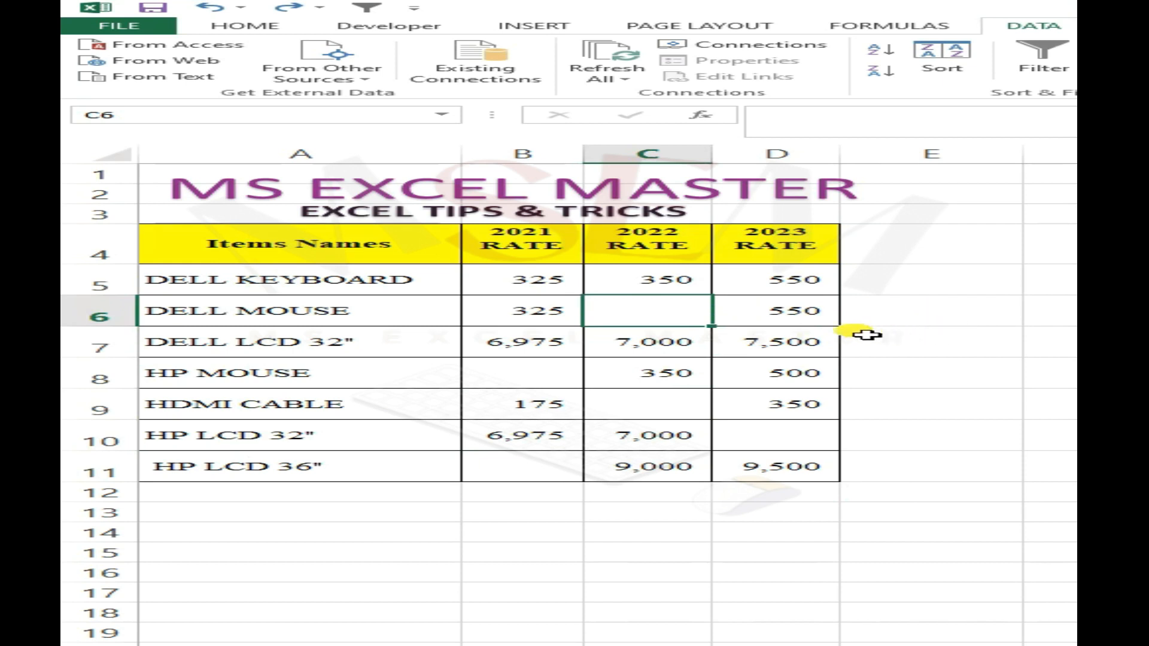
pyautogui.click(807, 322)
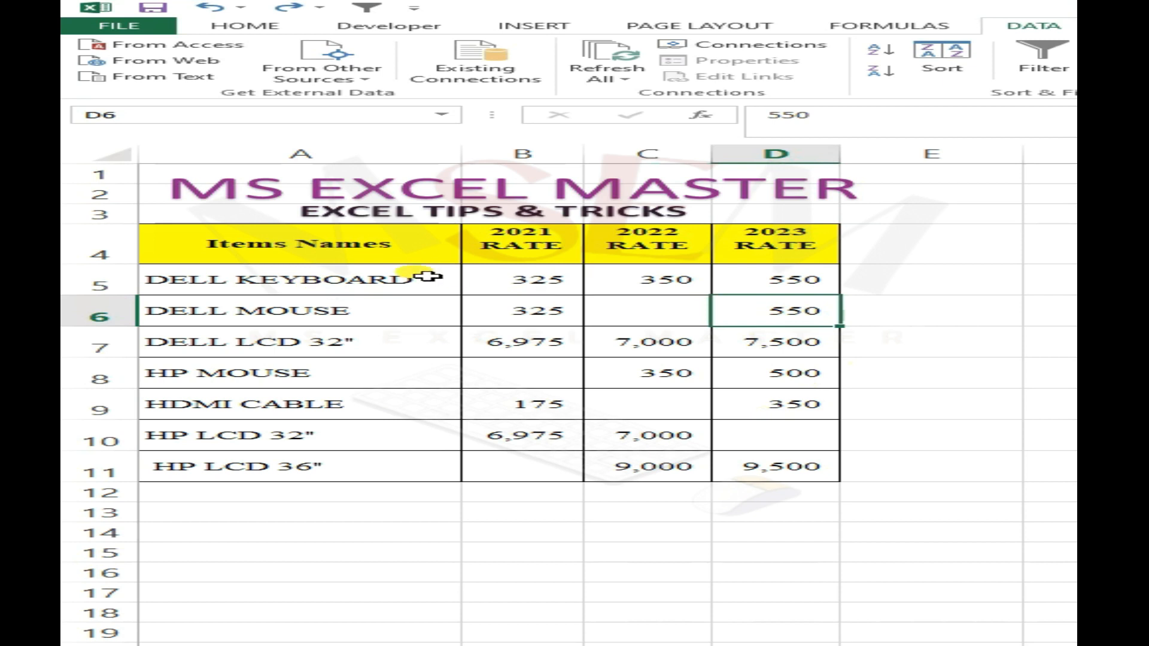
# - Select all blank cells in the table A4:D11 using Go To Special with the Blanks option
pyautogui.moveTo(327, 257); pyautogui.dragTo(829, 478)
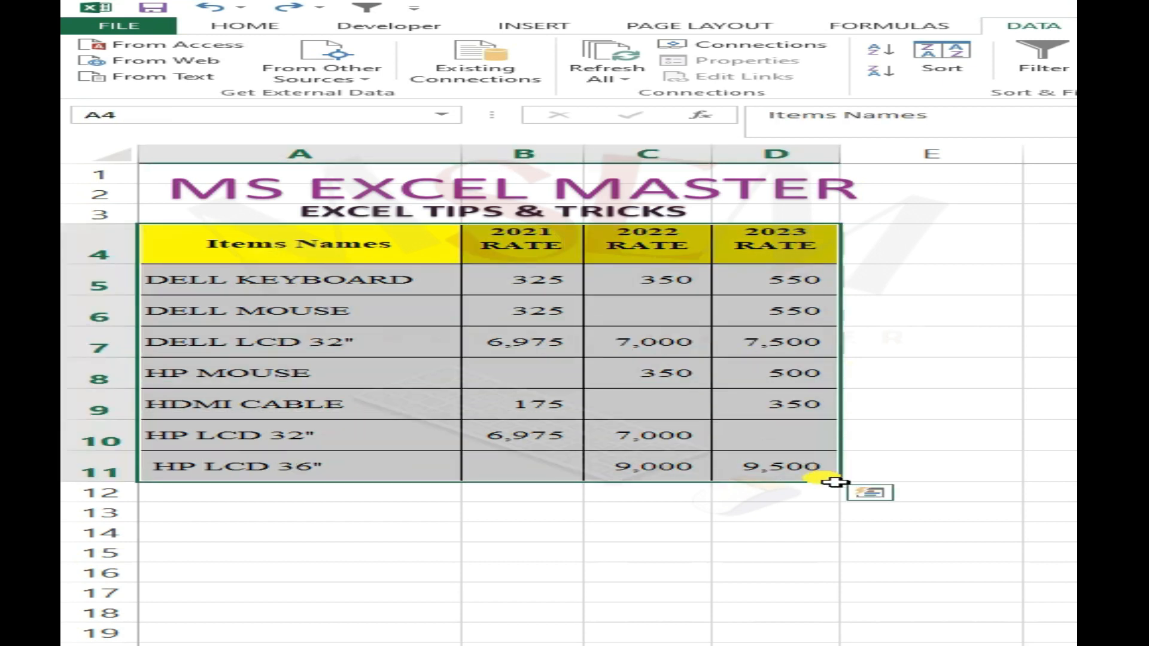
pyautogui.hotkey('ctrl', 'g')
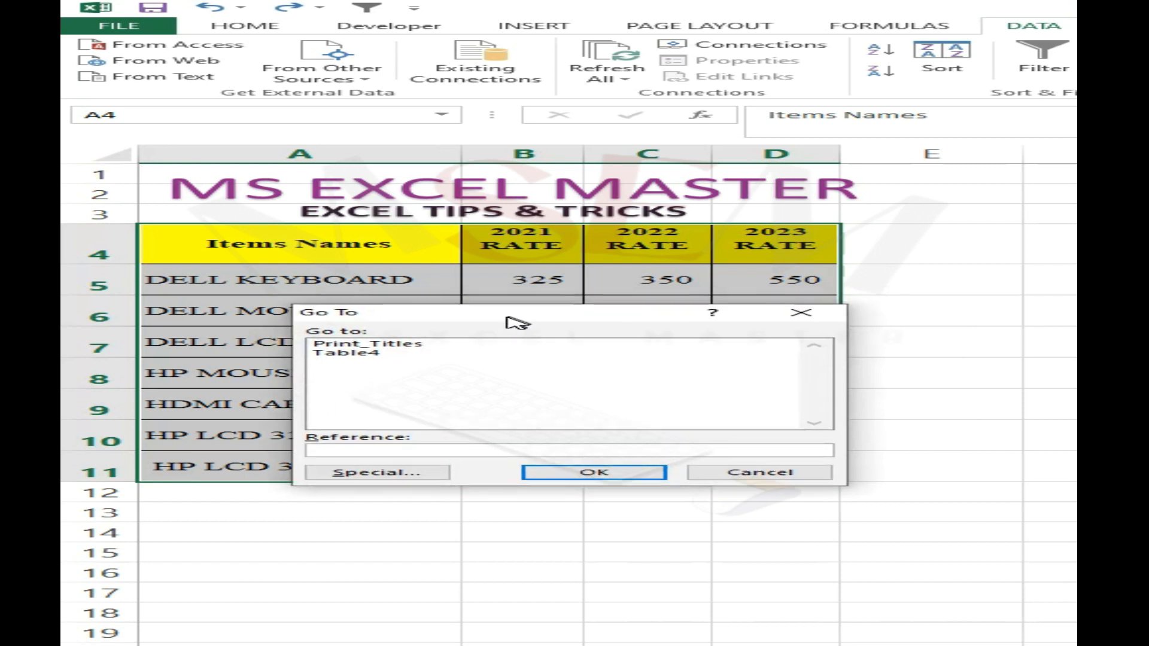
pyautogui.moveTo(509, 322); pyautogui.dragTo(583, 296)
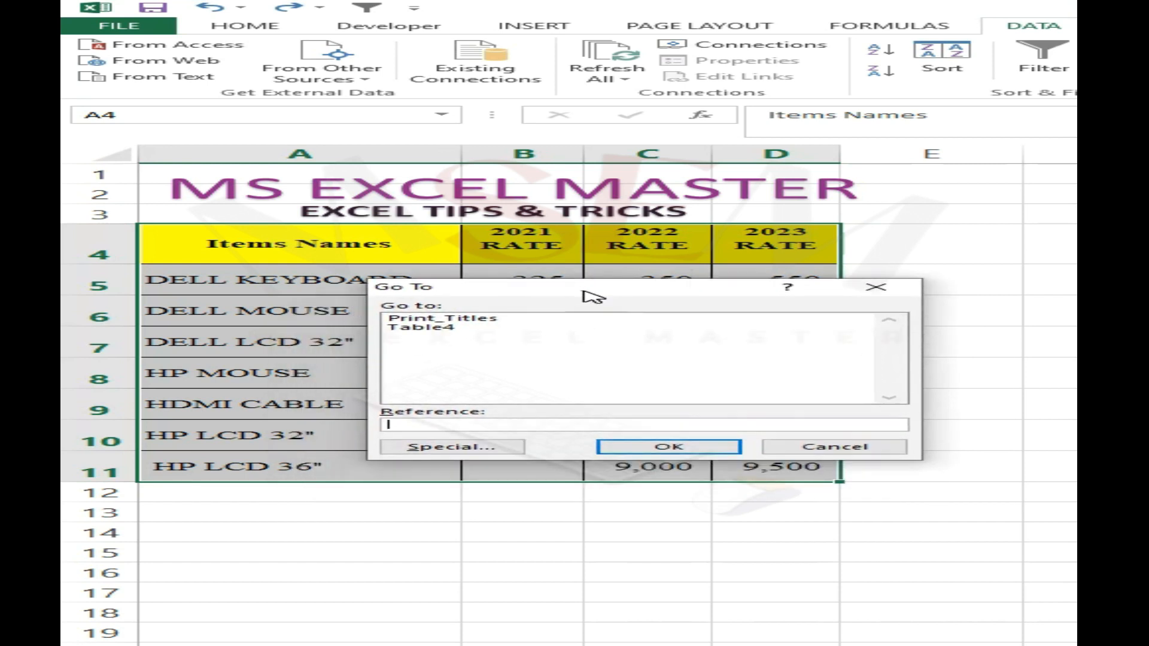
pyautogui.click(458, 448)
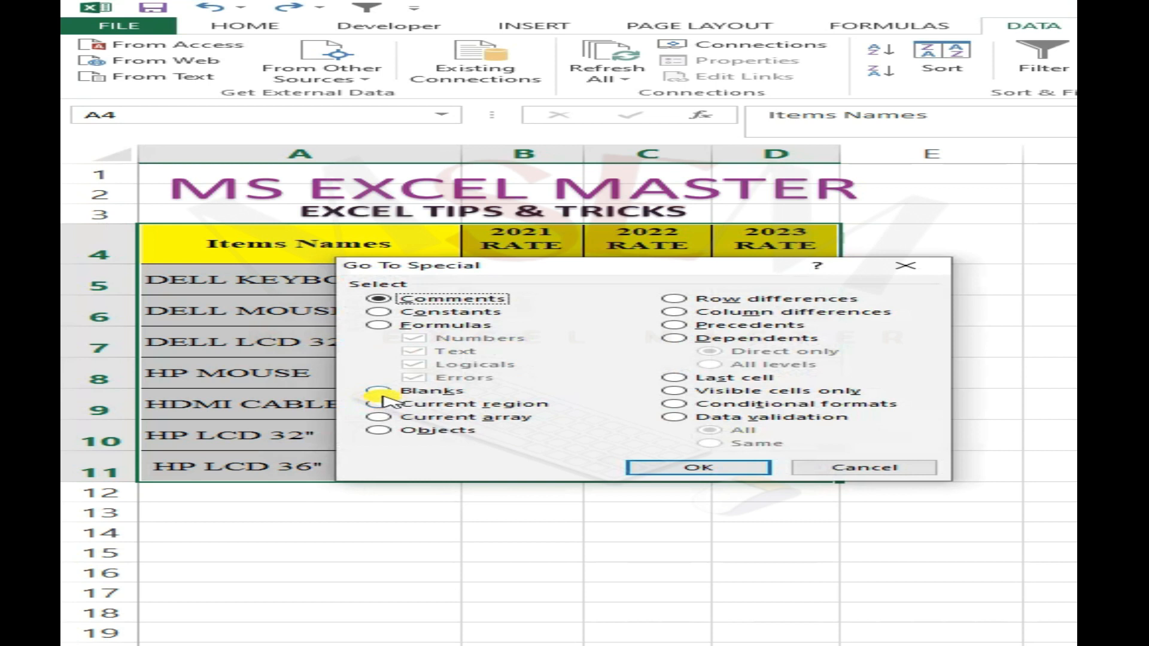
pyautogui.click(389, 394)
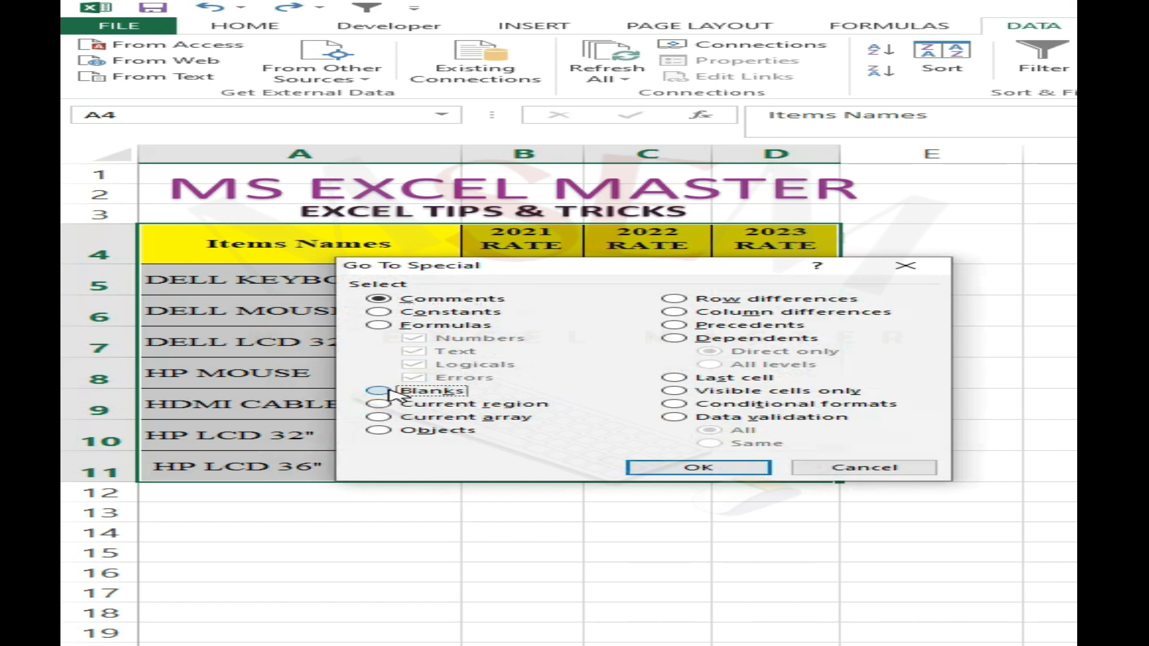
pyautogui.click(744, 468)
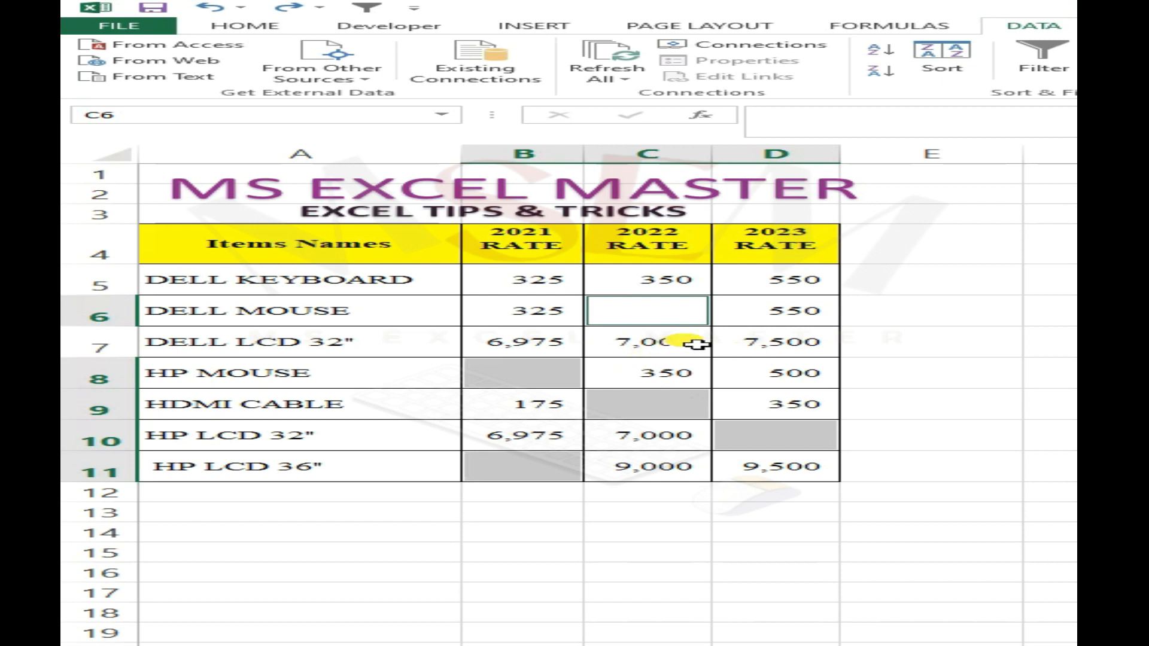
# - Fill all the selected blank rate cells with N/A in a single entry
pyautogui.write('N/A')
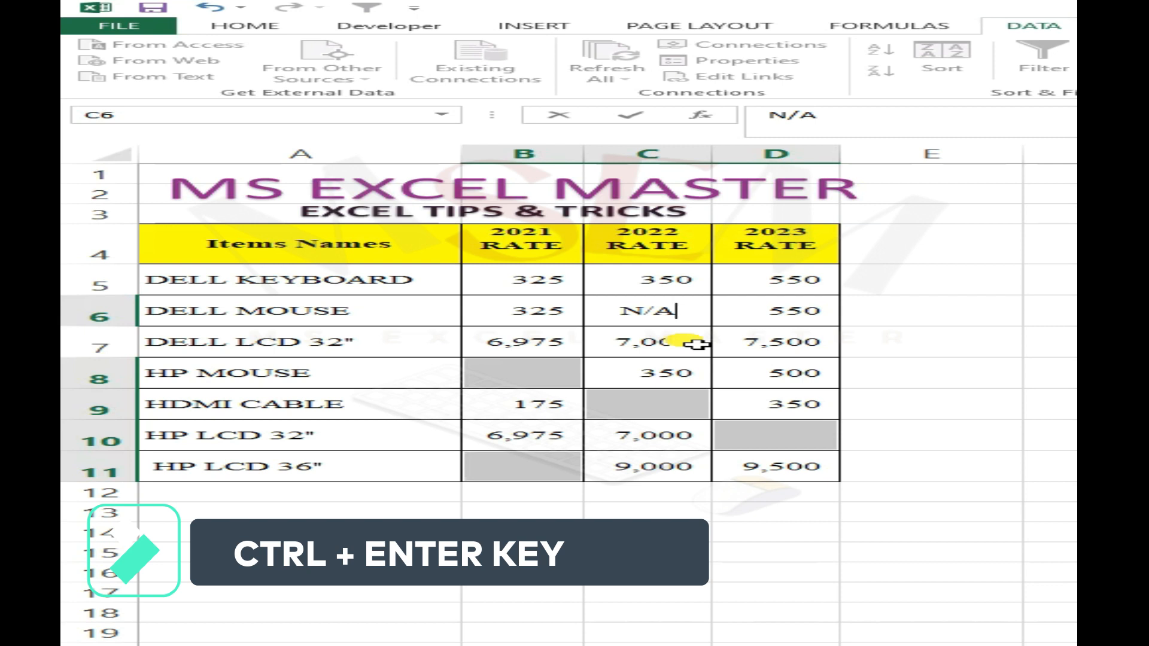
pyautogui.hotkey('ctrl', 'Return')
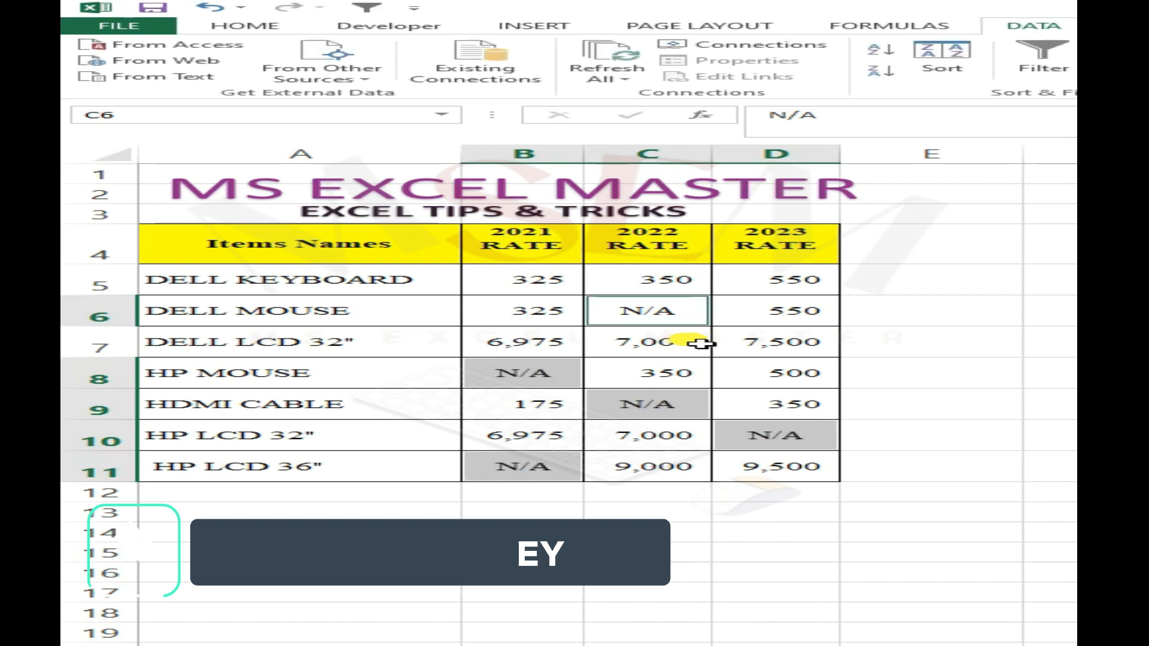
pyautogui.click(888, 317)
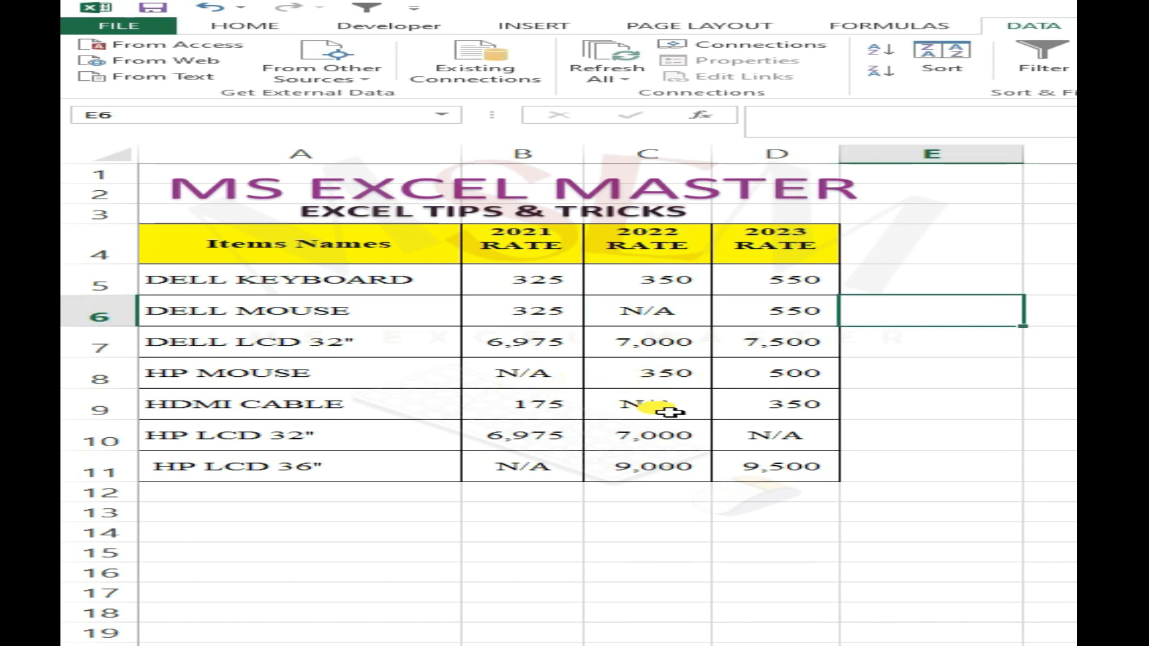
pyautogui.click(672, 374)
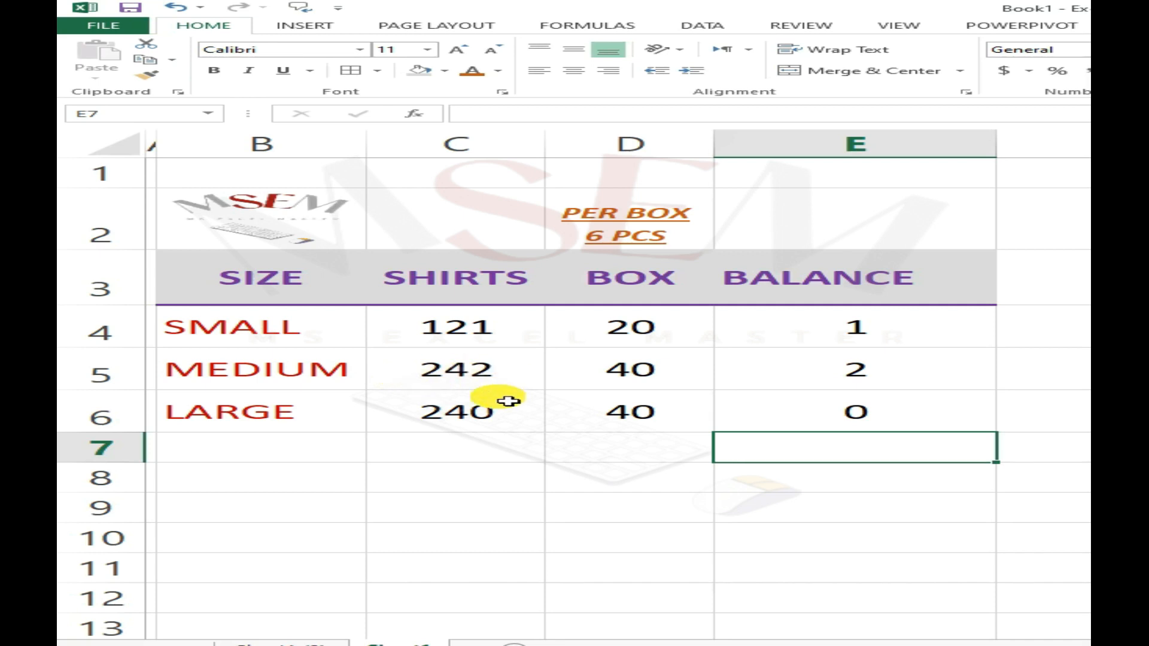
# - Clear the BOX and BALANCE values for the SMALL, MEDIUM and LARGE rows in D4:E6
pyautogui.click(495, 475)
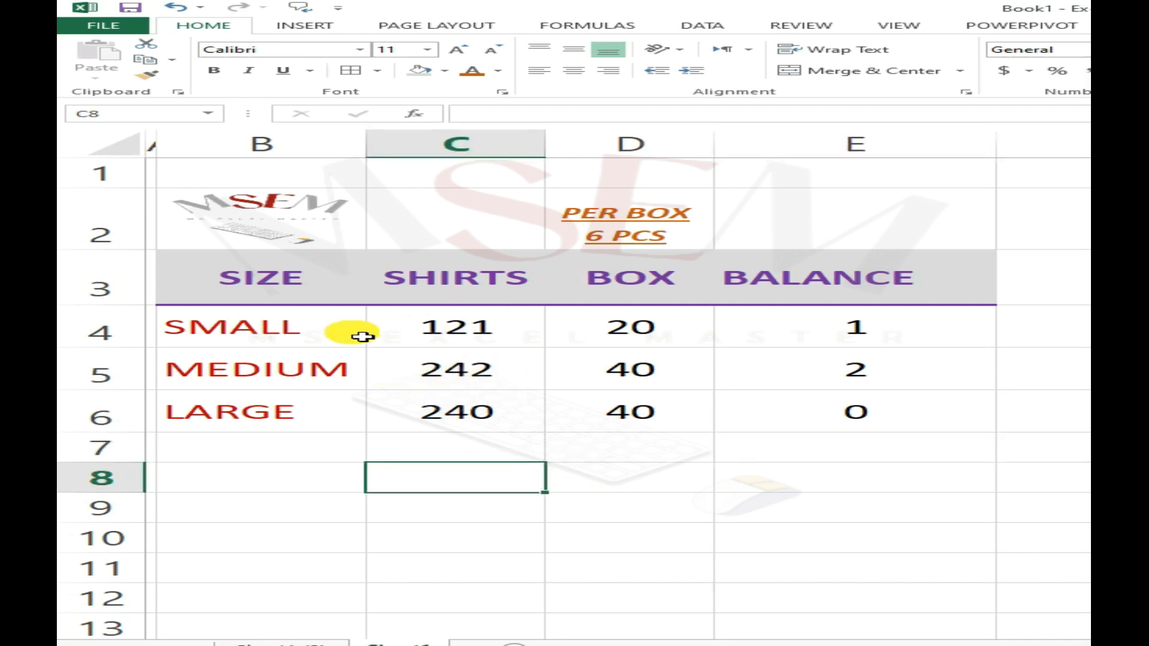
pyautogui.moveTo(261, 289); pyautogui.dragTo(488, 411)
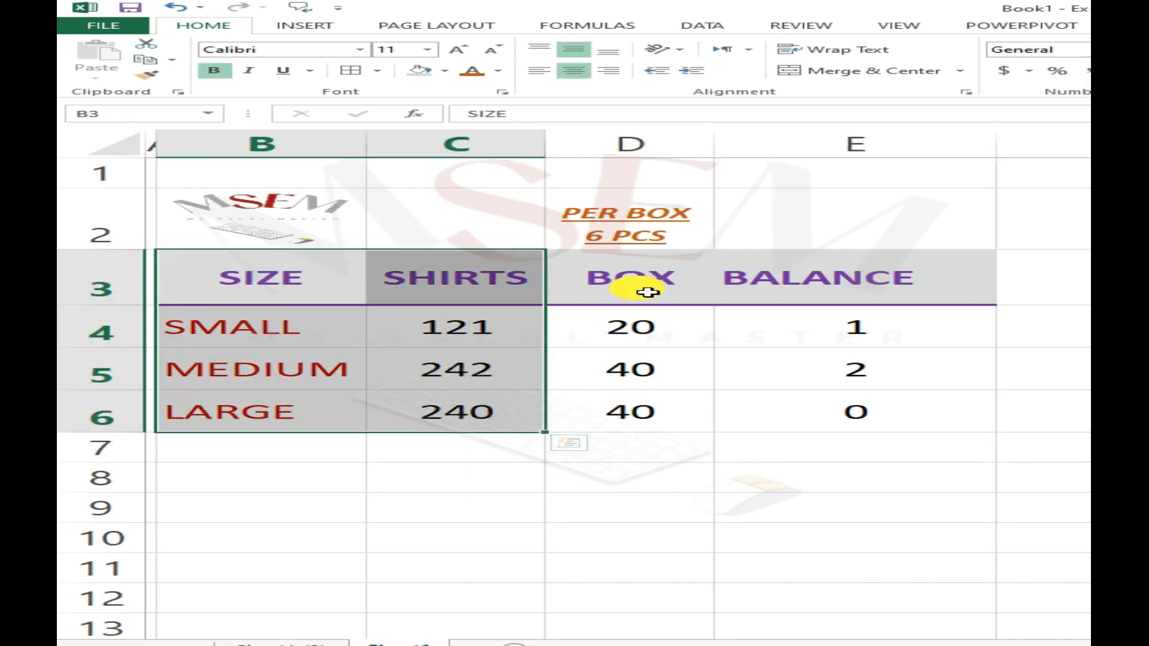
pyautogui.moveTo(618, 325); pyautogui.dragTo(652, 428)
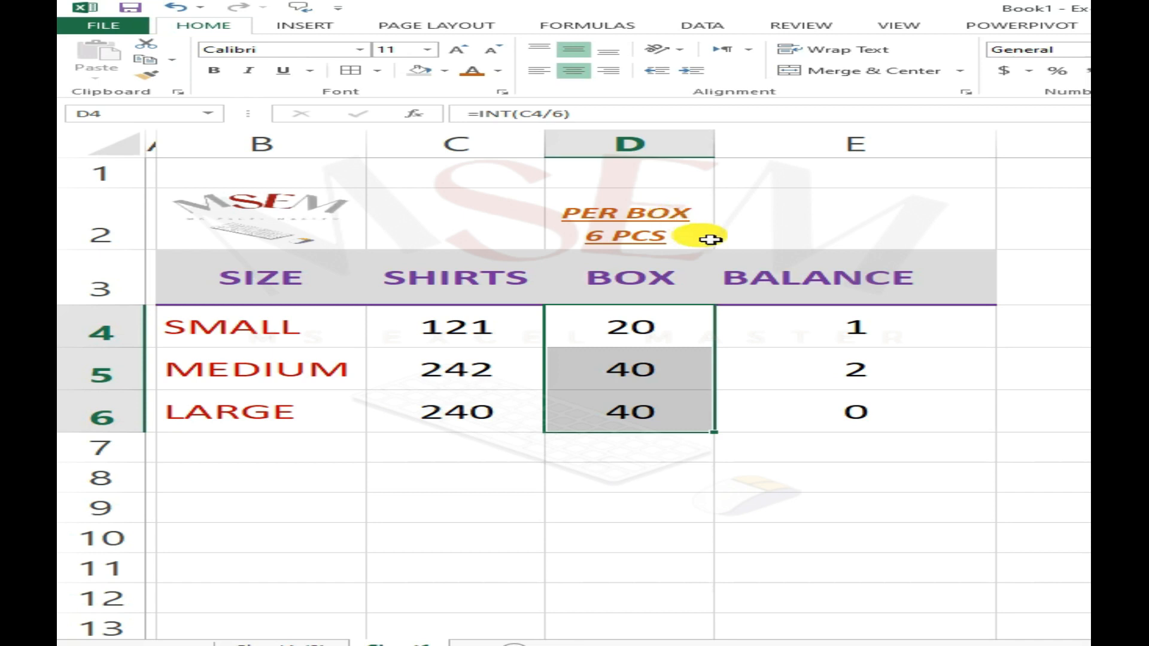
pyautogui.click(849, 323)
pyautogui.click(634, 278)
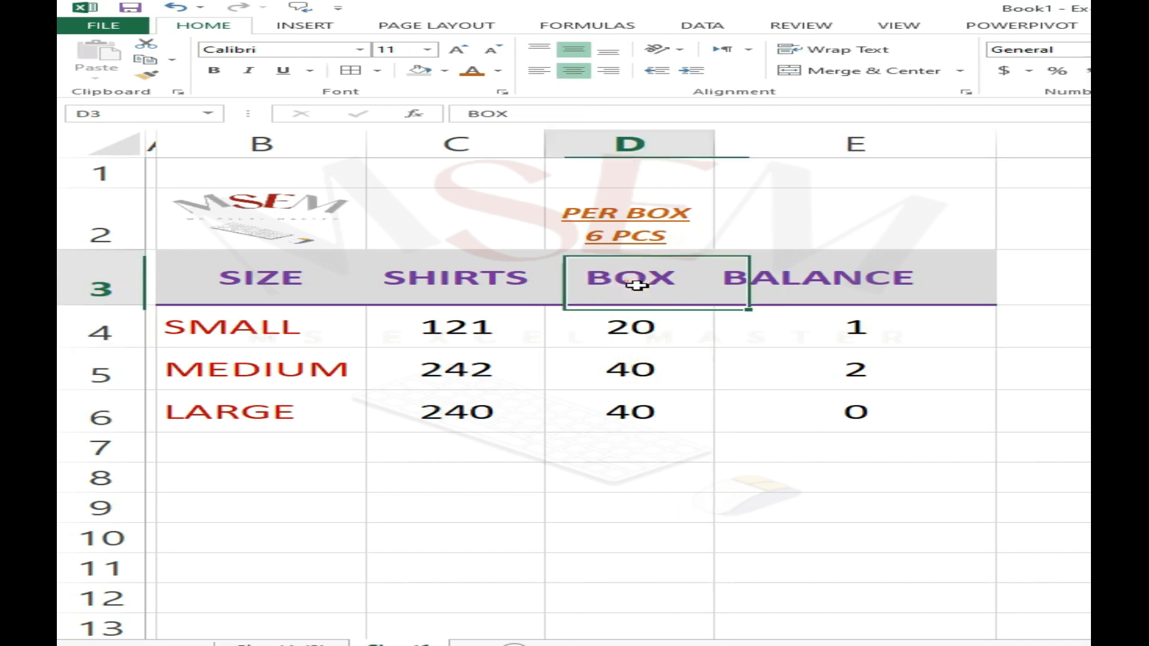
pyautogui.moveTo(670, 333); pyautogui.dragTo(919, 432)
pyautogui.press('Delete')
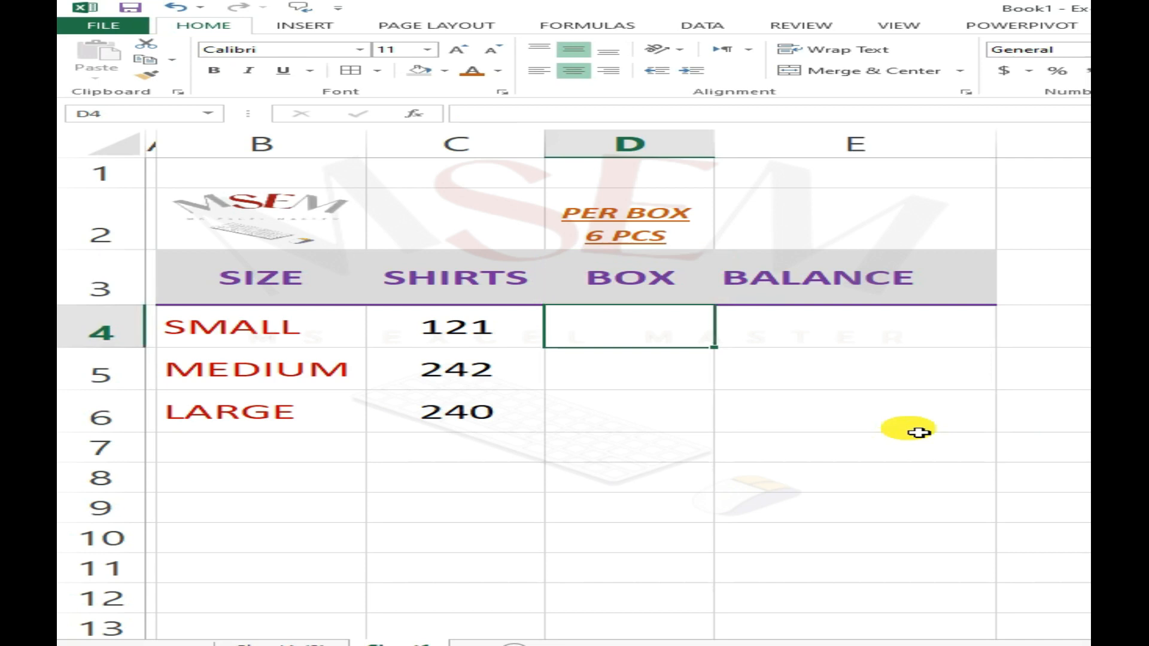
# - Enter the formula =INT(C4/6) in the BOX cell D4 of the SMALL row
pyautogui.write('=')
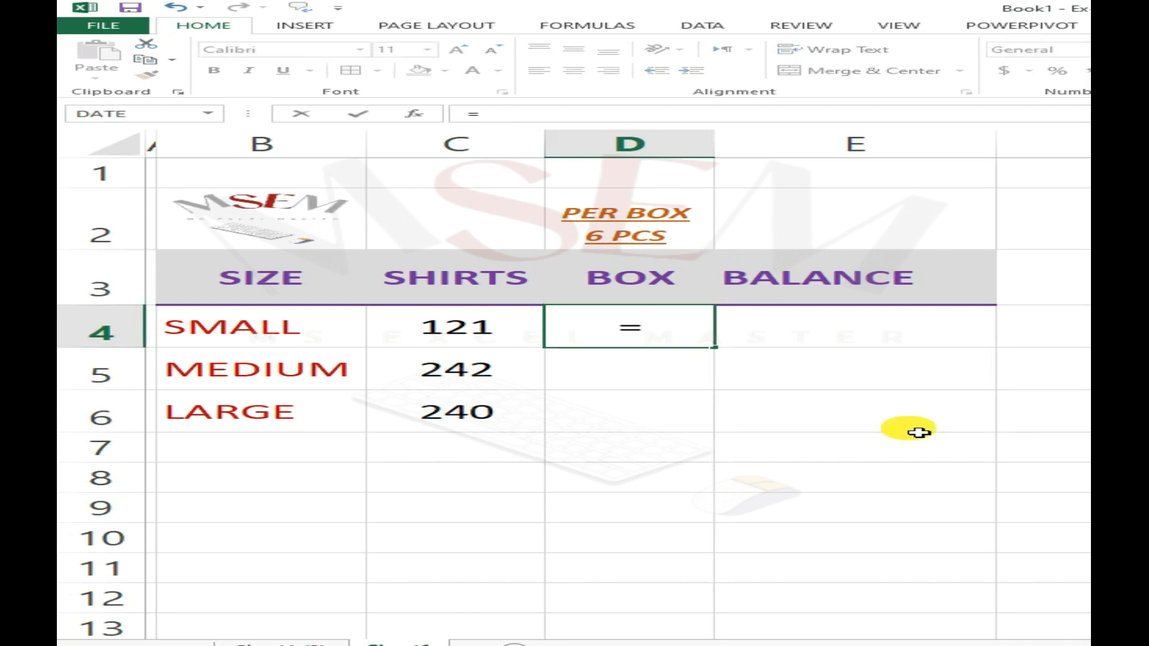
pyautogui.write('INT')
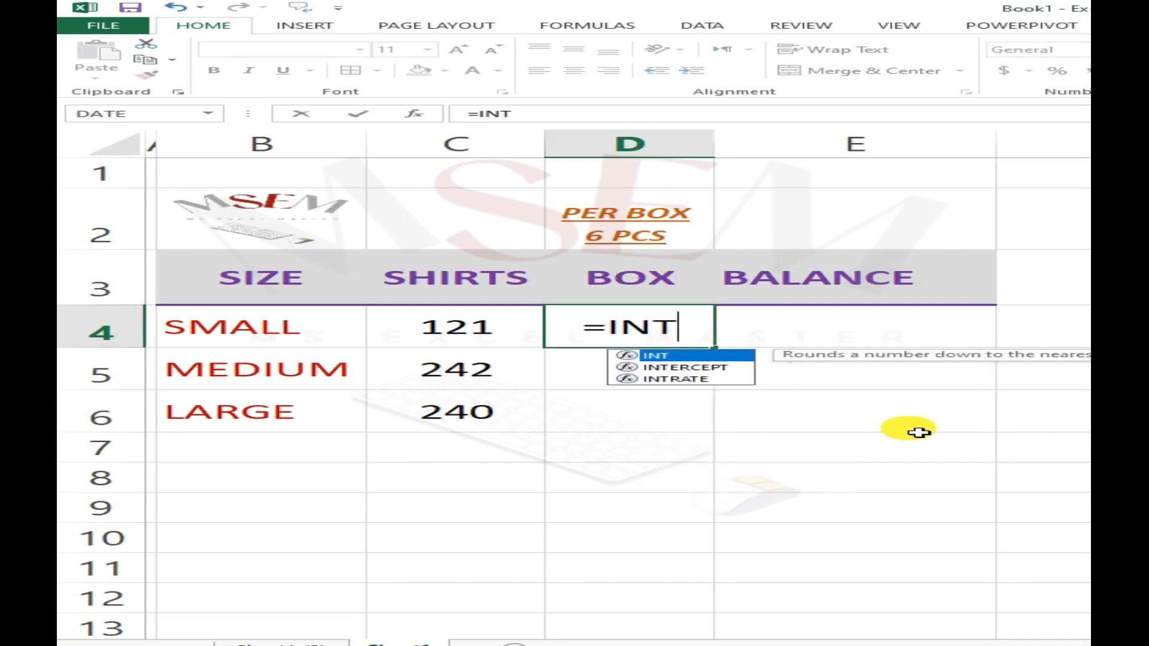
pyautogui.write('(')
pyautogui.press('Left')
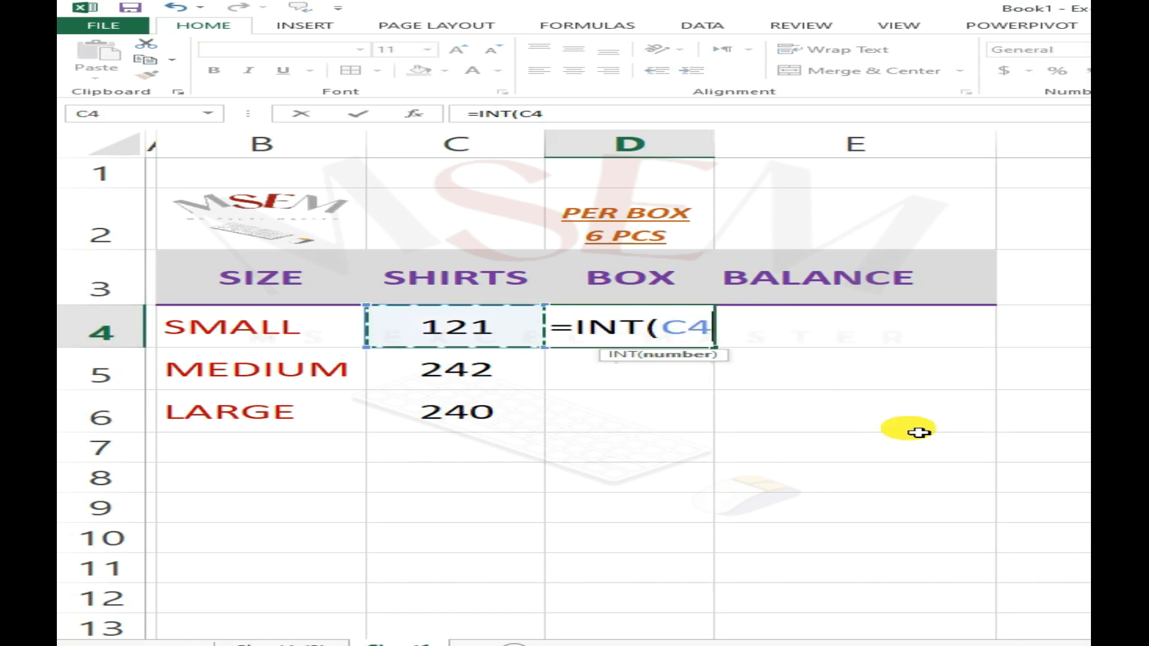
pyautogui.write('/')
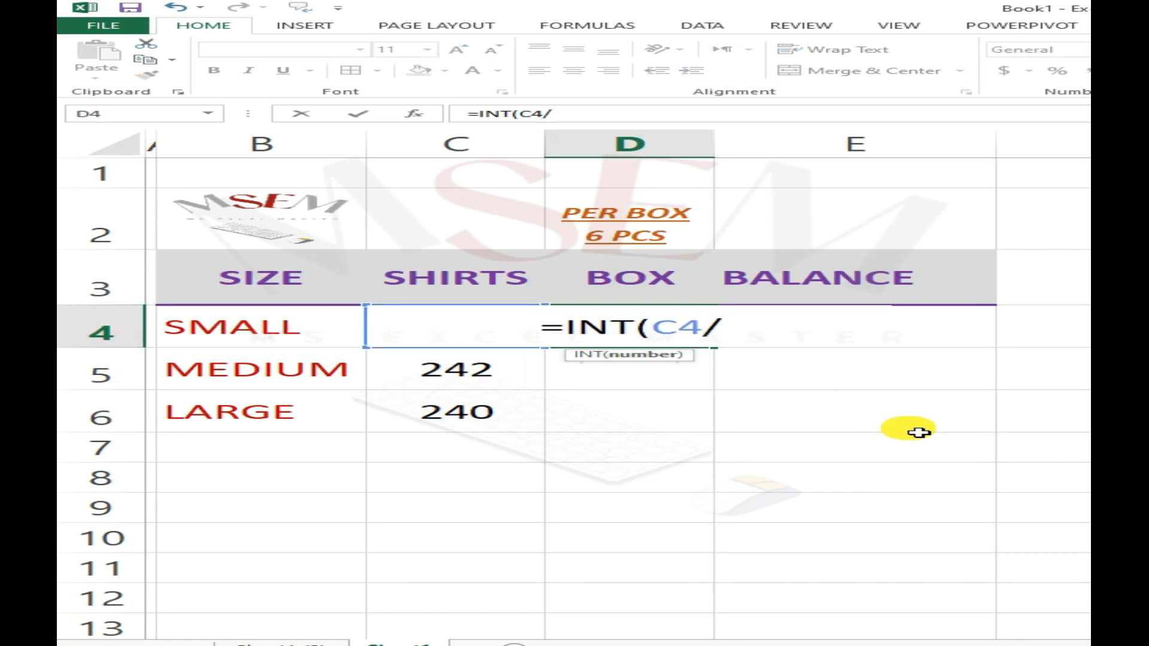
pyautogui.write('6)')
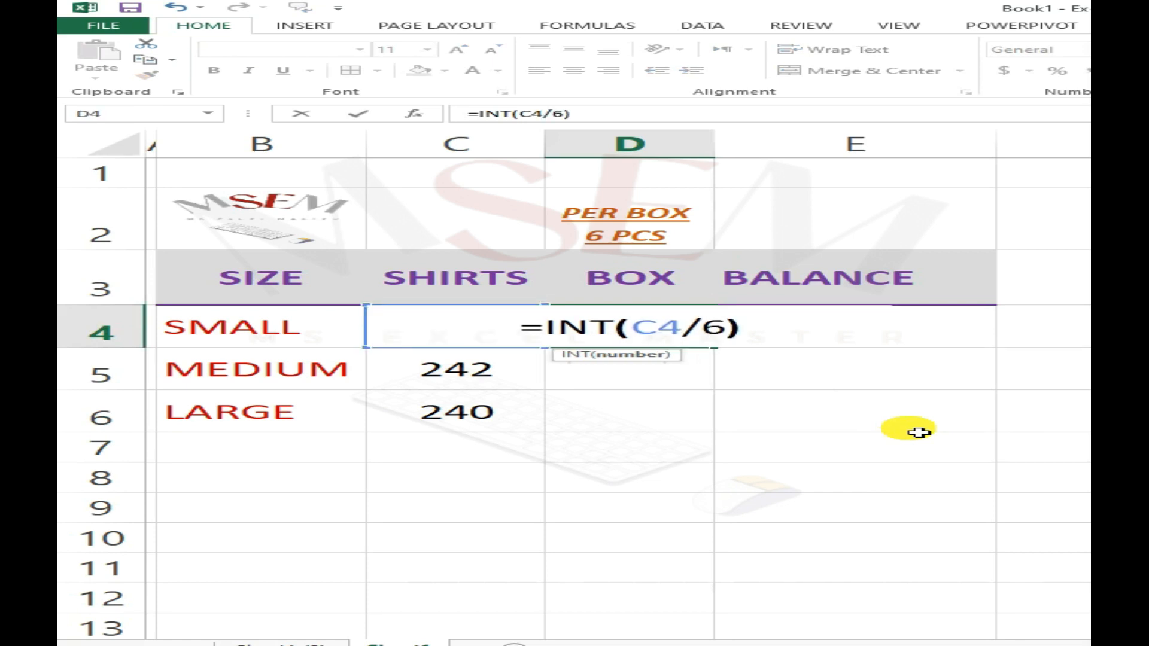
pyautogui.press('Return')
# - Enter the formula =MOD(C4,6) in the BALANCE cell E4 of the SMALL row
pyautogui.press('Up')
pyautogui.press('Right')
pyautogui.press('Left')
pyautogui.press('Right')
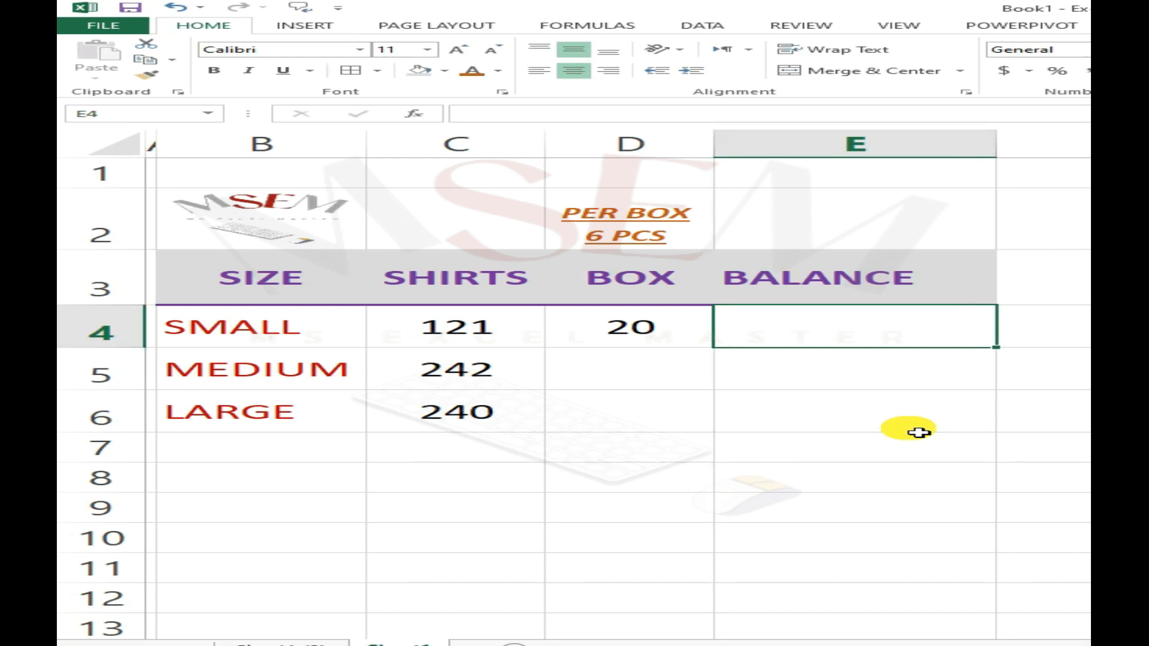
pyautogui.write('=')
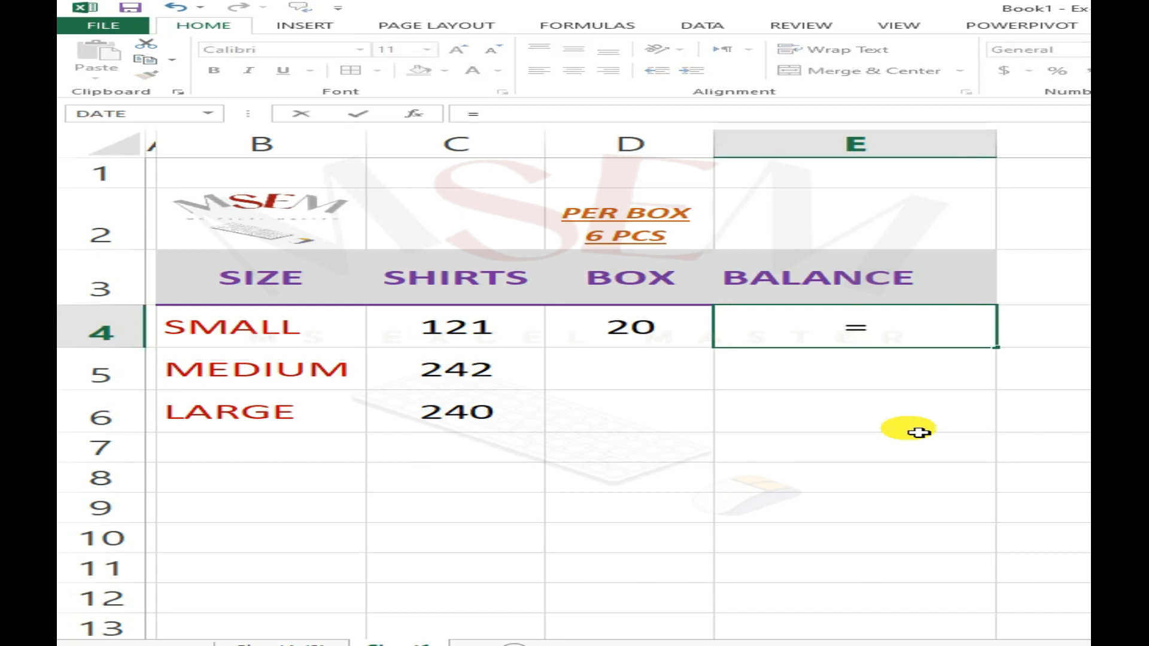
pyautogui.write('MOD(')
pyautogui.press('Left')
pyautogui.press('Left')
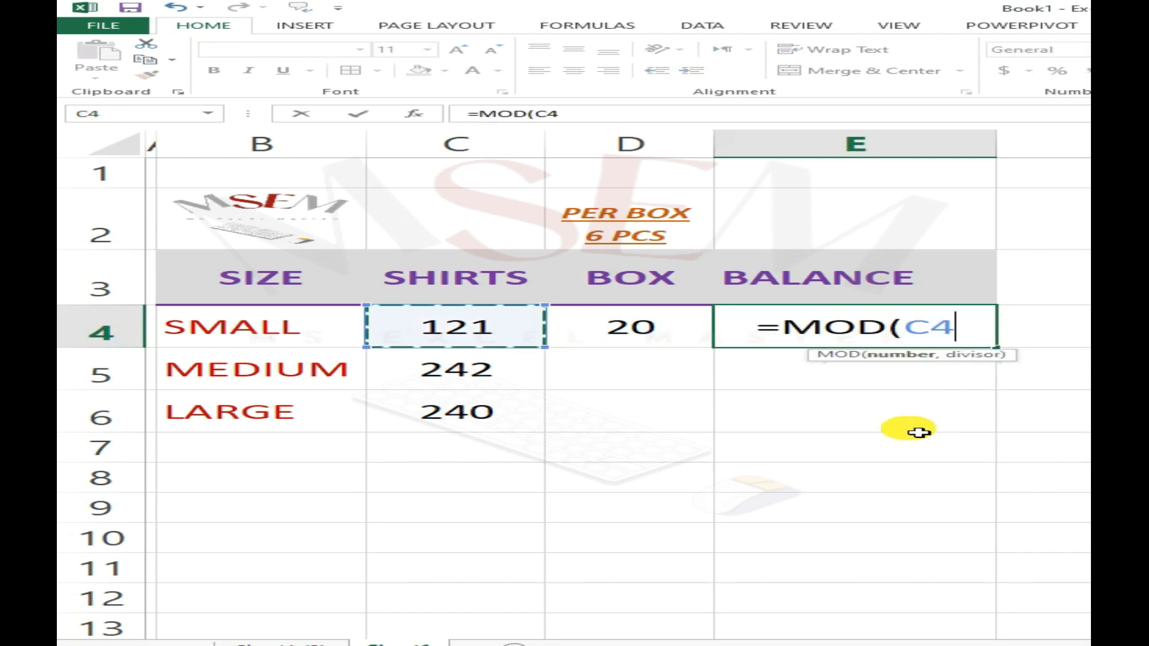
pyautogui.write(',6')
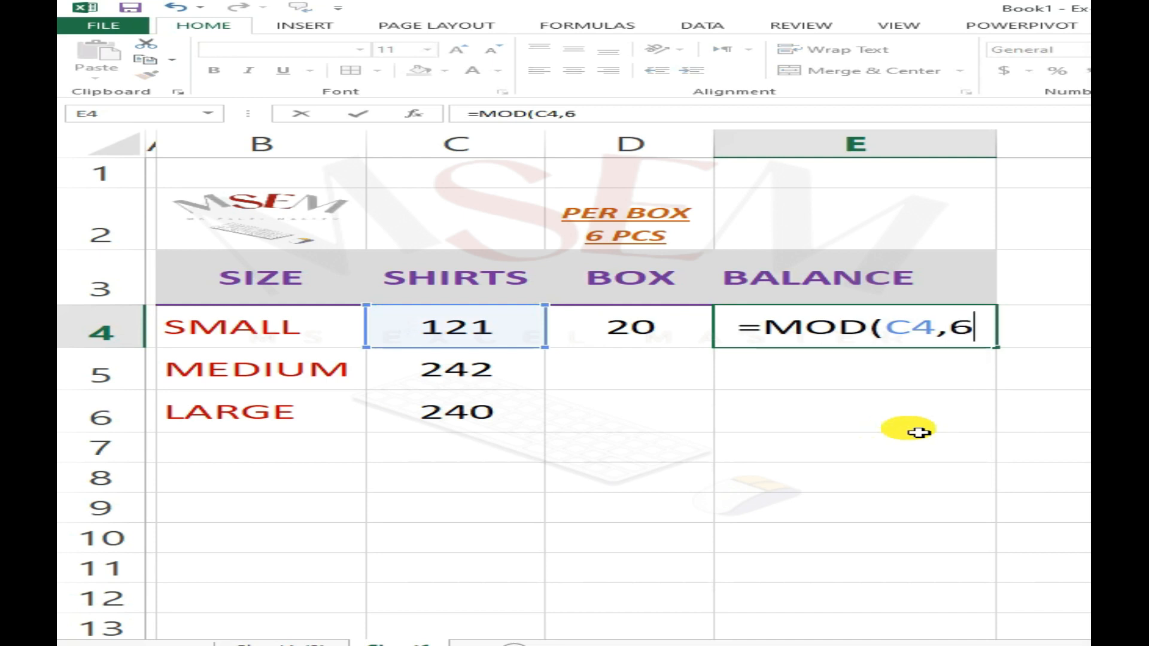
pyautogui.hotkey('ctrl', 'Return')
# - Select the BOX and BALANCE cells D4:E6, from the SMALL row through the LARGE row
pyautogui.press('Left')
pyautogui.hotkey('shift', 'Right')
pyautogui.hotkey('shift', 'Down')
pyautogui.hotkey('shift', 'Down')
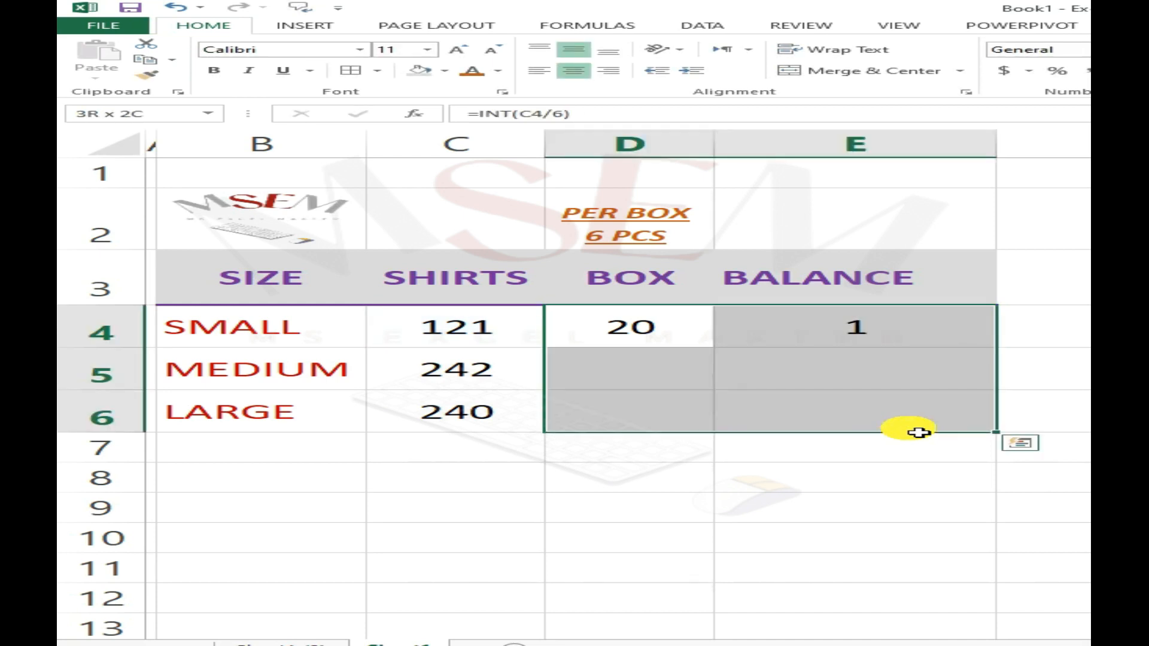
pyautogui.press('Down')
pyautogui.press('Up')
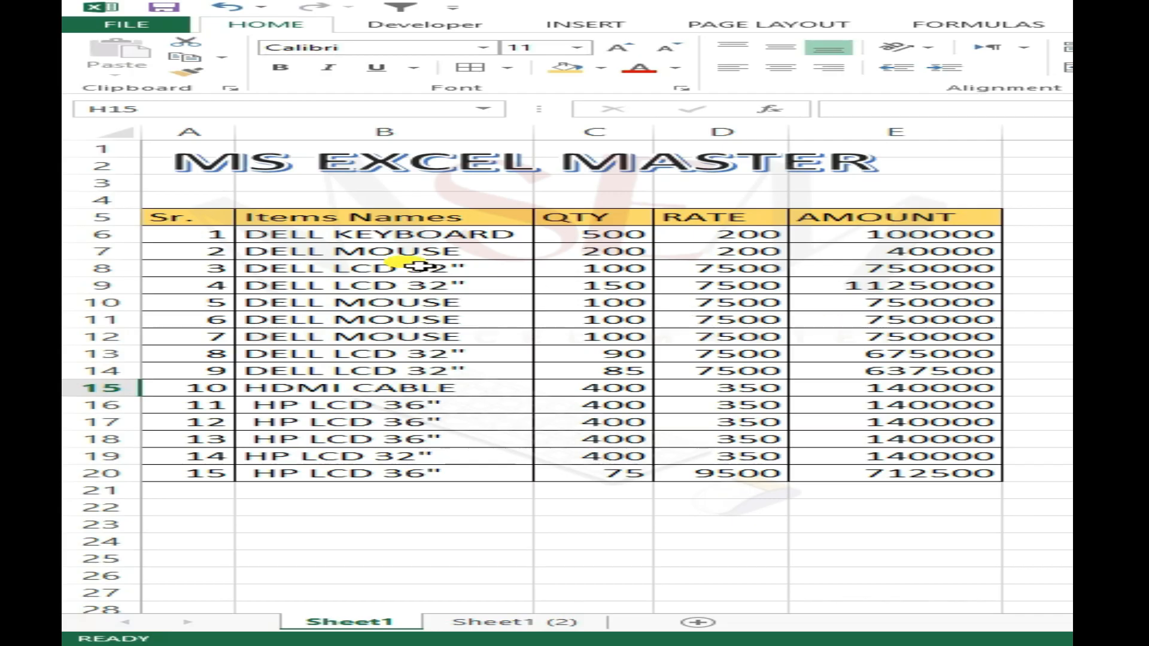
# - Examine the items table on Sheet1, from the Sr. header across the item names, quantities, rates and amounts
pyautogui.click(419, 266)
pyautogui.moveTo(200, 216); pyautogui.dragTo(948, 461)
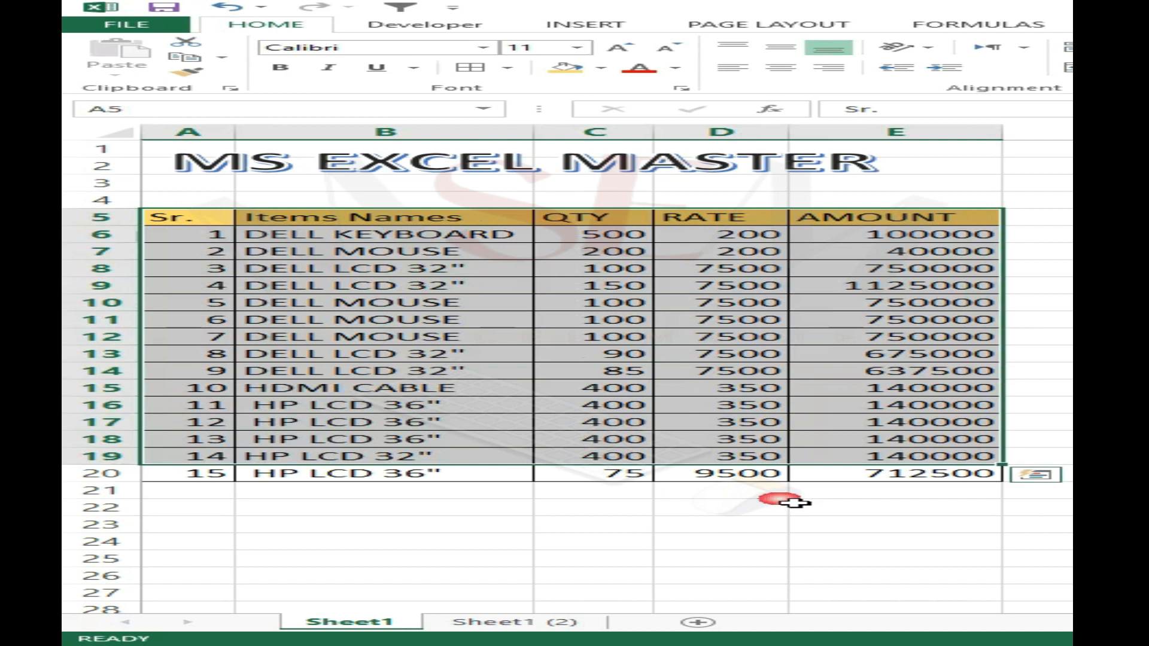
pyautogui.click(780, 500)
pyautogui.click(422, 333)
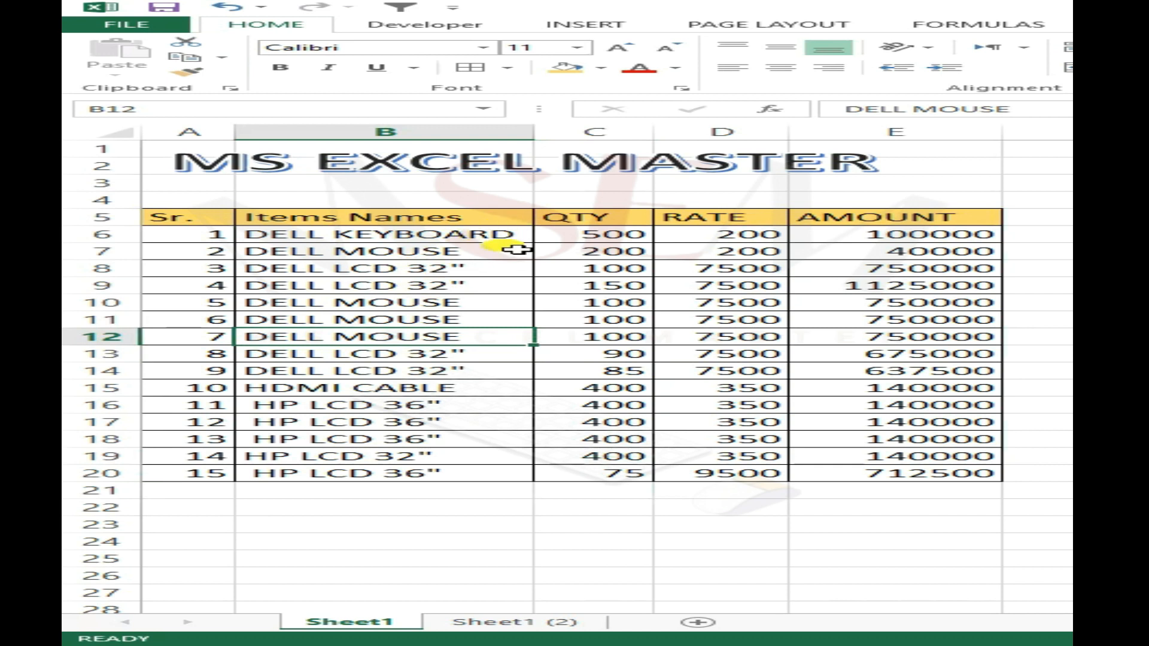
pyautogui.click(510, 303)
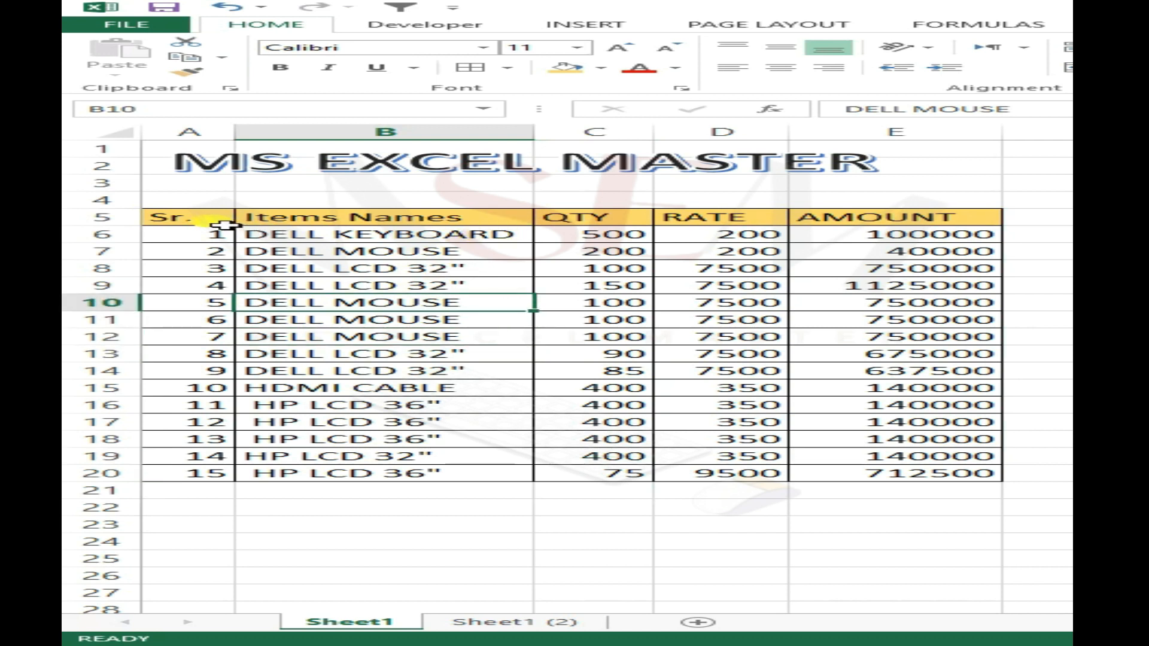
pyautogui.click(457, 268)
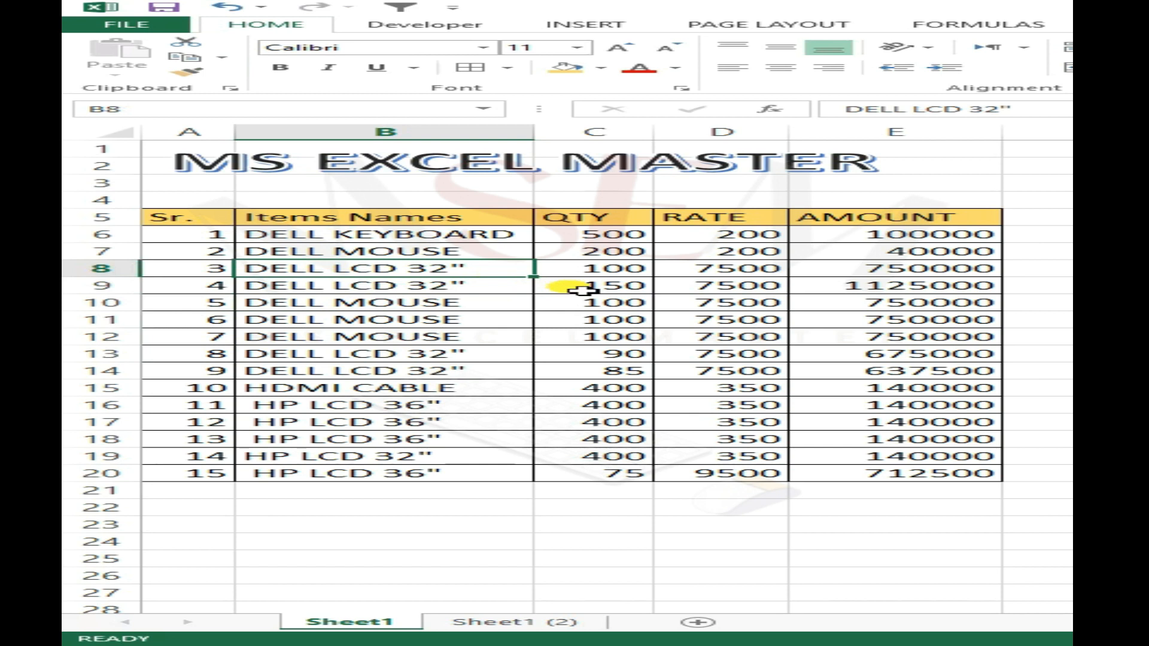
# - Add filter controls to the header row of the items table A5:E20 on Sheet1
pyautogui.hotkey('ctrl', 'a')
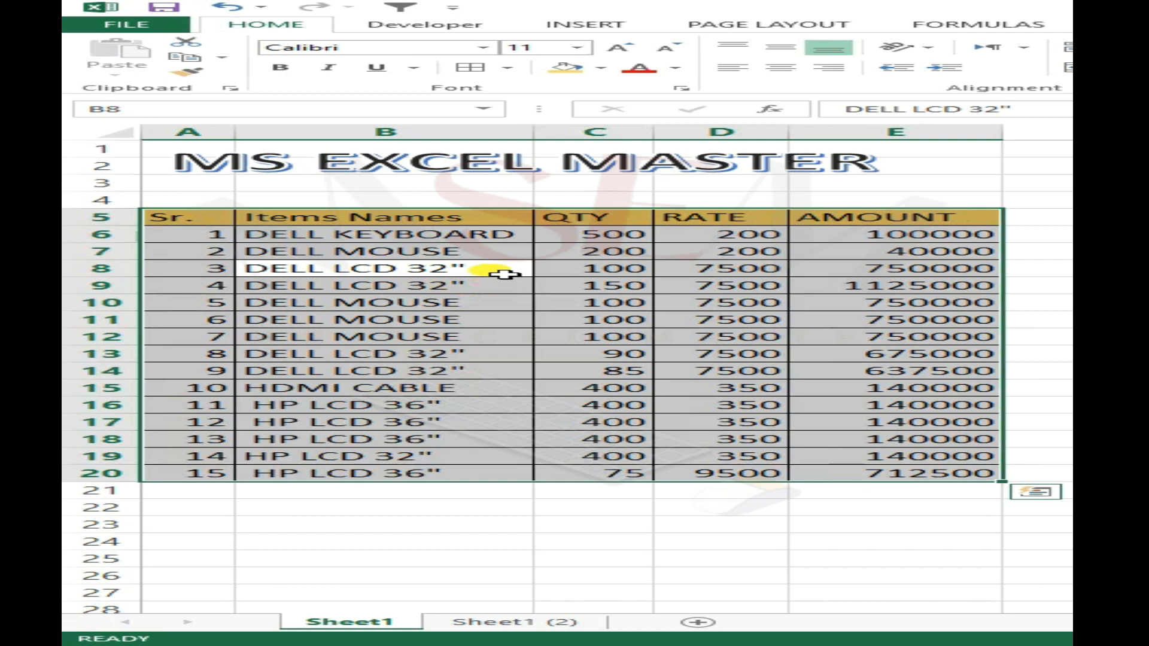
pyautogui.press('alt')
pyautogui.press('a')
pyautogui.press('t')
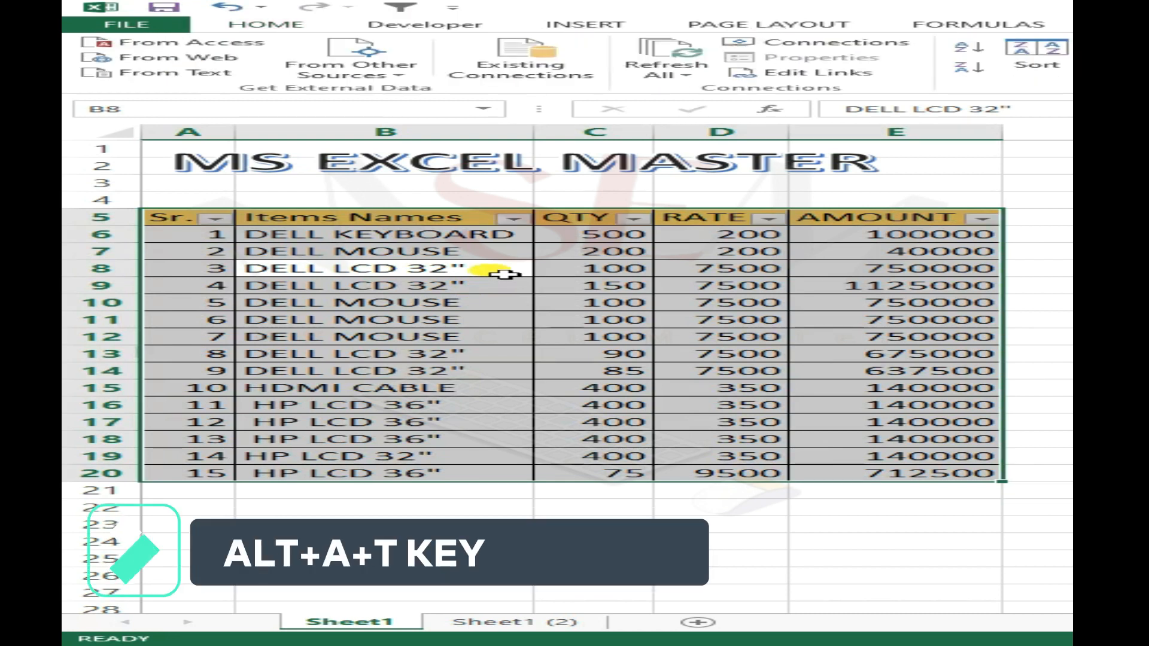
pyautogui.click(541, 267)
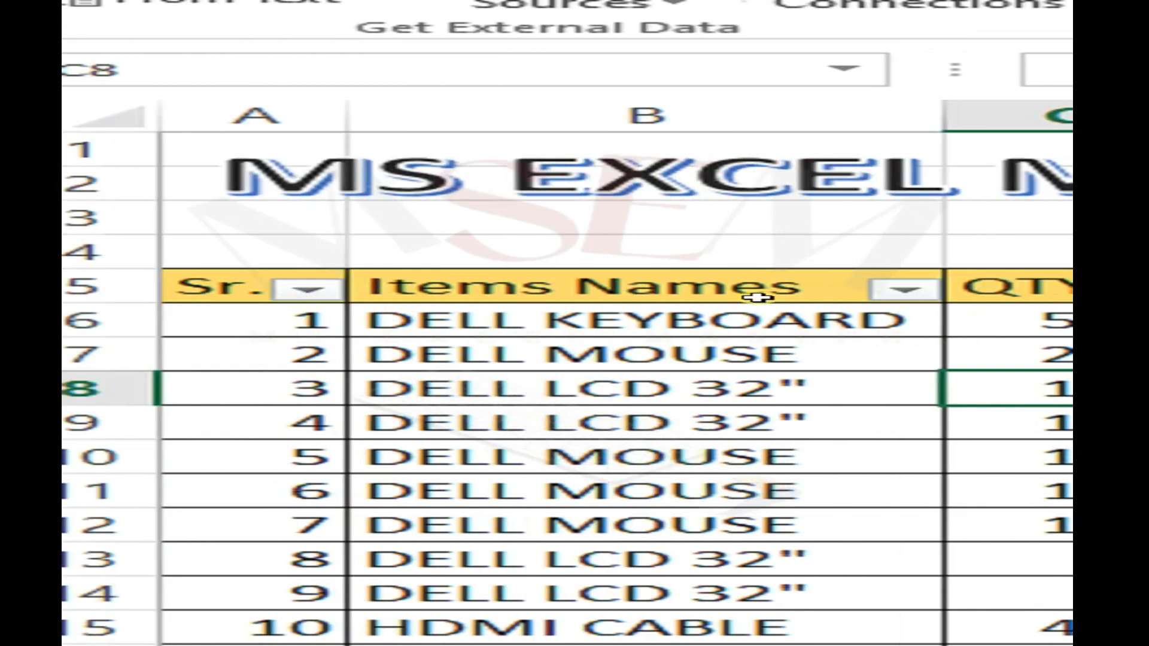
# - Filter the Items Names column to show only DELL LCD 32"
pyautogui.click(809, 294)
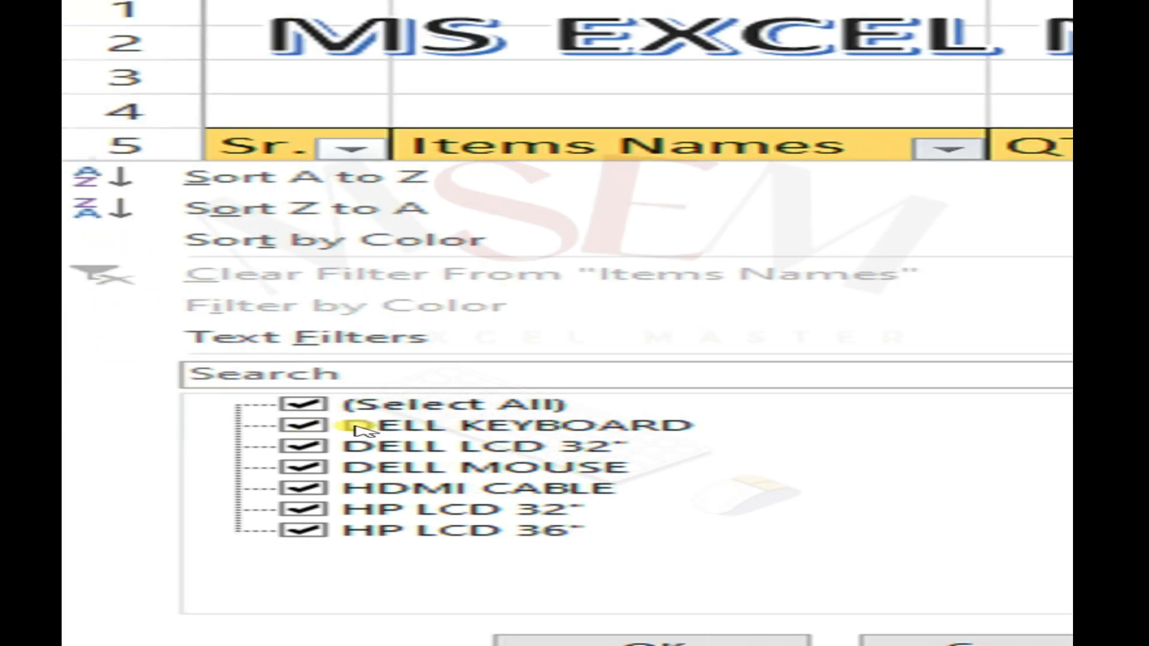
pyautogui.click(410, 405)
pyautogui.click(382, 448)
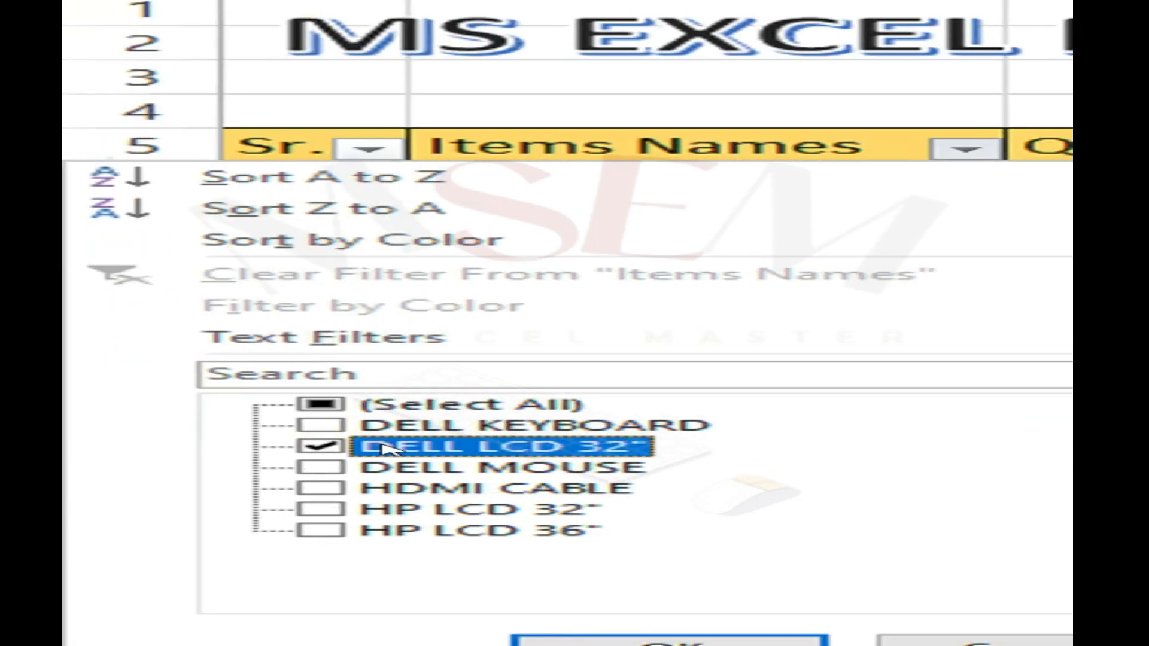
pyautogui.click(749, 489)
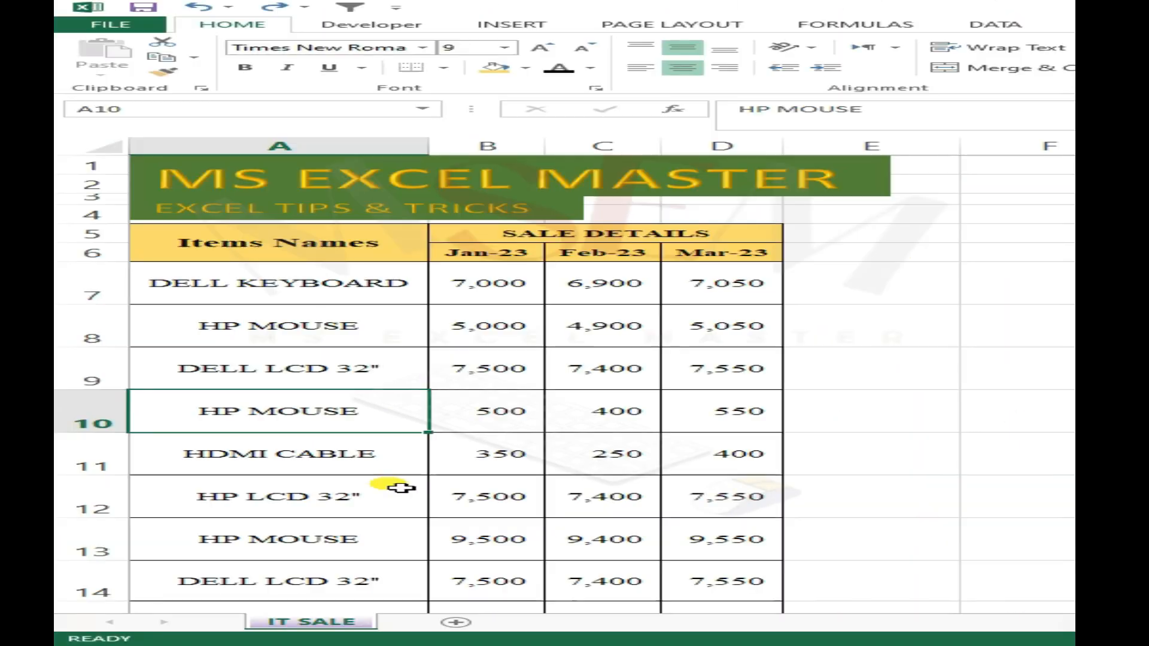
# - Examine the sale details table on the IT SALE sheet, from the Items Names header through the Jan-23 to Mar-23 columns
pyautogui.click(317, 297)
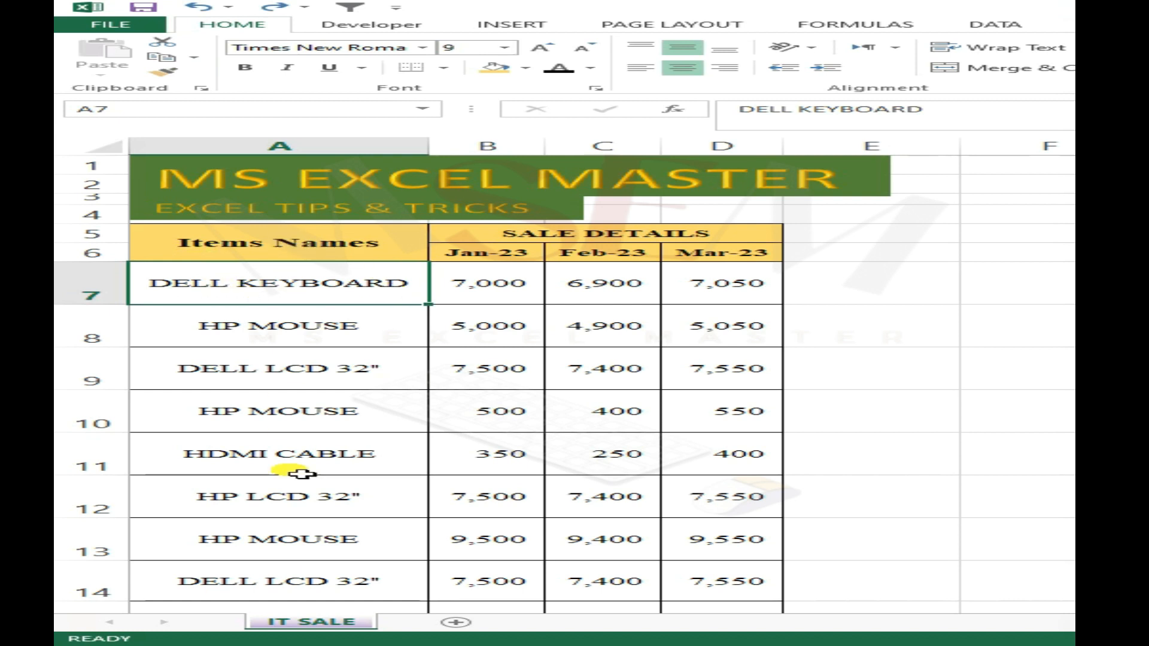
pyautogui.click(198, 244)
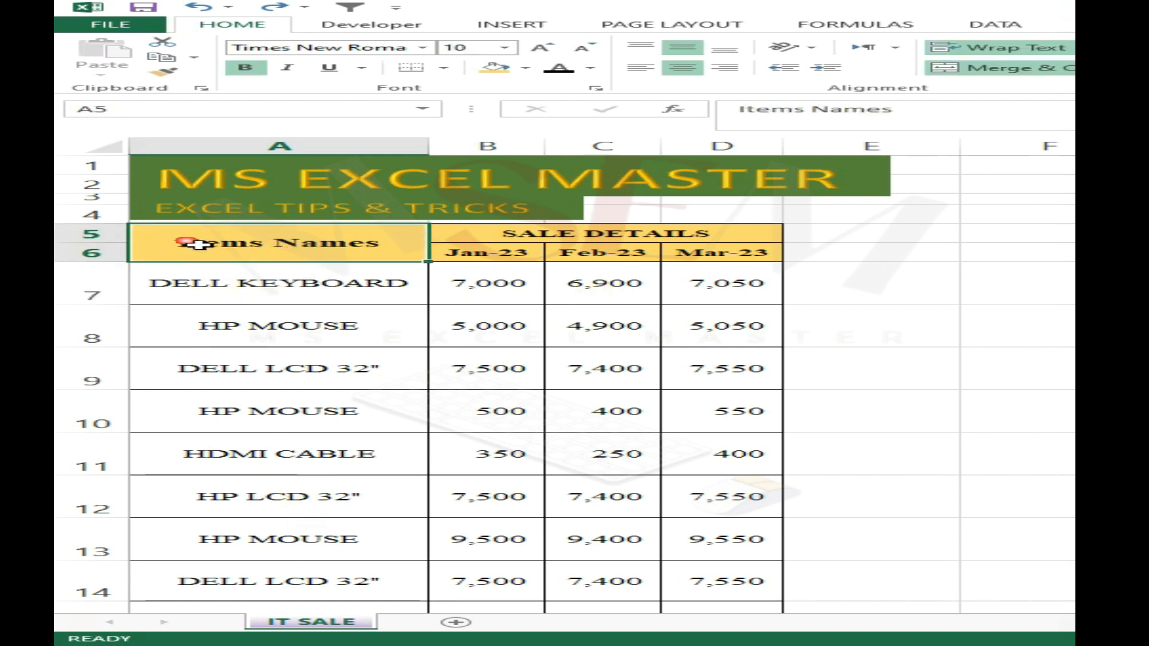
pyautogui.moveTo(242, 244); pyautogui.dragTo(726, 579)
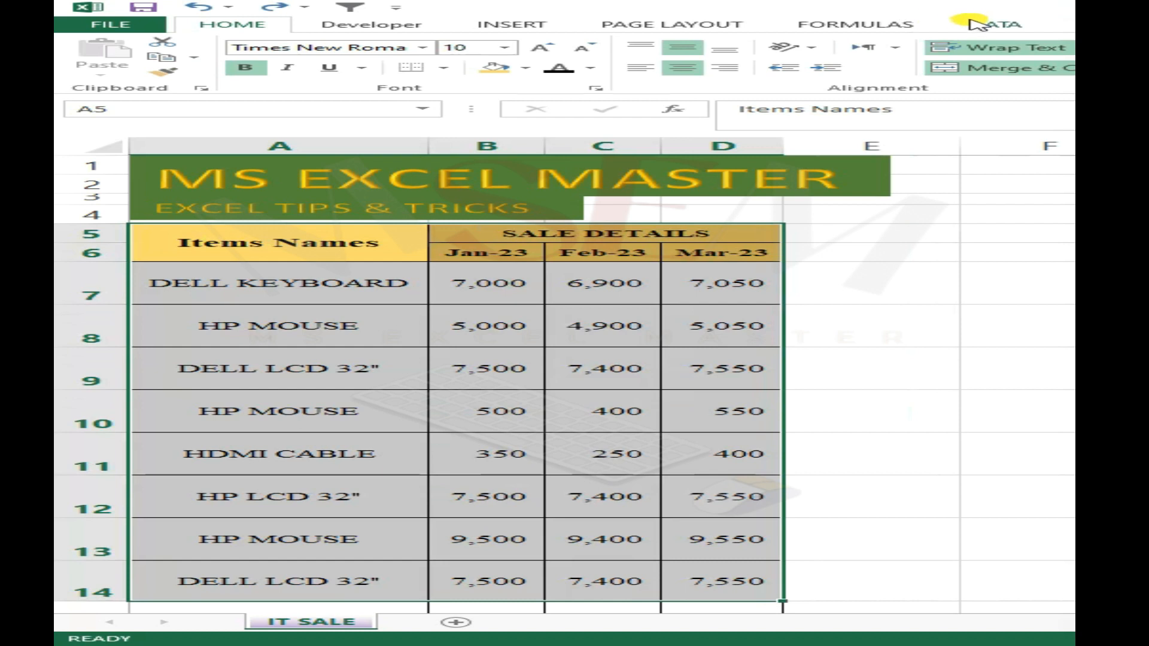
pyautogui.click(404, 366)
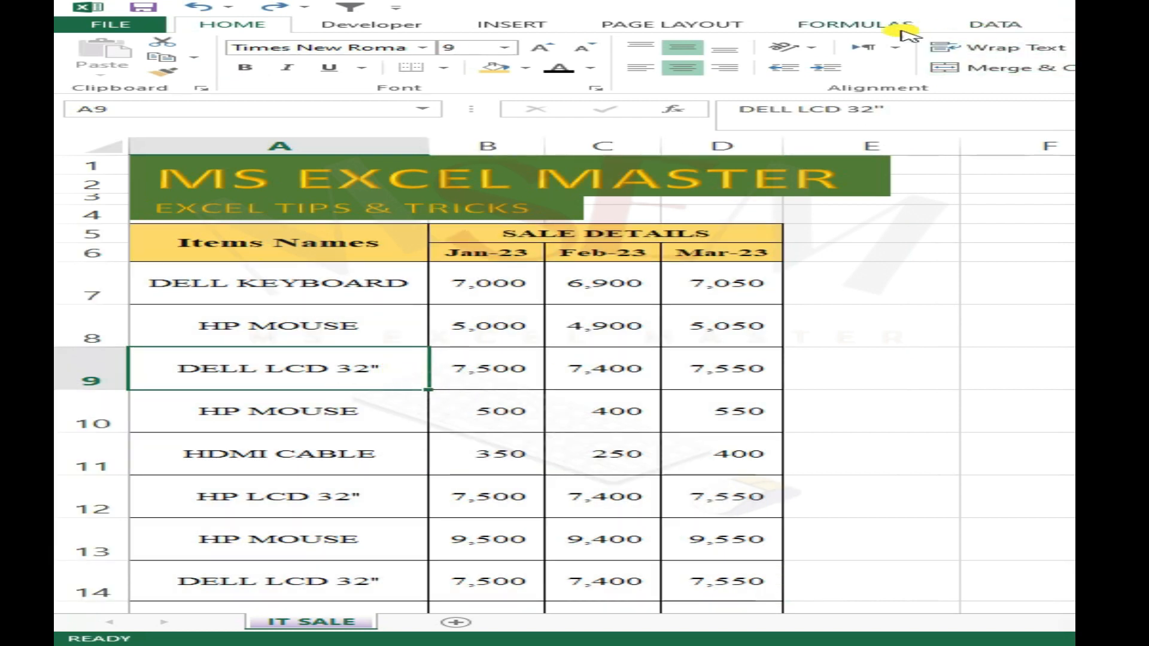
pyautogui.moveTo(239, 253); pyautogui.dragTo(725, 577)
pyautogui.click(496, 458)
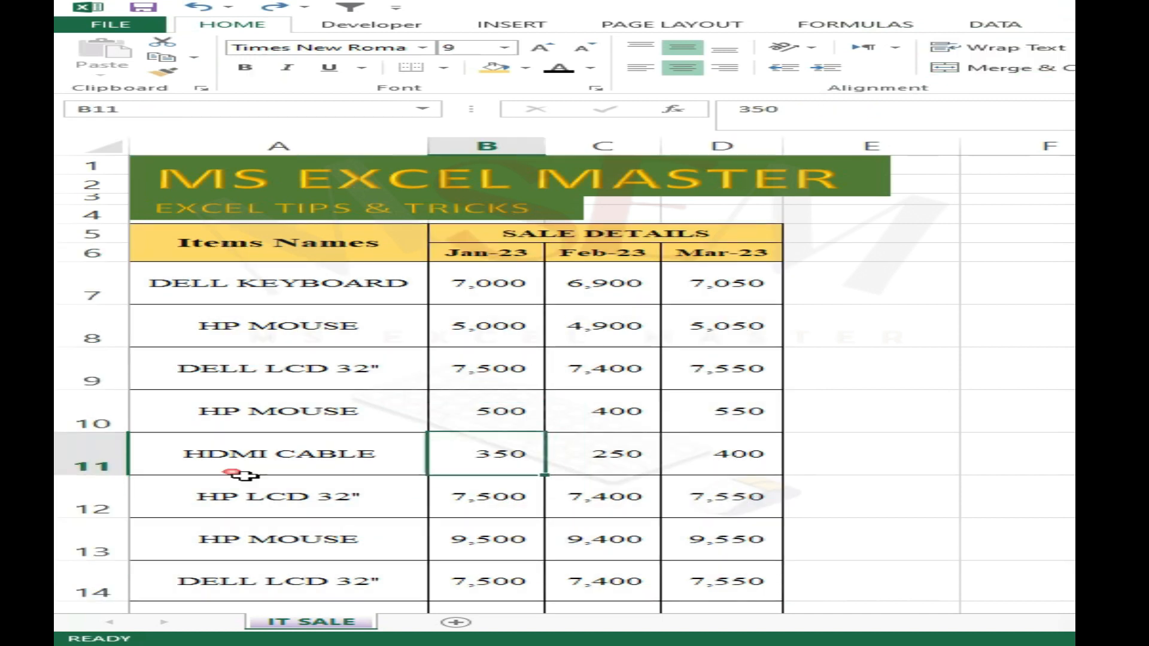
pyautogui.click(168, 440)
# - Filter the IT SALE table by the value of the HP MOUSE cell A10 and select the filtered rows
pyautogui.click(162, 418)
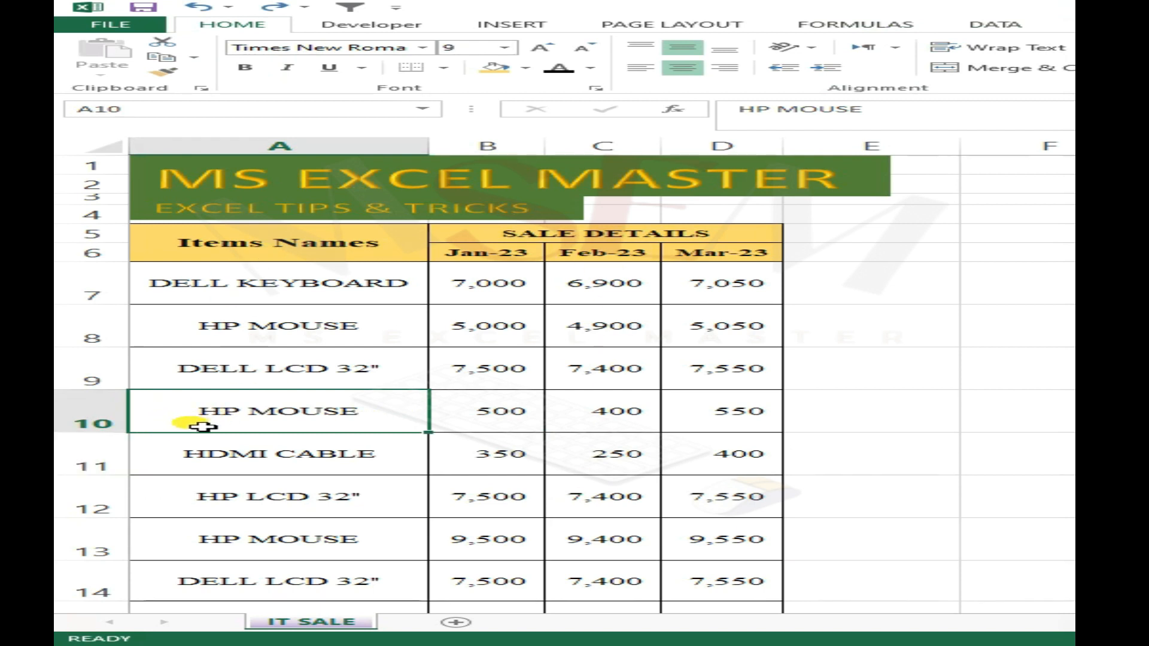
pyautogui.rightClick(162, 428)
pyautogui.moveTo(218, 325)
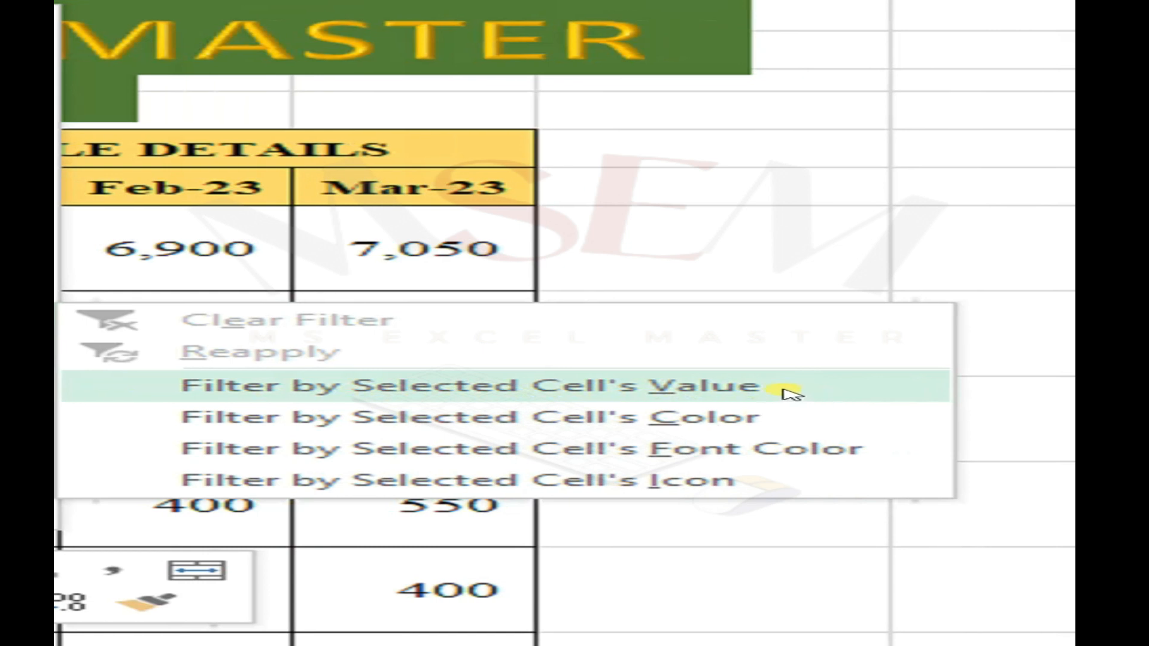
pyautogui.click(780, 393)
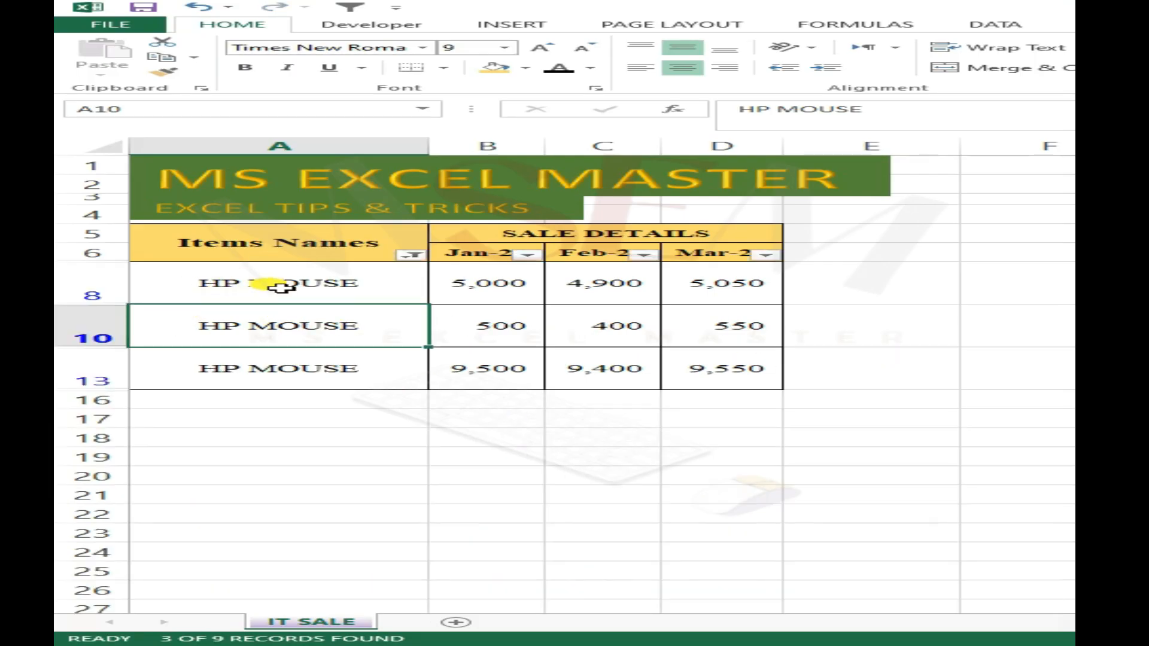
pyautogui.click(279, 286)
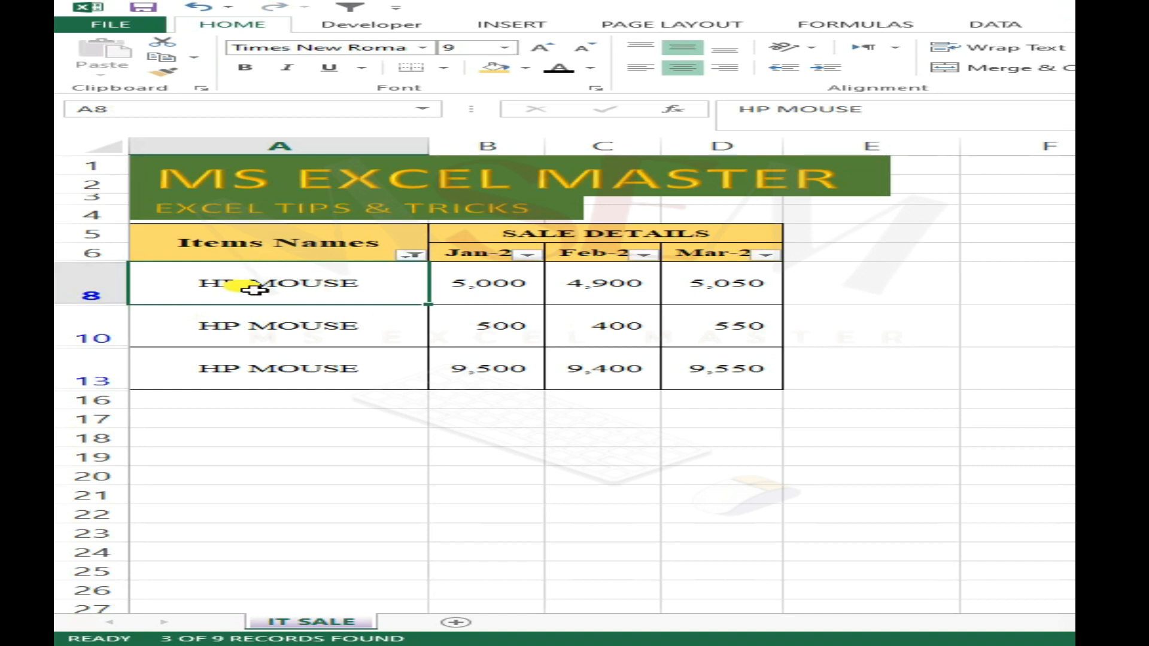
pyautogui.moveTo(252, 289); pyautogui.dragTo(756, 392)
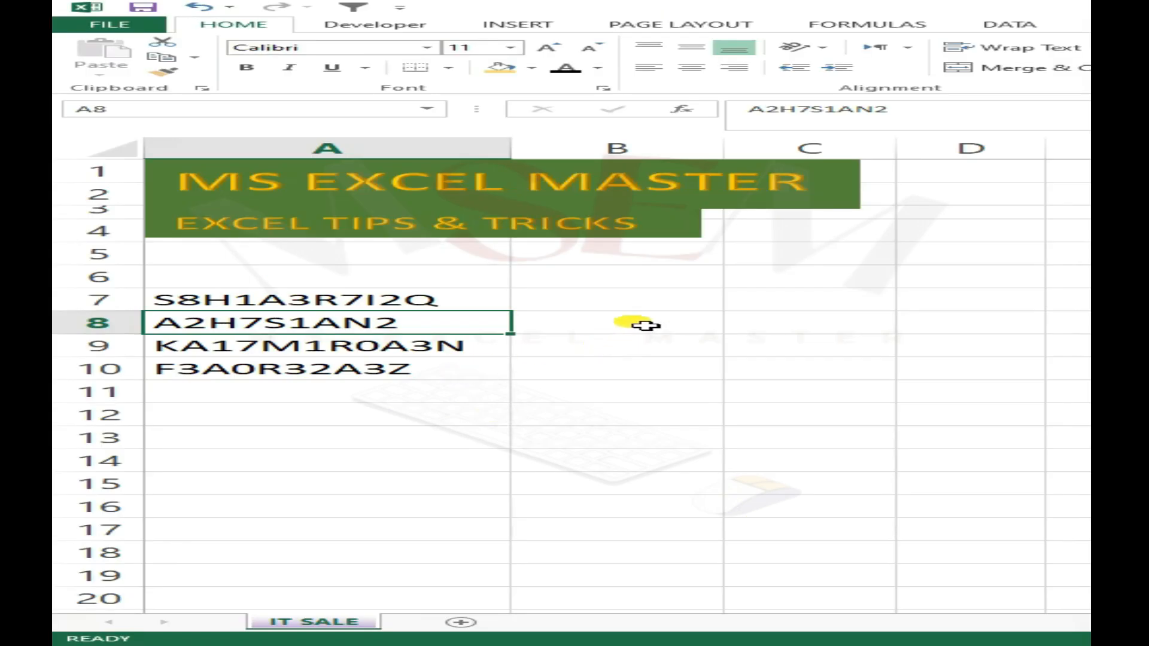
pyautogui.click(639, 324)
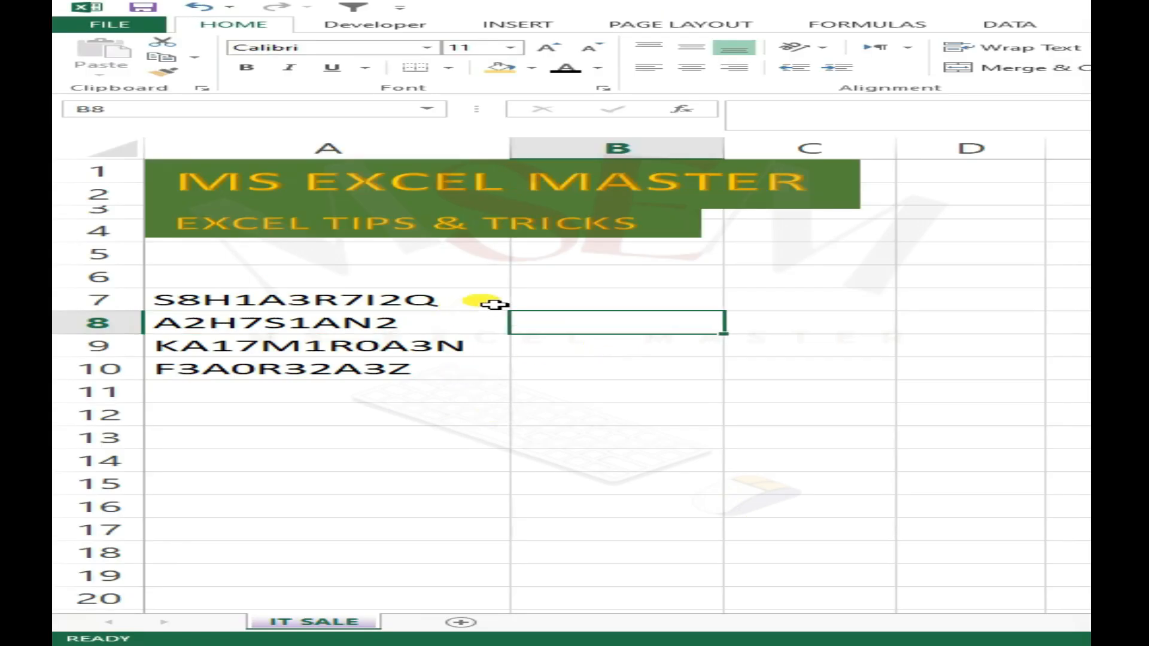
pyautogui.click(609, 295)
pyautogui.click(507, 305)
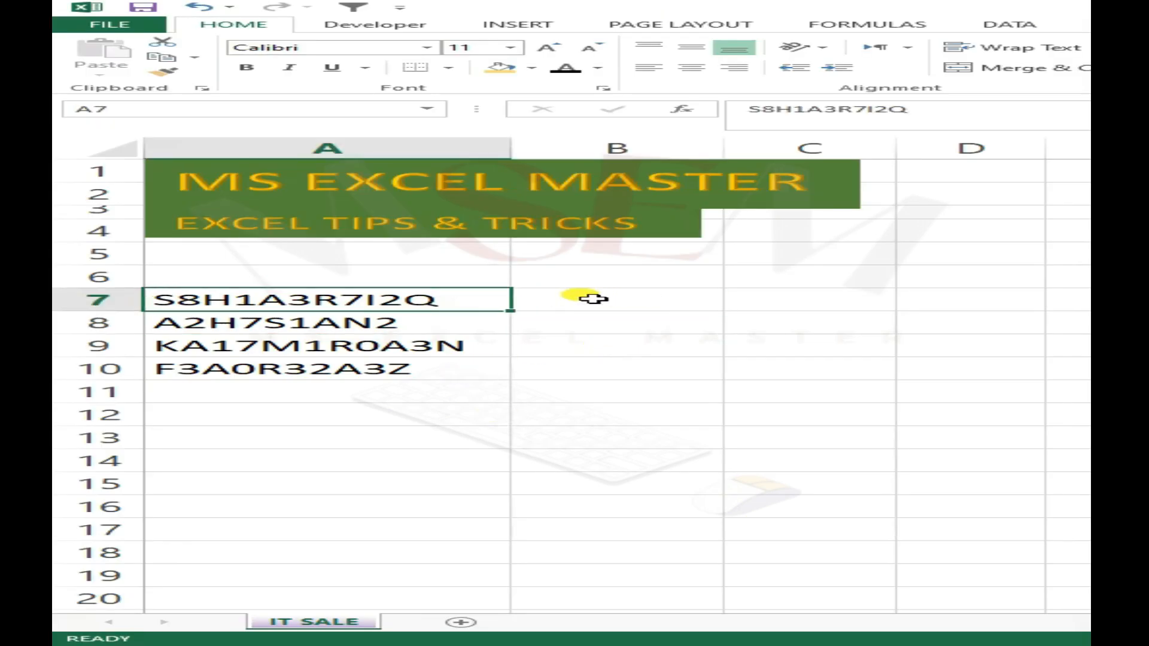
pyautogui.click(502, 280)
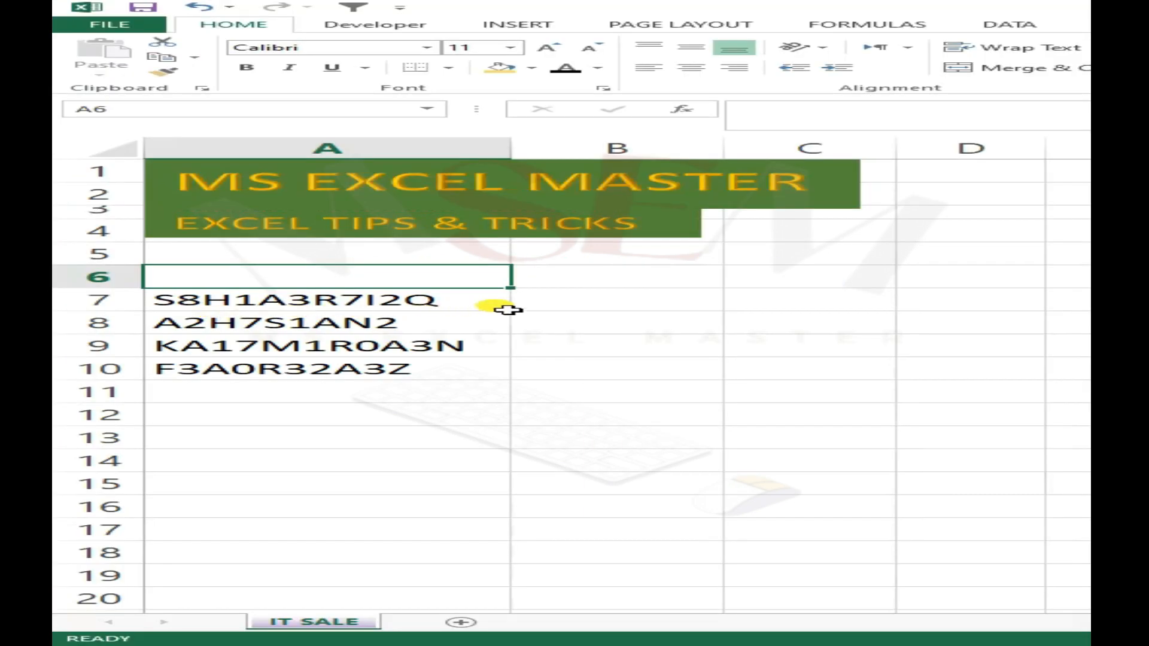
# - Enter only the letters of the mixed code in A7 as a name in cell B7
pyautogui.click(639, 304)
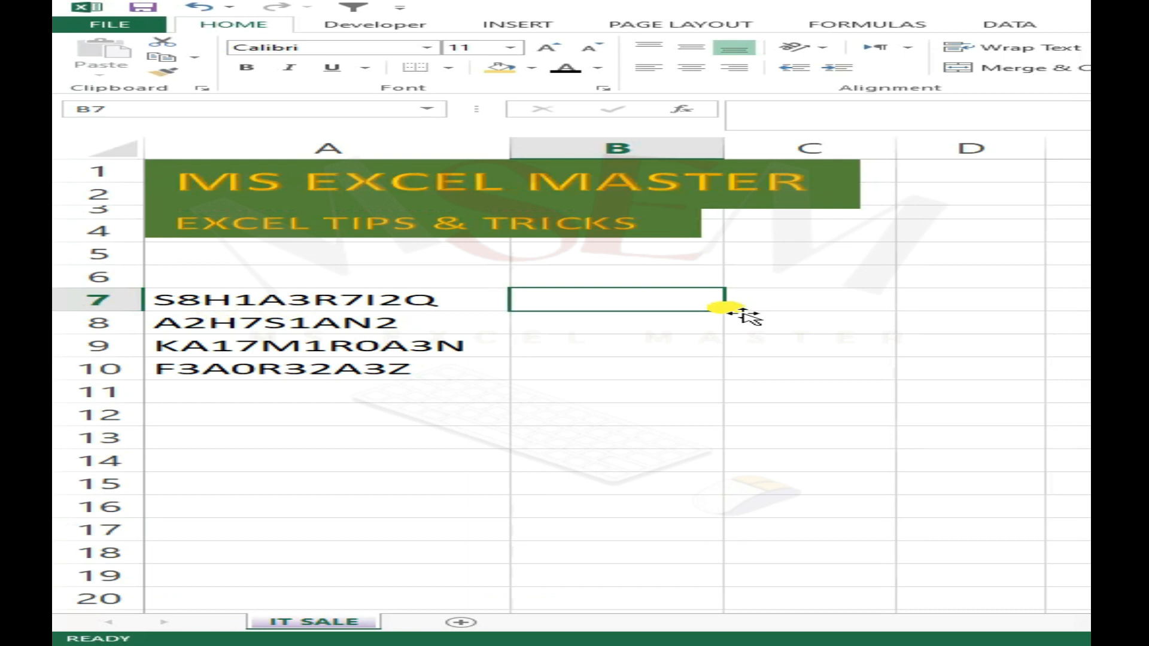
pyautogui.write('SHARI')
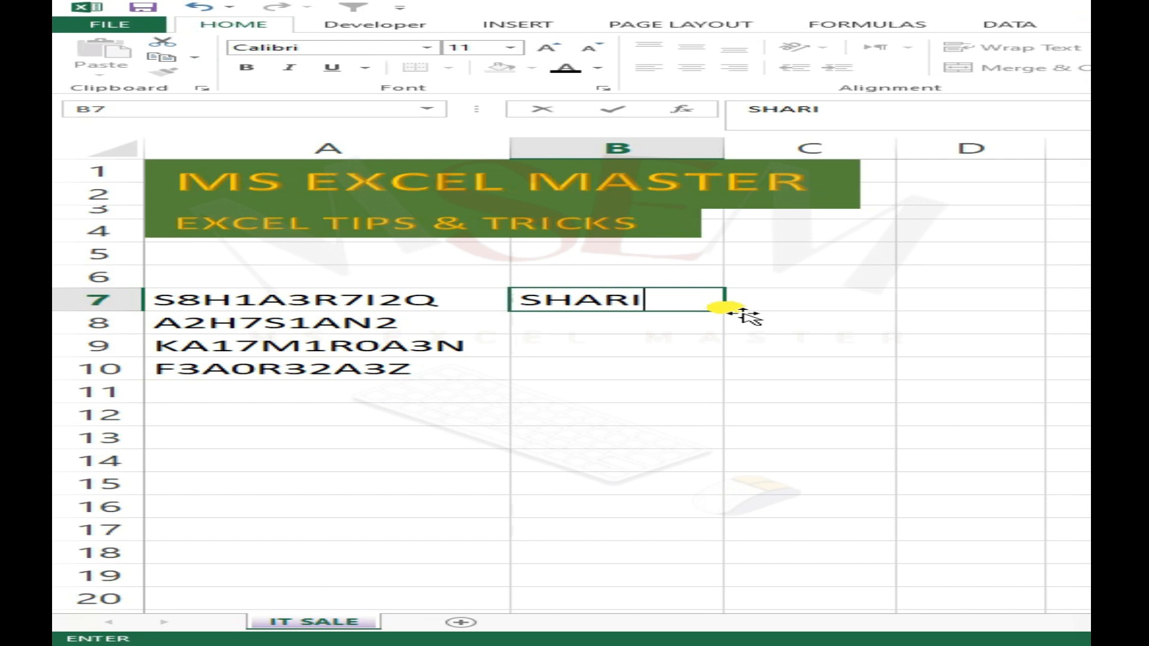
pyautogui.press('Return')
pyautogui.press('Up')
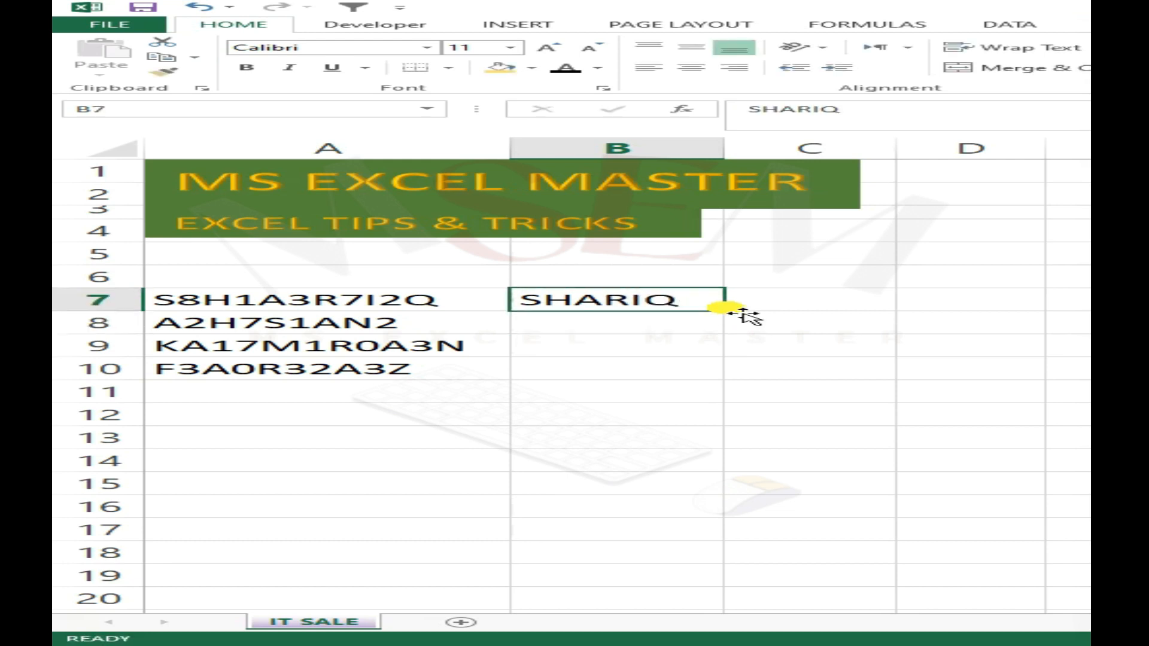
# - Enter the digits of the mixed code in A7, 81372, in cell C7
pyautogui.press('Right')
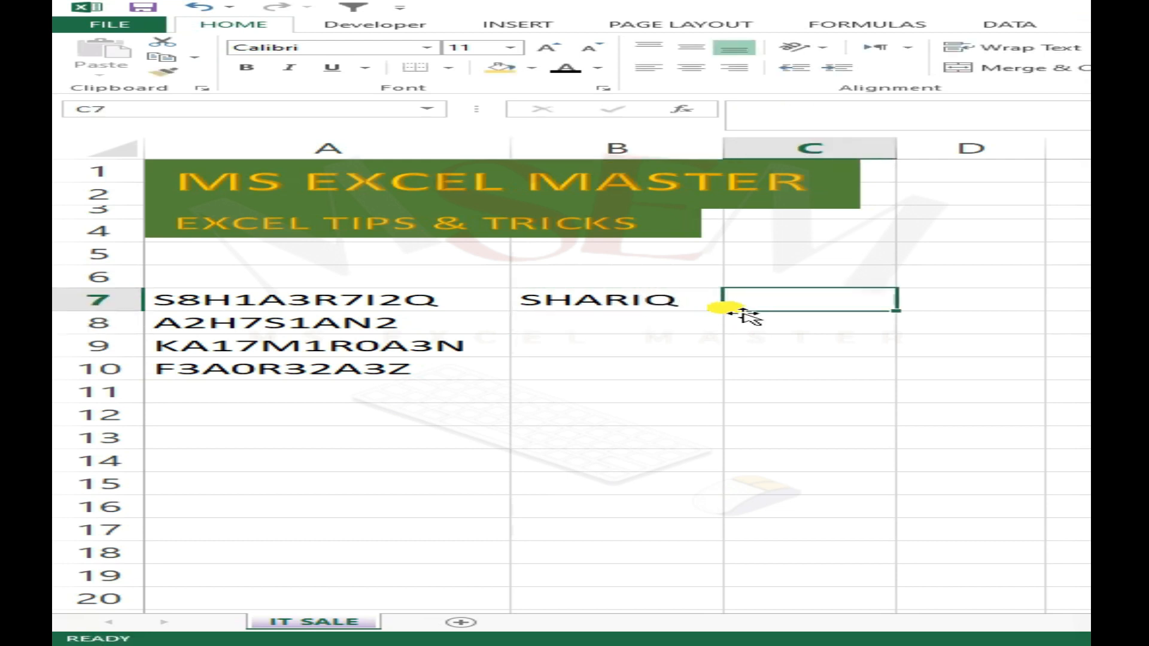
pyautogui.write('81372')
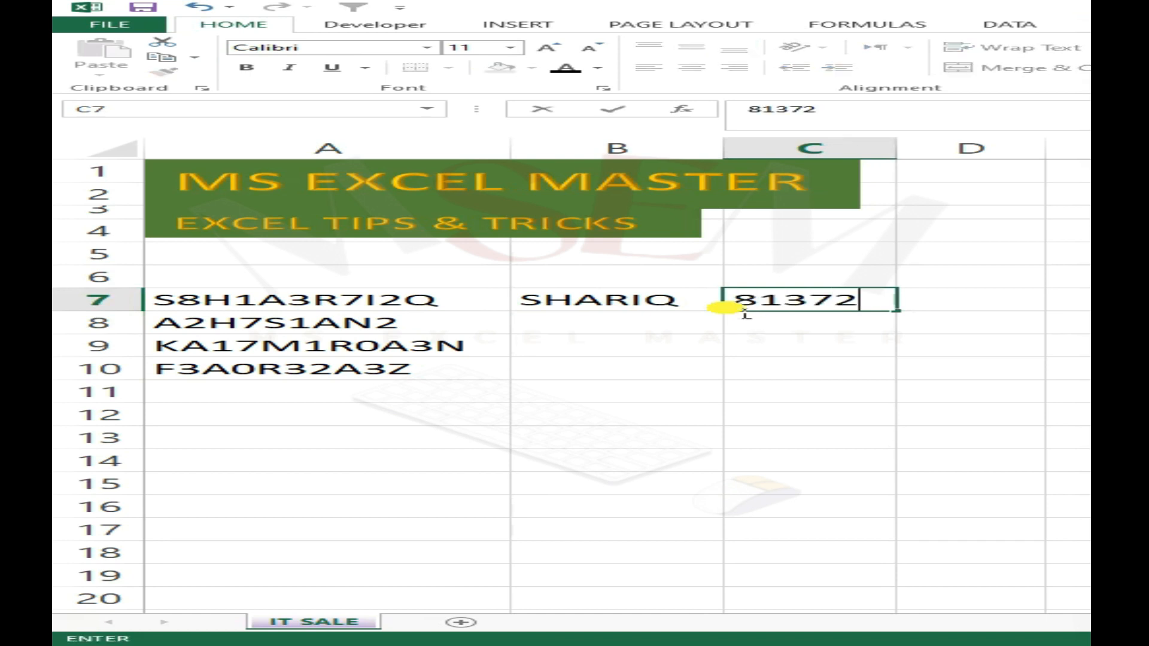
pyautogui.press('Return')
pyautogui.press('Up')
# - Flash Fill the names in B8:B10 from the example in B7
pyautogui.press('Down')
pyautogui.press('Left')
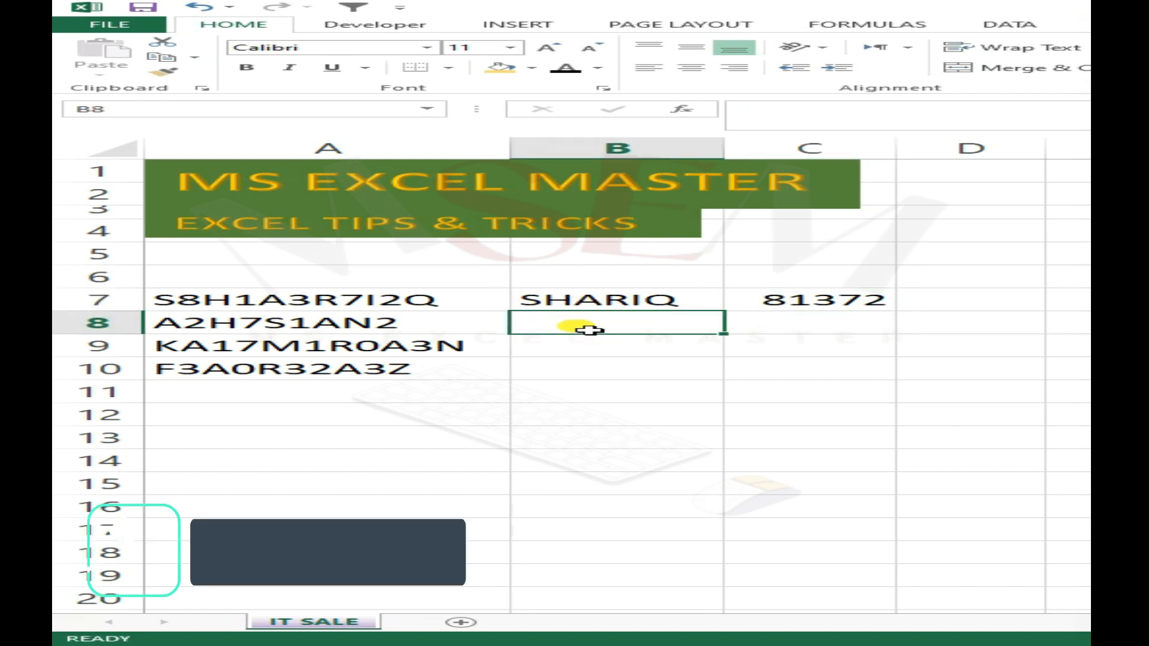
pyautogui.hotkey('ctrl', 'e')
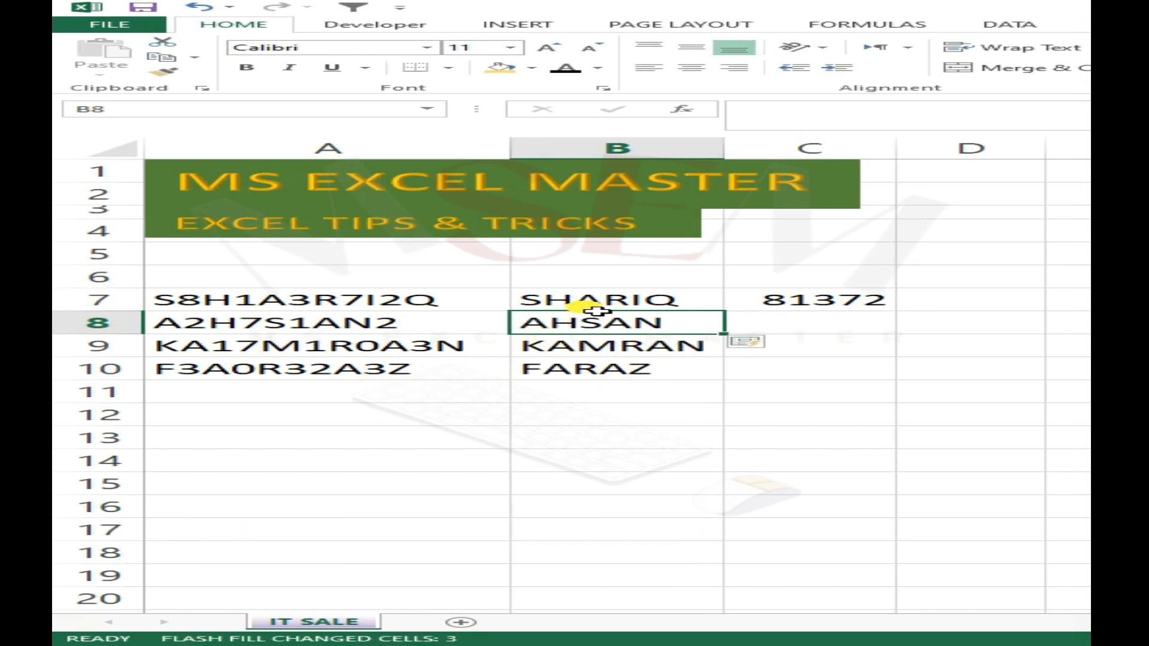
# - Flash Fill the numbers in C8:C10 from the example in C7
pyautogui.click(856, 324)
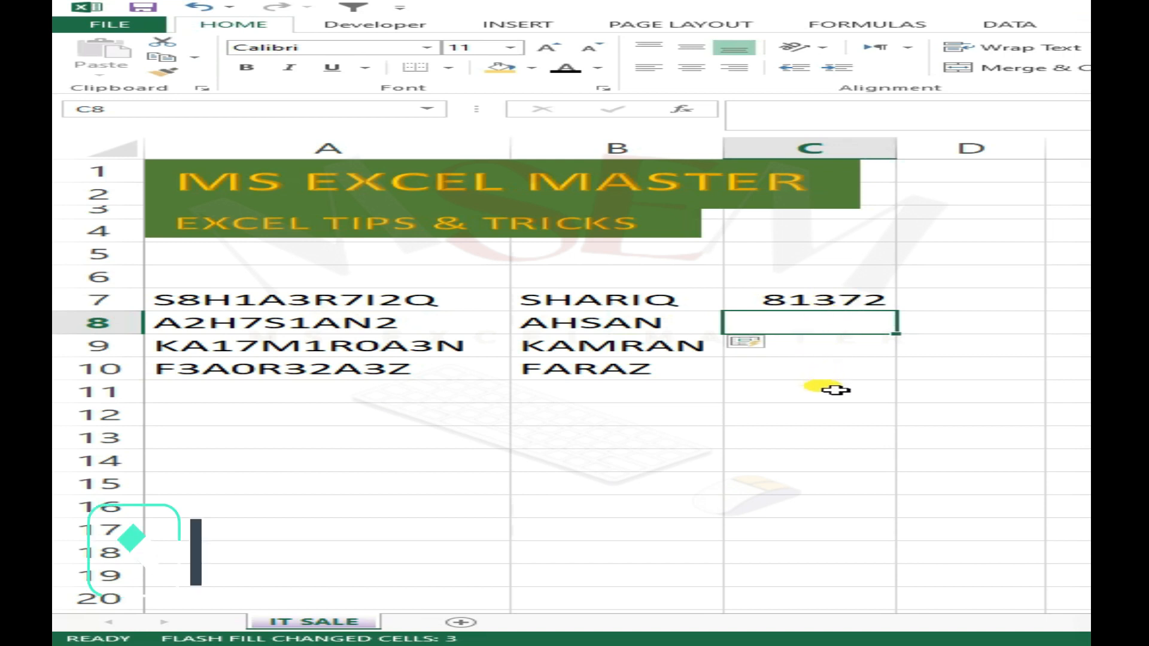
pyautogui.hotkey('ctrl', 'e')
pyautogui.click(791, 402)
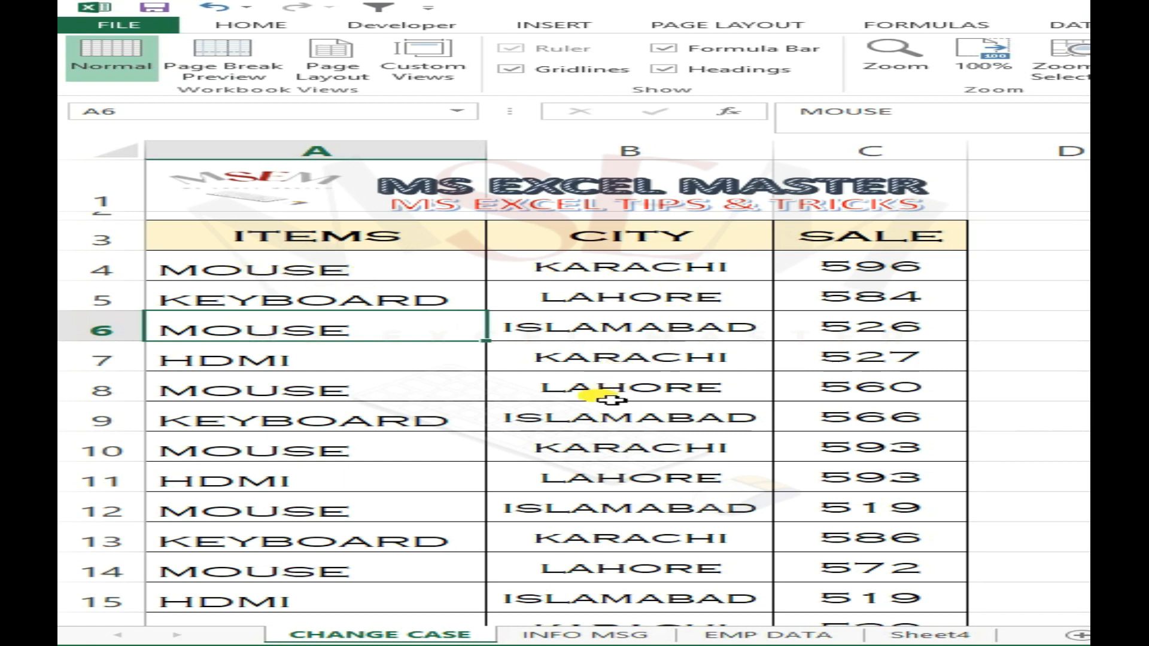
# - Examine the ITEMS, CITY and SALE table on the CHANGE CASE sheet, from the header row down to row 20
pyautogui.scroll(-2, 323, 372)
pyautogui.scroll(2, 539, 346)
pyautogui.scroll(-2, 531, 346)
pyautogui.scroll(-2, 507, 359)
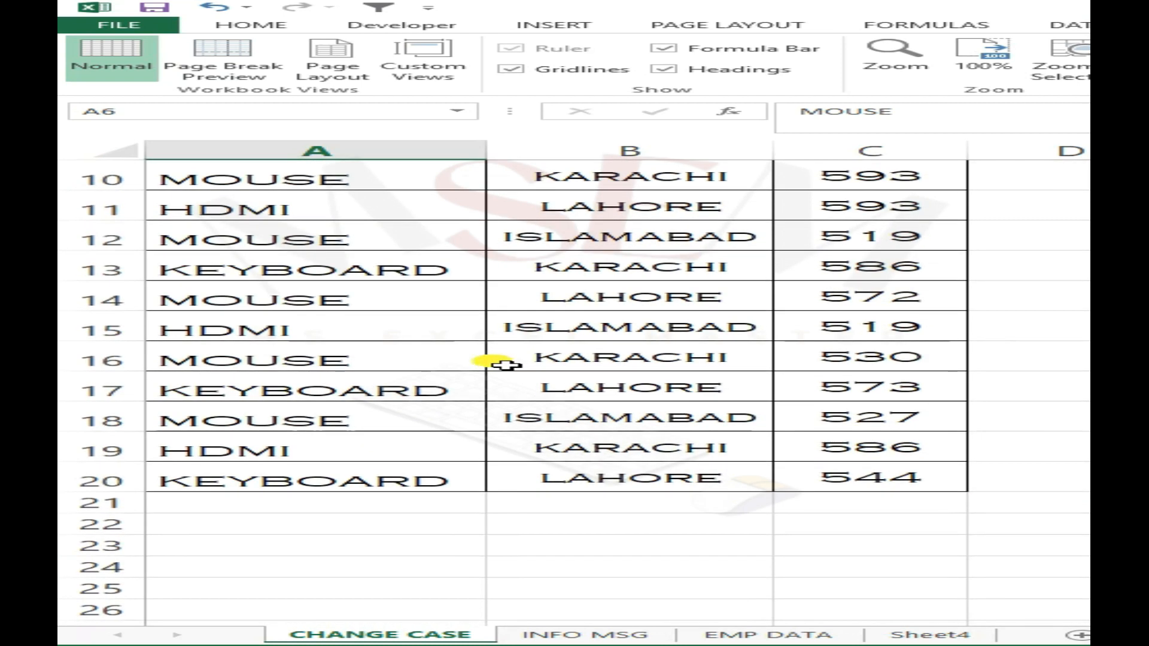
pyautogui.scroll(4, 492, 353)
pyautogui.moveTo(326, 239); pyautogui.dragTo(898, 235)
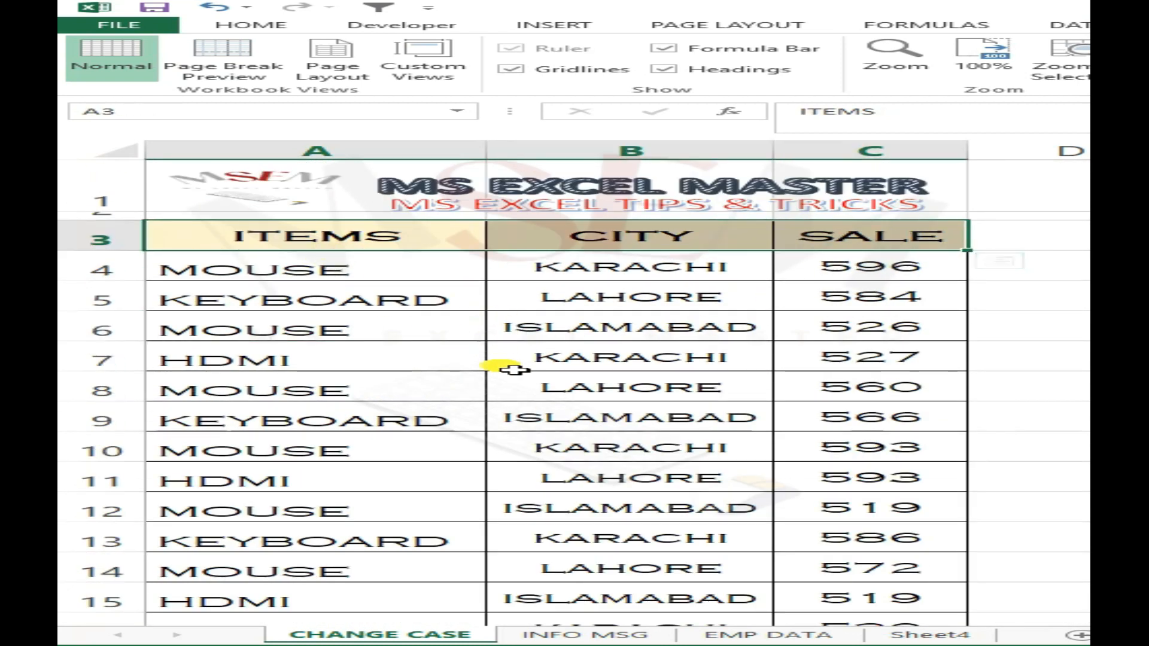
pyautogui.scroll(-2, 507, 369)
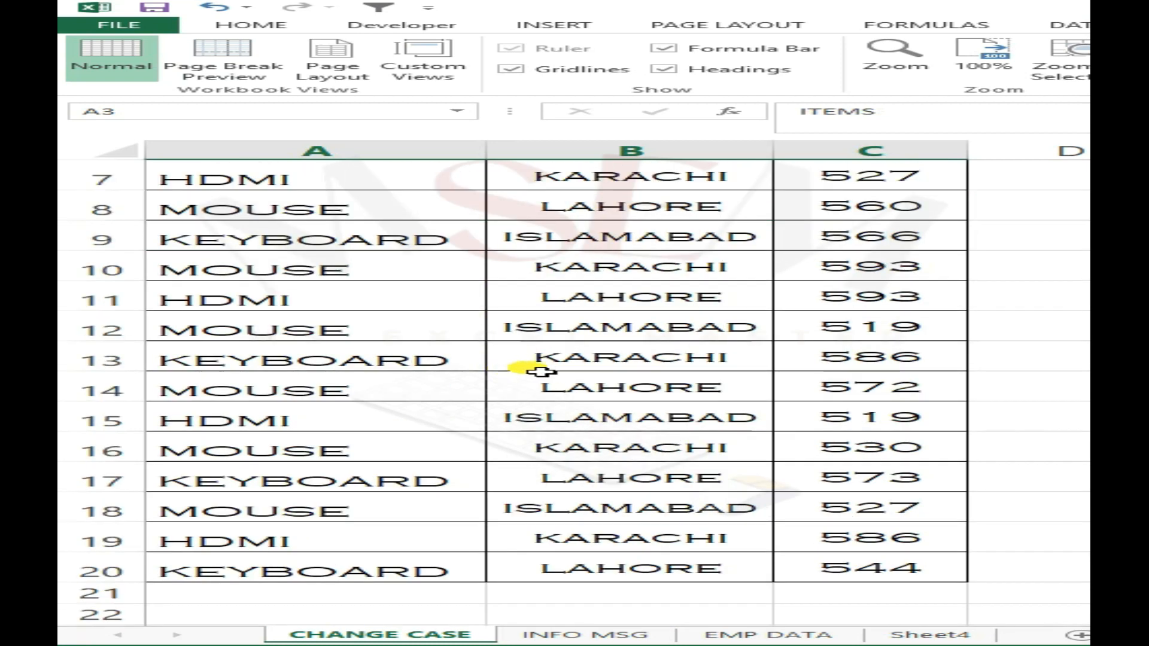
pyautogui.scroll(-1, 541, 372)
pyautogui.click(397, 298)
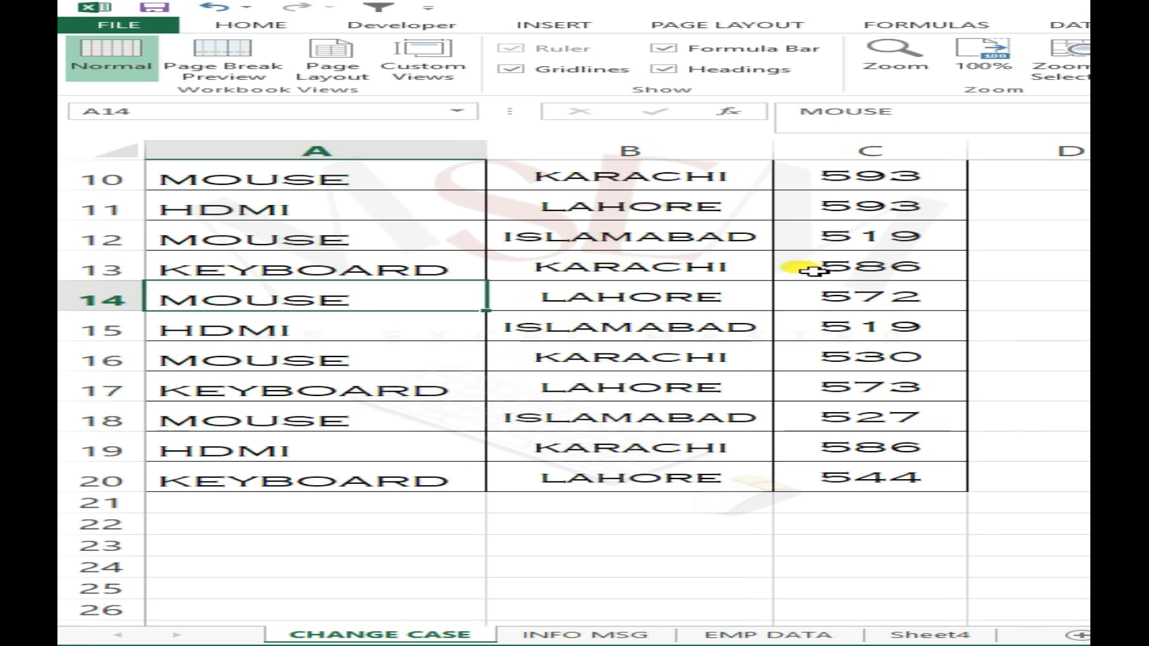
pyautogui.scroll(3, 867, 324)
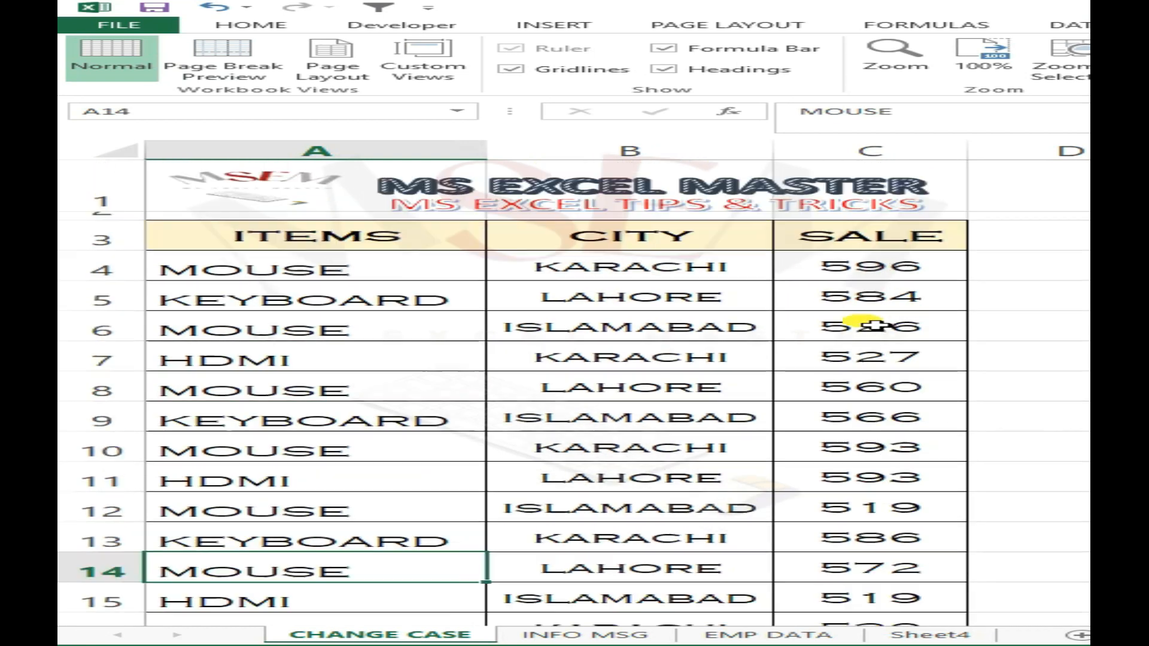
pyautogui.click(426, 302)
pyautogui.click(458, 276)
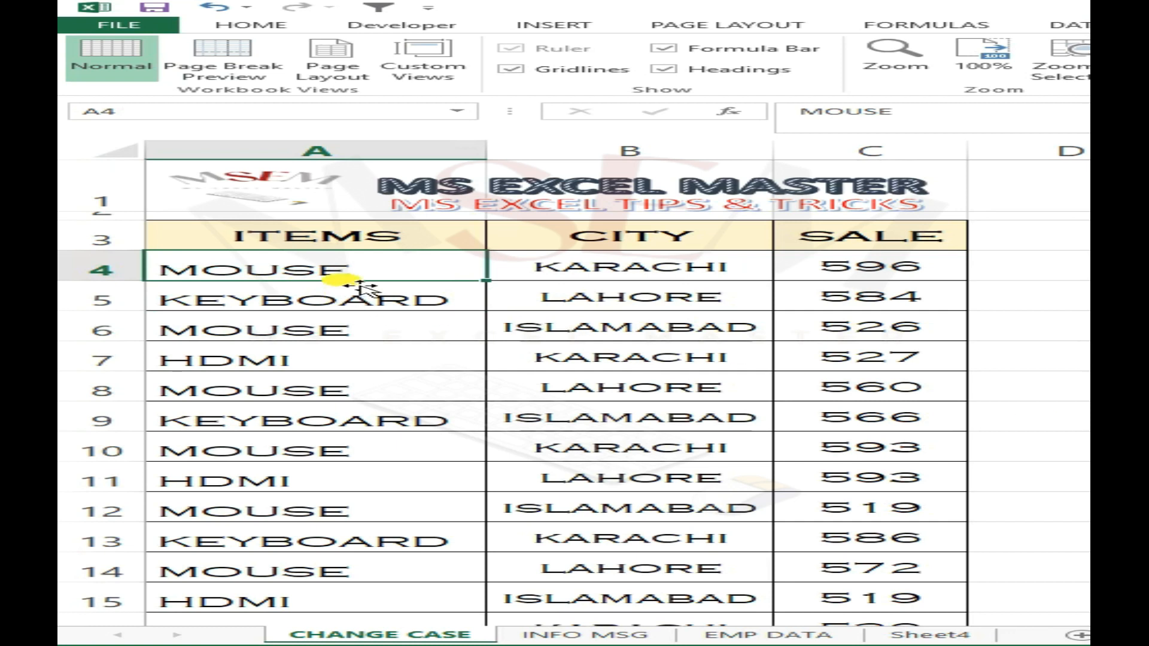
pyautogui.click(299, 294)
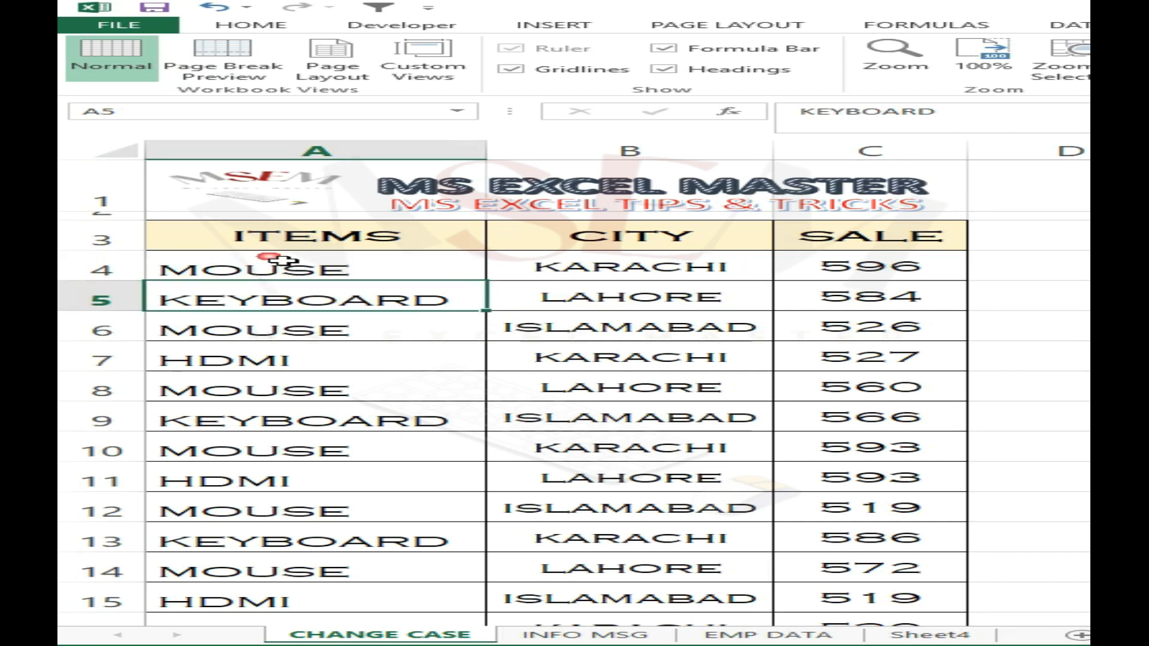
# - Freeze the panes on the CHANGE CASE sheet at cell A4, keeping the title and header rows in place
pyautogui.click(358, 268)
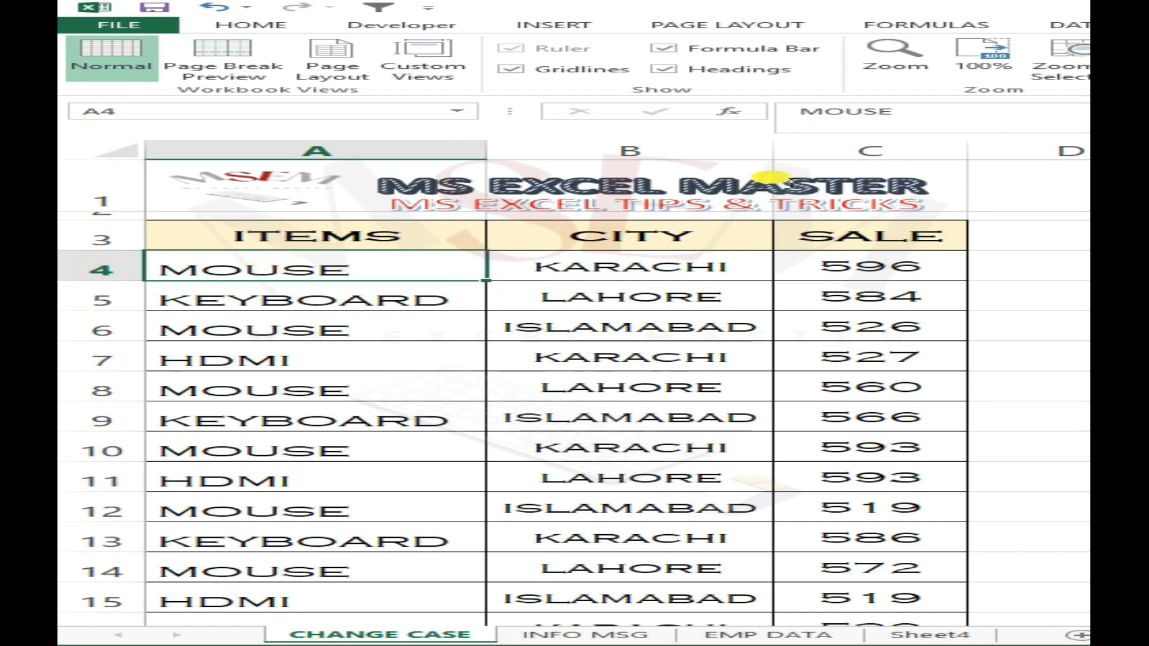
pyautogui.click(761, 30)
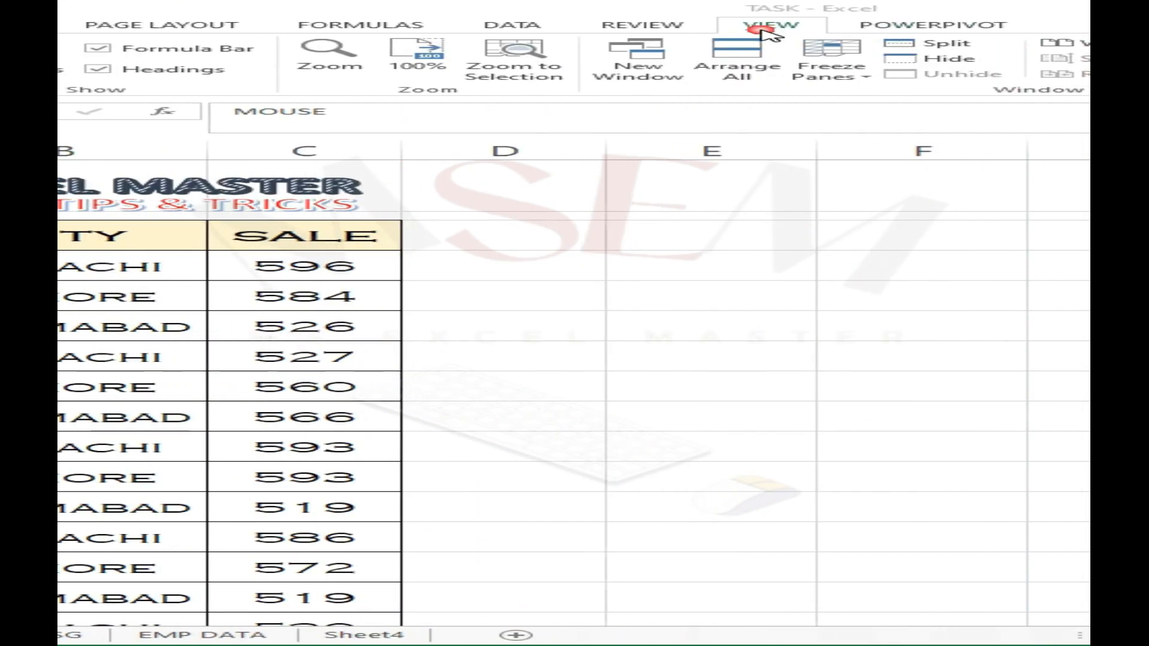
pyautogui.click(857, 60)
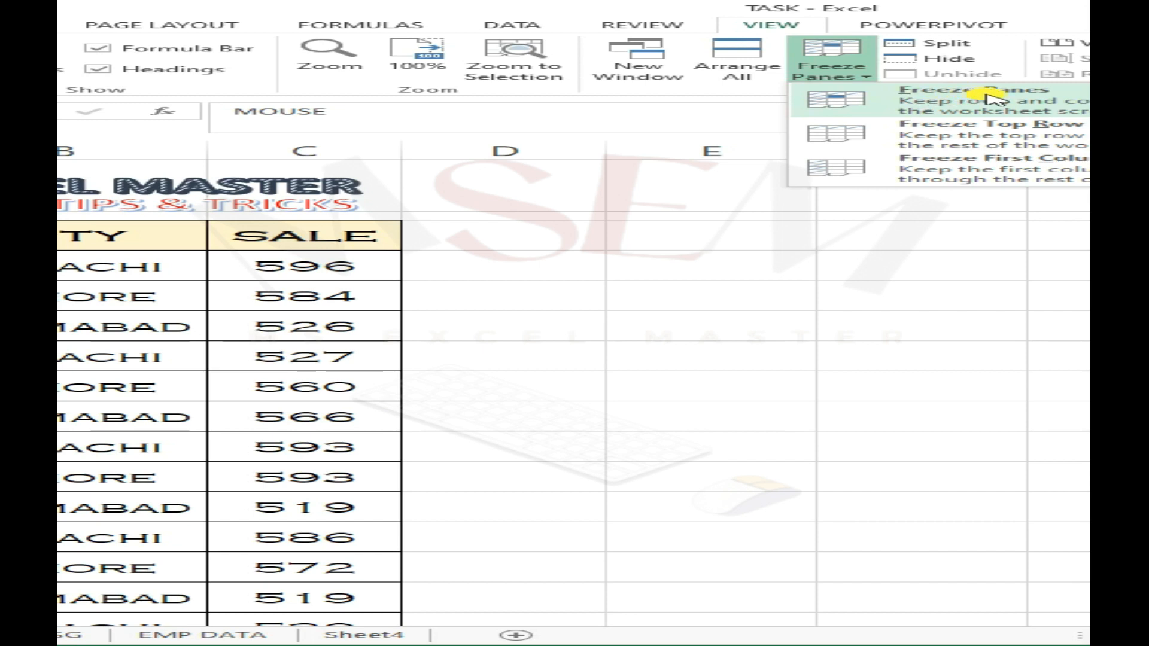
pyautogui.click(912, 101)
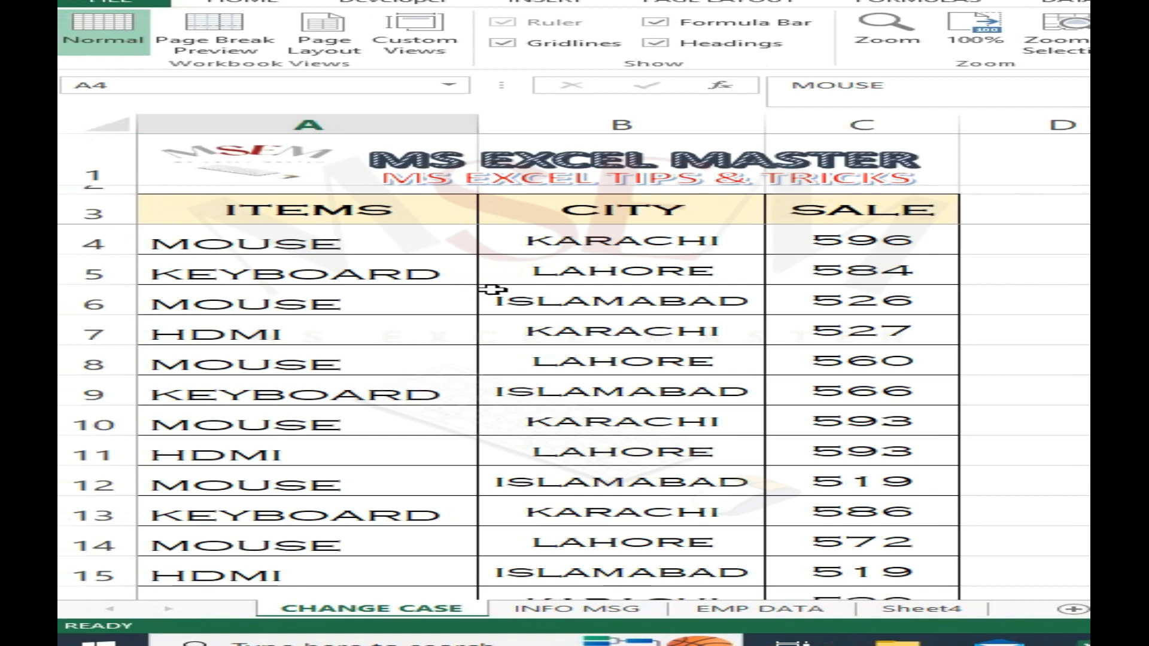
# - Examine how the CHANGE CASE data rows move beneath the frozen title and header rows
pyautogui.scroll(-5, 497, 287)
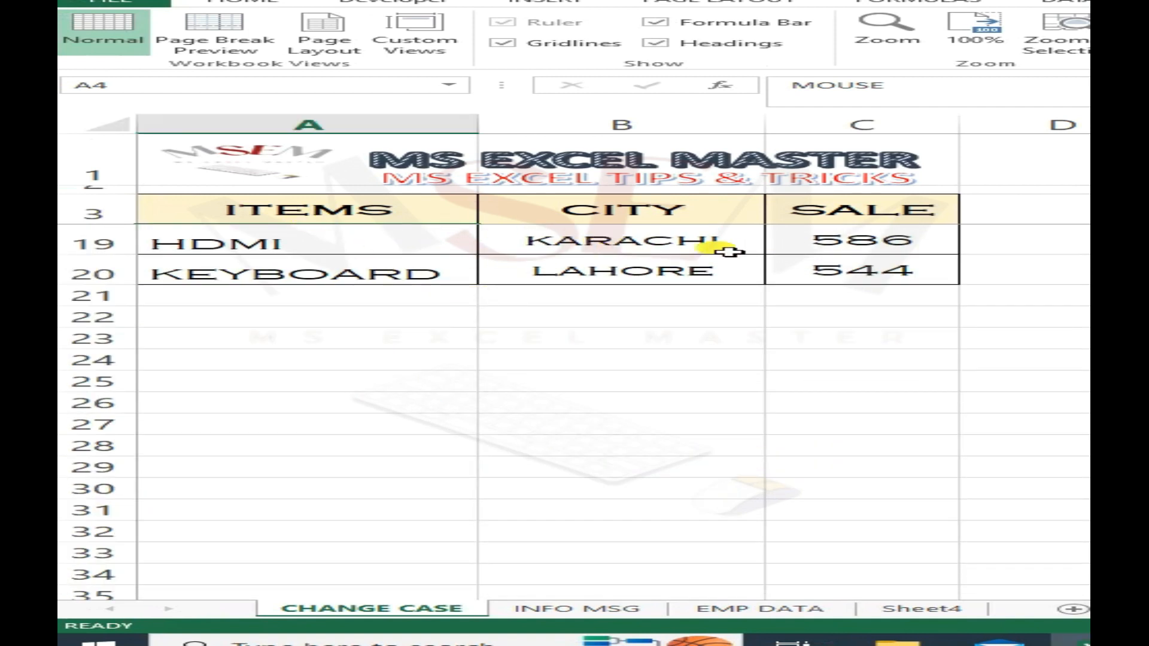
pyautogui.scroll(-1, 734, 254)
pyautogui.scroll(4, 721, 261)
pyautogui.scroll(2, 721, 261)
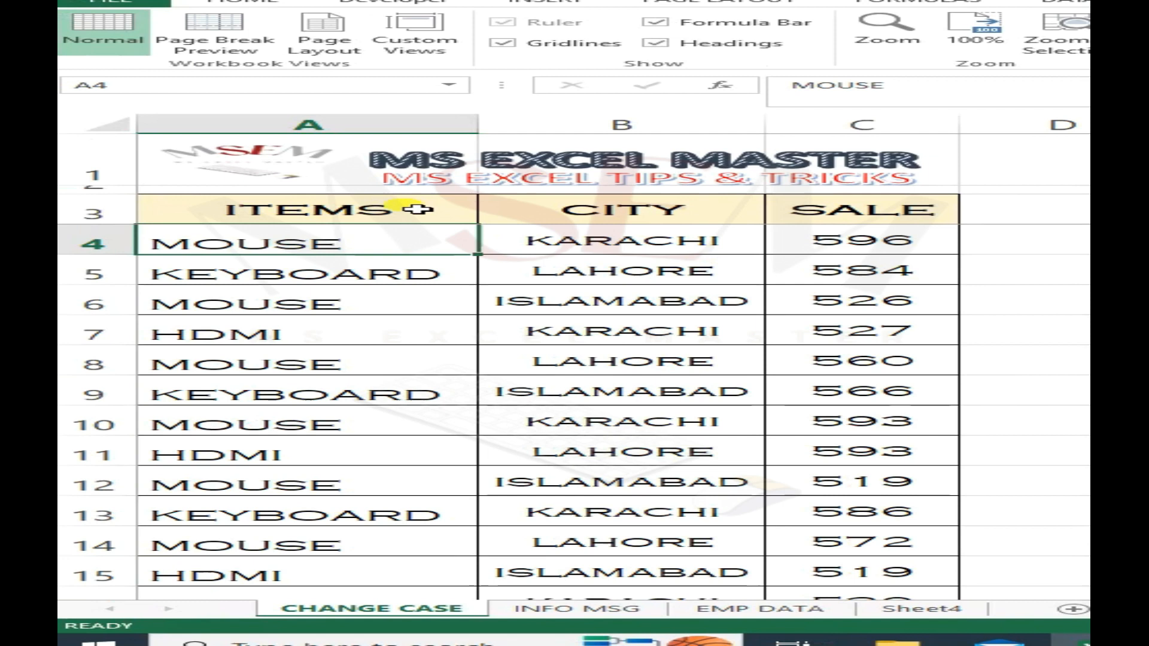
pyautogui.scroll(-6, 949, 262)
pyautogui.scroll(3, 949, 262)
pyautogui.scroll(3, 941, 266)
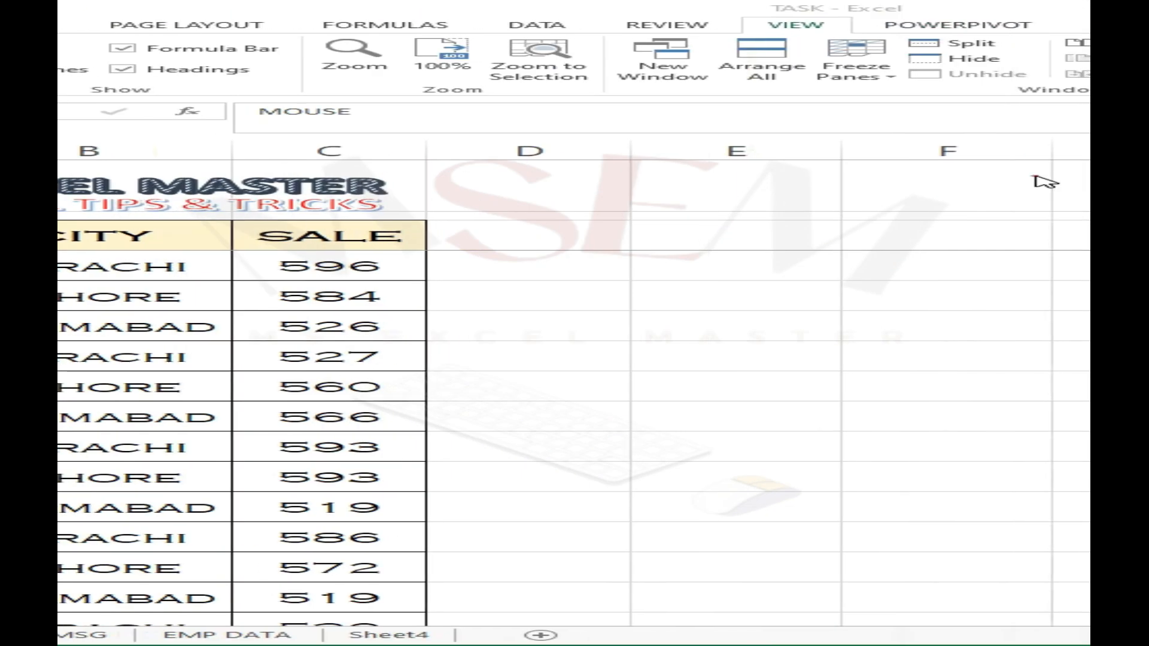
# - Unfreeze the panes on the CHANGE CASE sheet
pyautogui.click(857, 71)
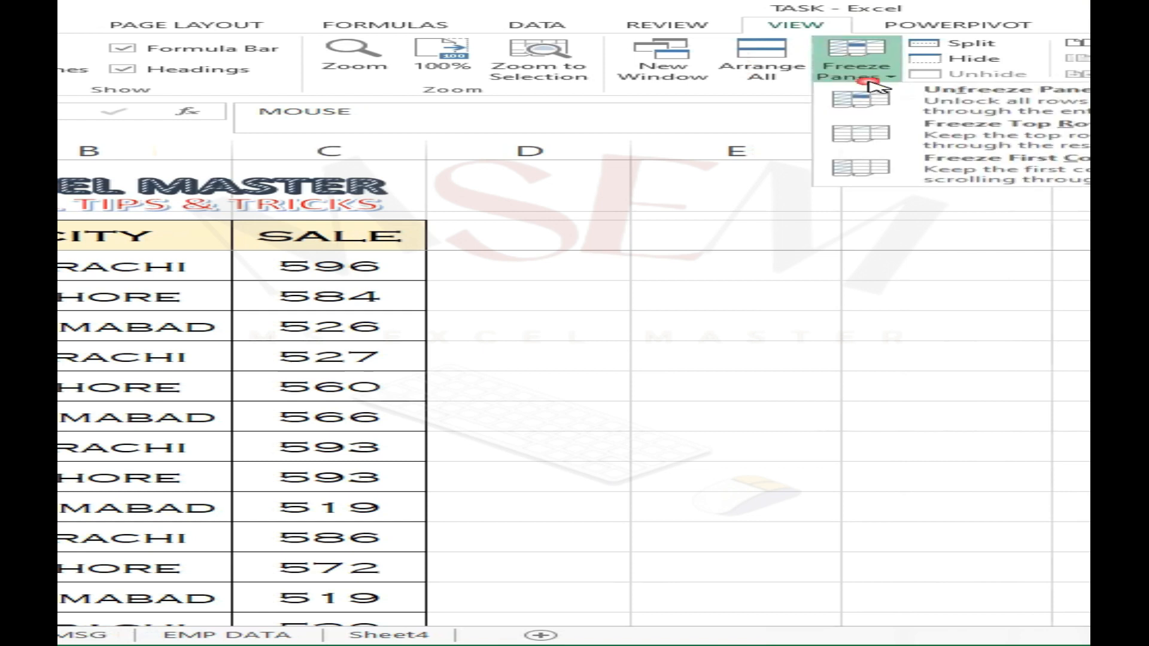
pyautogui.click(955, 108)
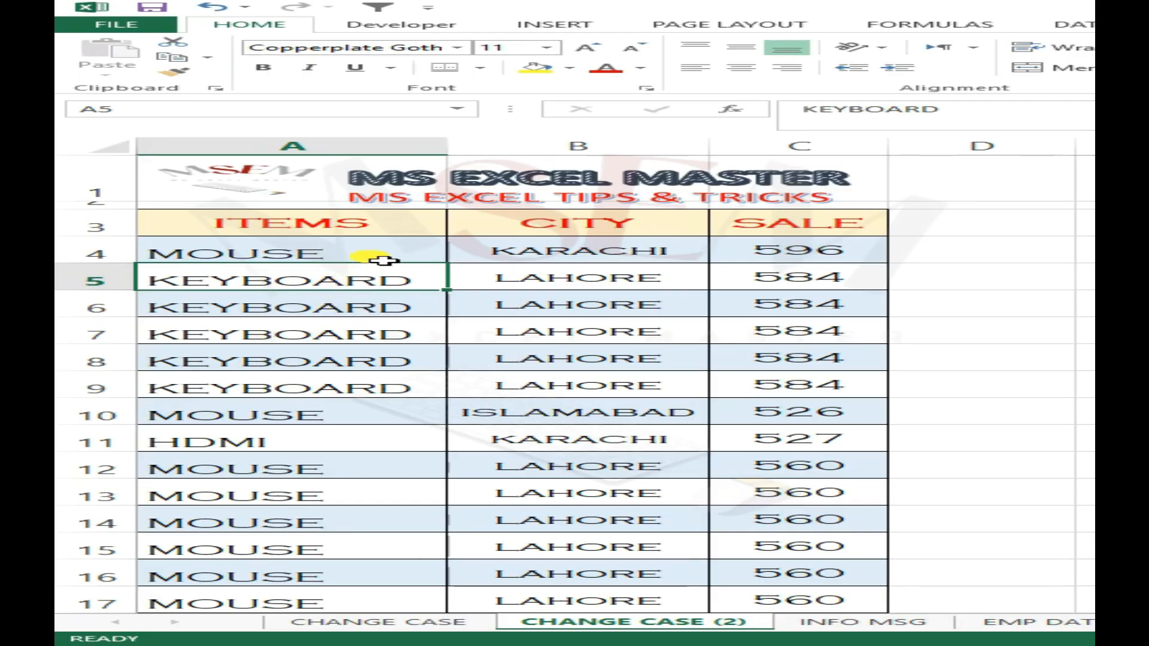
# - Examine the ITEMS, CITY and SALE data on the CHANGE CASE (2) sheet, from the header row down to the TOTAL SALE row
pyautogui.click(380, 255)
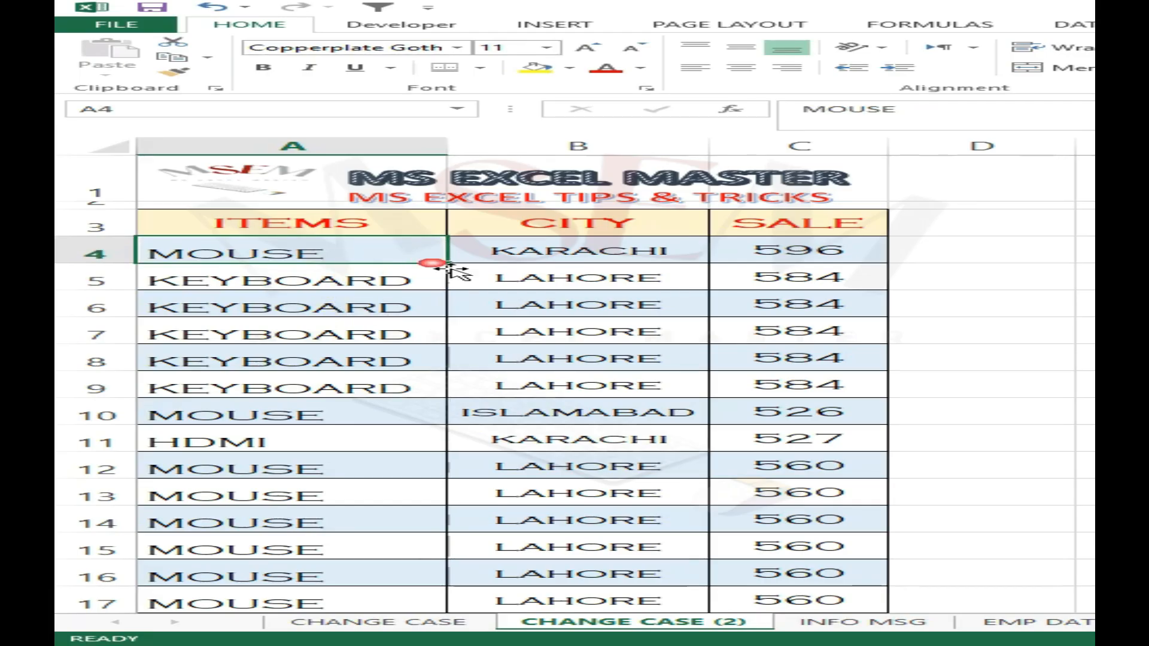
pyautogui.moveTo(239, 222); pyautogui.dragTo(731, 231)
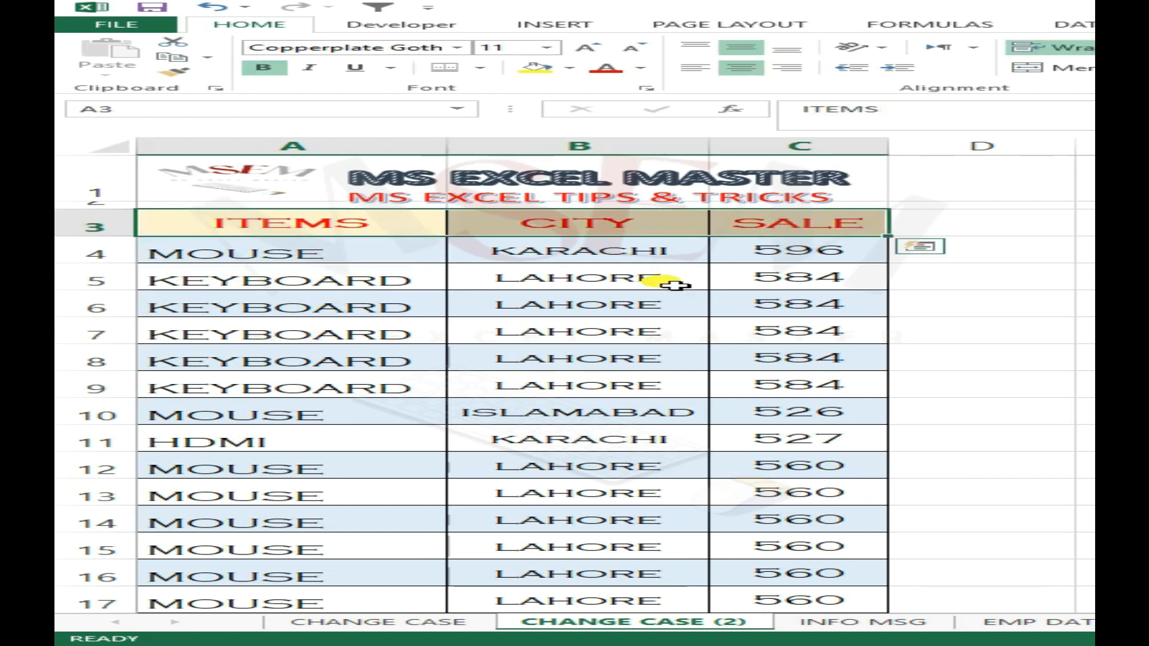
pyautogui.scroll(-1, 513, 326)
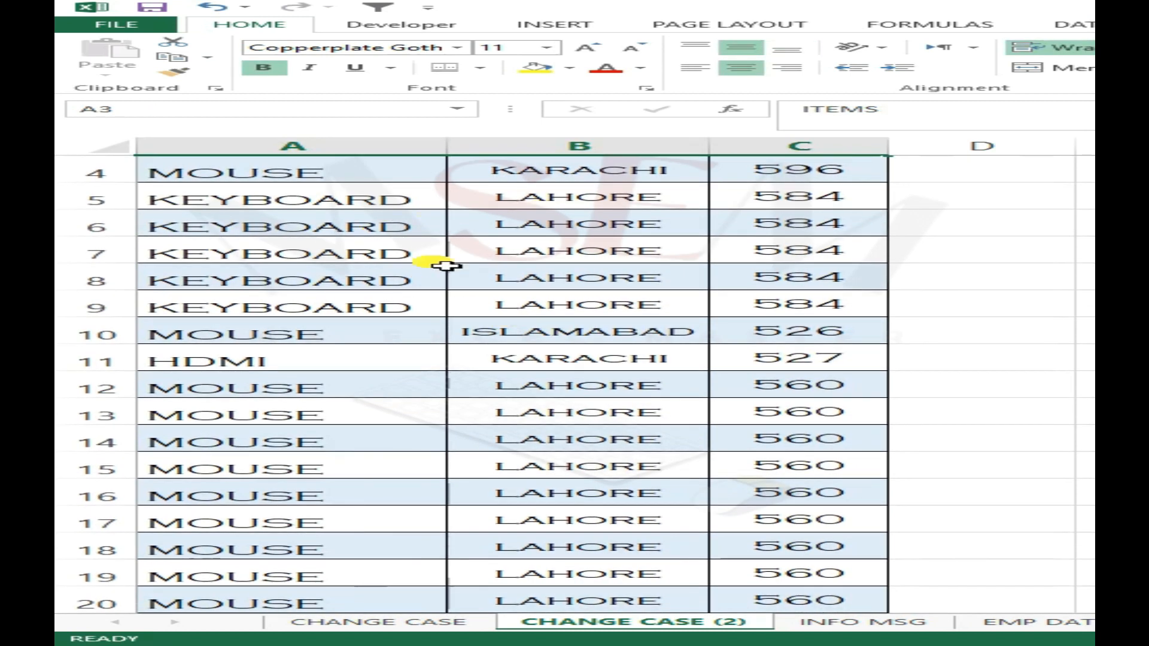
pyautogui.scroll(-1, 444, 257)
pyautogui.scroll(-3, 563, 413)
pyautogui.scroll(-6, 563, 413)
pyautogui.scroll(2, 526, 465)
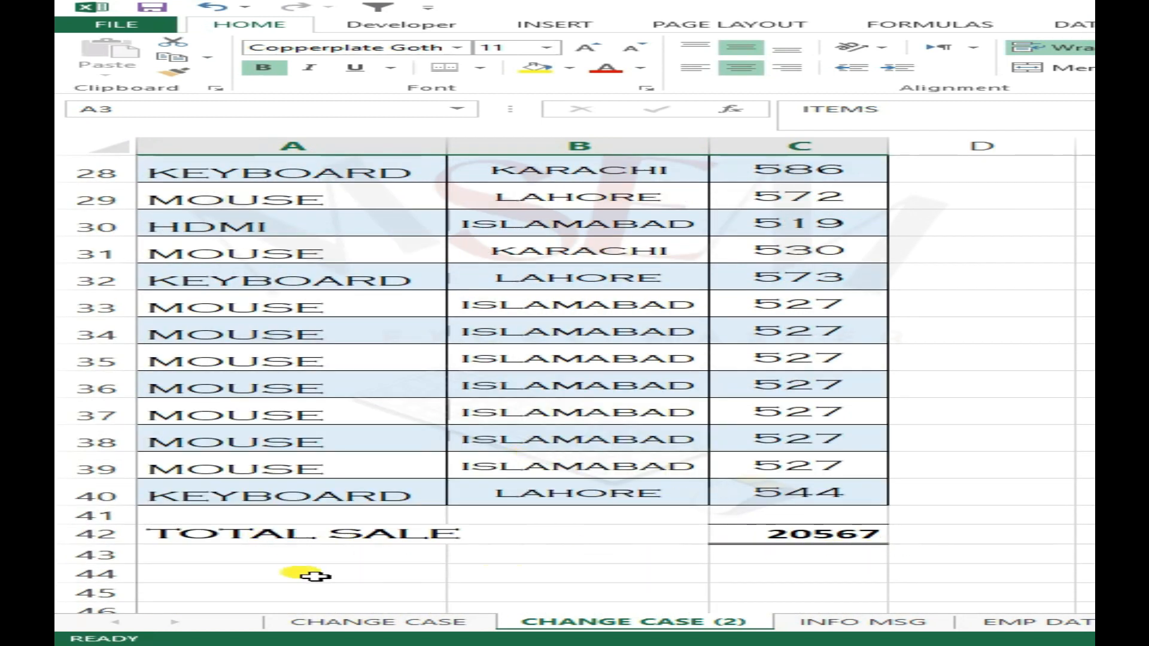
pyautogui.click(280, 575)
pyautogui.scroll(9, 441, 515)
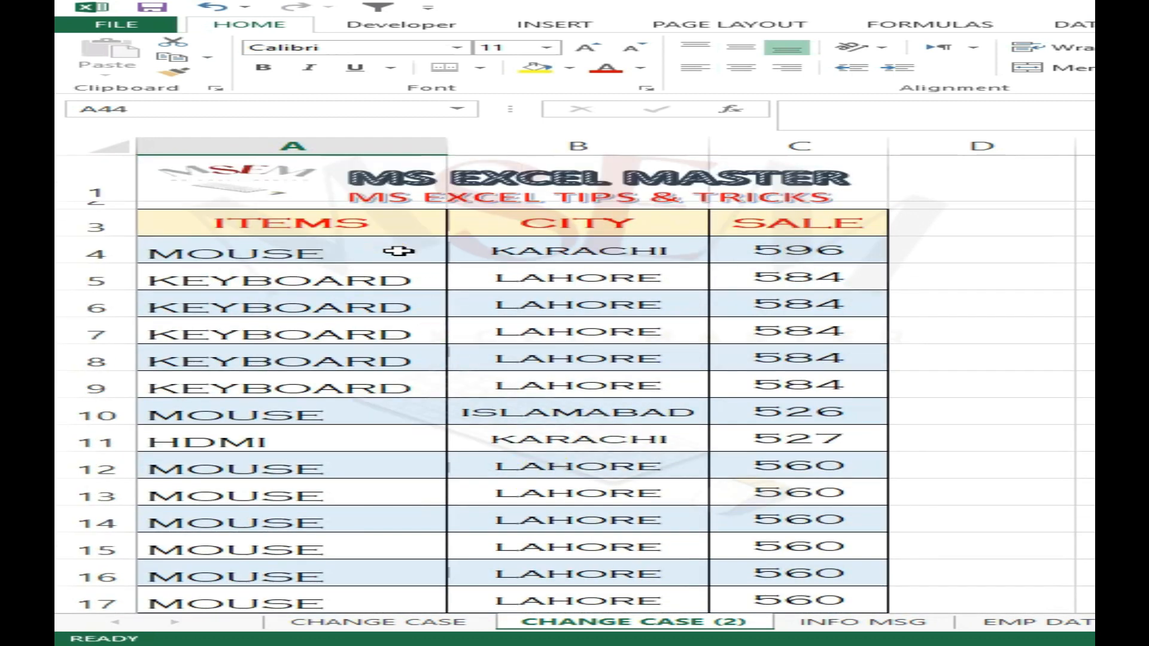
# - Convert the ITEMS, CITY and SALE range A3:C40 into an Excel table, using row 3 as its headers
pyautogui.click(386, 226)
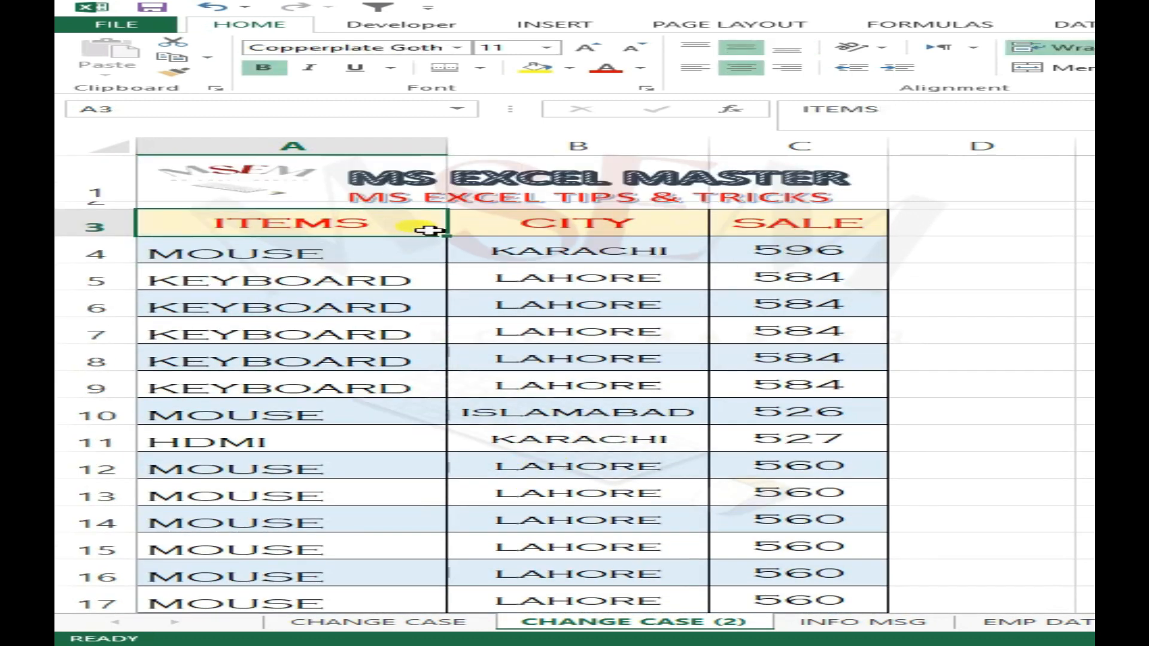
pyautogui.hotkey('ctrl', 'shift', 'Down')
pyautogui.hotkey('ctrl', 'shift', 'Right')
pyautogui.scroll(8, 461, 289)
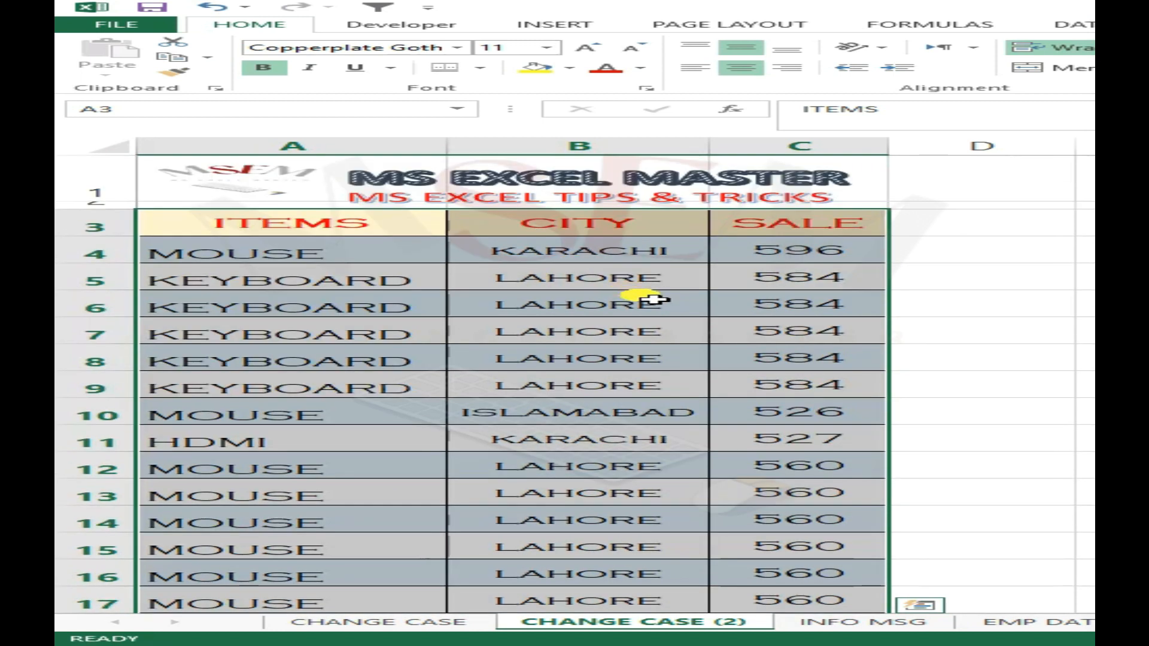
pyautogui.scroll(-1, 736, 303)
pyautogui.hotkey('ctrl', 't')
pyautogui.click(670, 366)
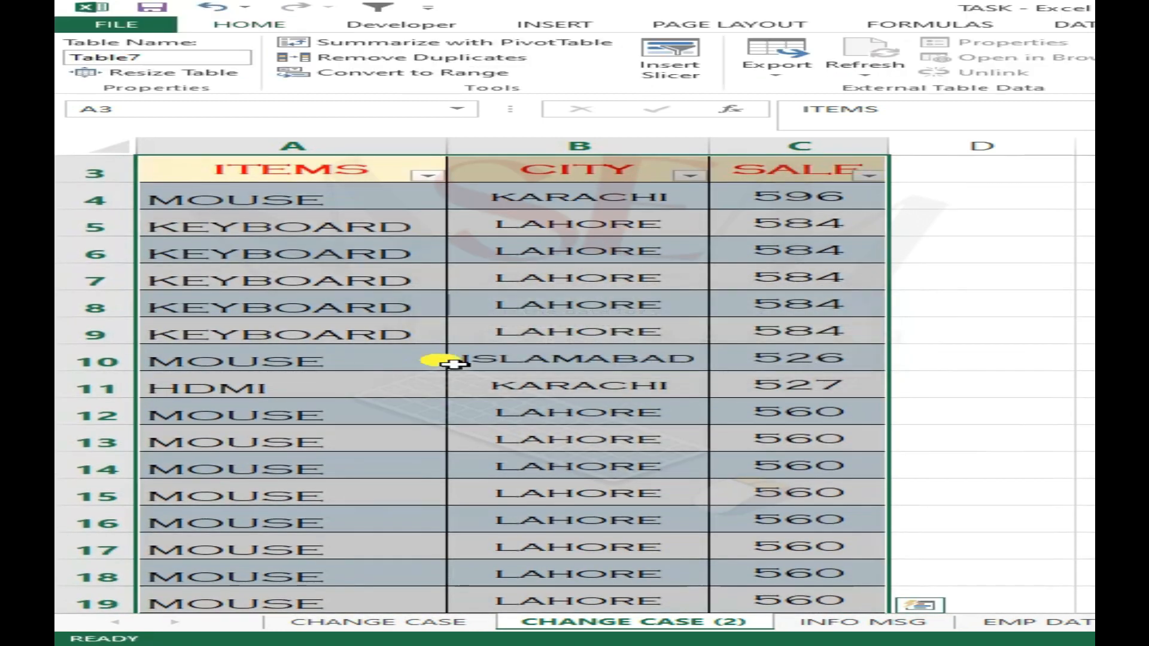
pyautogui.click(548, 279)
pyautogui.scroll(-3, 534, 269)
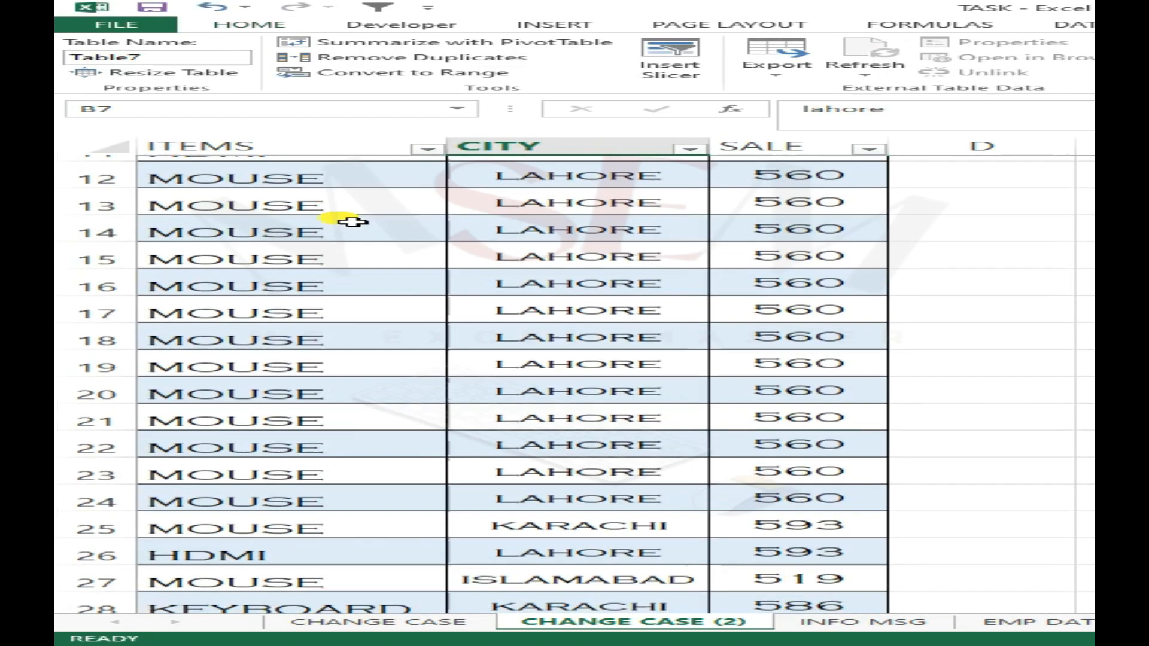
pyautogui.scroll(4, 341, 218)
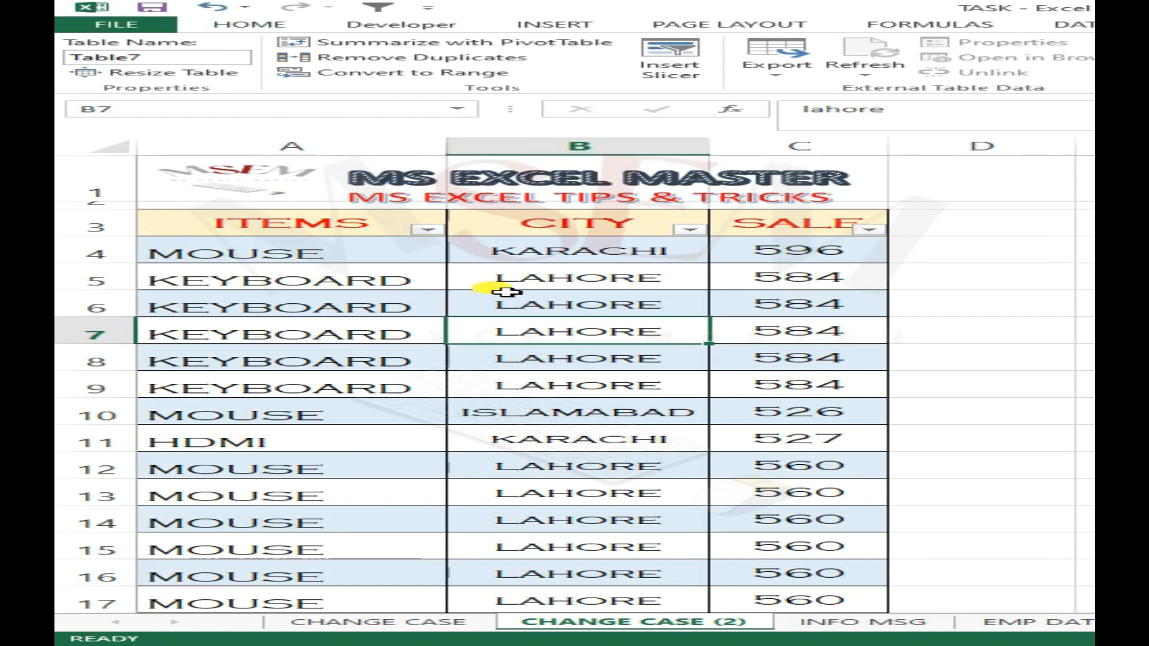
# - Split the CHANGE CASE (2) worksheet window horizontally above row 51
pyautogui.scroll(-2, 494, 285)
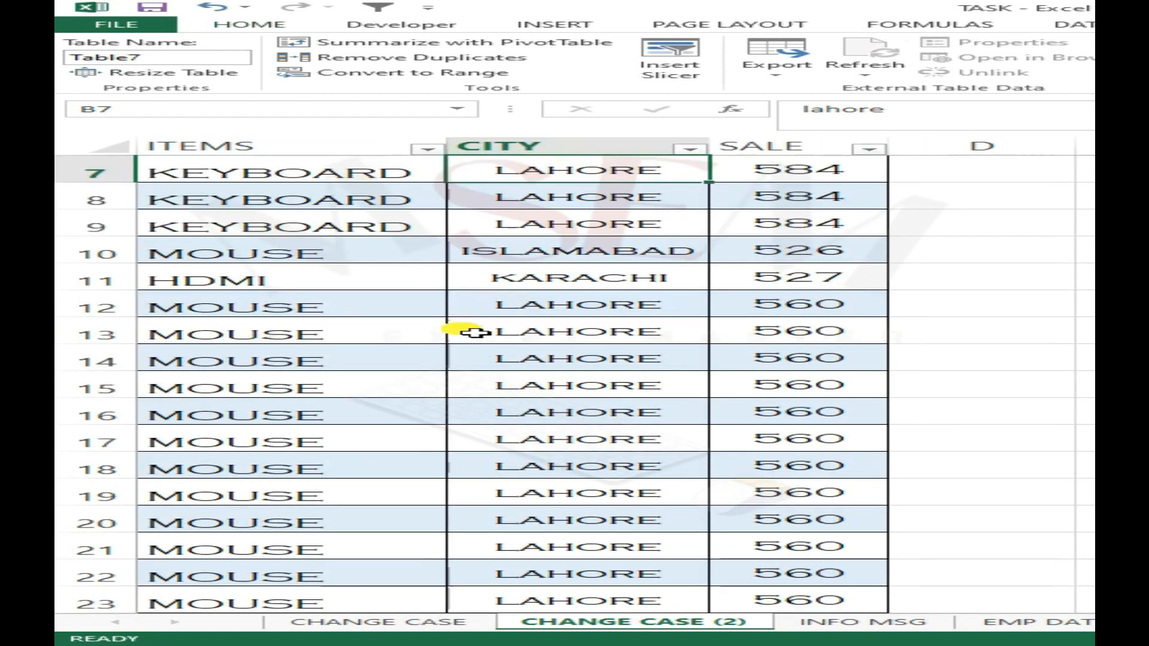
pyautogui.scroll(-4, 464, 341)
pyautogui.scroll(-5, 456, 351)
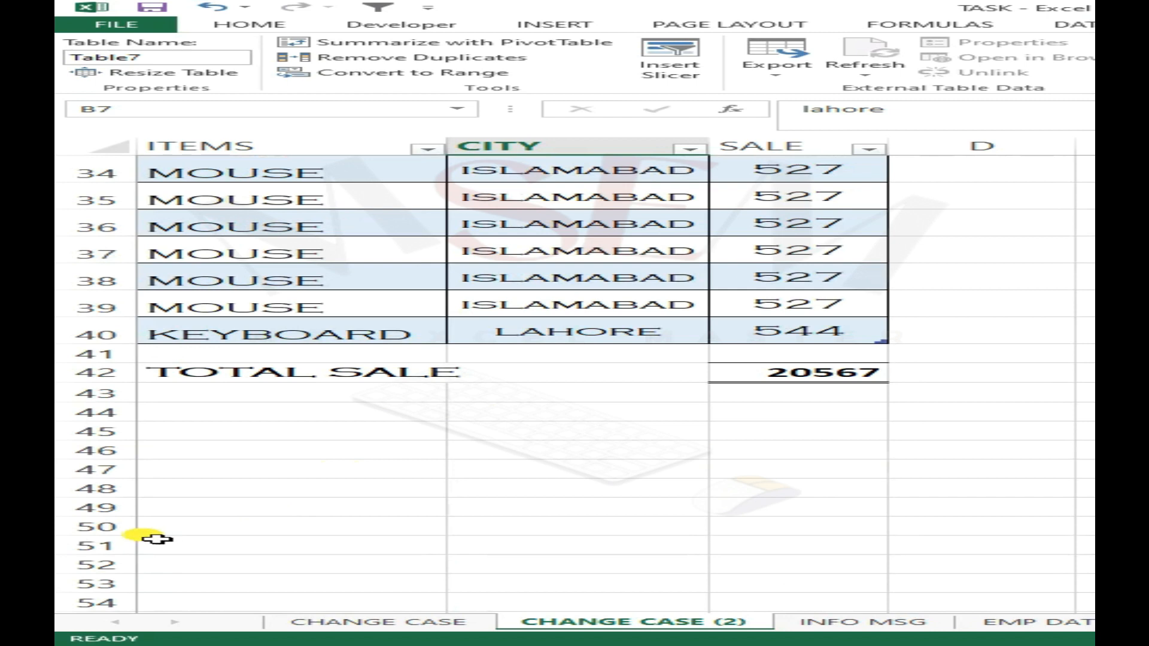
pyautogui.click(156, 539)
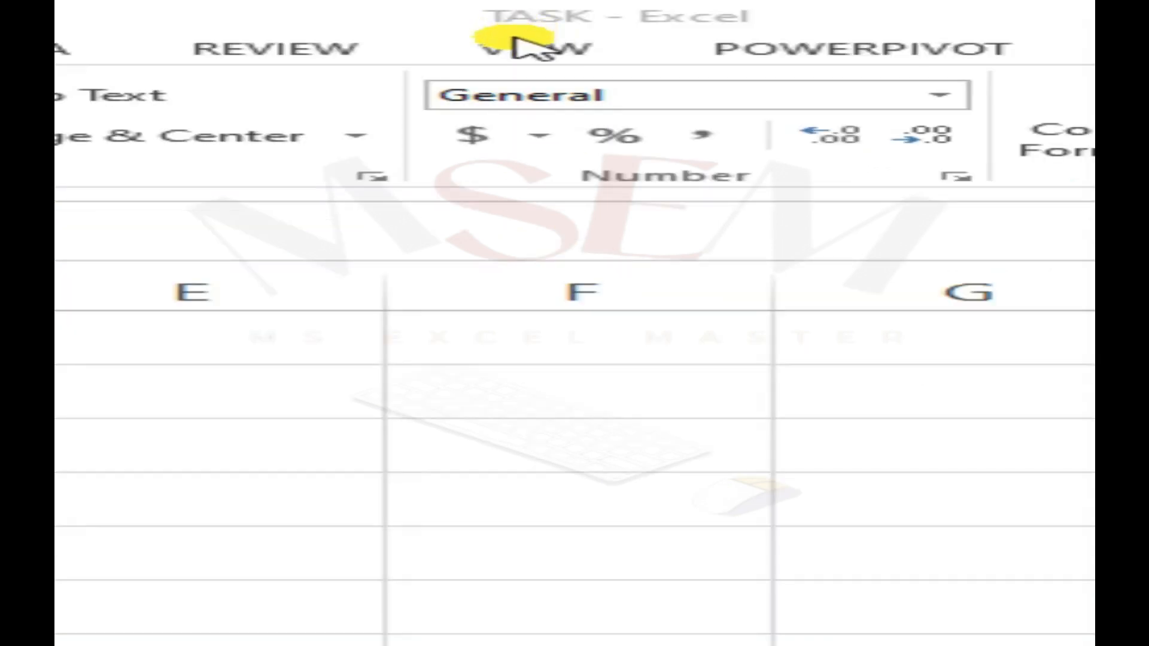
pyautogui.click(530, 47)
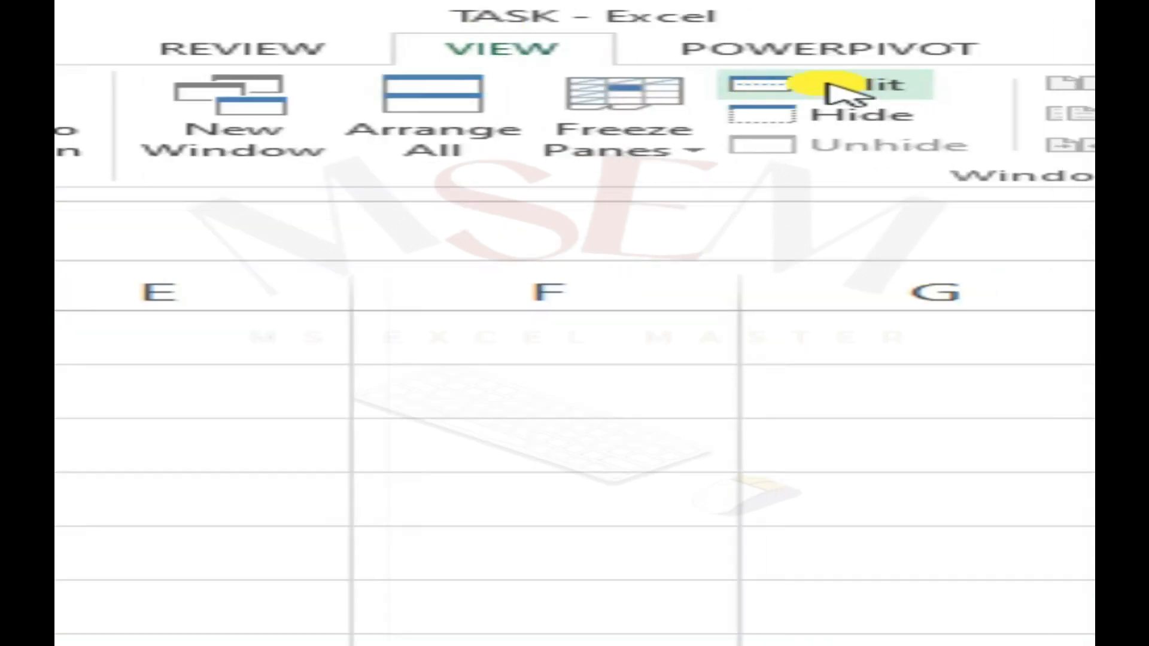
pyautogui.click(843, 89)
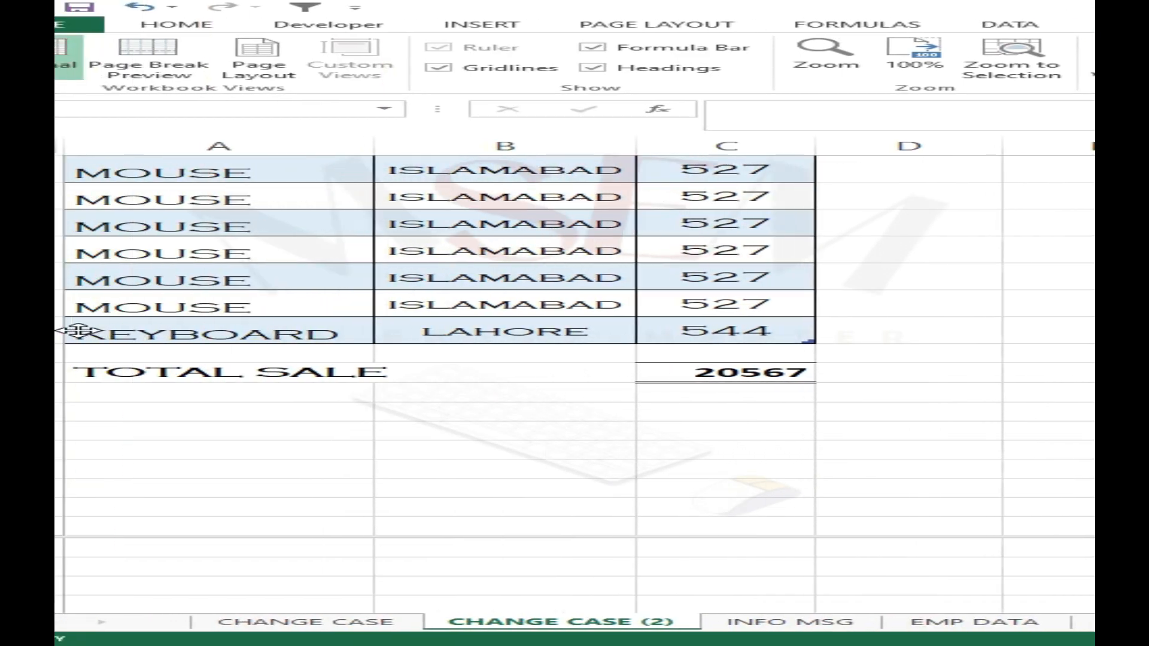
# - Bring the TOTAL SALE row, row 42, into view in the lower pane of the split window
pyautogui.press('Up')
pyautogui.press('Up')
pyautogui.press('Up')
pyautogui.press('Up')
pyautogui.press('Up')
pyautogui.press('Up')
pyautogui.press('Up')
pyautogui.press('Up')
pyautogui.press('Up')
pyautogui.press('Up')
pyautogui.press('Up')
pyautogui.press('Up')
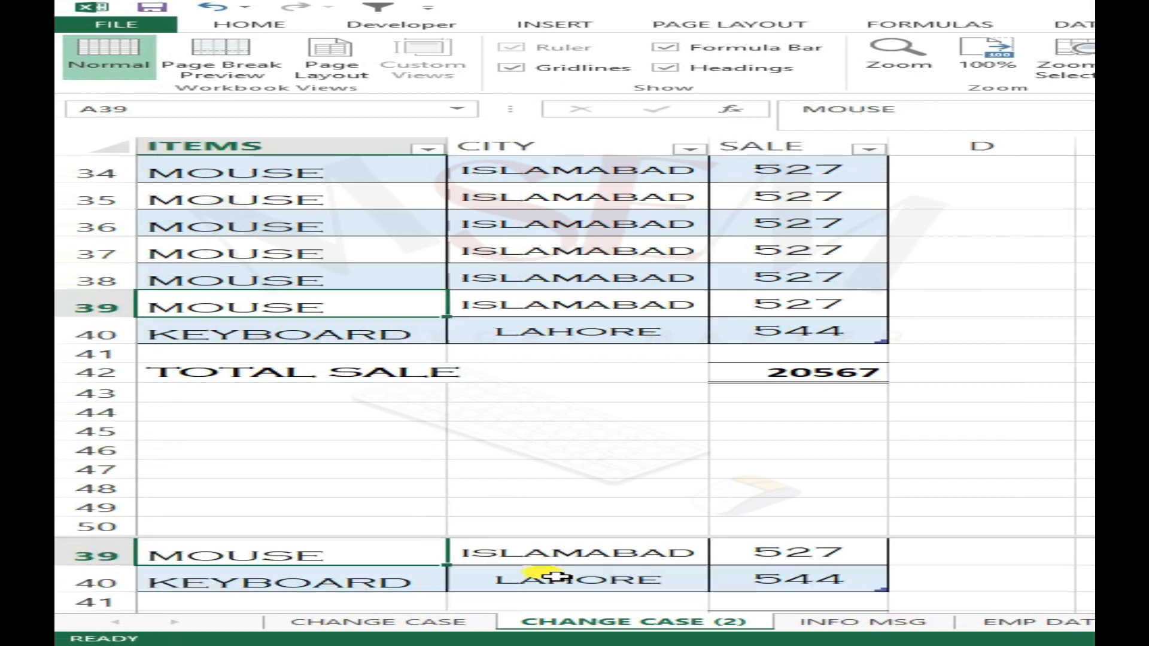
pyautogui.press('Down')
pyautogui.press('Down')
pyautogui.press('Down')
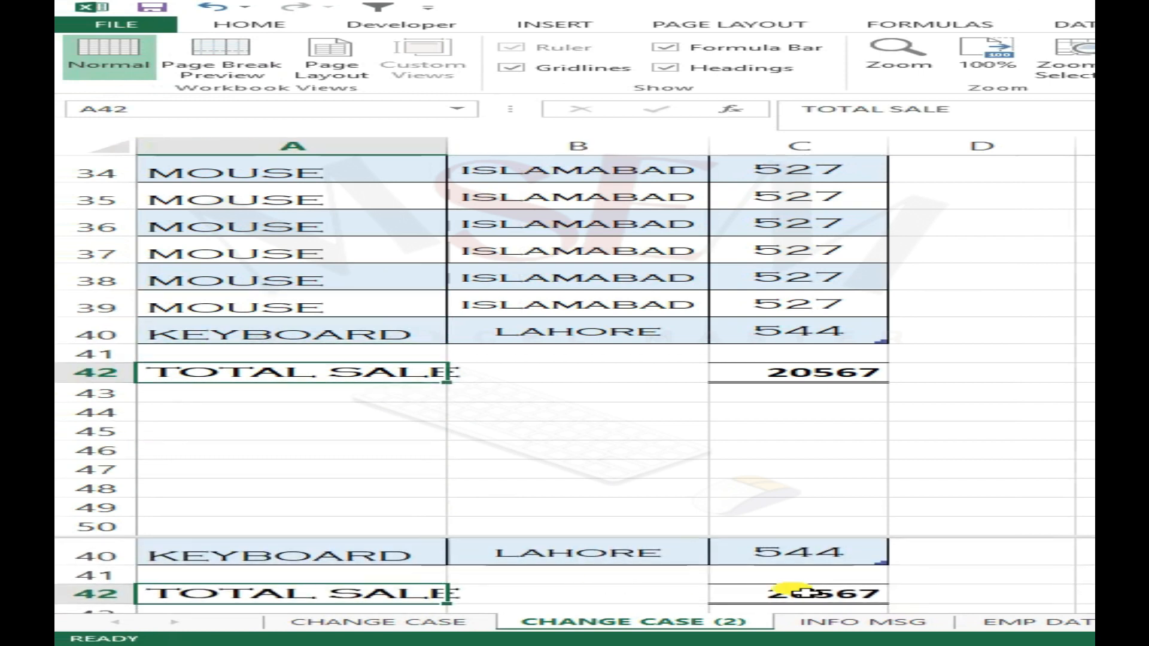
pyautogui.press('Down')
# - Examine the table rows in the upper pane while the TOTAL SALE row stays in the lower pane
pyautogui.click(423, 473)
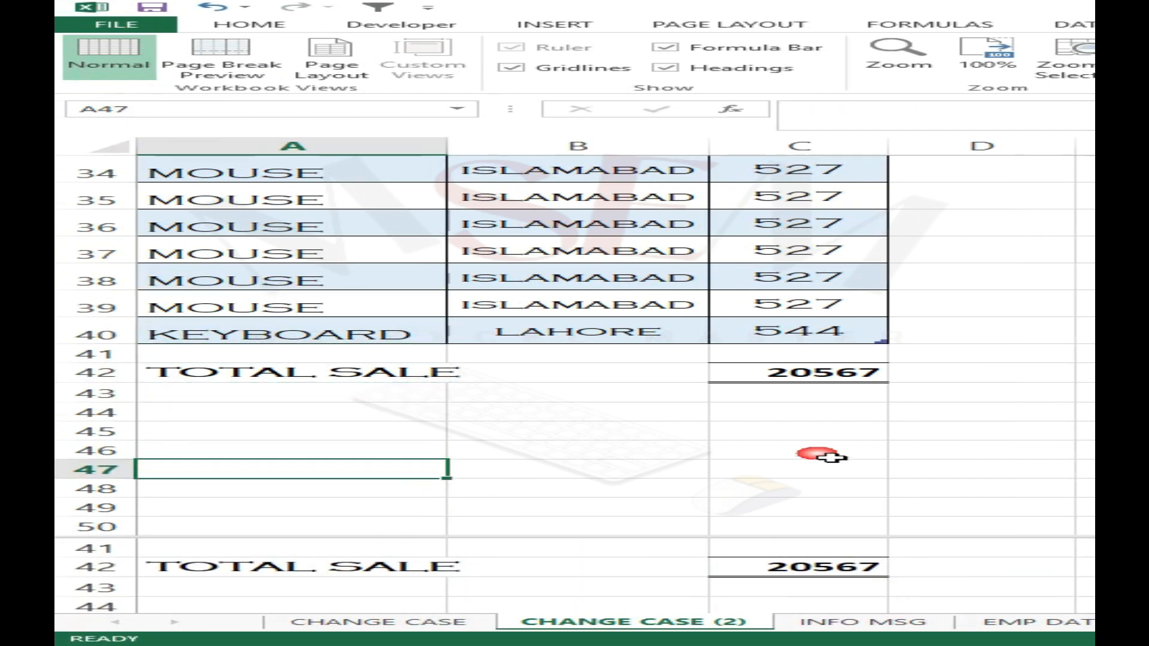
pyautogui.click(587, 379)
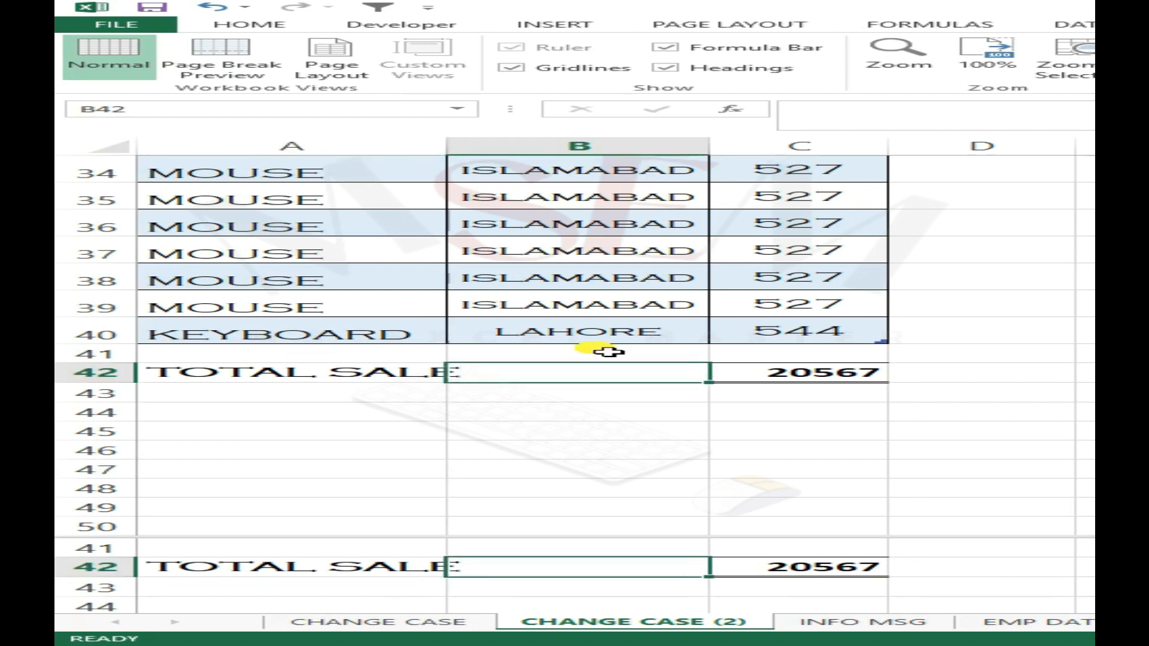
pyautogui.press('Up')
pyautogui.press('Up')
pyautogui.press('Up')
pyautogui.press('Up')
pyautogui.press('Up')
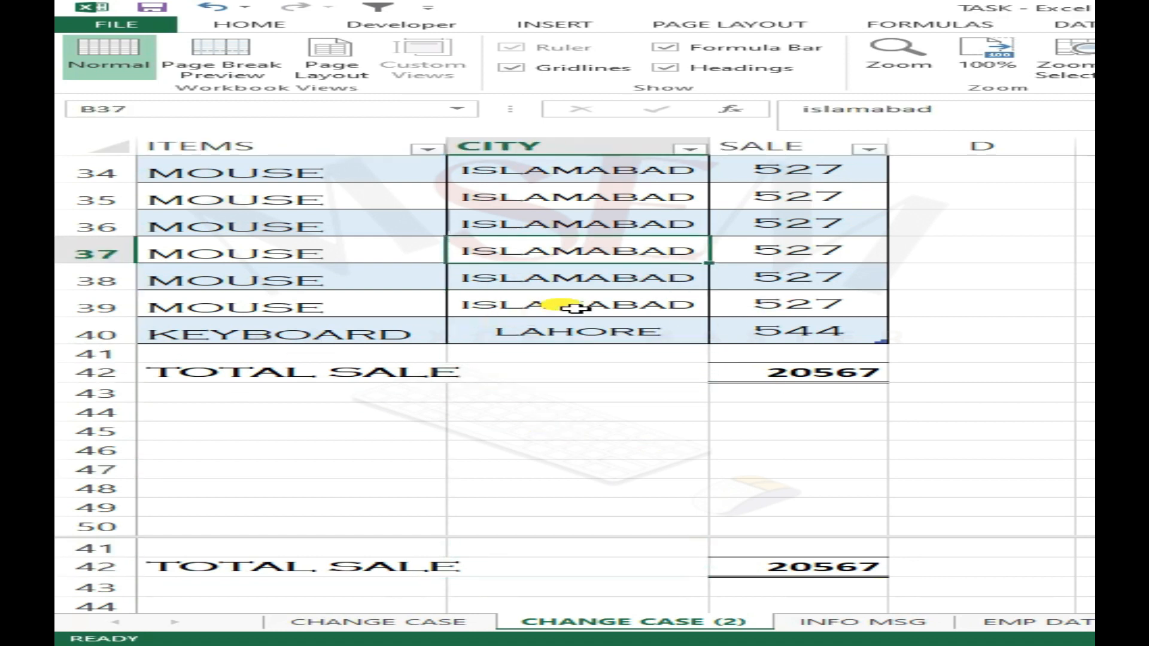
pyautogui.press('Up')
pyautogui.press('Up')
pyautogui.press('Up')
pyautogui.press('Up')
pyautogui.press('Up')
pyautogui.press('Up')
pyautogui.press('Up')
pyautogui.press('Up')
pyautogui.press('Up')
pyautogui.press('Up')
pyautogui.press('Up')
pyautogui.press('Up')
pyautogui.press('Up')
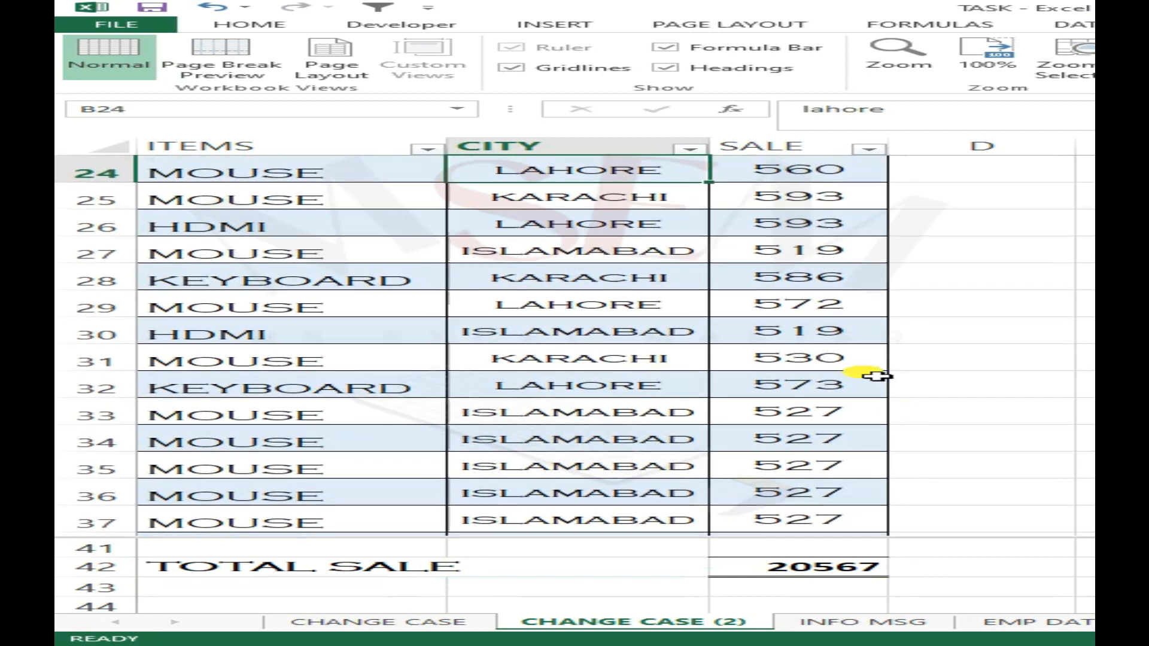
pyautogui.scroll(8, 595, 348)
pyautogui.scroll(-2, 601, 342)
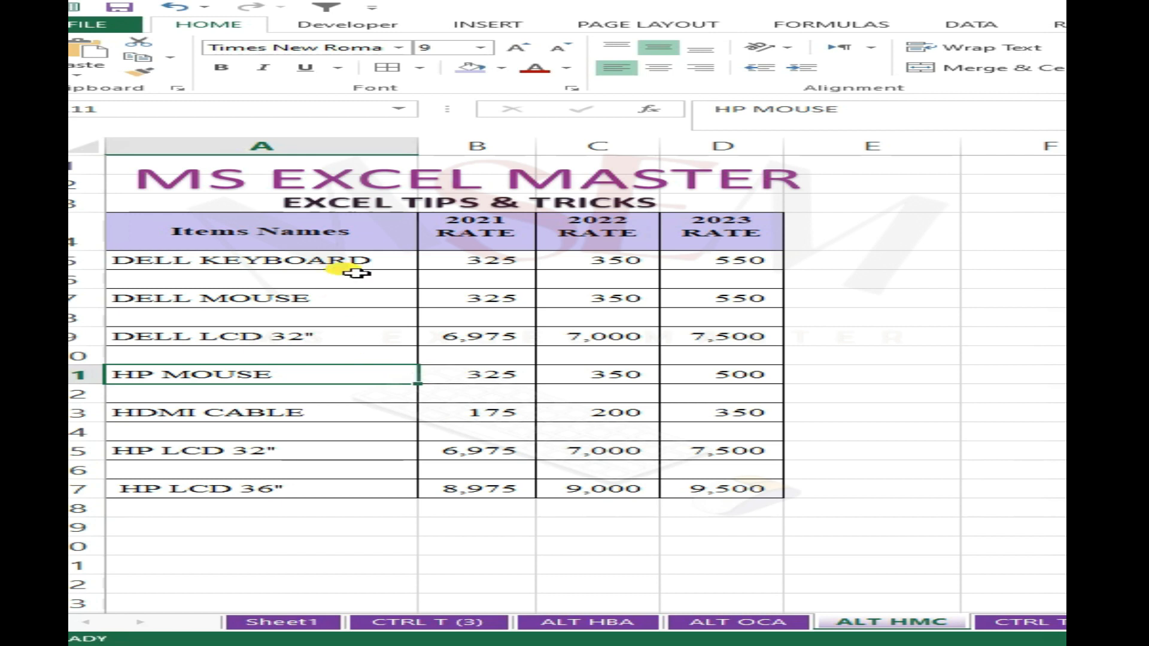
# - Try to select the blank rows of the ALT HMC item table one by one, including A6:D6, A8:D8, A10:D10 and A12:D12
pyautogui.click(356, 280)
pyautogui.moveTo(264, 289); pyautogui.dragTo(731, 288)
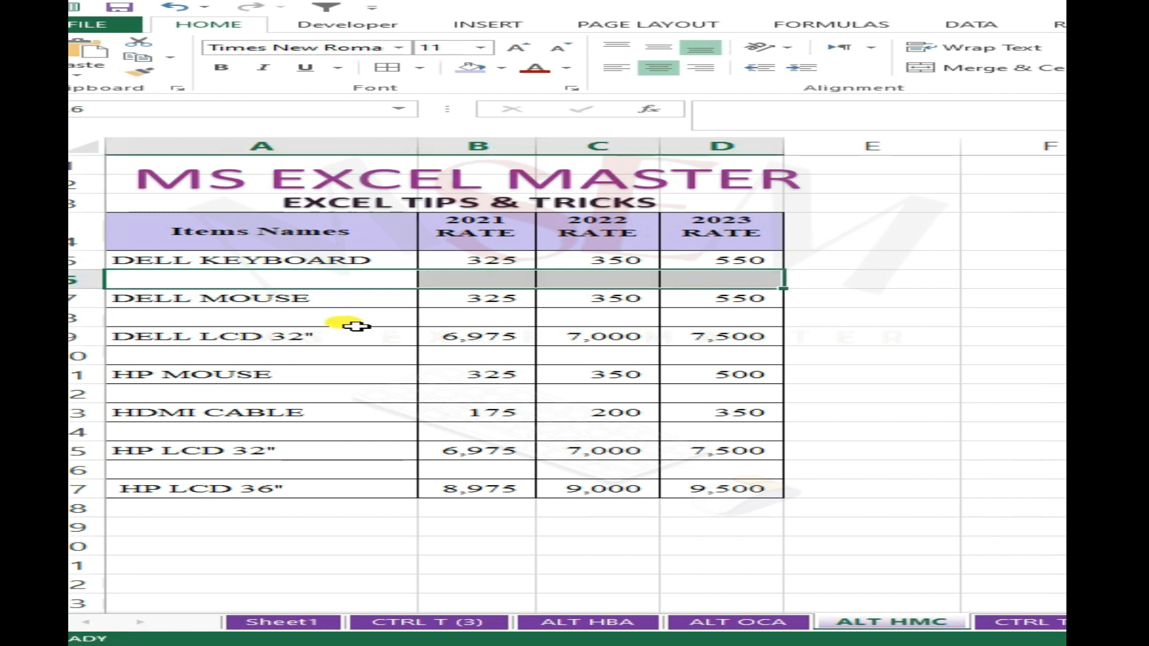
pyautogui.moveTo(328, 324); pyautogui.dragTo(726, 326)
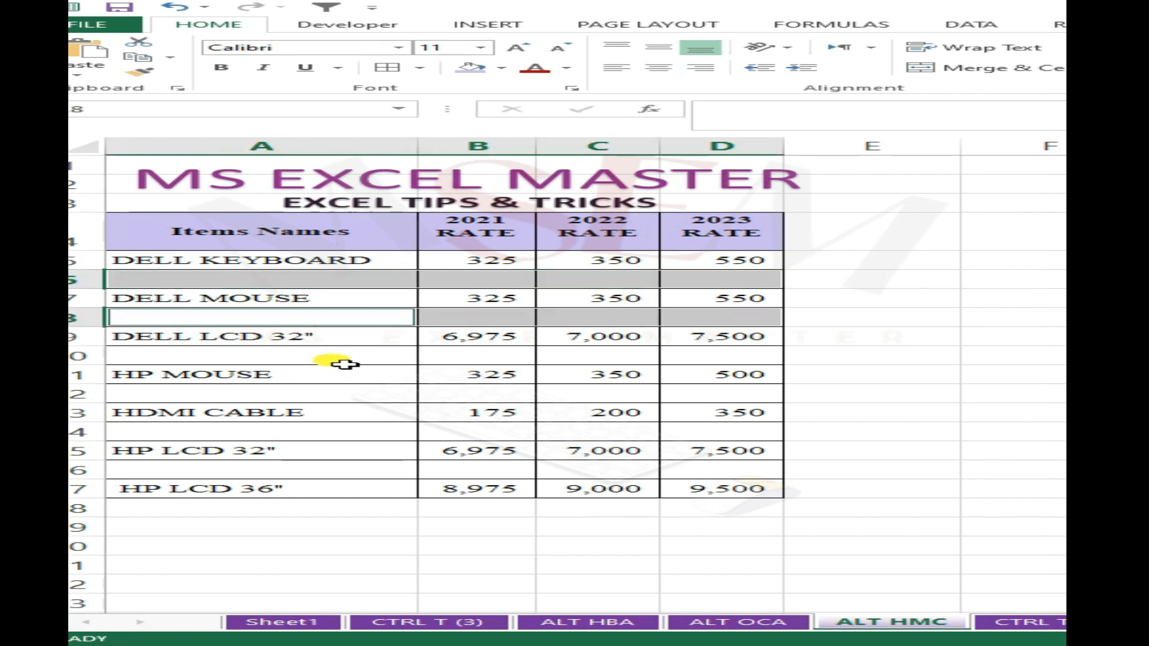
pyautogui.moveTo(335, 359); pyautogui.dragTo(737, 353)
pyautogui.moveTo(333, 397); pyautogui.dragTo(711, 396)
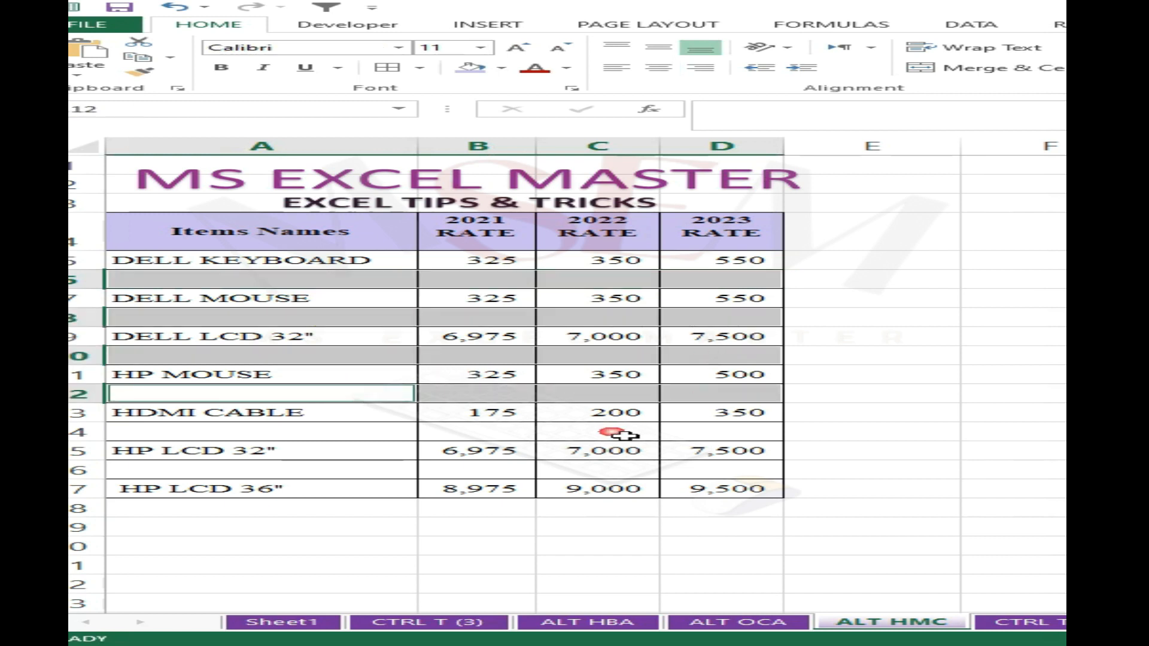
pyautogui.click(621, 435)
pyautogui.click(478, 356)
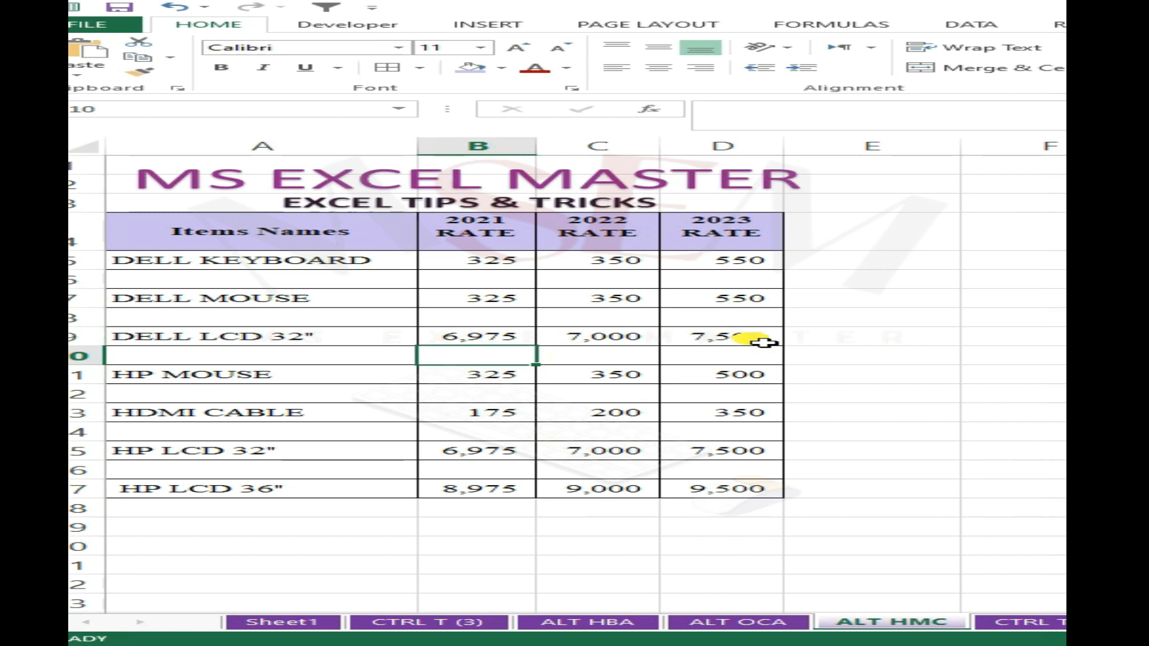
# - Select only the blank cells within A5:D17 of the ALT HMC item table with Go To Special, and open the fill colour choices
pyautogui.click(712, 339)
pyautogui.moveTo(197, 265)
pyautogui.mouseDown()
pyautogui.moveTo(321, 263)
pyautogui.moveTo(770, 457)
pyautogui.moveTo(745, 492)
pyautogui.mouseUp()
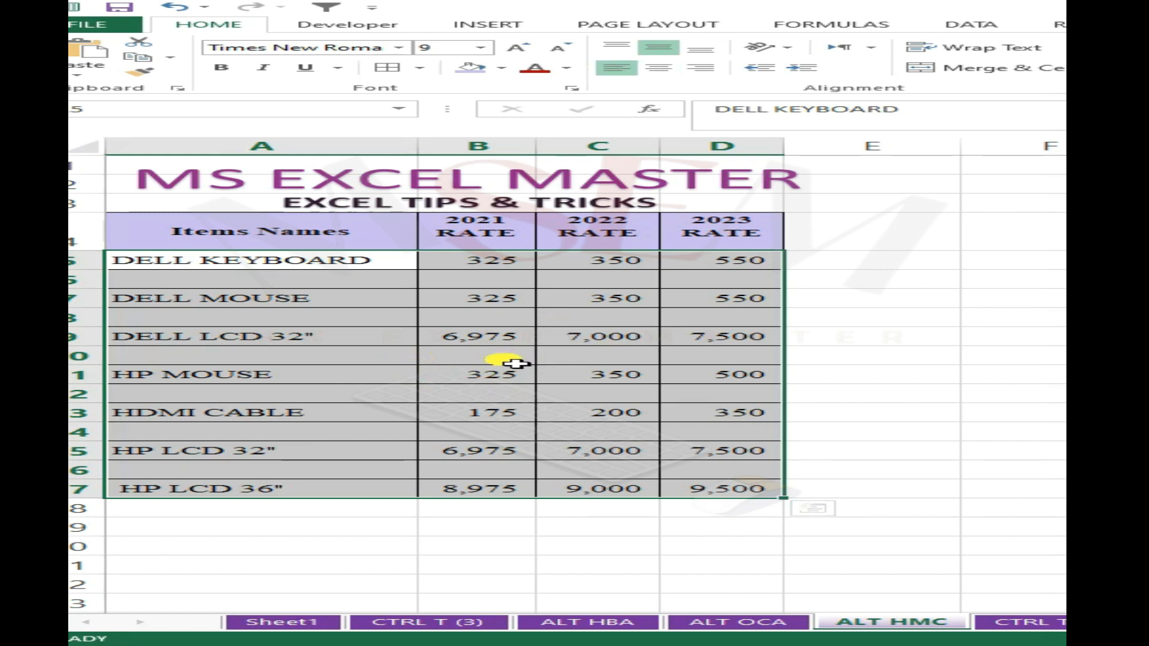
pyautogui.hotkey('ctrl', 'g')
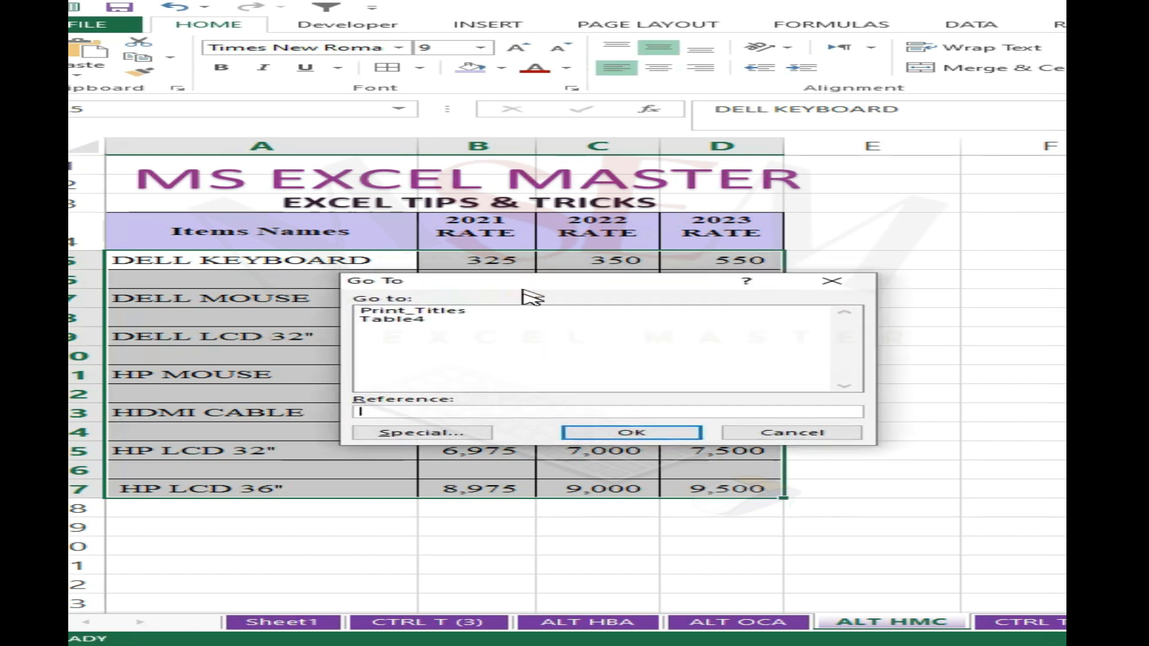
pyautogui.click(443, 443)
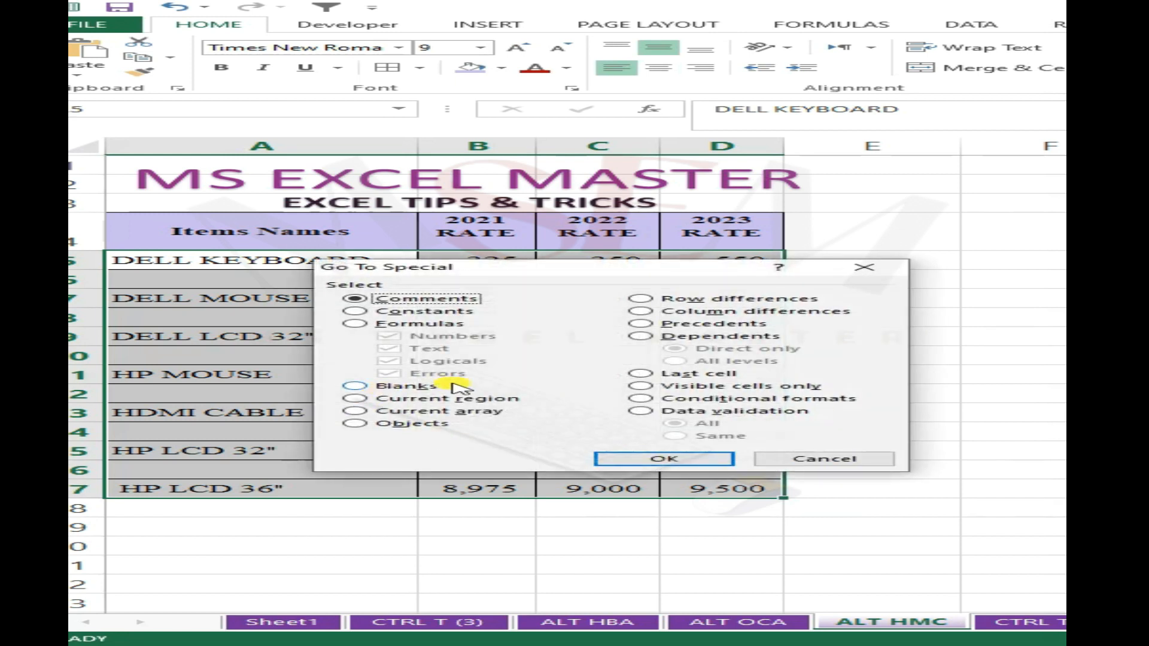
pyautogui.click(383, 389)
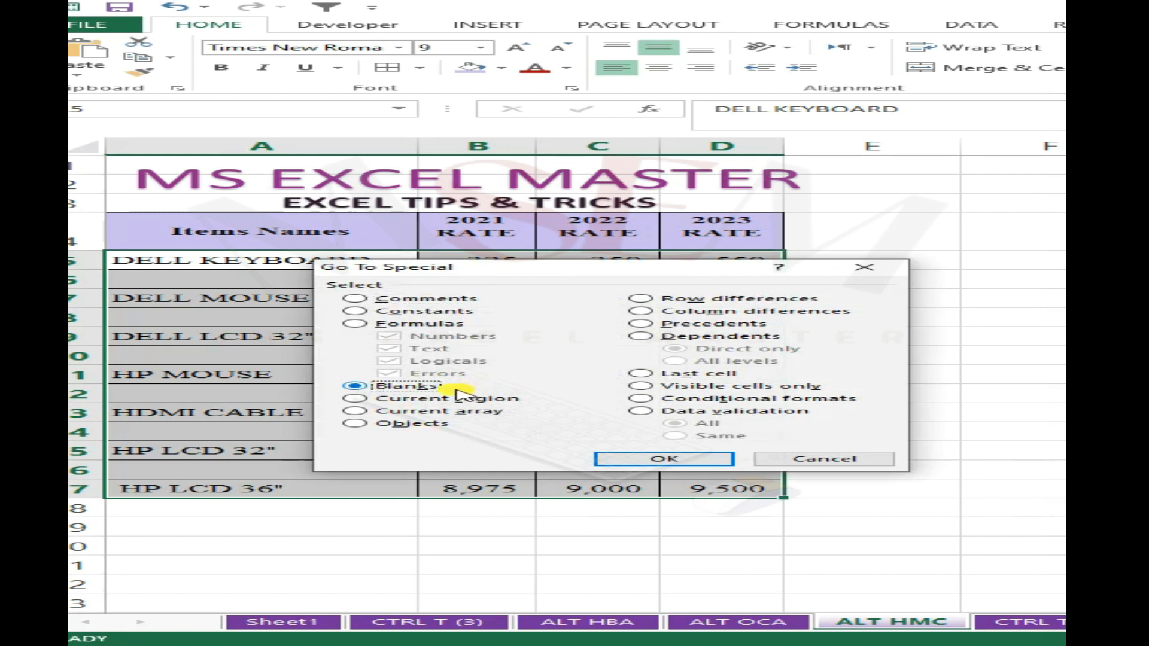
pyautogui.click(663, 462)
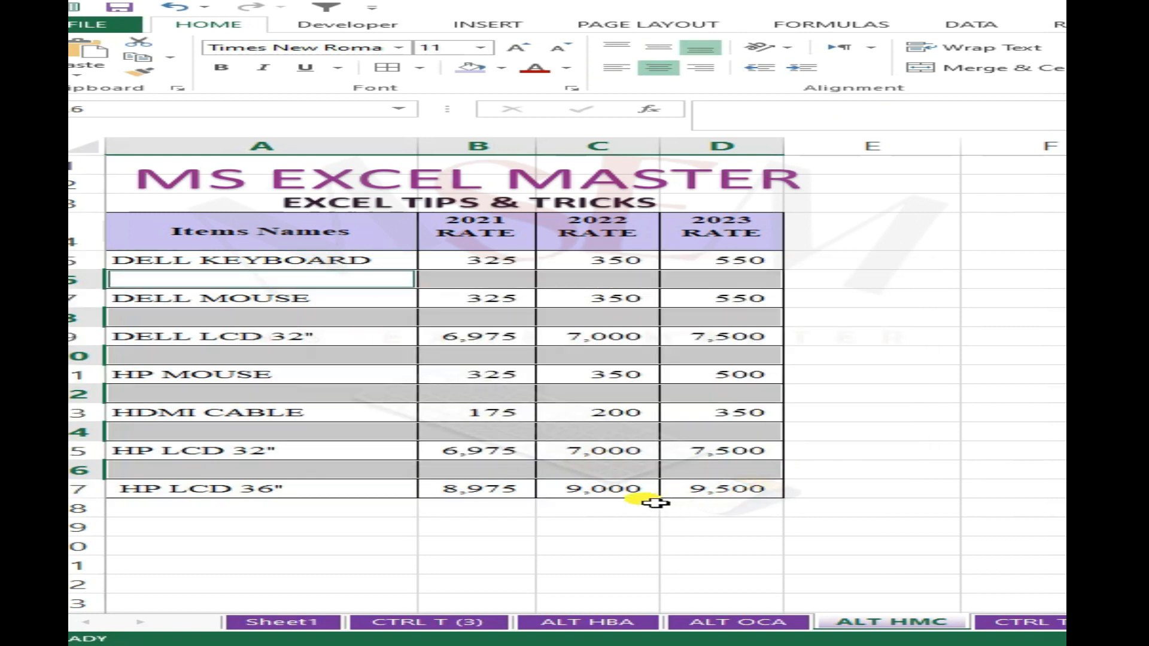
pyautogui.click(503, 68)
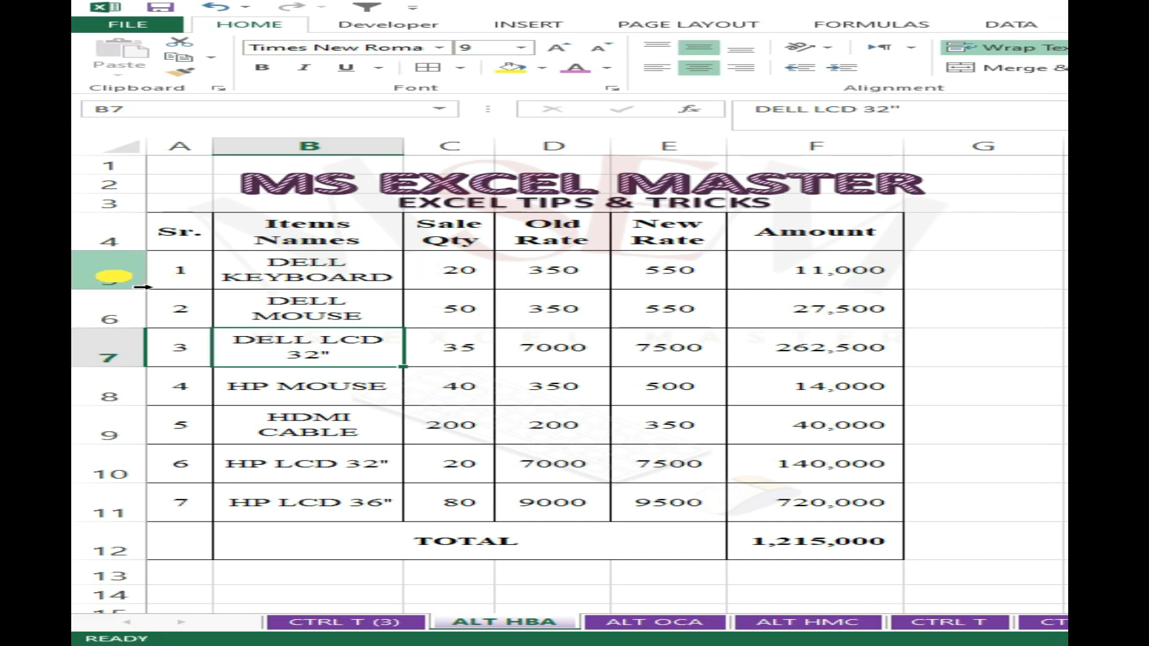
pyautogui.click(112, 275)
pyautogui.click(546, 317)
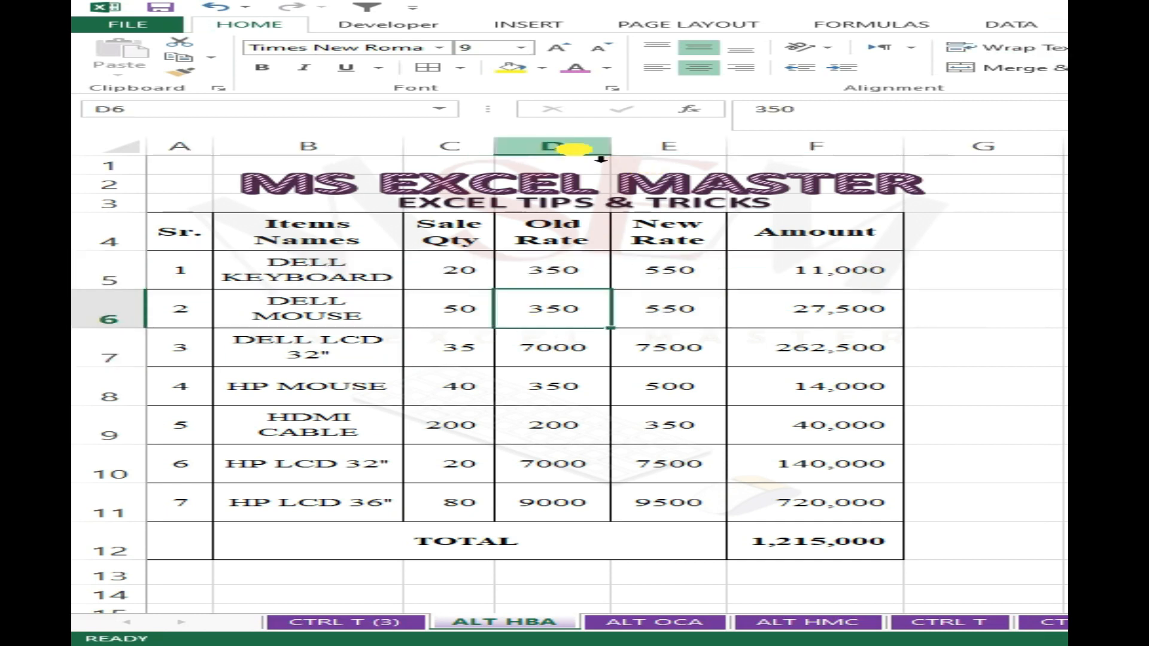
pyautogui.click(485, 336)
pyautogui.click(103, 313)
pyautogui.rightClick(102, 318)
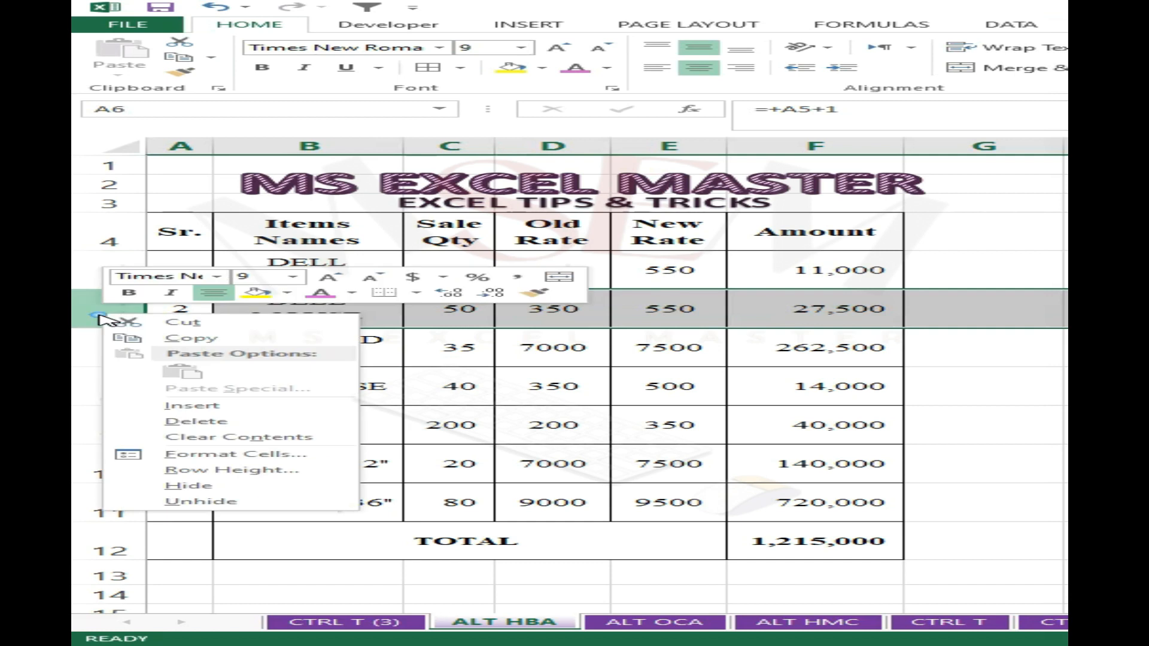
pyautogui.click(637, 346)
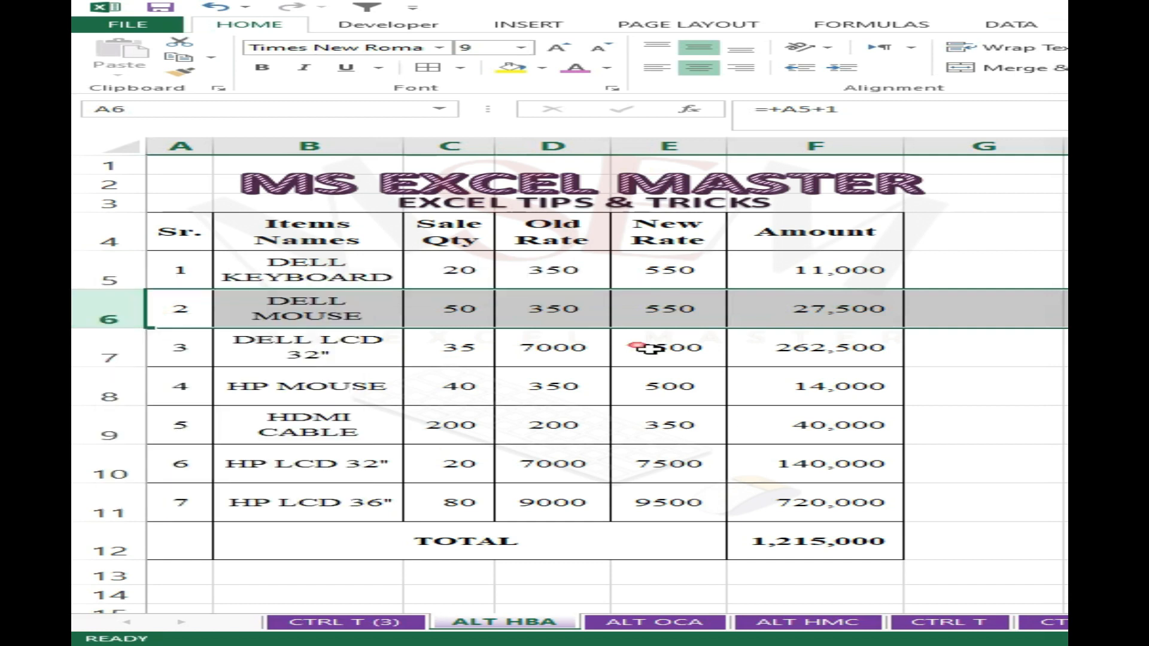
pyautogui.click(602, 148)
pyautogui.rightClick(597, 157)
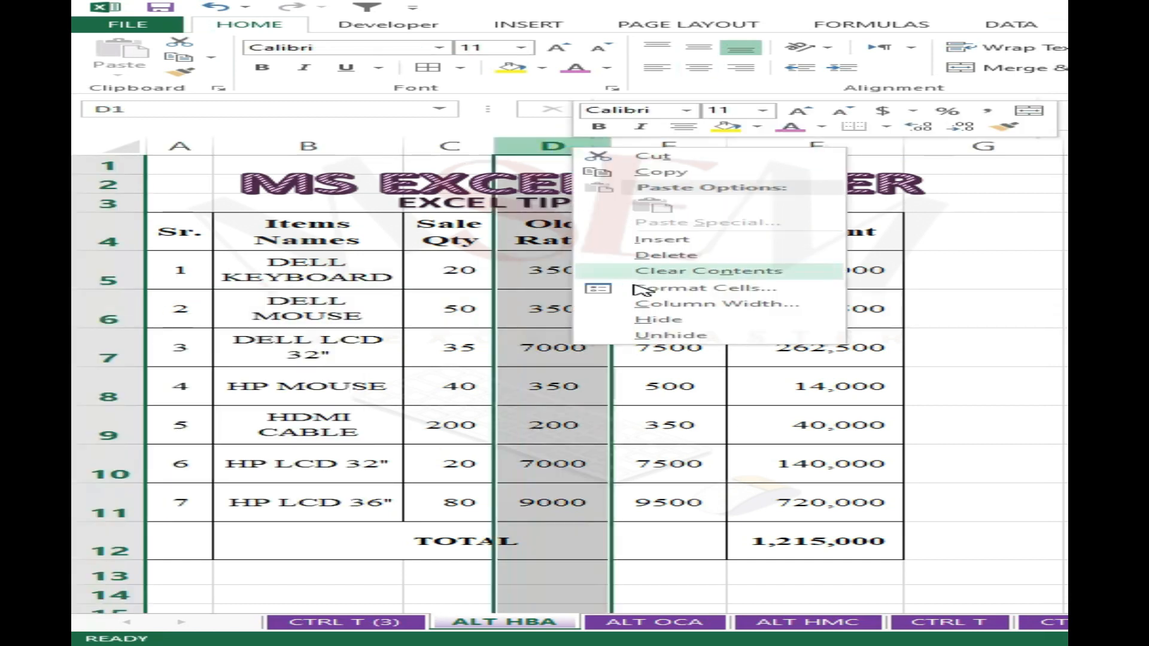
pyautogui.click(788, 411)
pyautogui.click(669, 408)
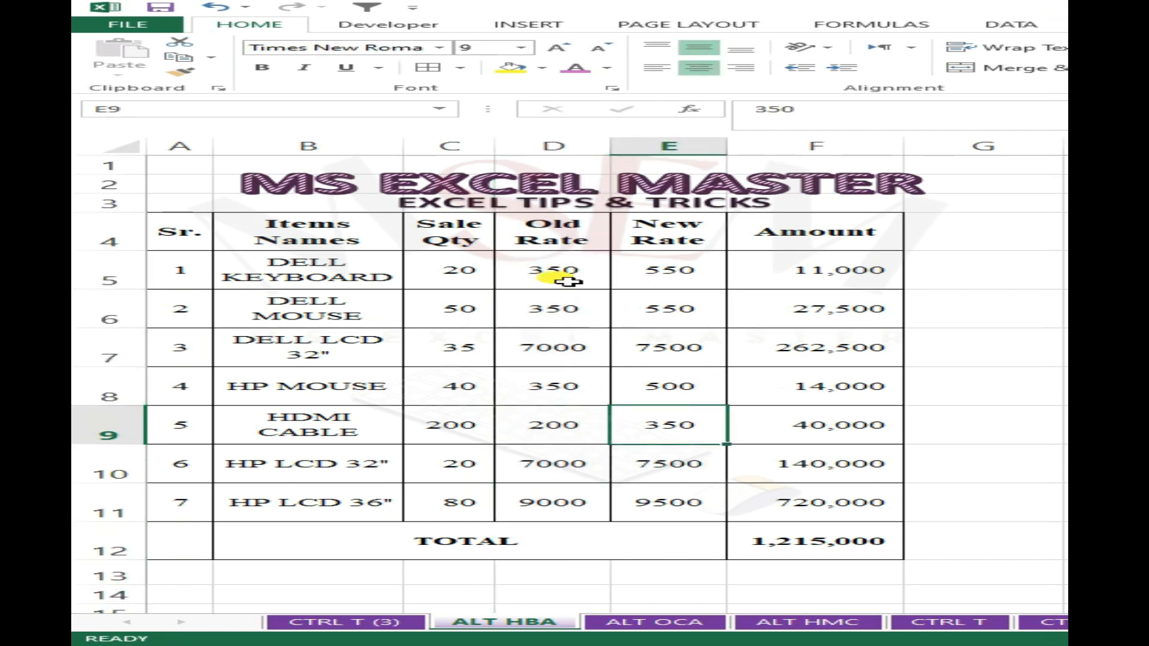
# - Hide the Old Rate and New Rate values in D5:E5, D7:E7 and D10:E10 with the custom number format ;;;
pyautogui.moveTo(578, 278); pyautogui.dragTo(698, 277)
pyautogui.moveTo(584, 353); pyautogui.dragTo(664, 350)
pyautogui.keyDown('ctrl'); pyautogui.click(606, 465); pyautogui.keyUp('ctrl')
pyautogui.moveTo(608, 466); pyautogui.dragTo(712, 460)
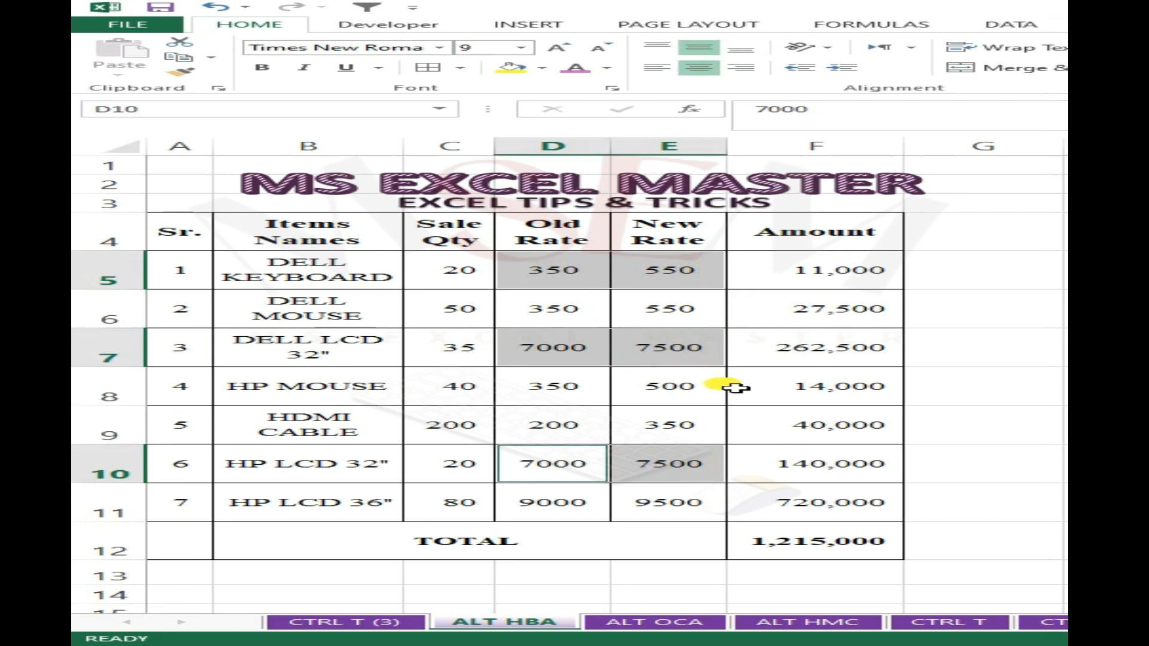
pyautogui.hotkey('ctrl', '1')
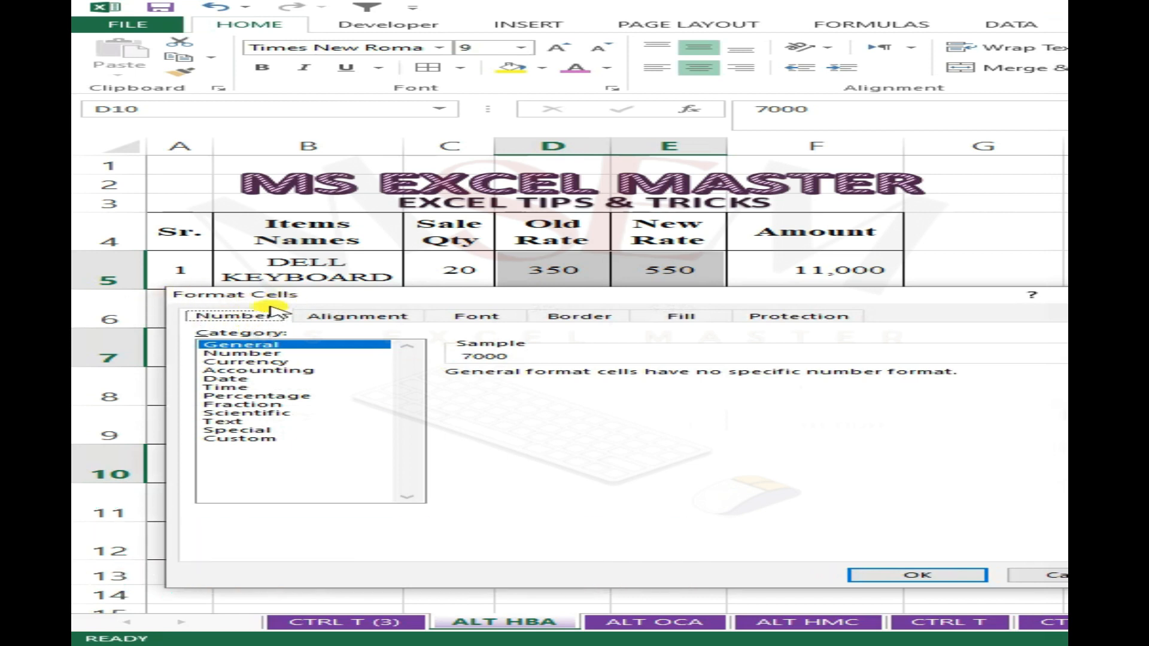
pyautogui.click(245, 440)
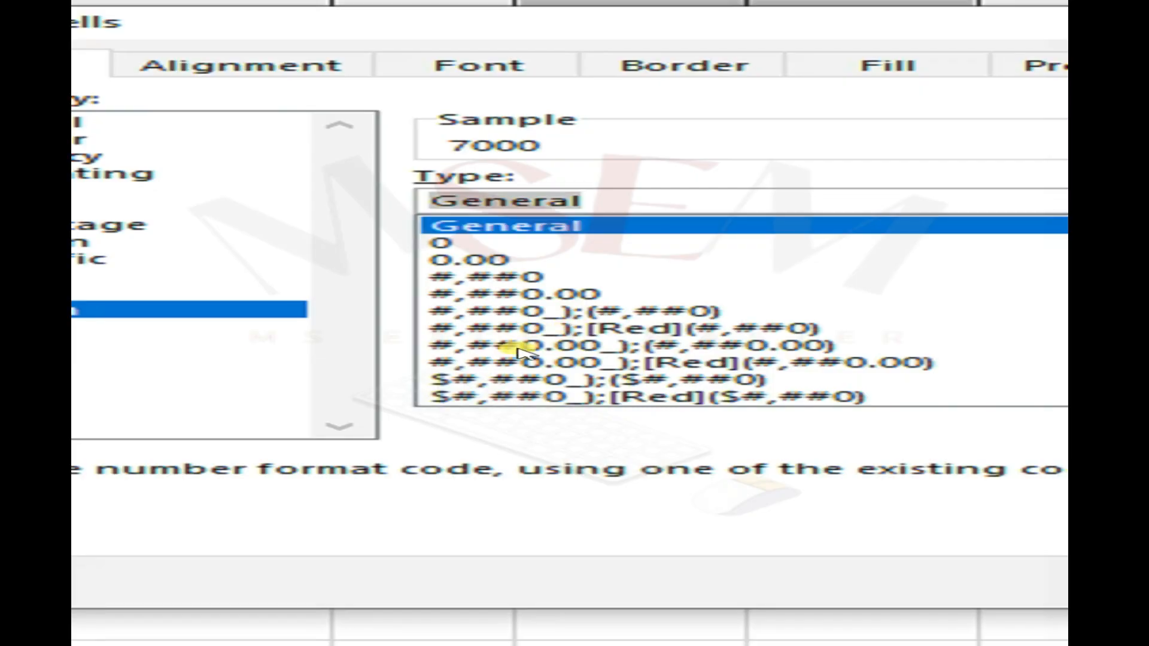
pyautogui.write(';')
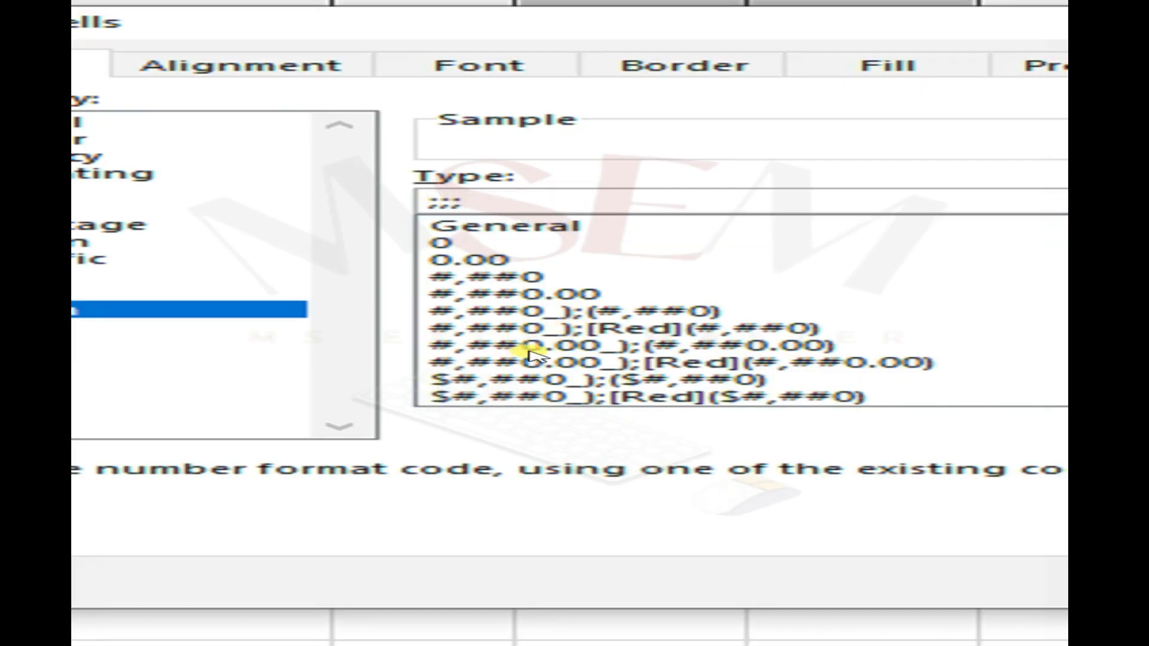
pyautogui.write(';;')
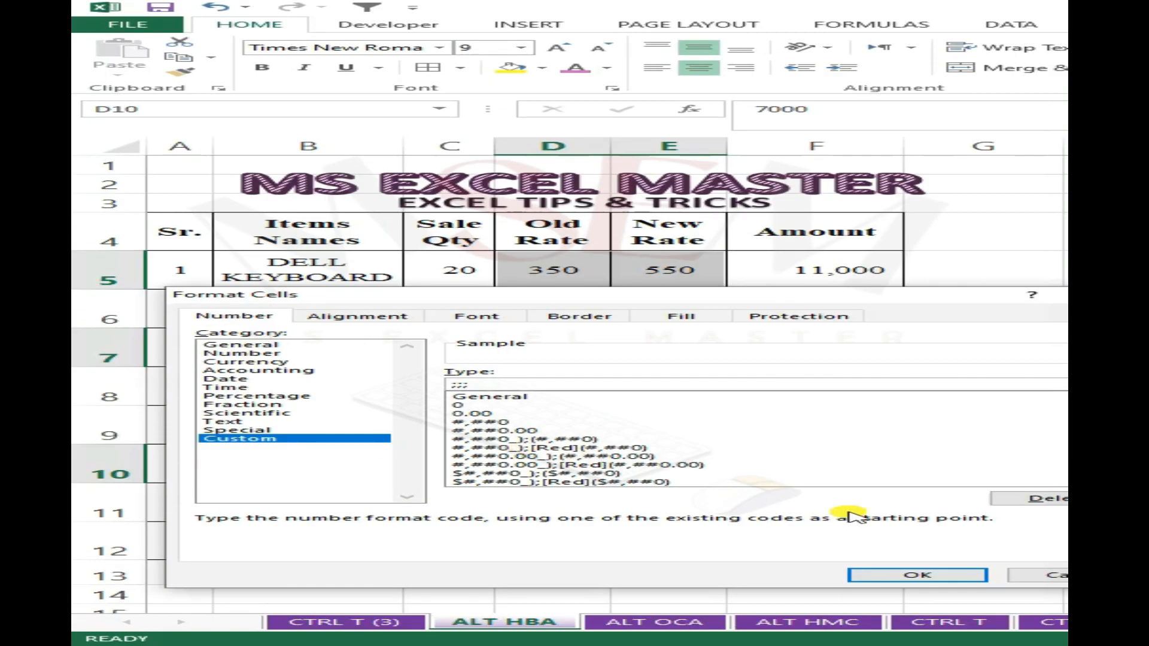
pyautogui.click(917, 575)
pyautogui.click(806, 389)
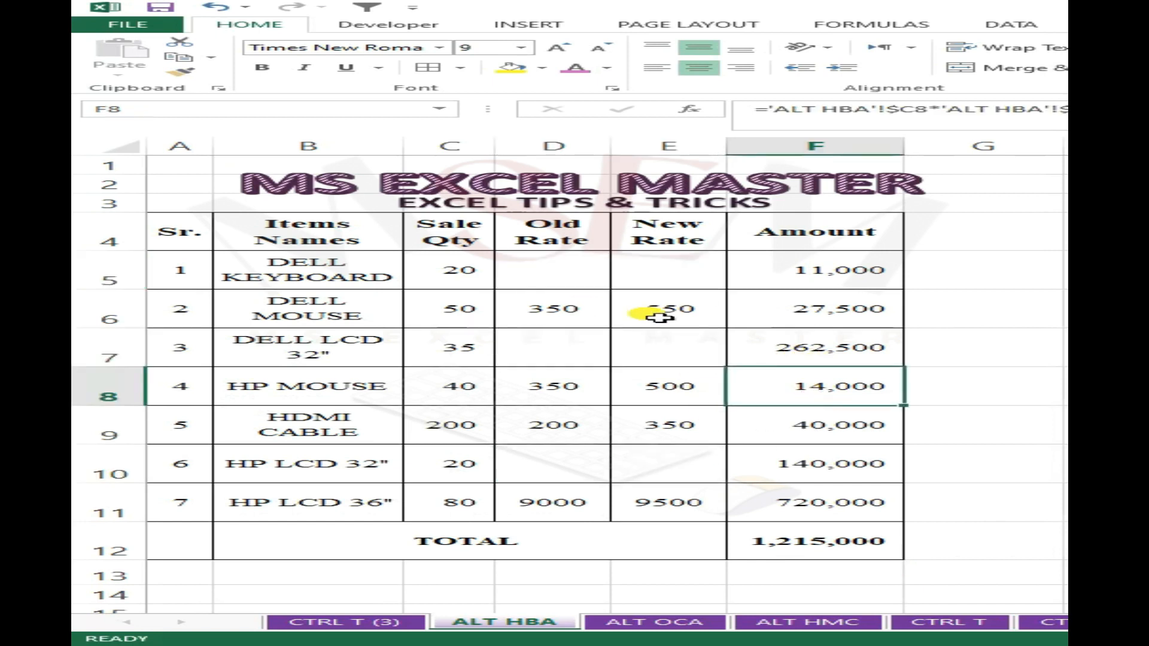
pyautogui.press('Up')
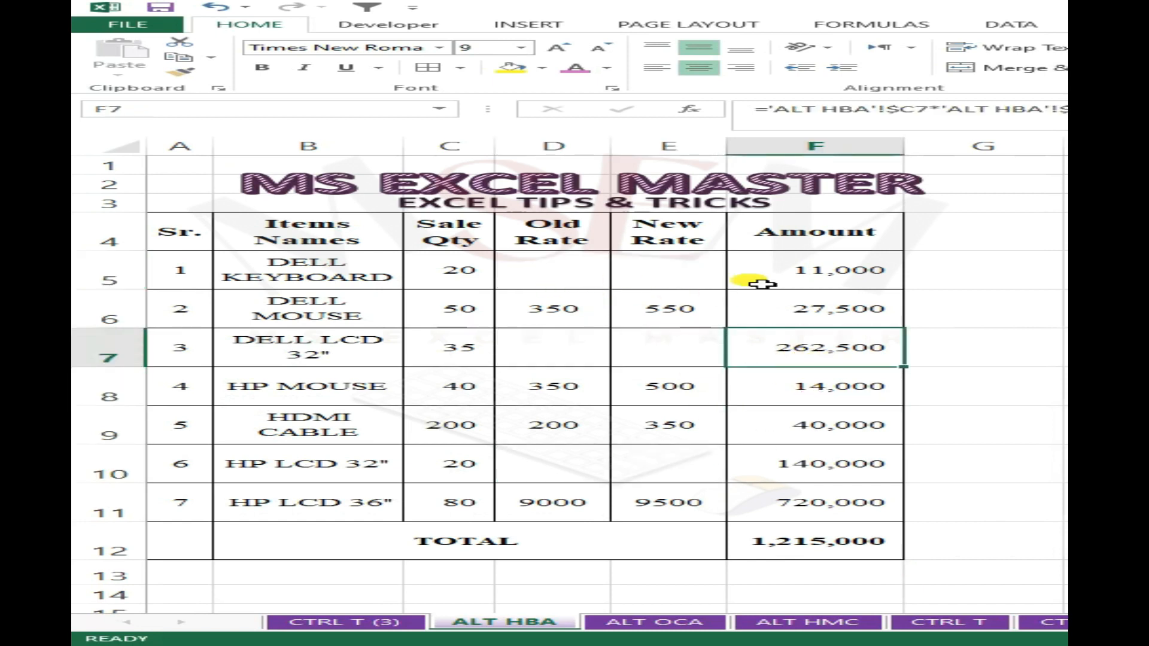
pyautogui.click(388, 297)
# - Fill the rate cells D5:E11 with yellow and set their font colour to red
pyautogui.moveTo(584, 282); pyautogui.dragTo(710, 516)
pyautogui.click(511, 67)
pyautogui.click(583, 69)
pyautogui.click(608, 67)
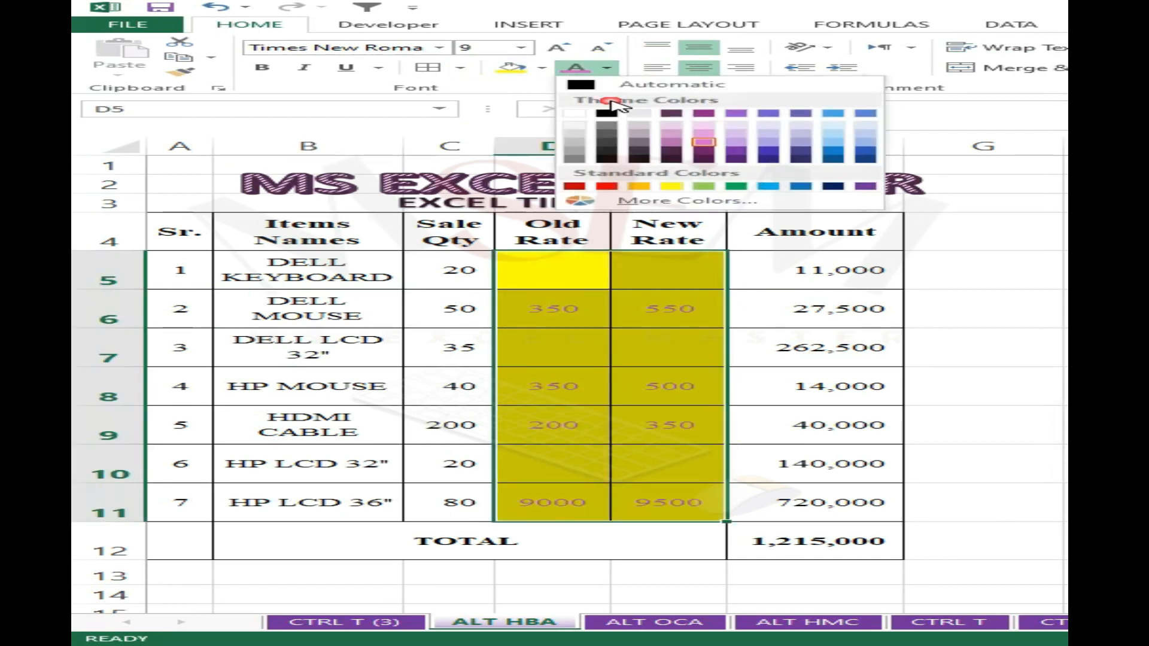
pyautogui.click(608, 186)
pyautogui.click(753, 283)
# - Apply the General format from the Custom category to the rate cells D5:E11 to unhide their values
pyautogui.click(578, 281)
pyautogui.moveTo(577, 281); pyautogui.dragTo(690, 512)
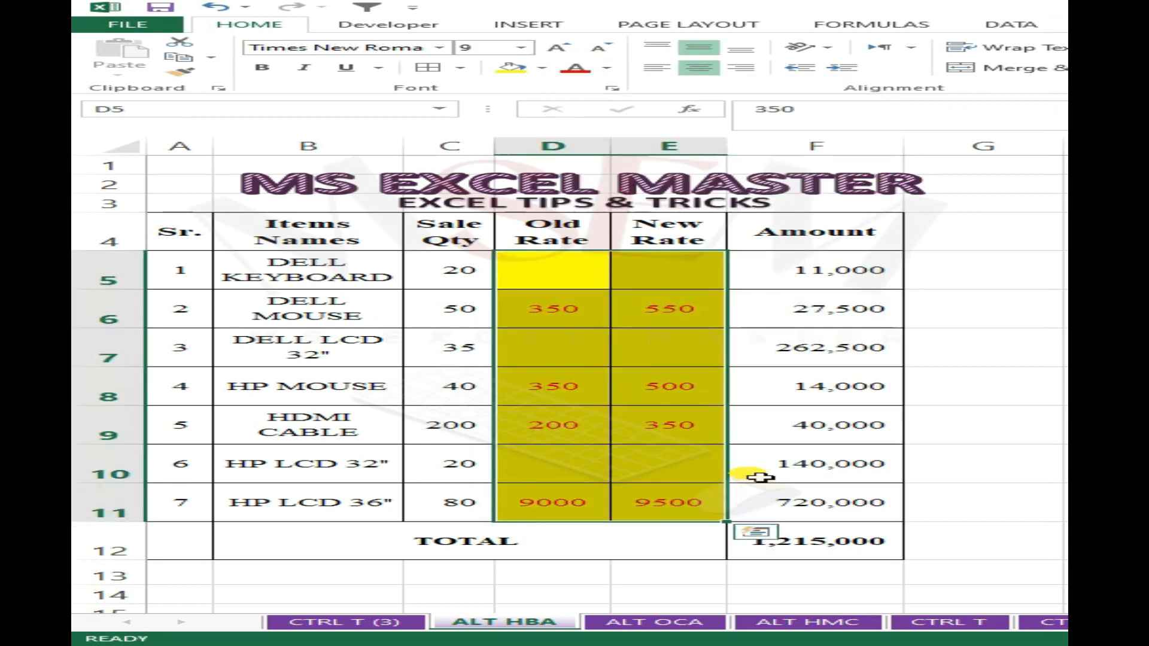
pyautogui.hotkey('ctrl', '1')
pyautogui.click(251, 438)
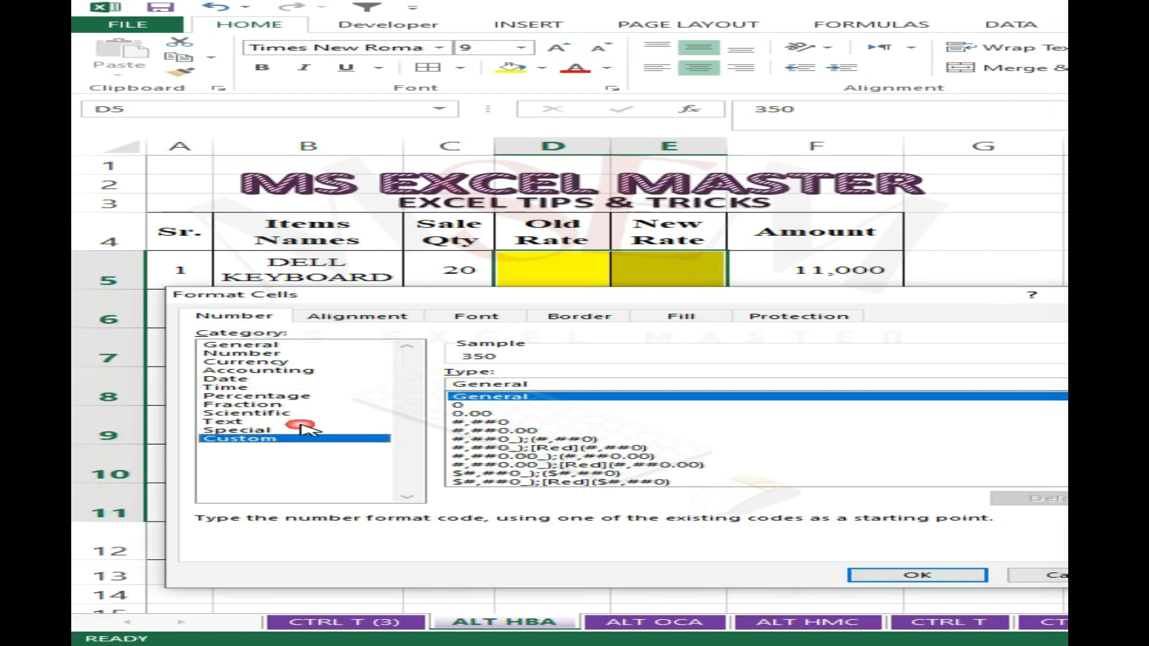
pyautogui.click(913, 573)
pyautogui.click(815, 386)
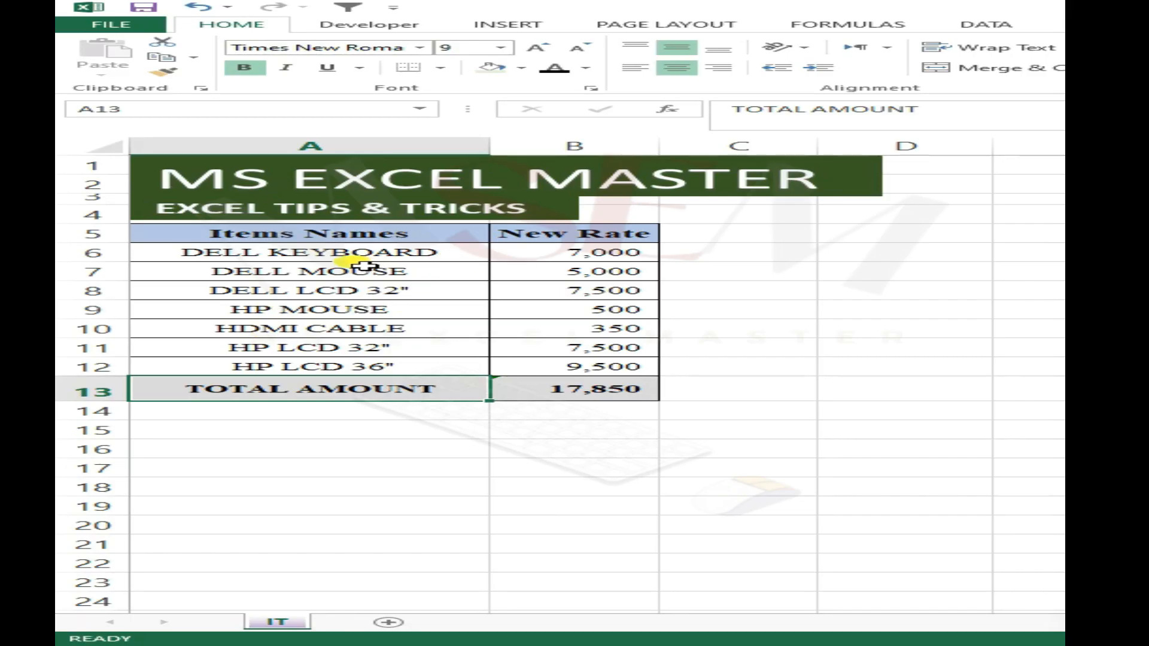
pyautogui.click(304, 352)
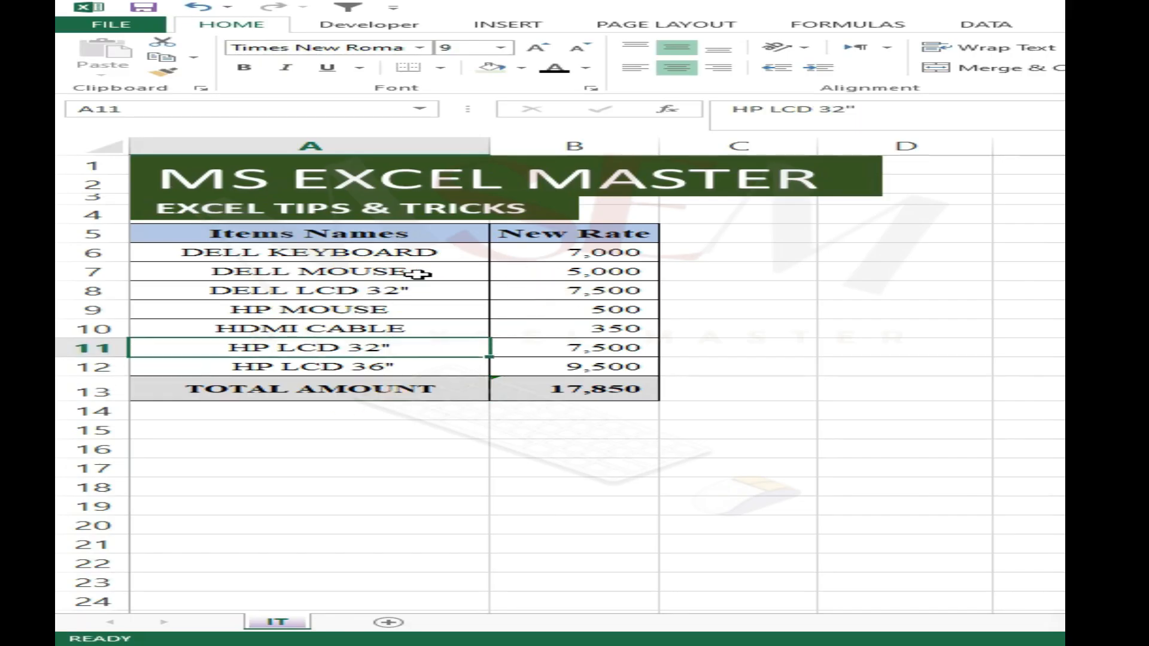
pyautogui.click(386, 290)
pyautogui.click(389, 328)
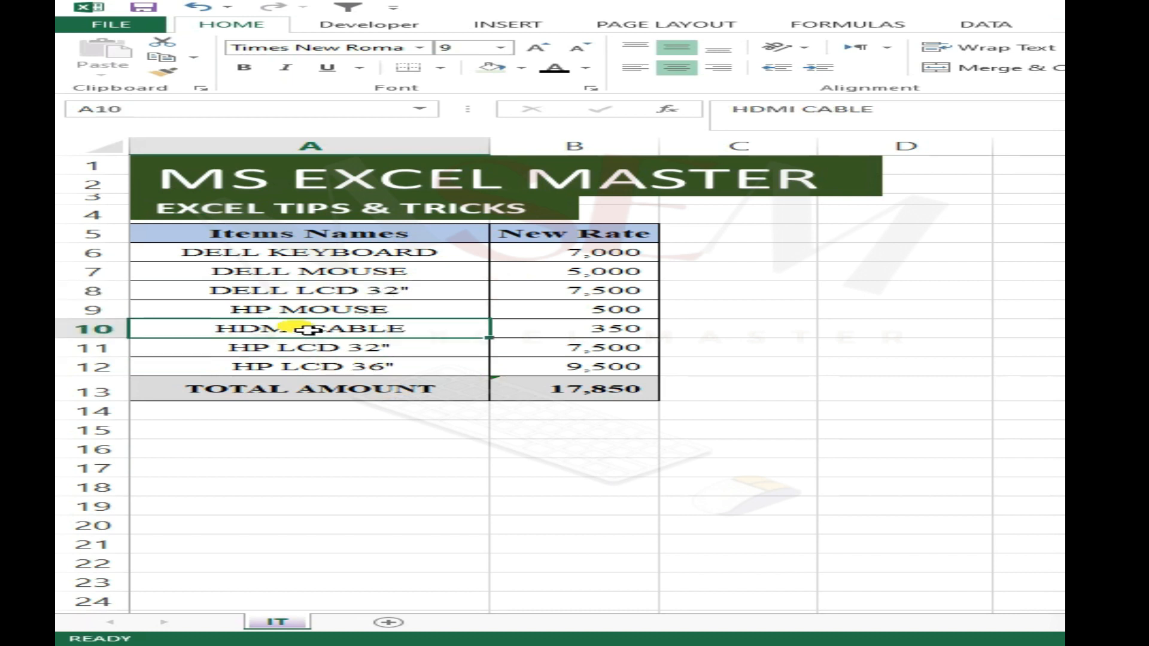
# - Enter the formula =CELL("filename") in cell A15, below the item table on the IT sheet
pyautogui.click(230, 435)
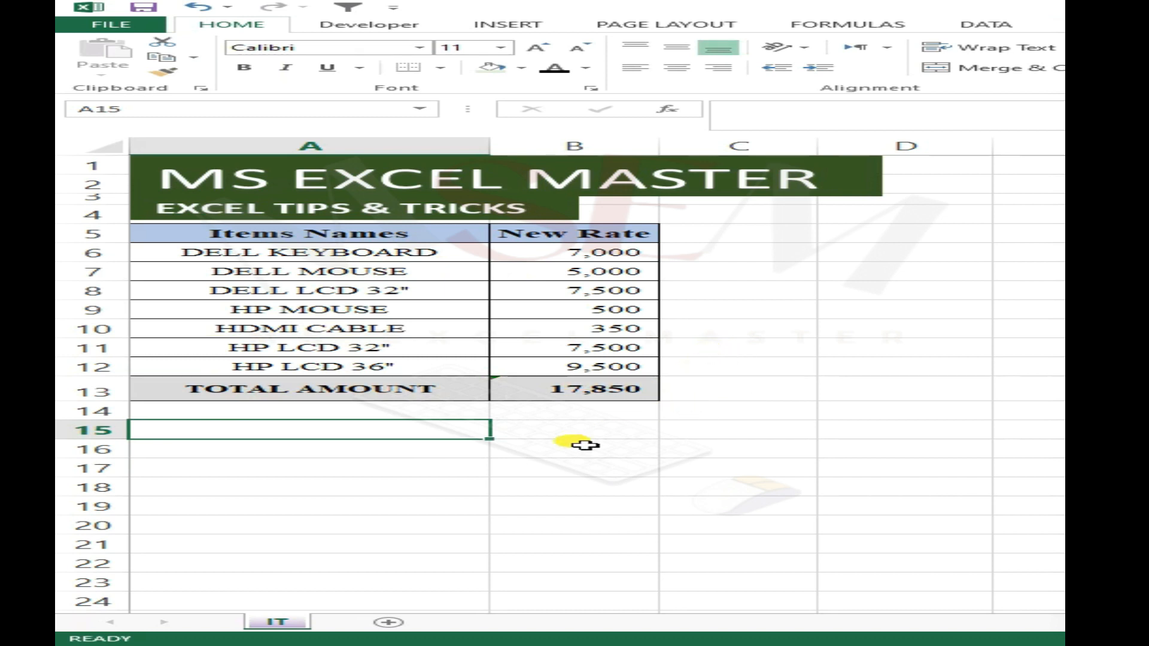
pyautogui.click(311, 455)
pyautogui.click(339, 432)
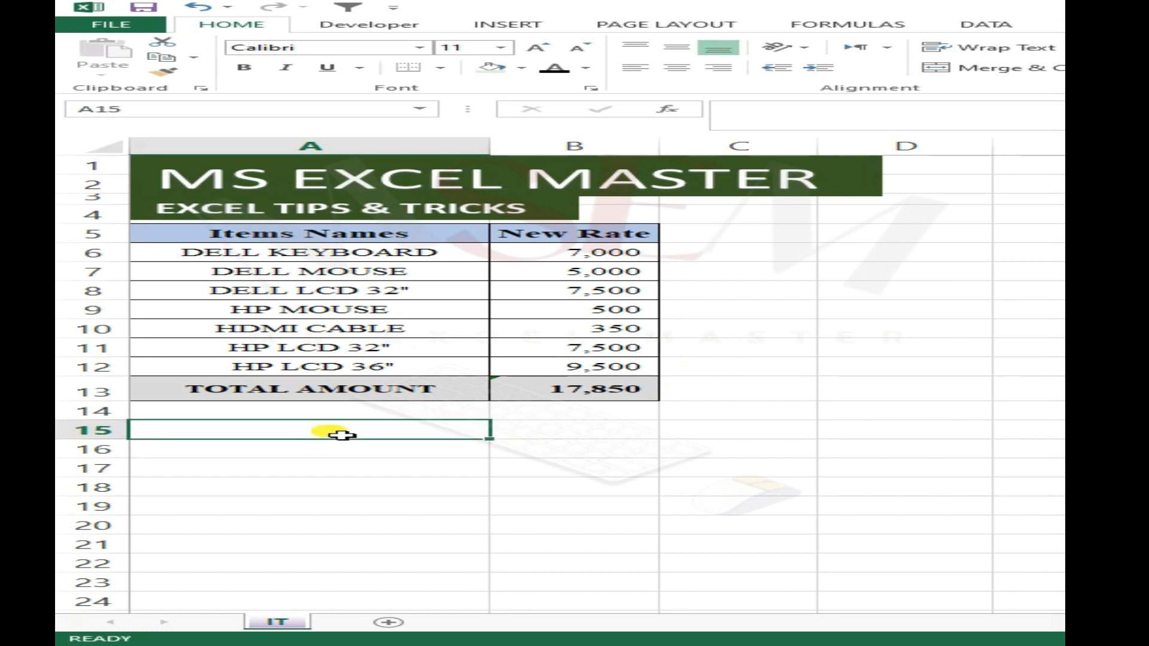
pyautogui.write('=CEL')
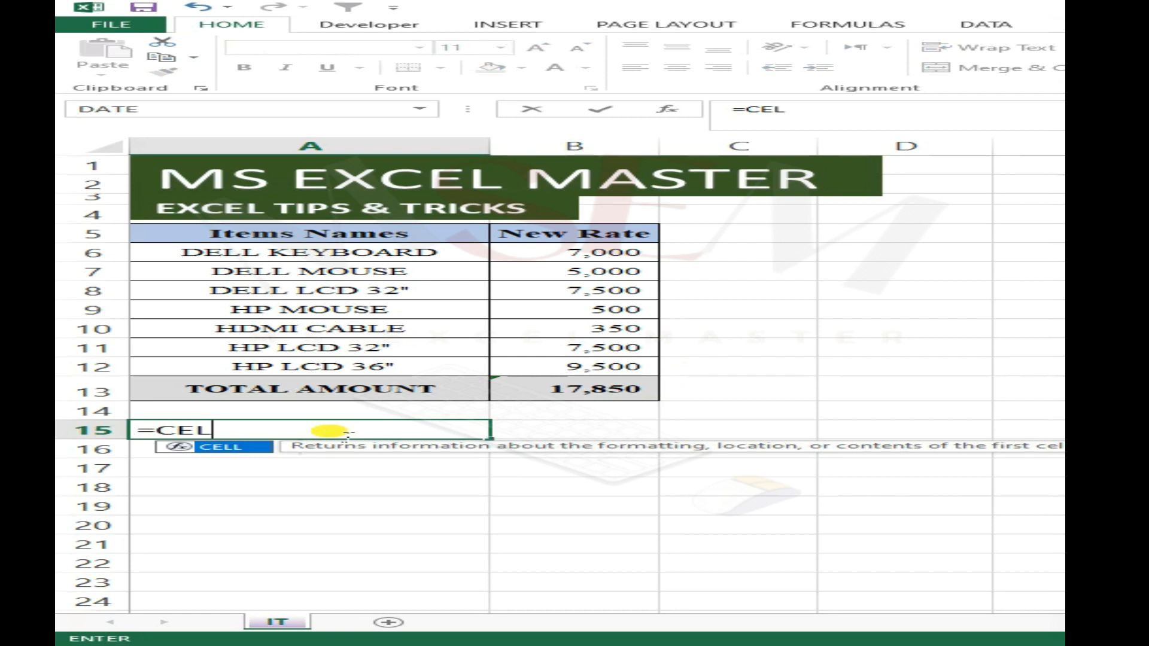
pyautogui.press('Tab')
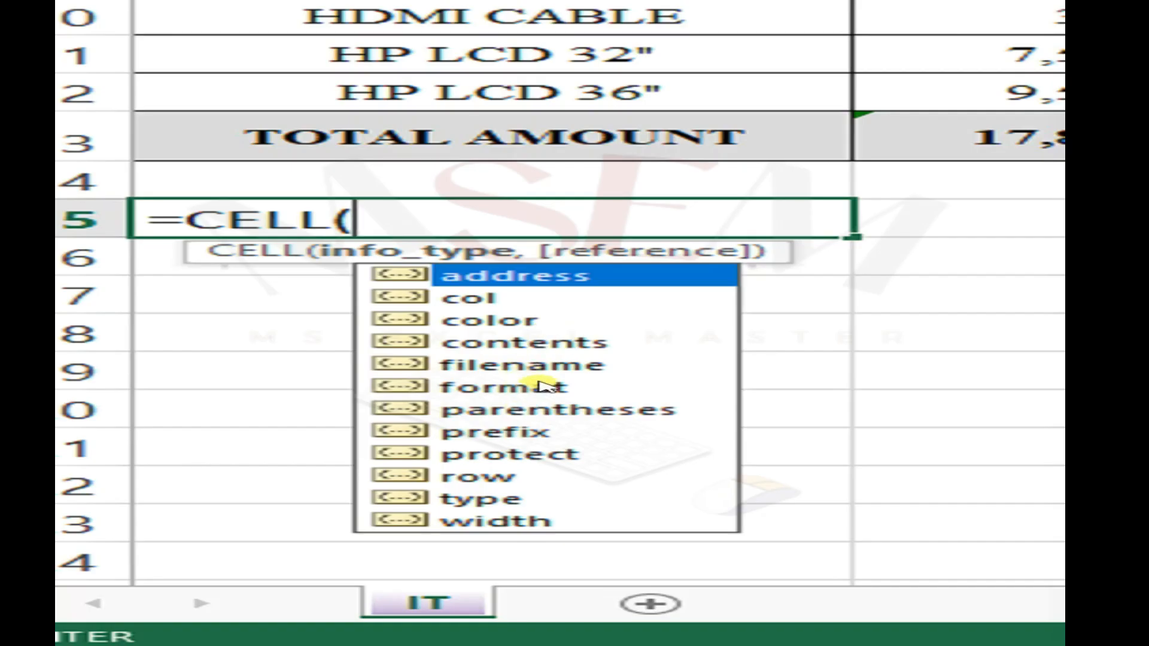
pyautogui.click(341, 505)
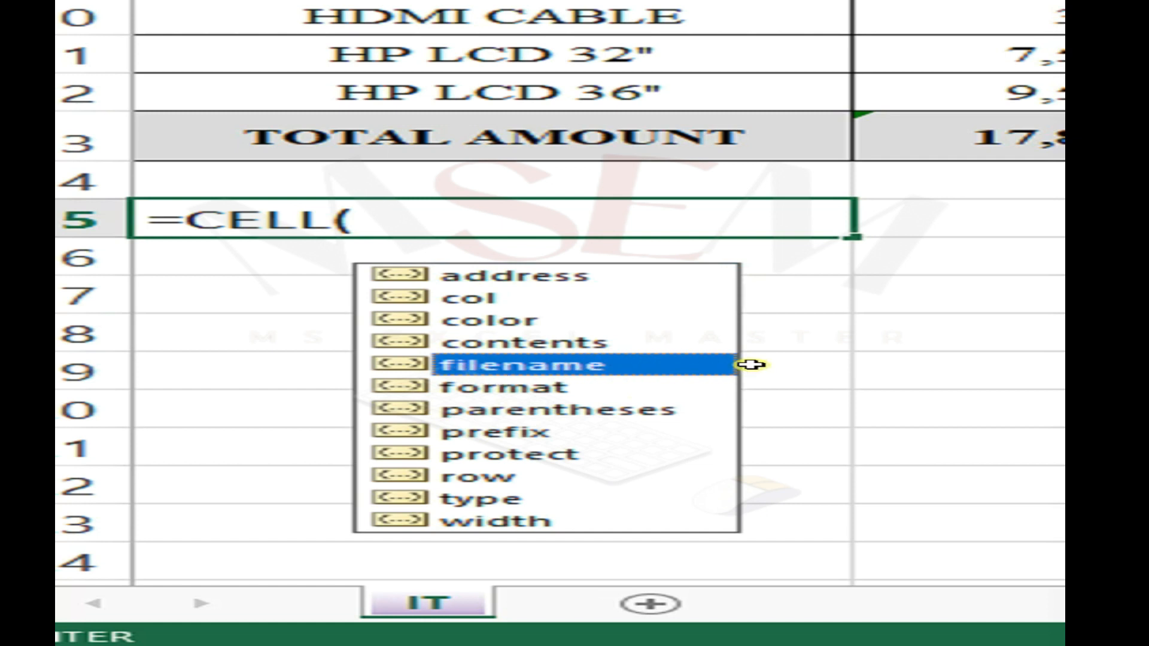
pyautogui.press('Tab')
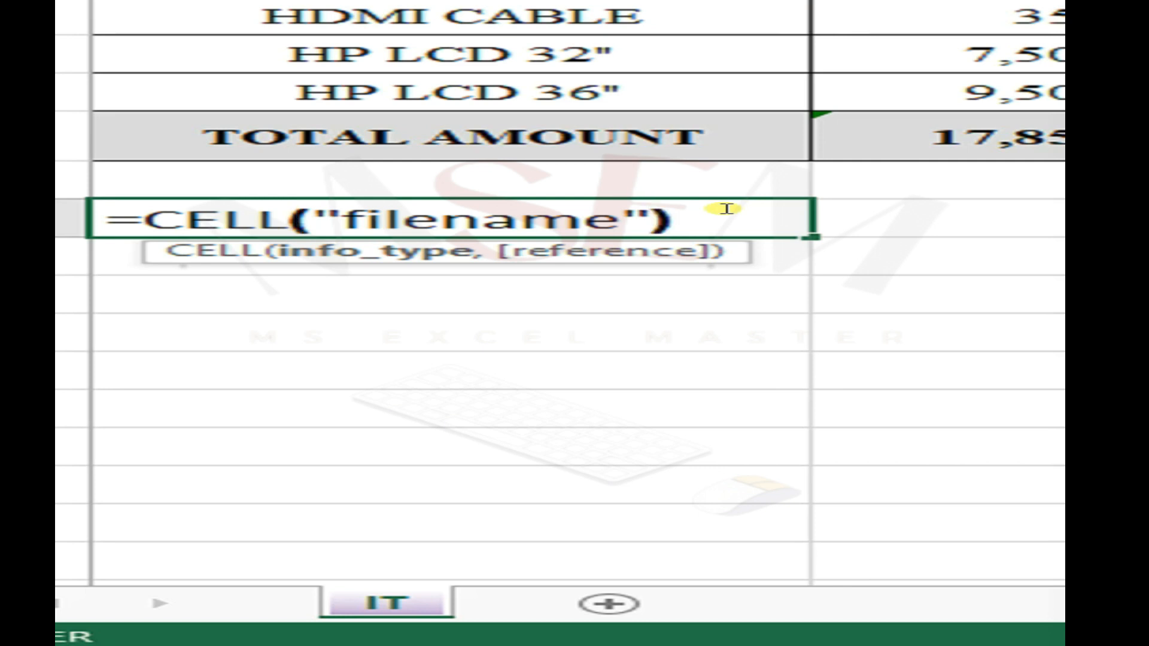
pyautogui.press('Return')
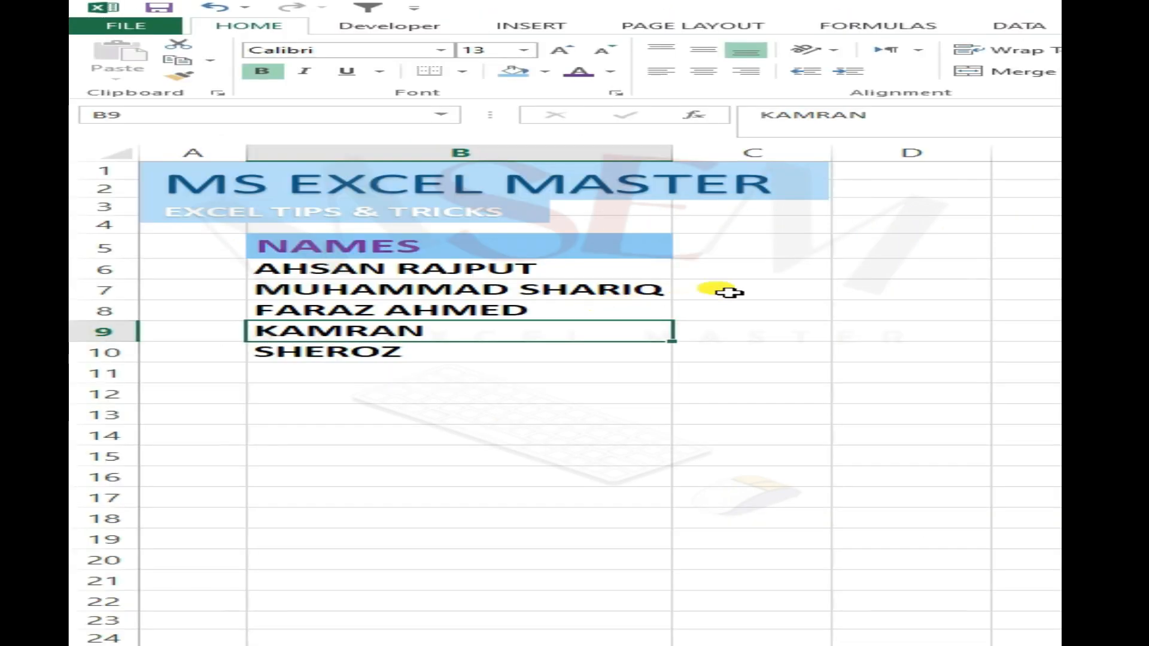
pyautogui.click(730, 290)
pyautogui.moveTo(402, 259); pyautogui.dragTo(450, 564)
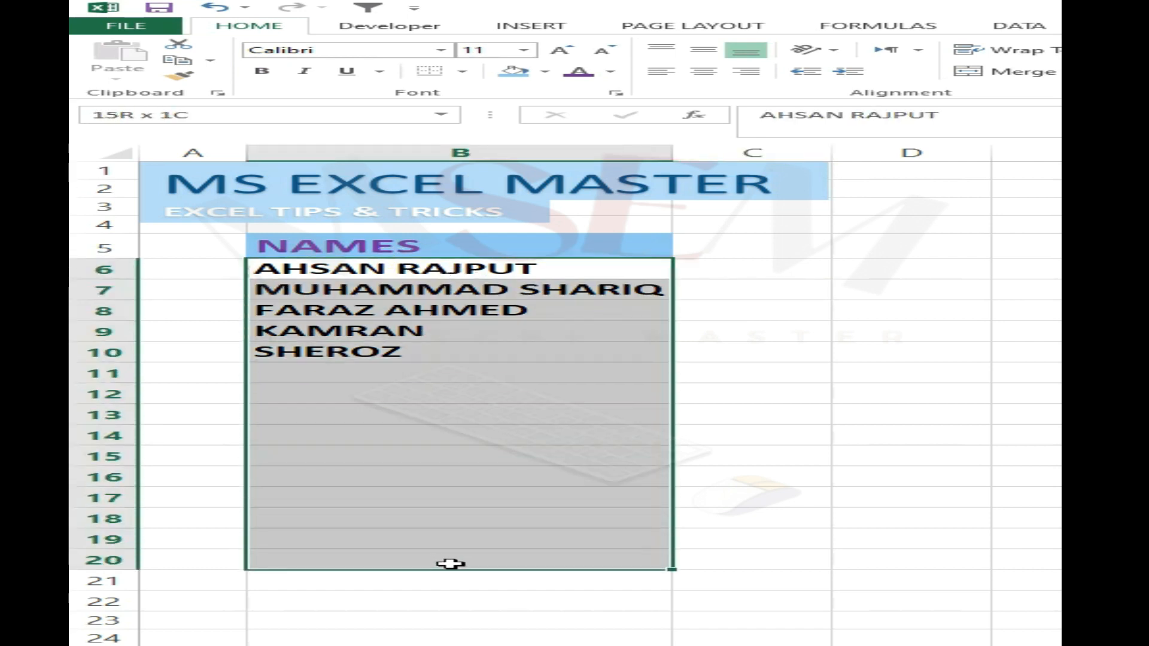
pyautogui.click(751, 413)
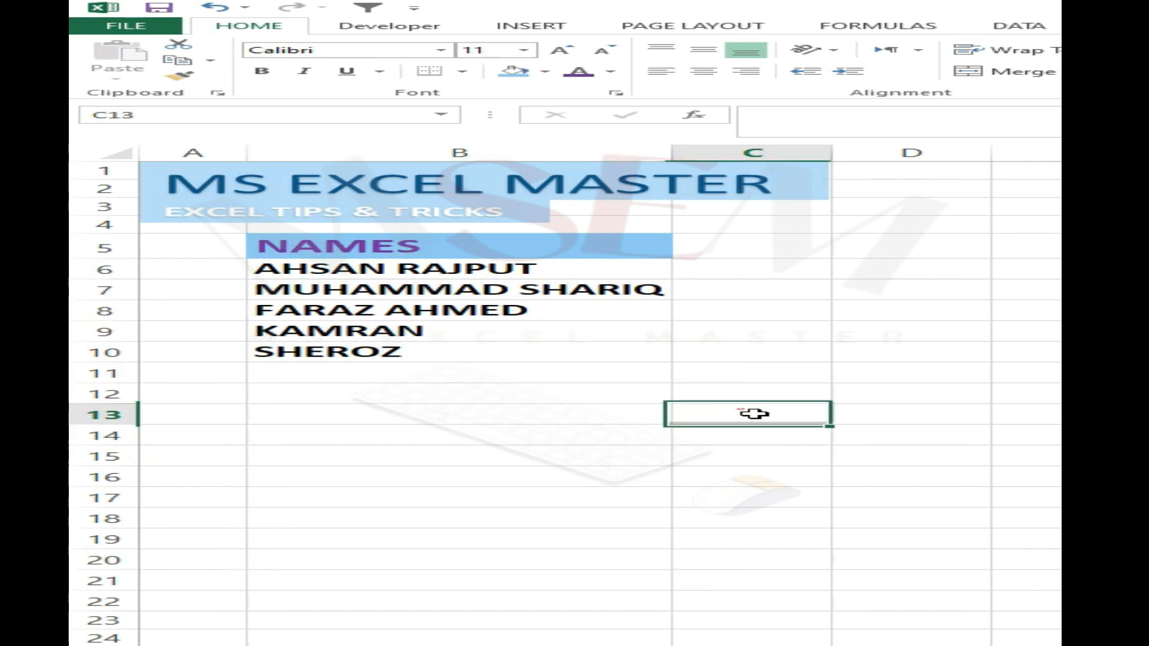
pyautogui.click(417, 372)
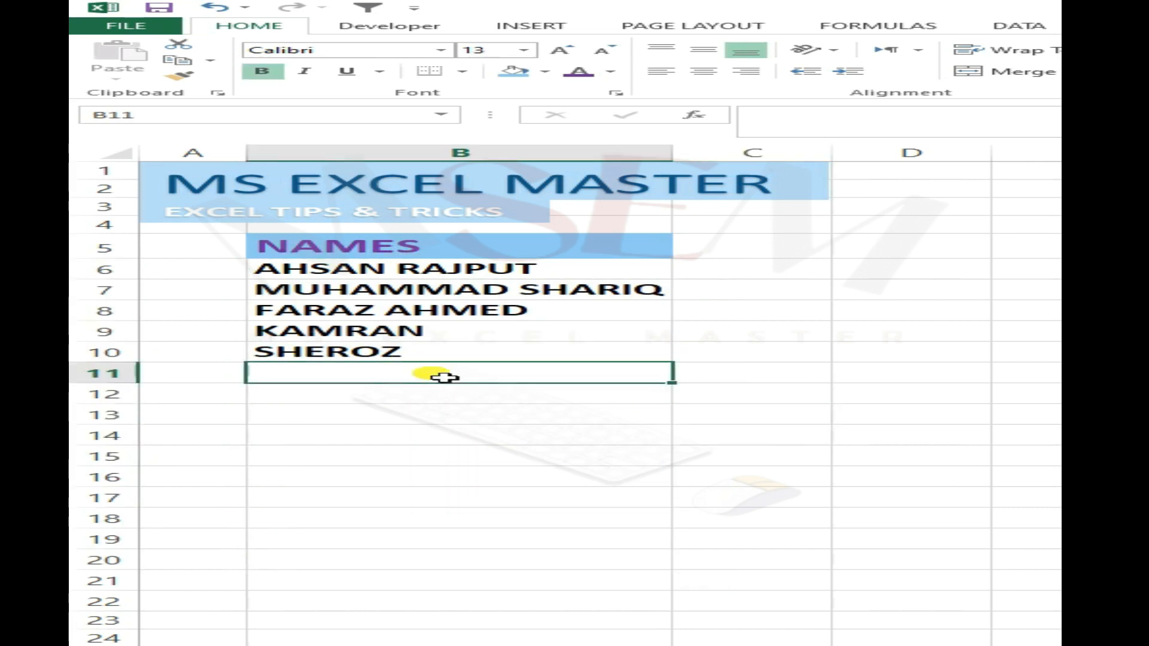
pyautogui.press('Up')
pyautogui.press('Down')
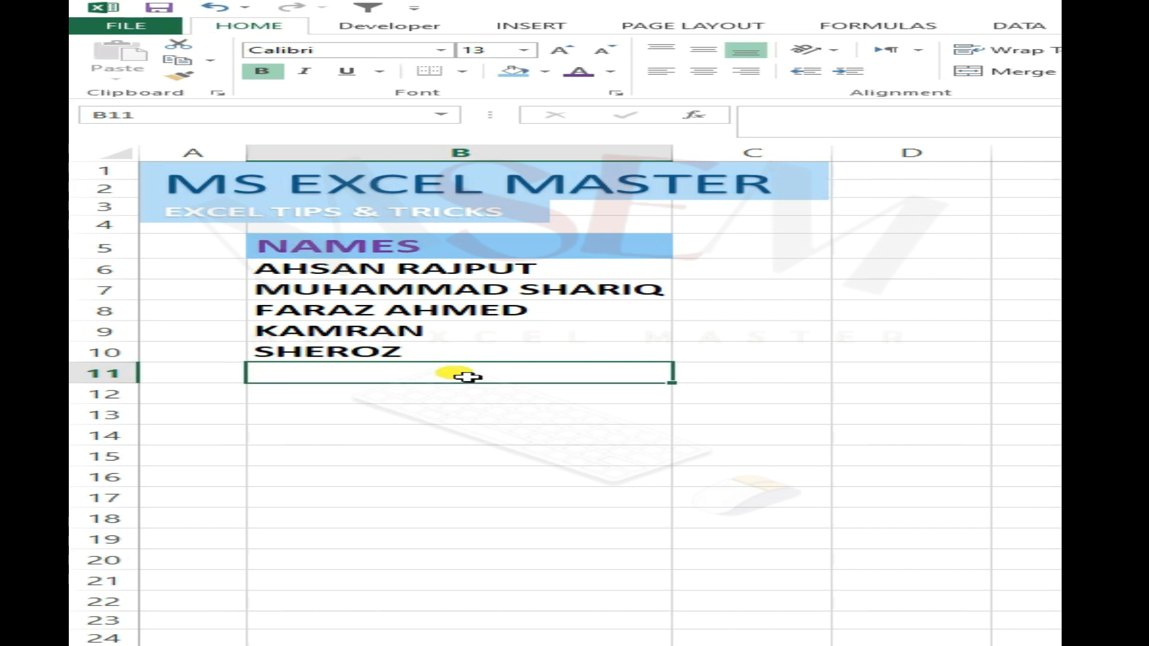
# - Enter the name from B9 again in cell B11, directly below the NAMES list
pyautogui.click(311, 335)
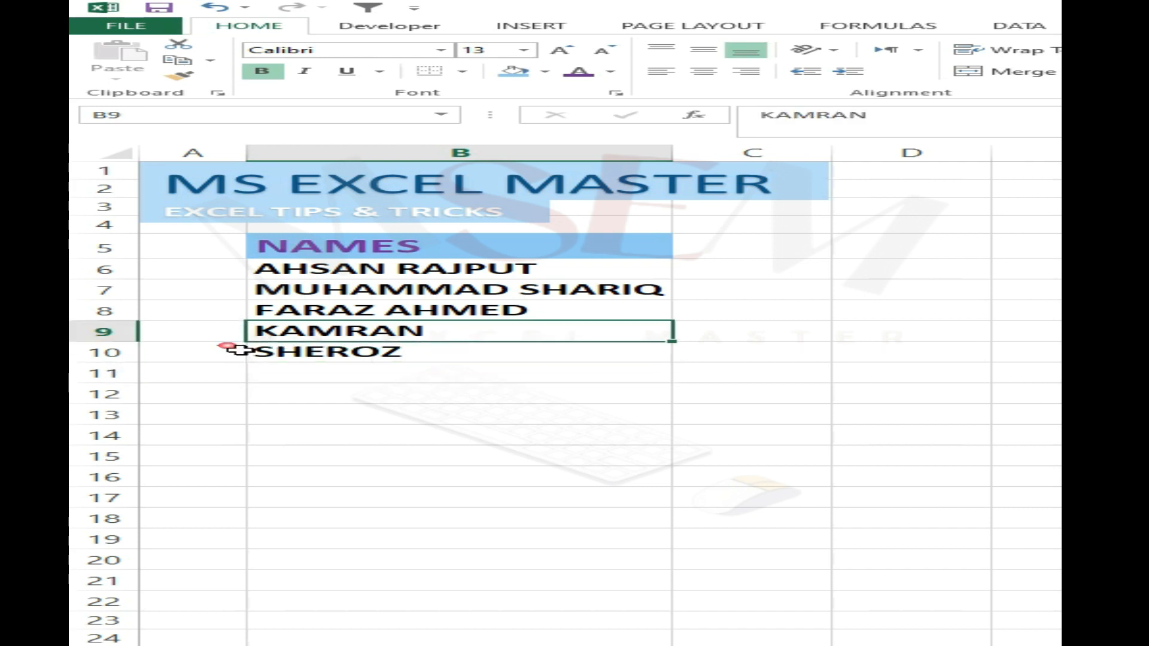
pyautogui.click(450, 375)
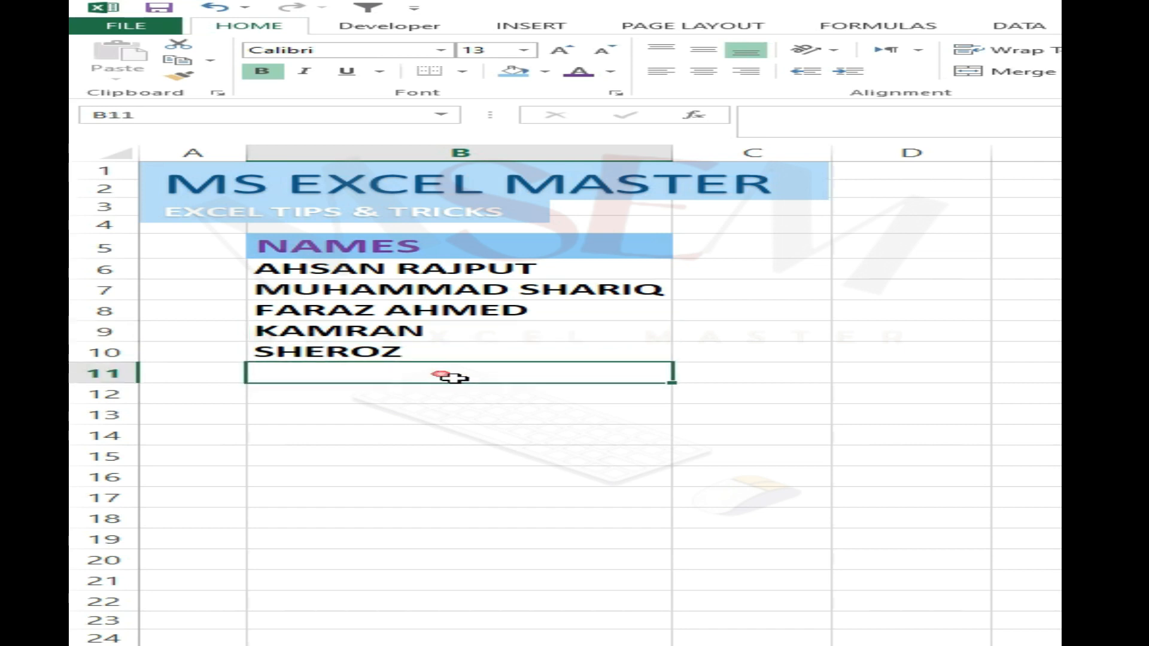
pyautogui.write('KAMRAN')
pyautogui.press('Return')
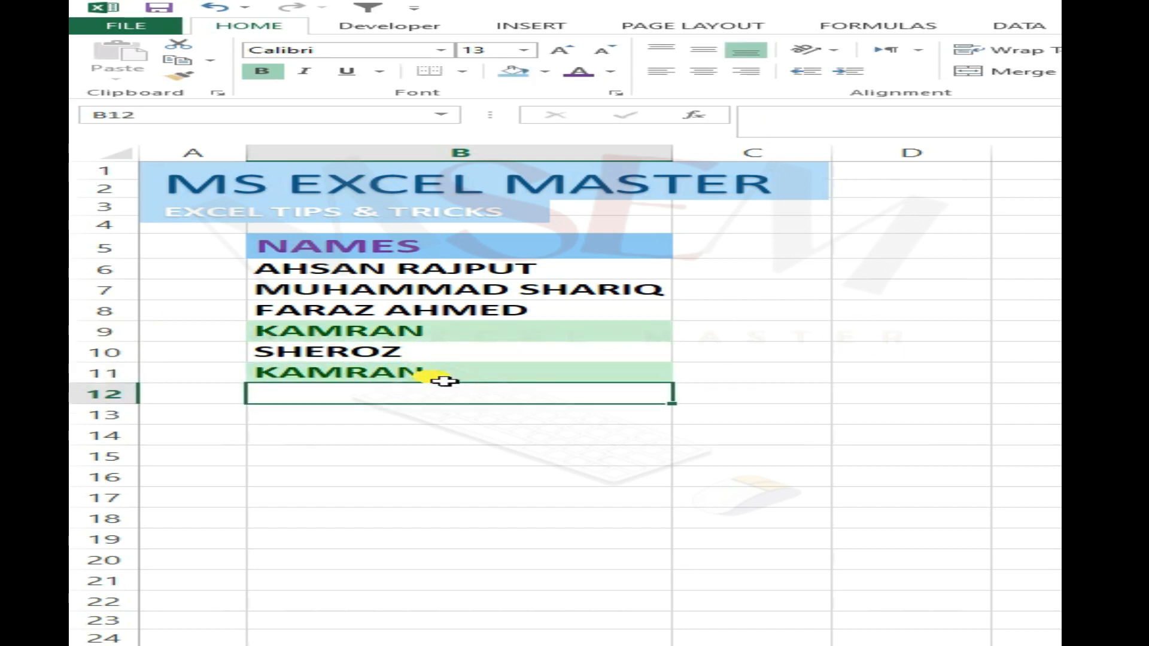
pyautogui.click(759, 358)
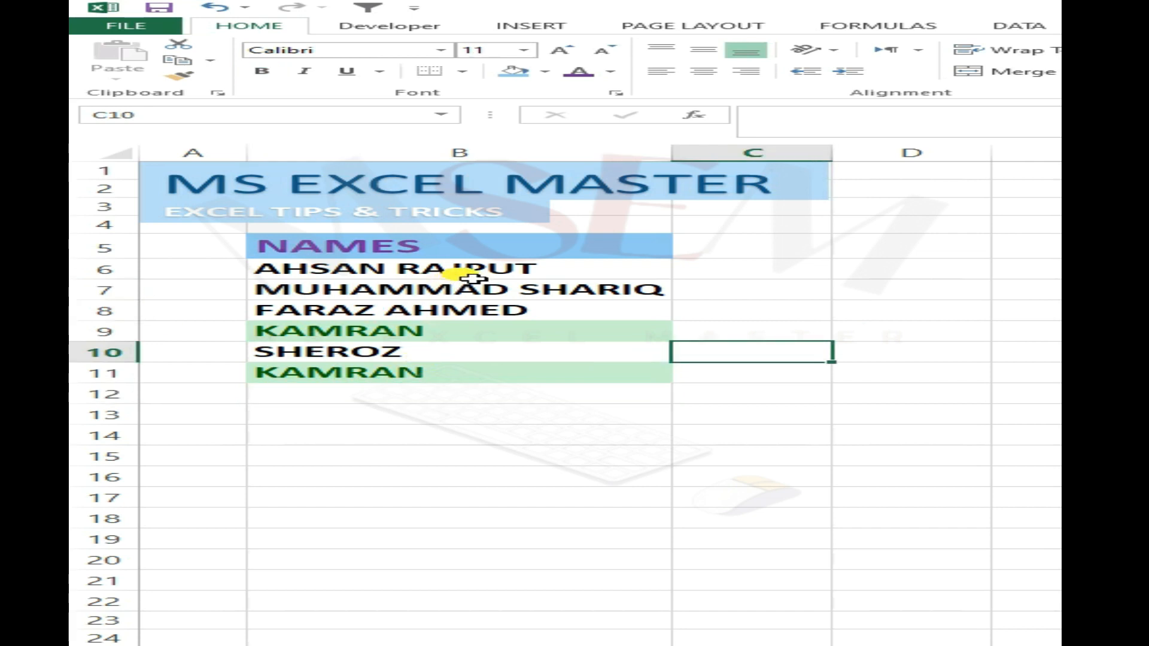
# - Apply a Duplicate Values conditional formatting rule to B6:B70 with Yellow Fill with Dark Yellow Text
pyautogui.moveTo(479, 272); pyautogui.dragTo(461, 624)
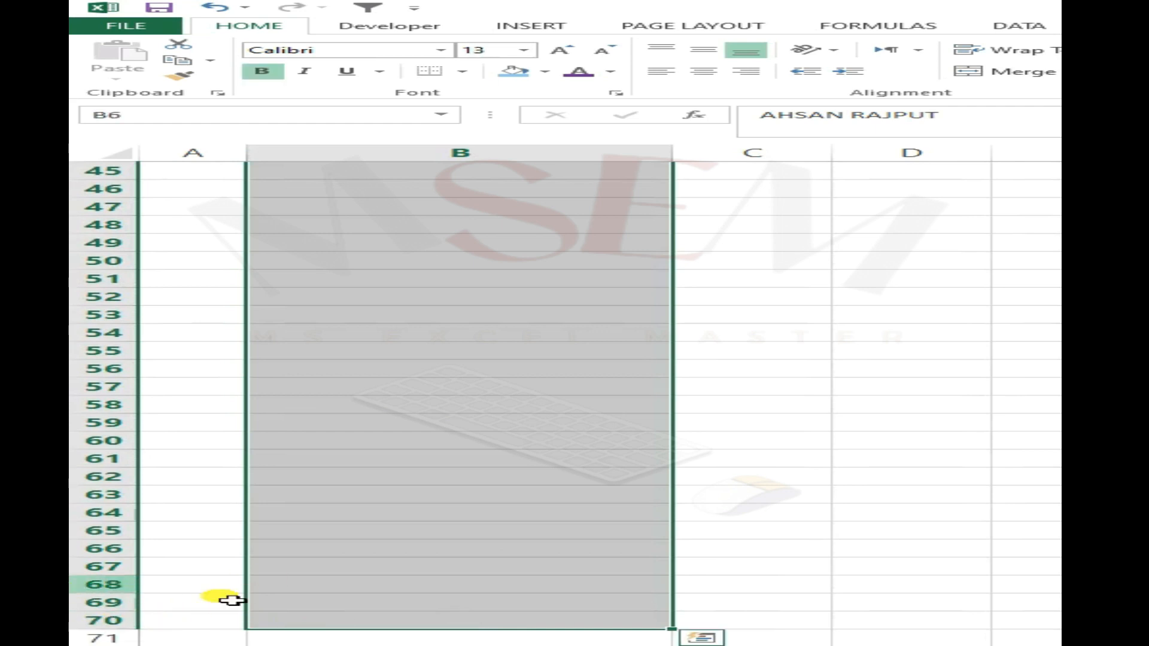
pyautogui.scroll(15, 702, 534)
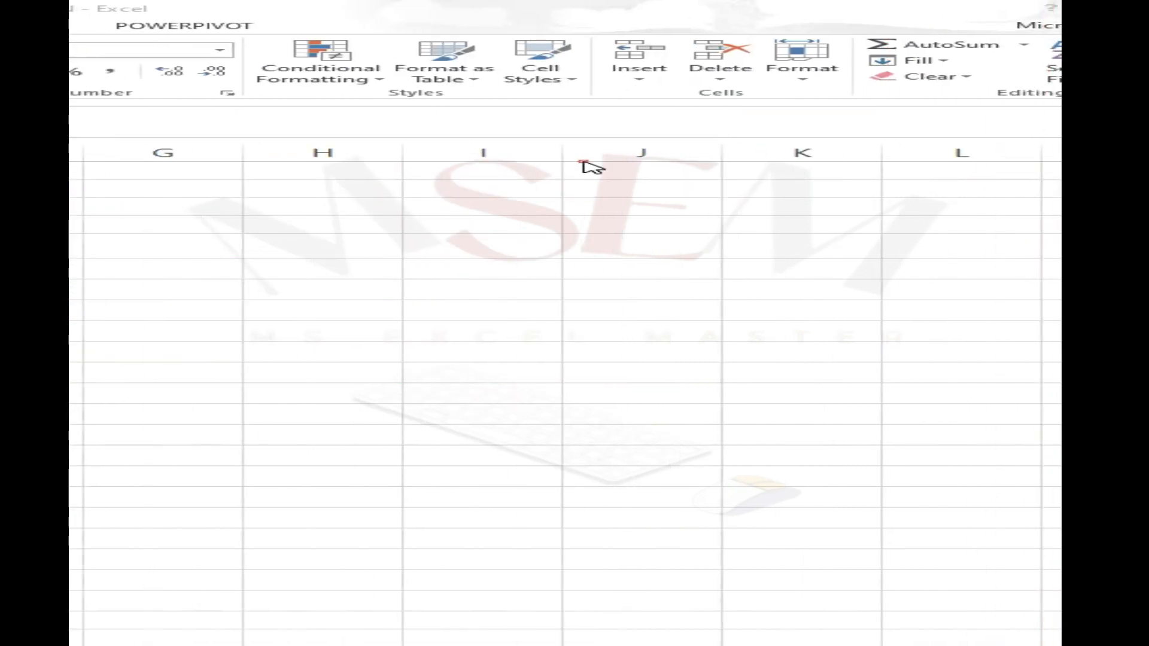
pyautogui.click(330, 80)
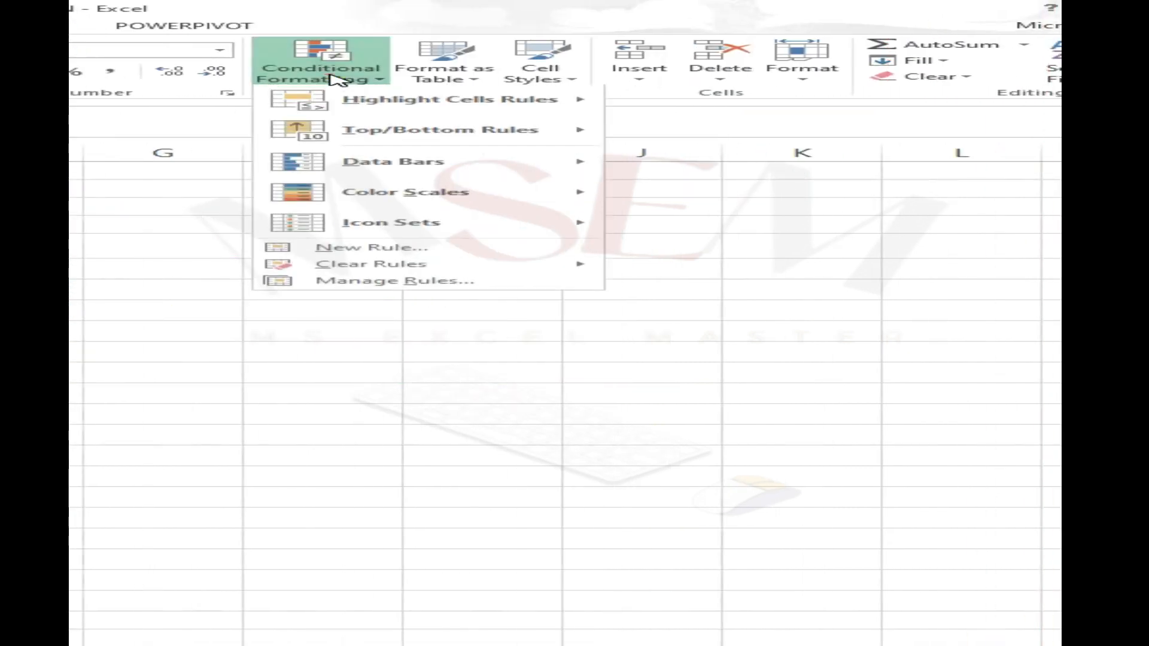
pyautogui.moveTo(398, 99)
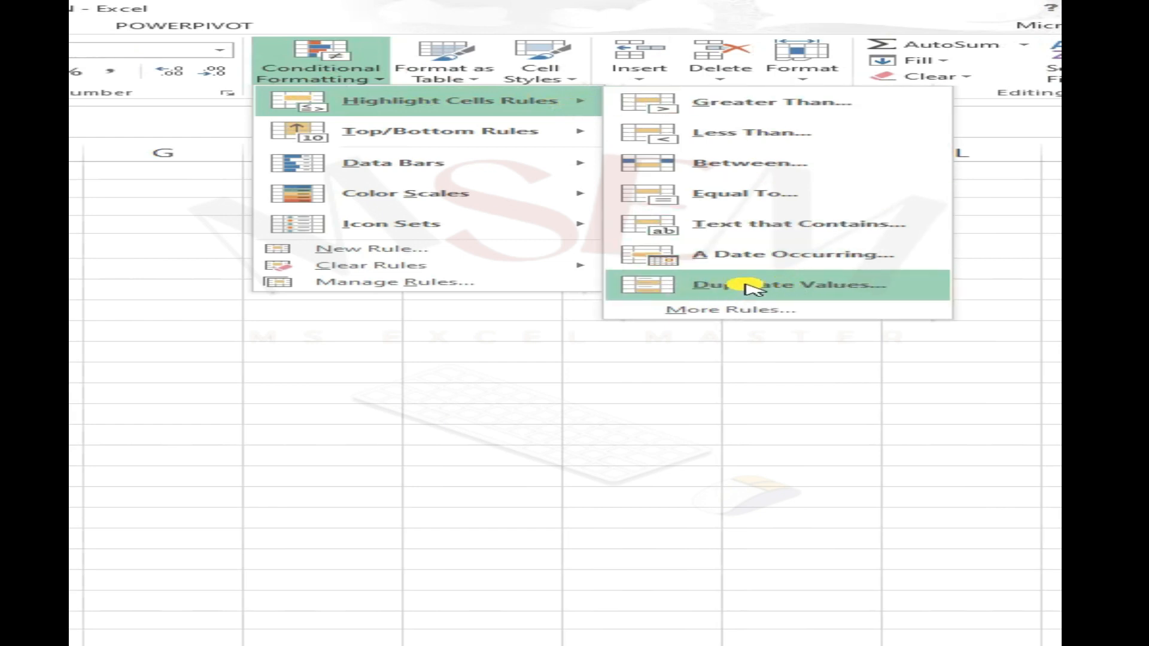
pyautogui.click(835, 286)
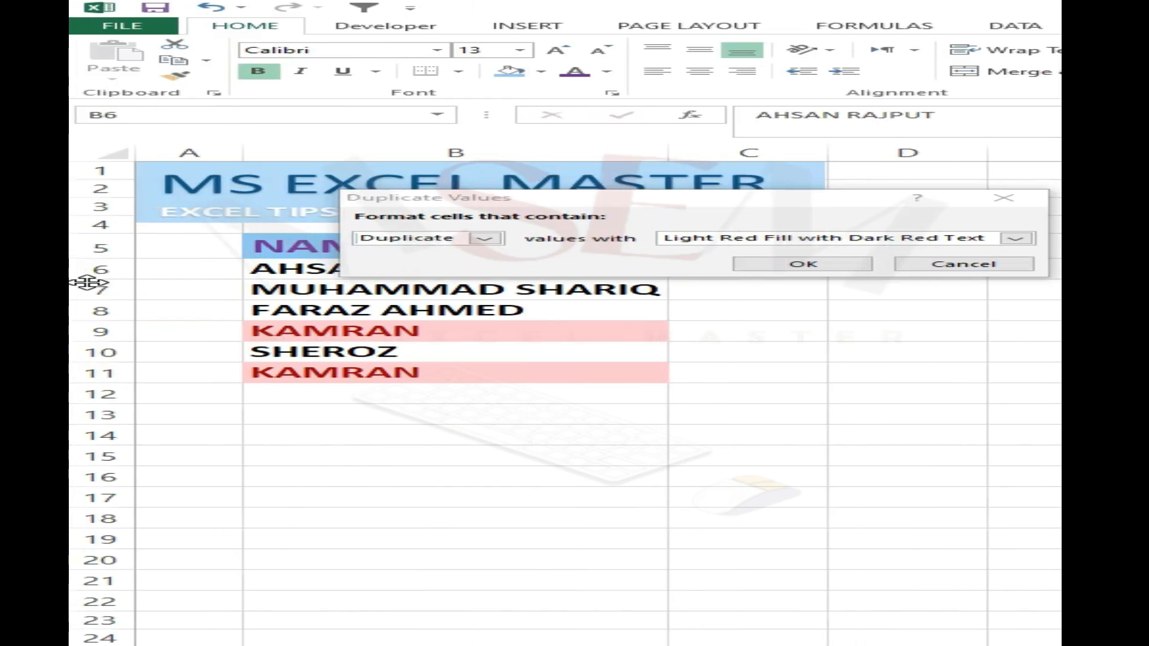
pyautogui.moveTo(573, 198); pyautogui.dragTo(585, 143)
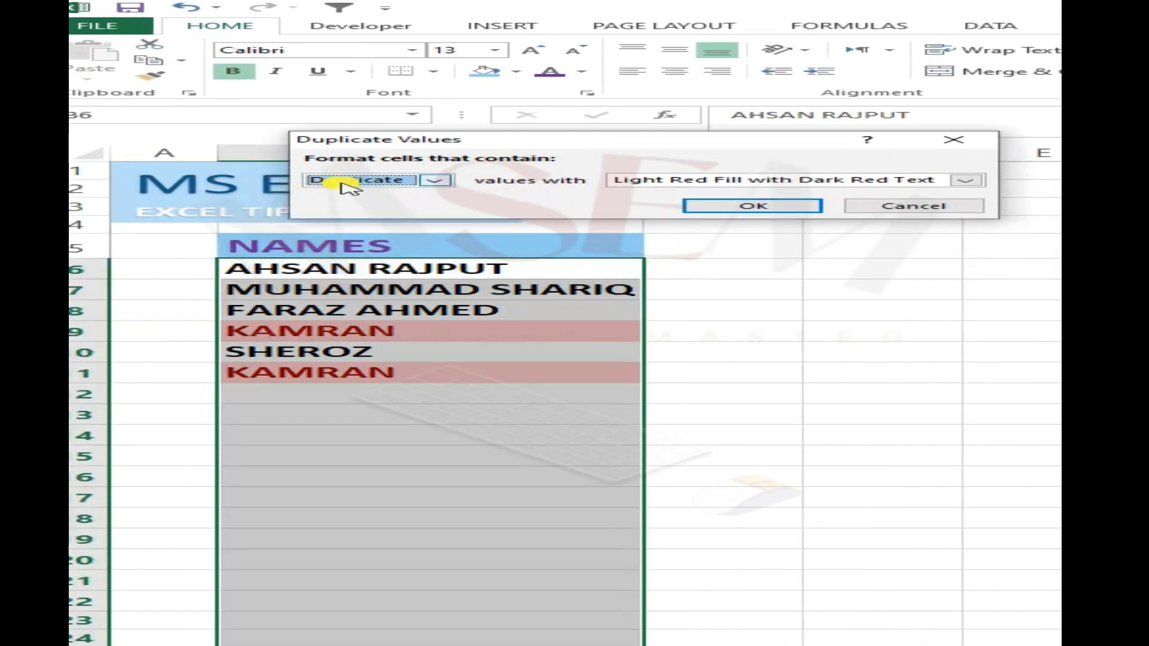
pyautogui.click(371, 194)
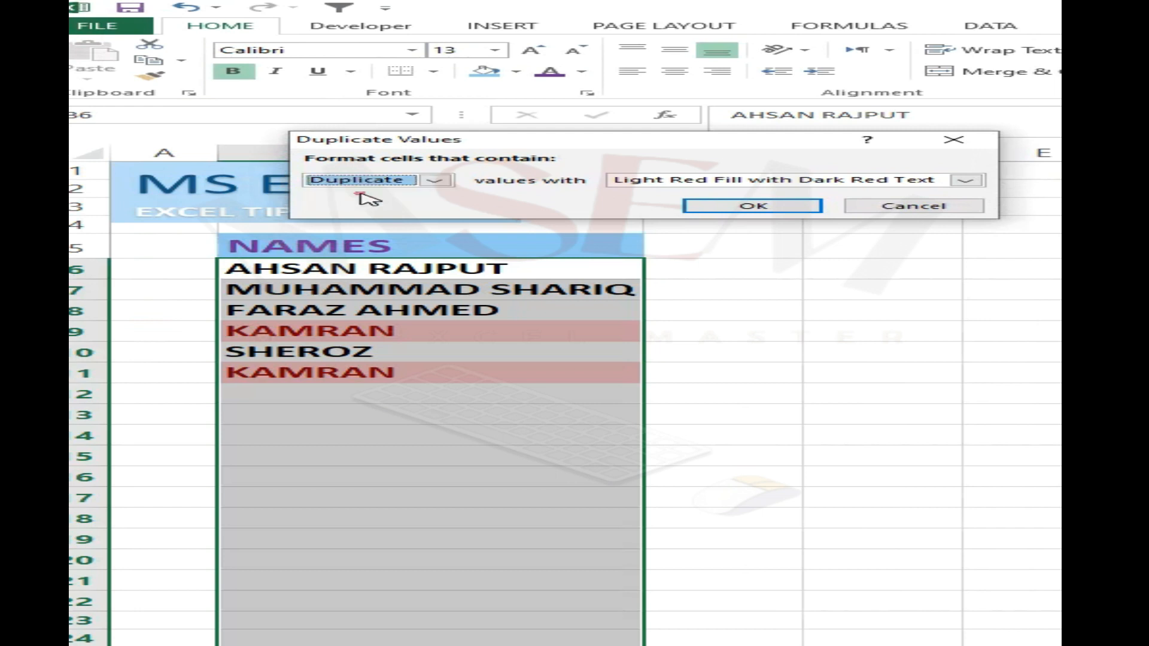
pyautogui.click(964, 180)
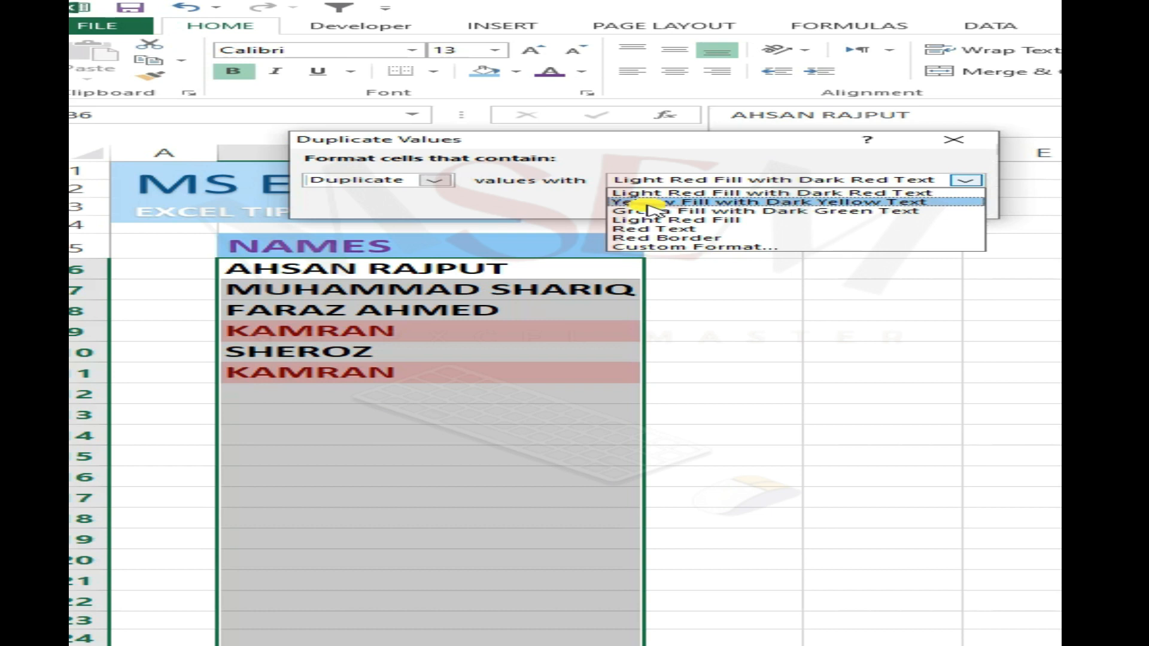
pyautogui.click(742, 202)
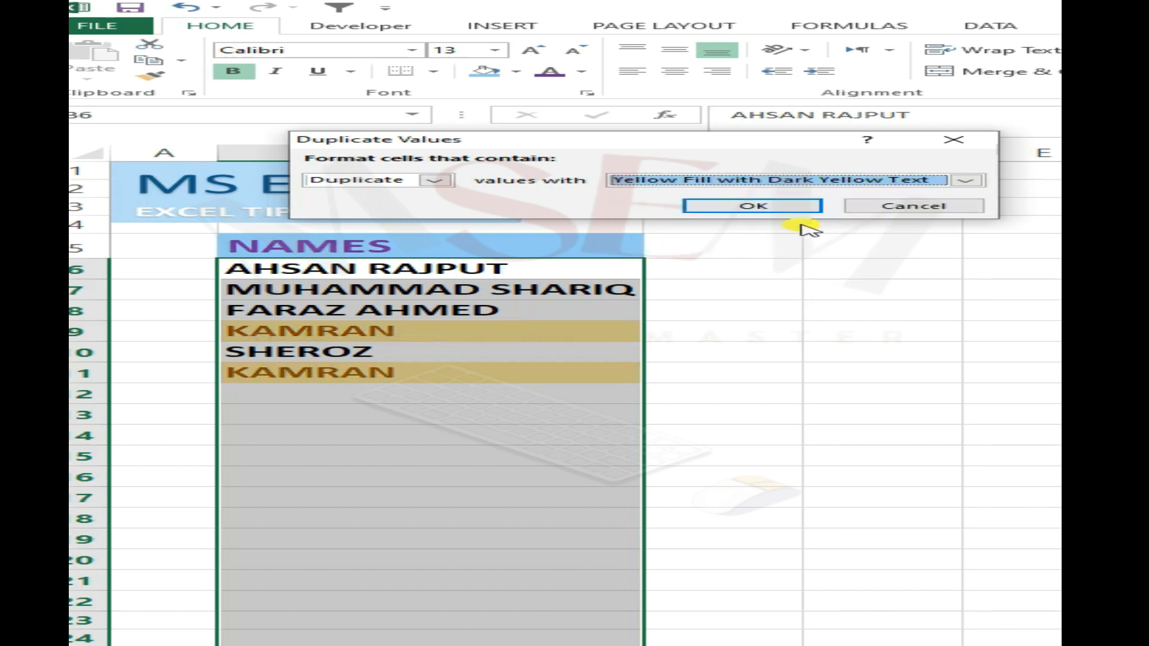
pyautogui.click(764, 210)
pyautogui.click(680, 366)
# - Enter the name from B10 again in cell B12 to test the duplicate highlighting
pyautogui.click(364, 394)
pyautogui.click(371, 393)
pyautogui.write('SHEROZ')
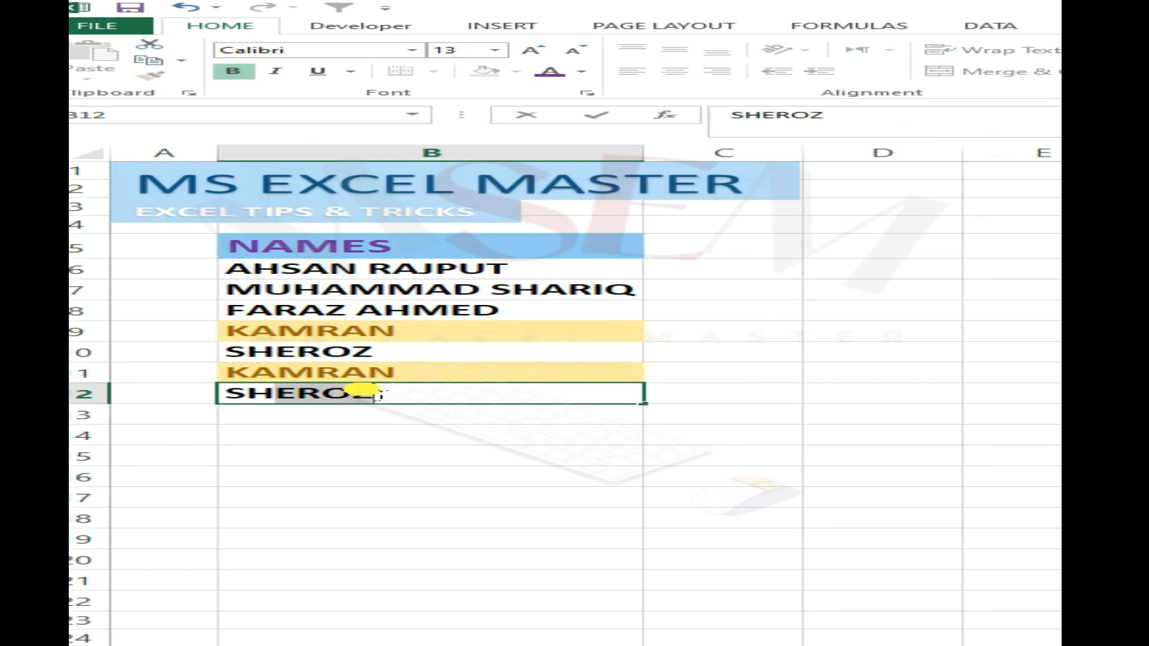
pyautogui.press('Return')
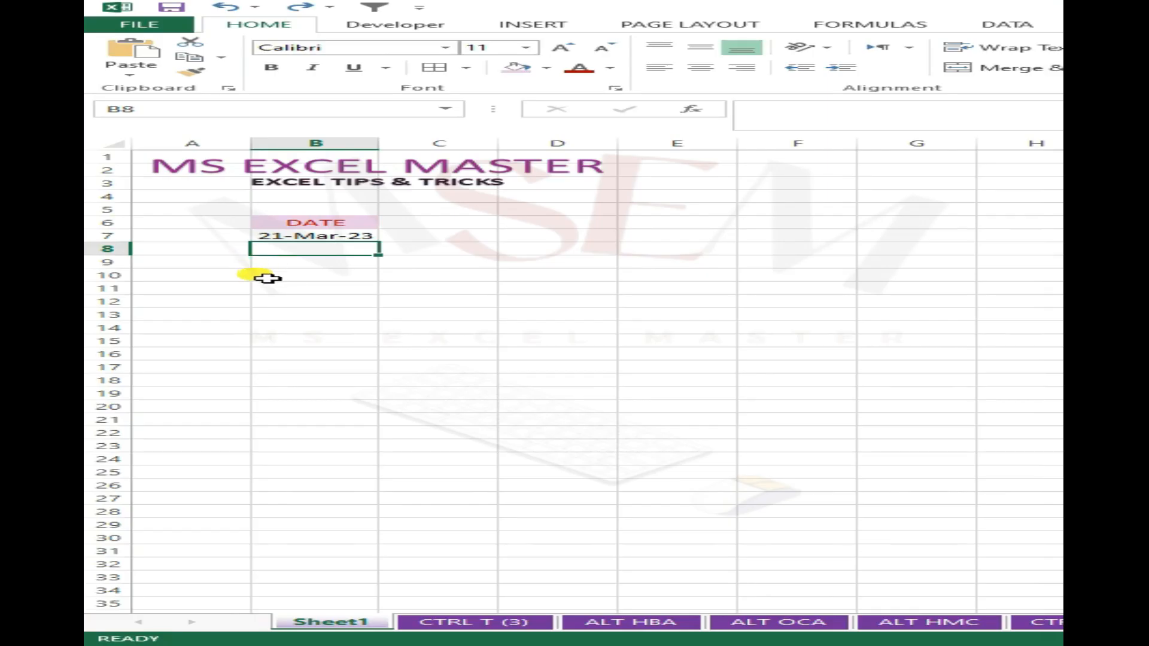
# - Fill the date in B7 down through B25 as a daily series on Sheet1
pyautogui.click(243, 262)
pyautogui.click(329, 249)
pyautogui.moveTo(300, 254); pyautogui.dragTo(326, 292)
pyautogui.click(305, 380)
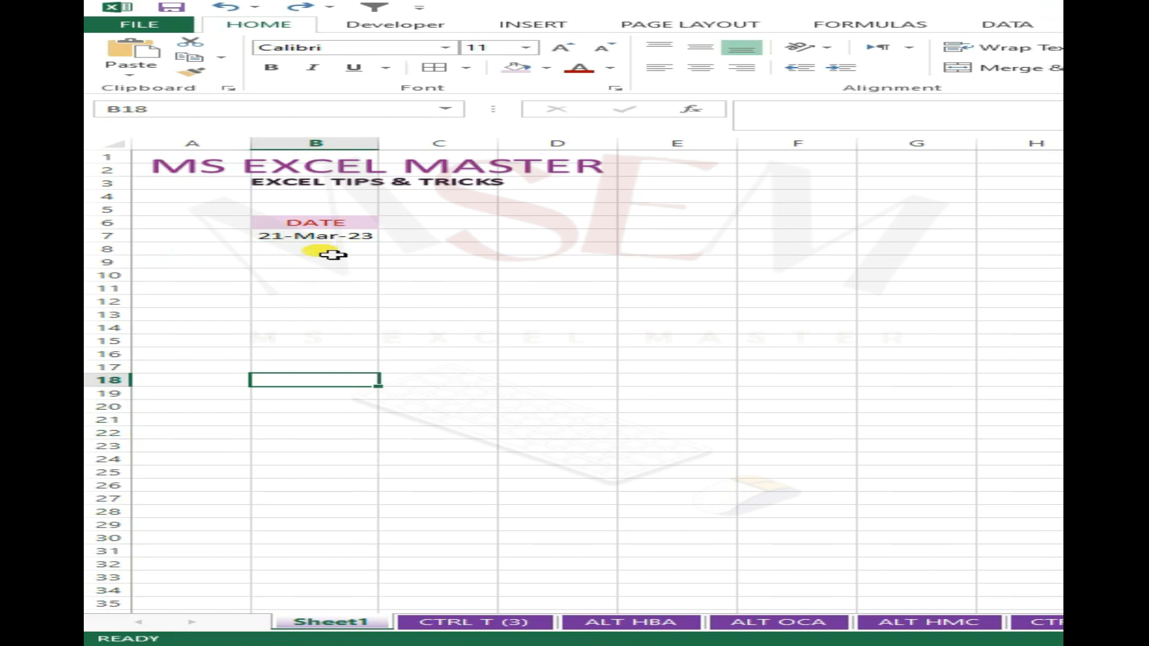
pyautogui.moveTo(333, 251); pyautogui.dragTo(409, 481)
pyautogui.click(435, 241)
# - Clear the filled dates in B8:B25, keeping only the first date in B7
pyautogui.click(305, 237)
pyautogui.click(307, 249)
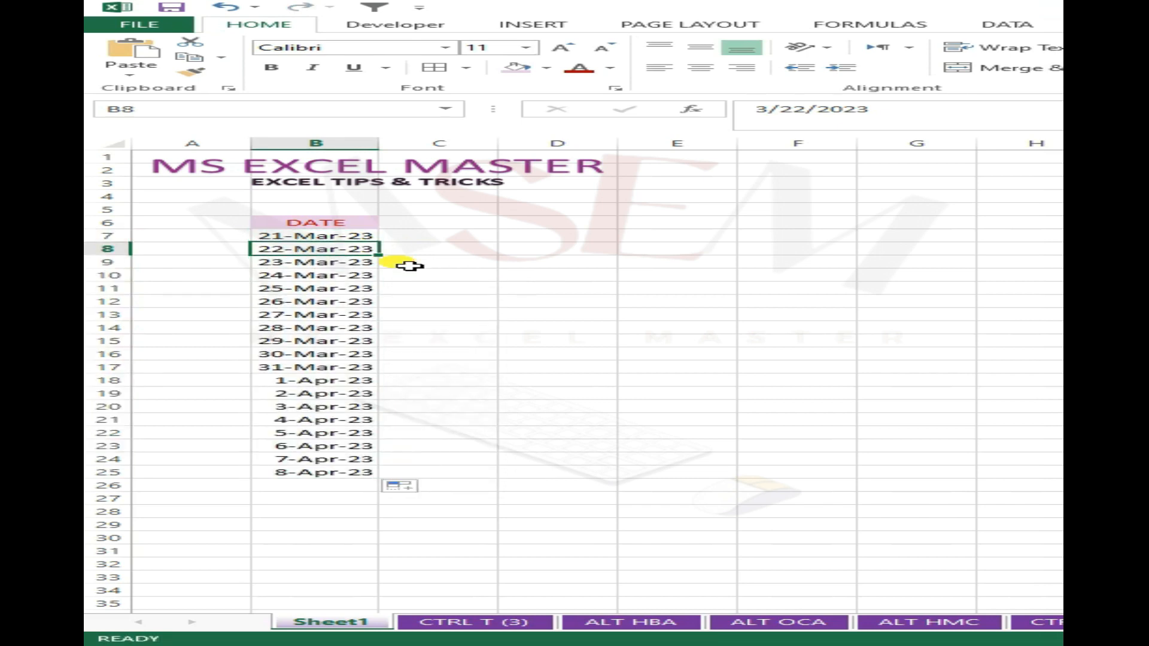
pyautogui.hotkey('ctrl', 'shift', 'Down')
pyautogui.press('Delete')
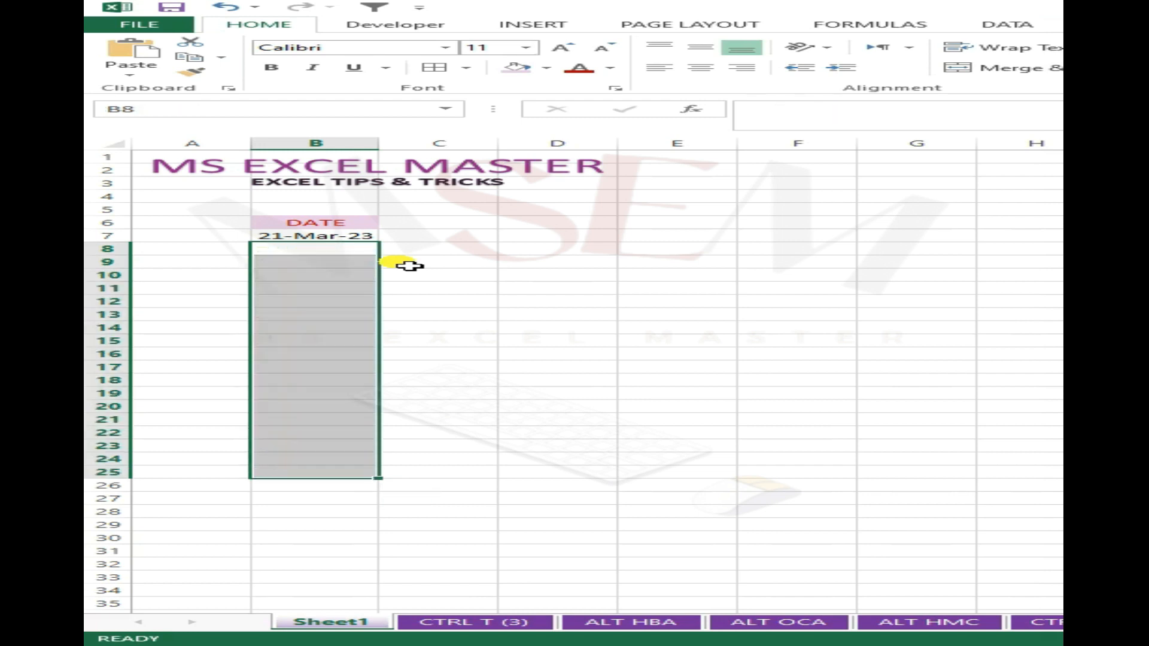
pyautogui.click(531, 271)
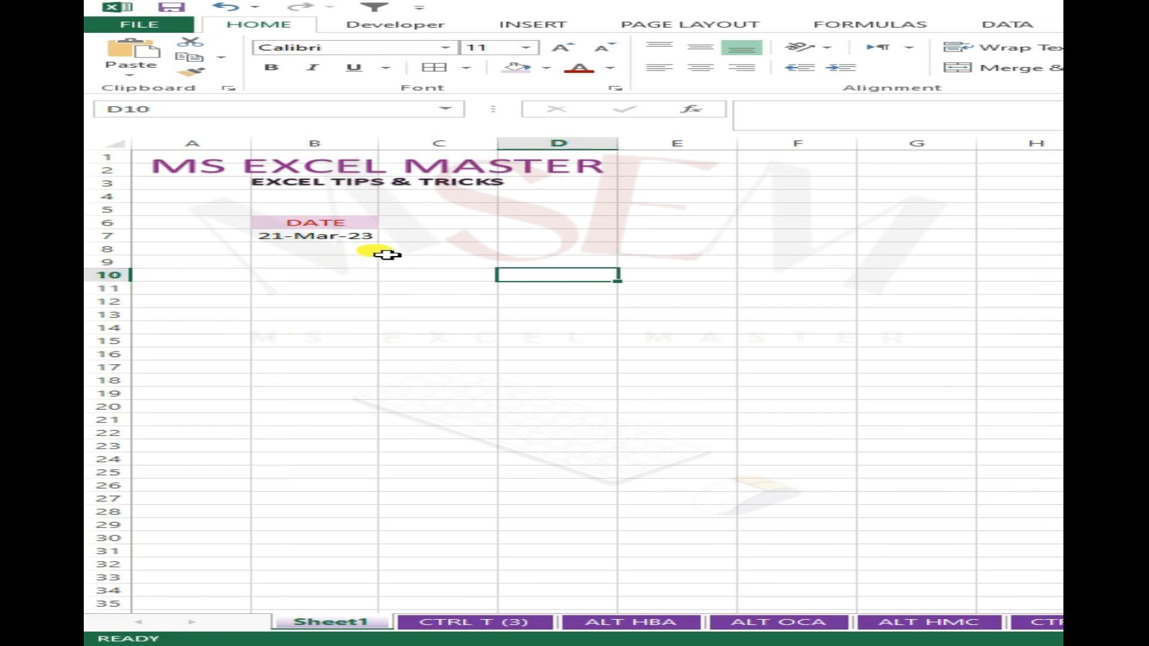
# - Enter the number 1 in cell A7, beside the first date
pyautogui.click(406, 254)
pyautogui.click(331, 261)
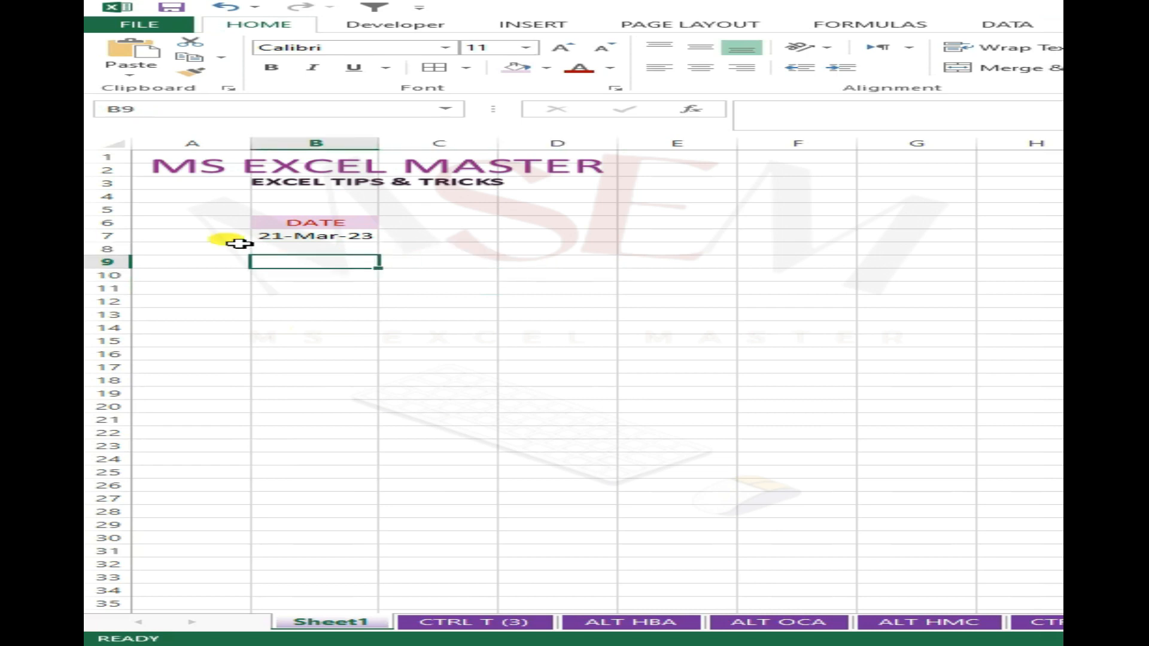
pyautogui.click(238, 241)
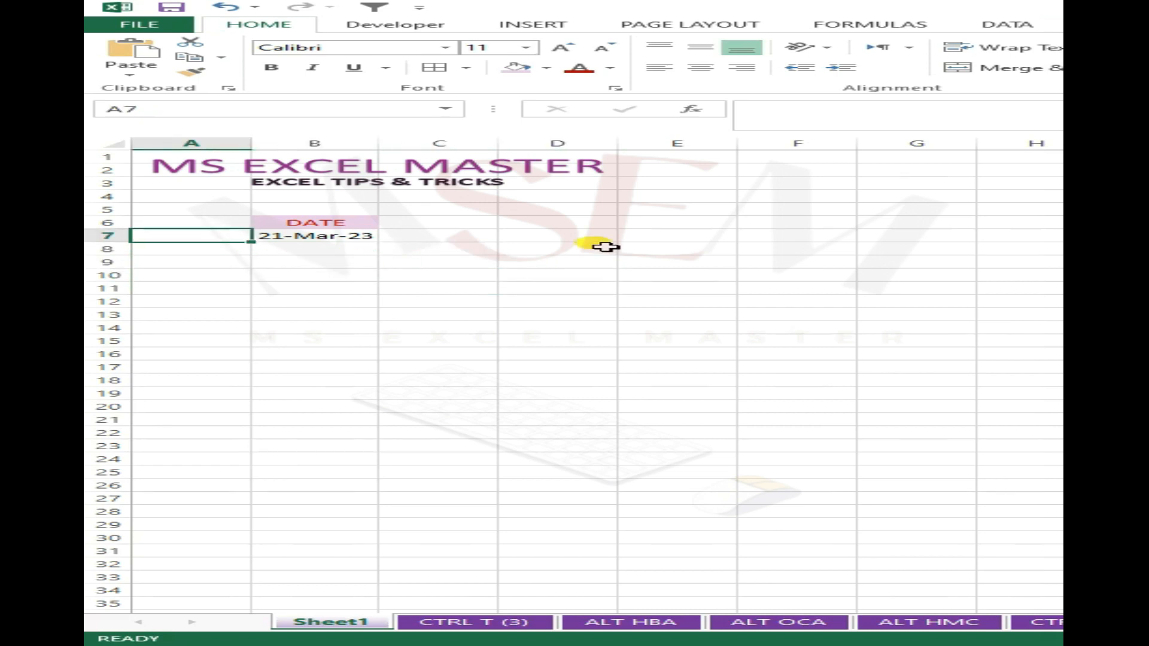
pyautogui.write('1')
pyautogui.hotkey('ctrl', 'Return')
# - Fill a linear series down column A from A7 with step value 1 and stop value 100
pyautogui.press('alt')
pyautogui.press('h')
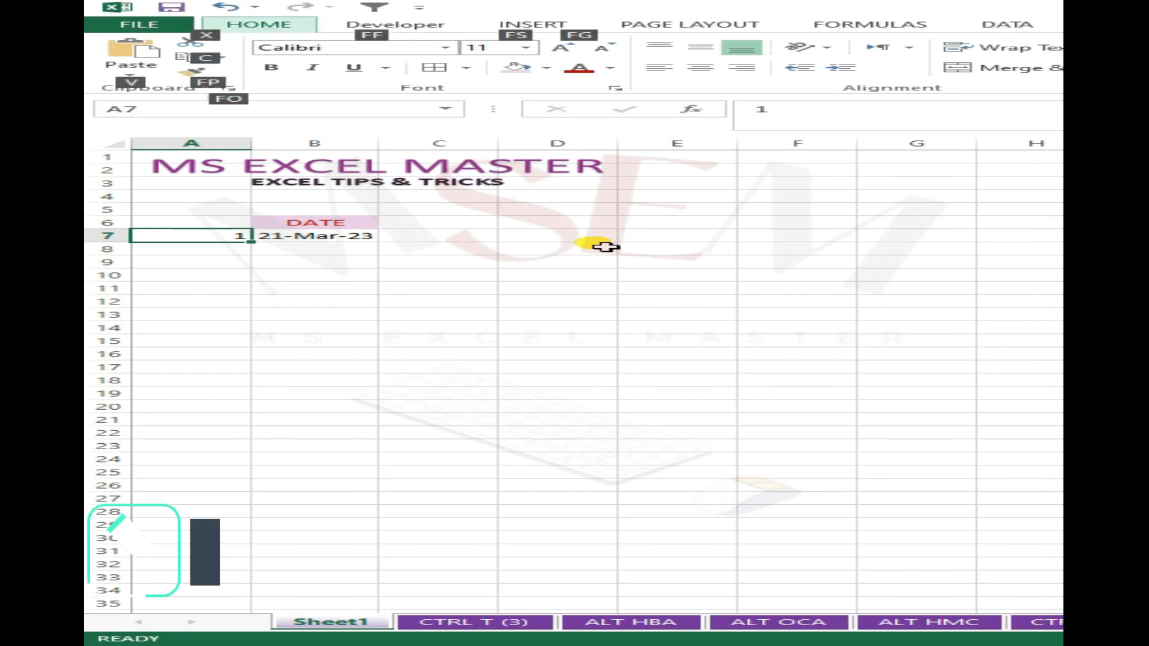
pyautogui.press('f')
pyautogui.press('i')
pyautogui.press('s')
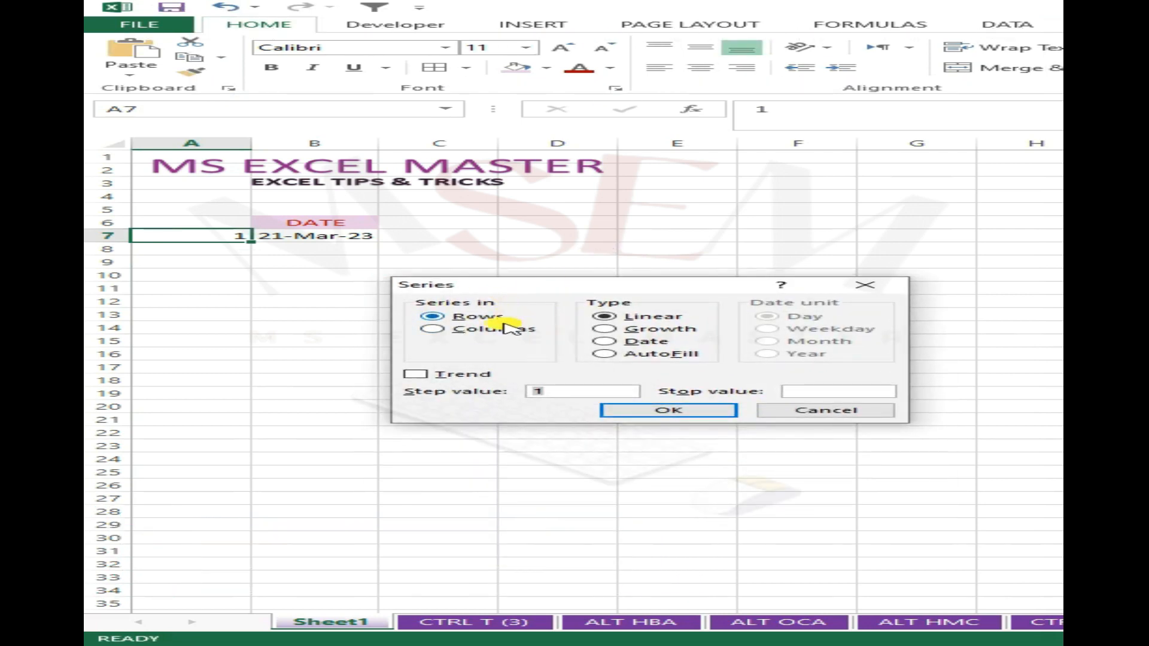
pyautogui.click(432, 330)
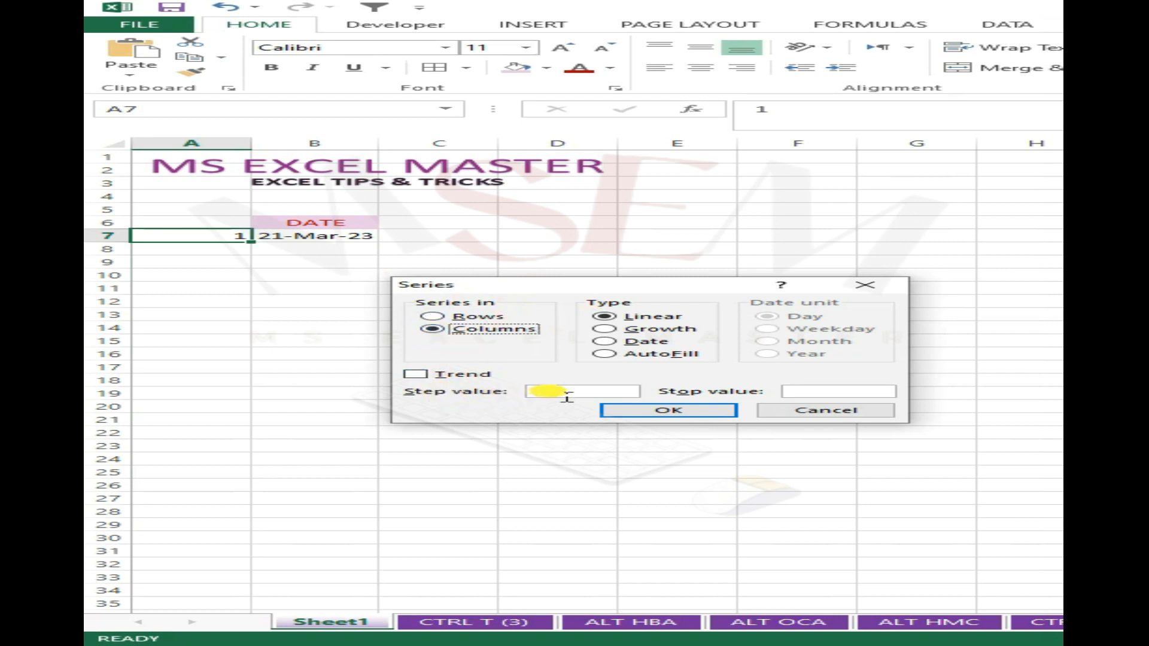
pyautogui.click(808, 392)
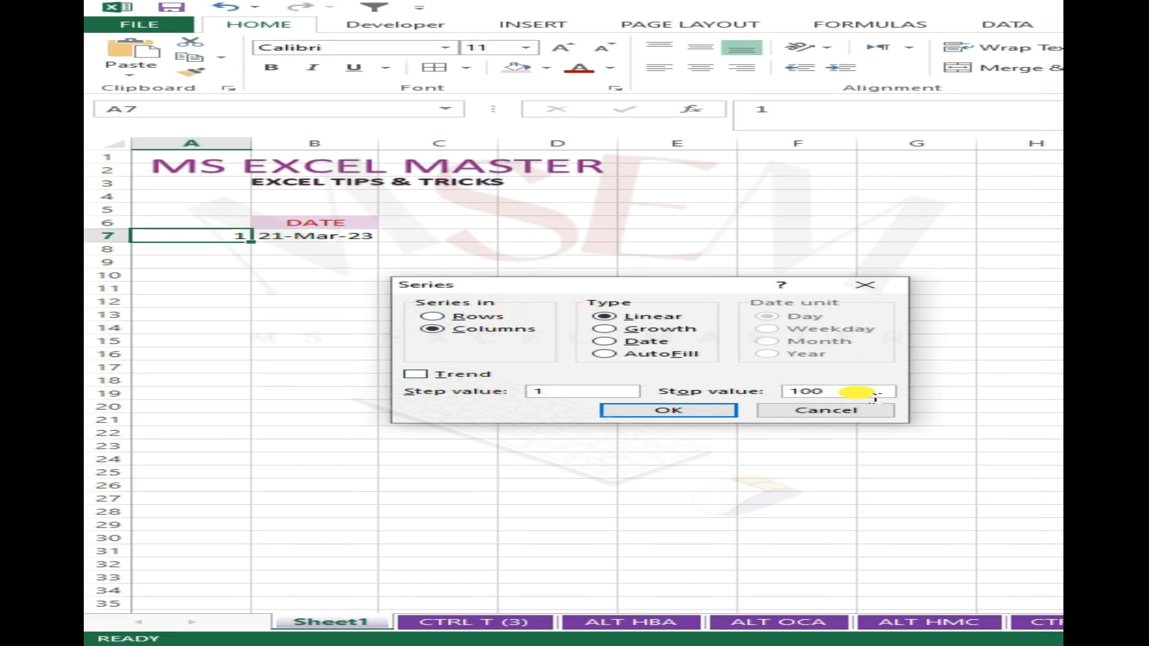
pyautogui.click(708, 410)
pyautogui.click(247, 292)
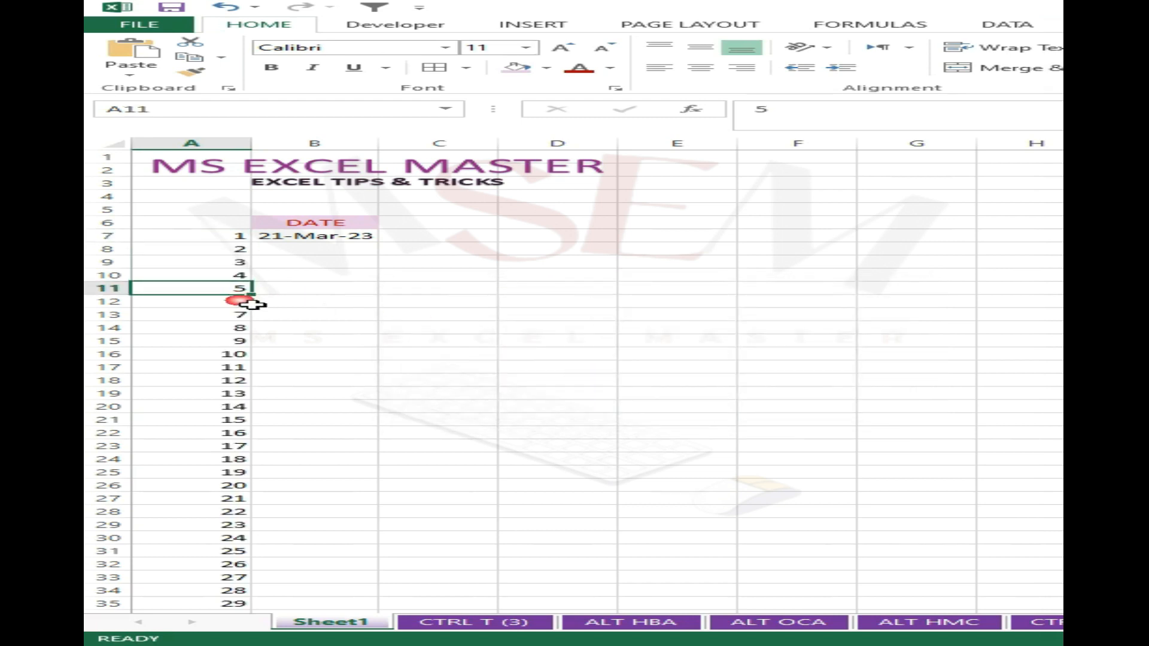
pyautogui.scroll(-18, 252, 304)
pyautogui.scroll(18, 249, 354)
# - Fill the date in B7 down to the end of the numbered rows and autofit column B
pyautogui.click(356, 245)
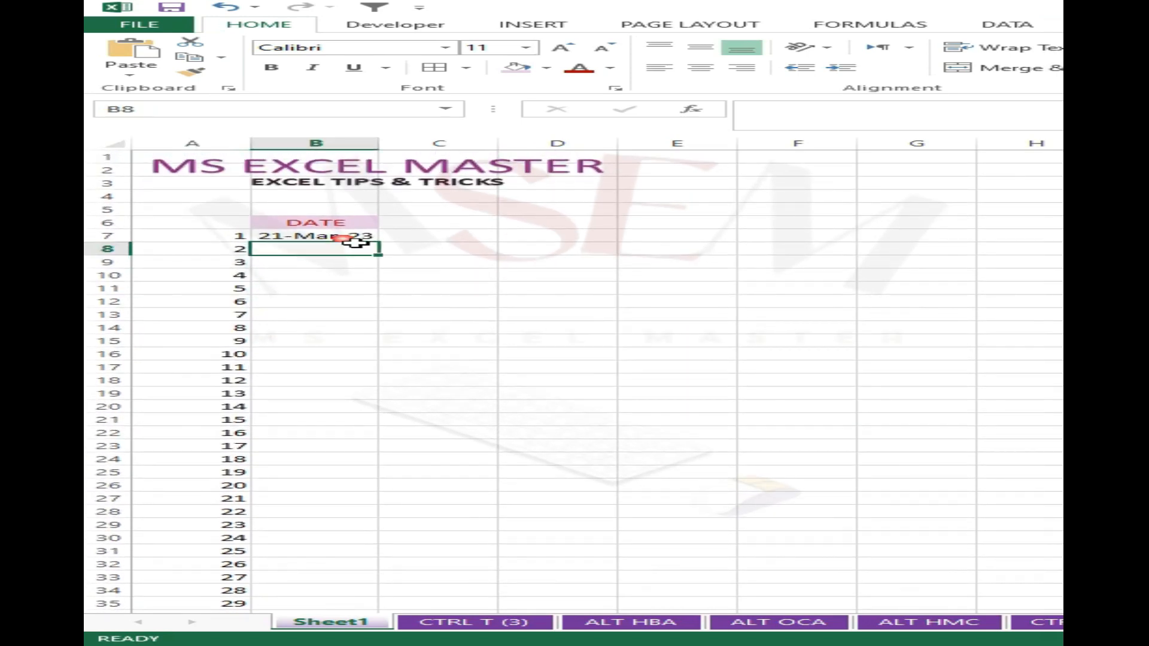
pyautogui.click(356, 240)
pyautogui.doubleClick(381, 243)
pyautogui.scroll(-7, 515, 407)
pyautogui.scroll(-15, 503, 419)
pyautogui.doubleClick(381, 148)
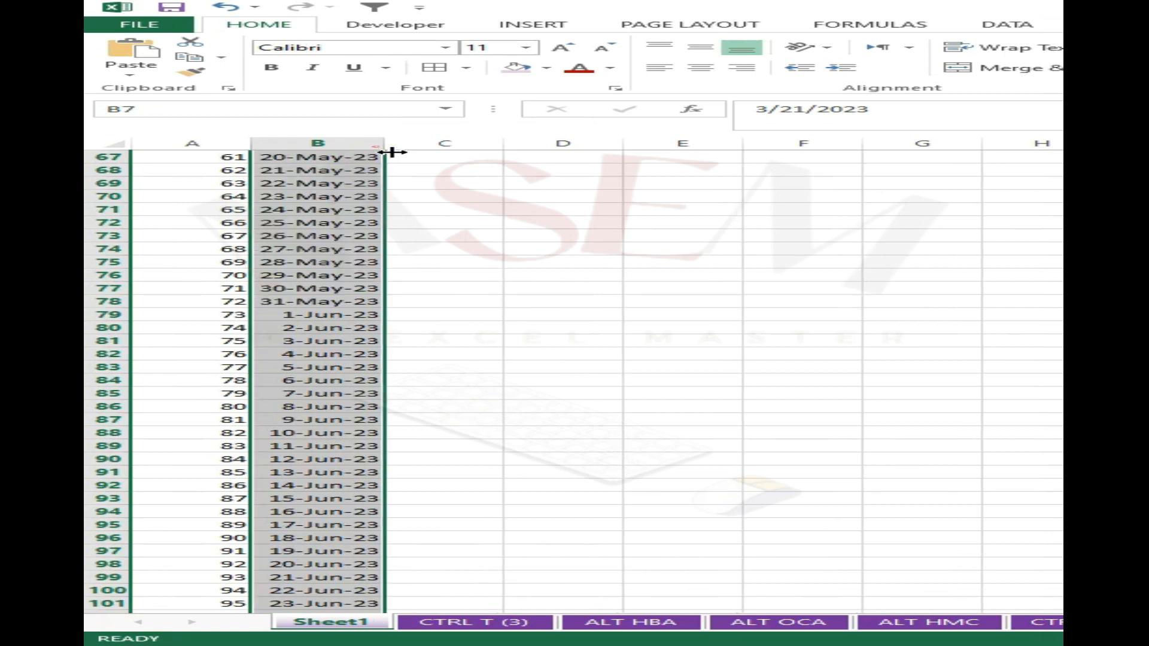
pyautogui.scroll(-7, 465, 433)
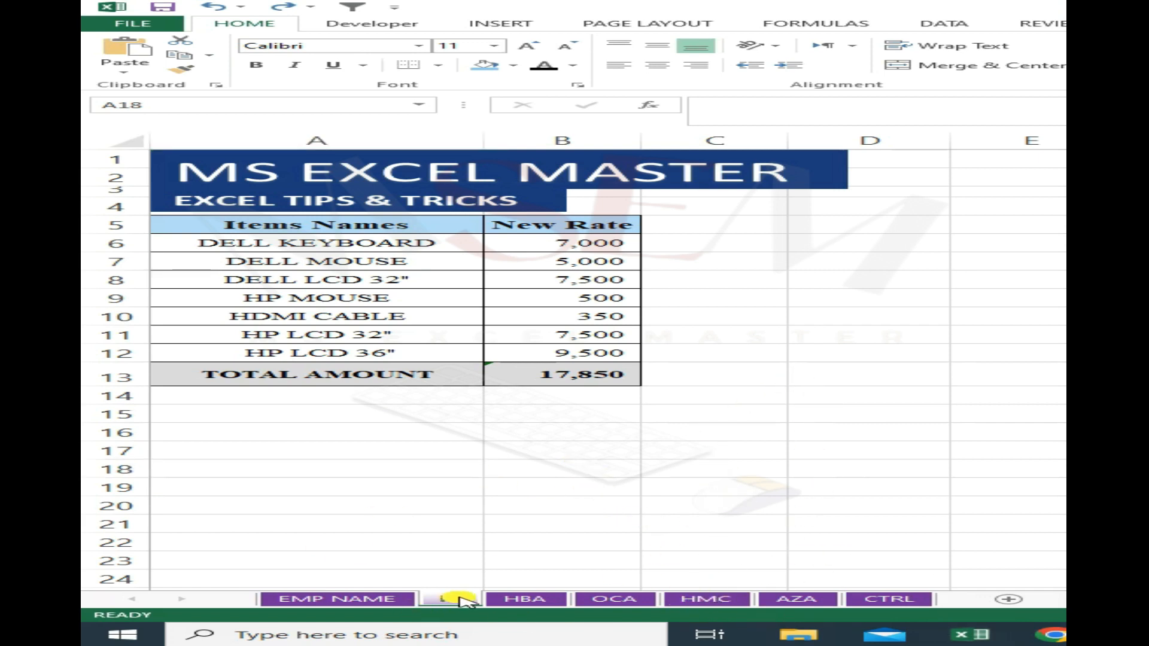
pyautogui.click(463, 600)
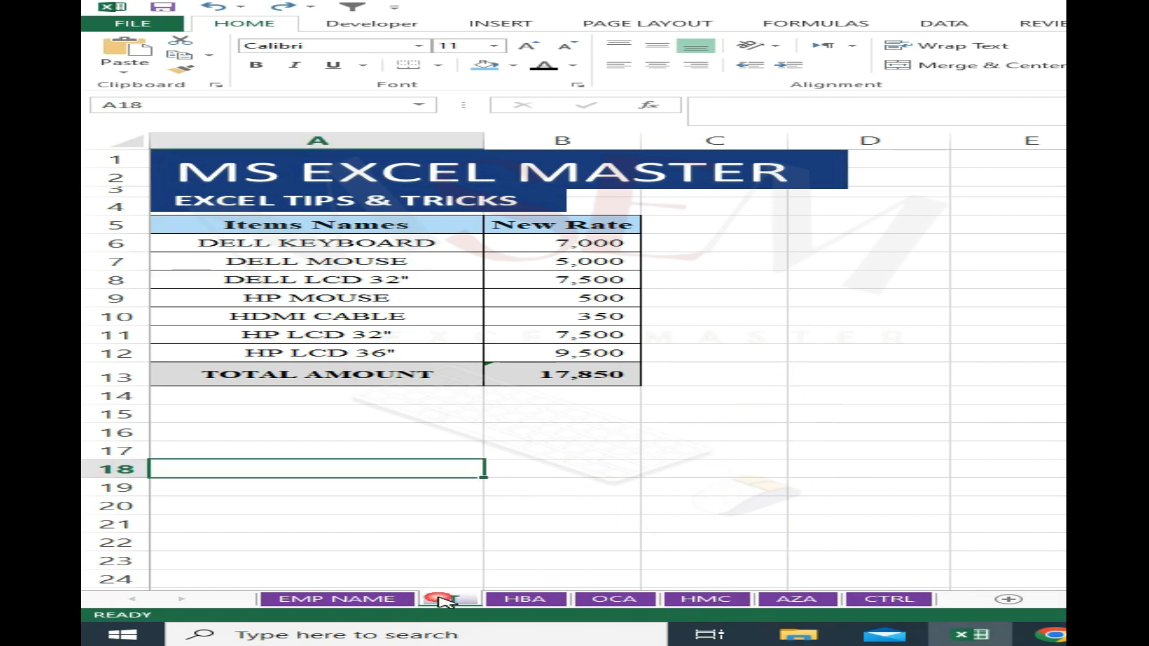
pyautogui.click(457, 541)
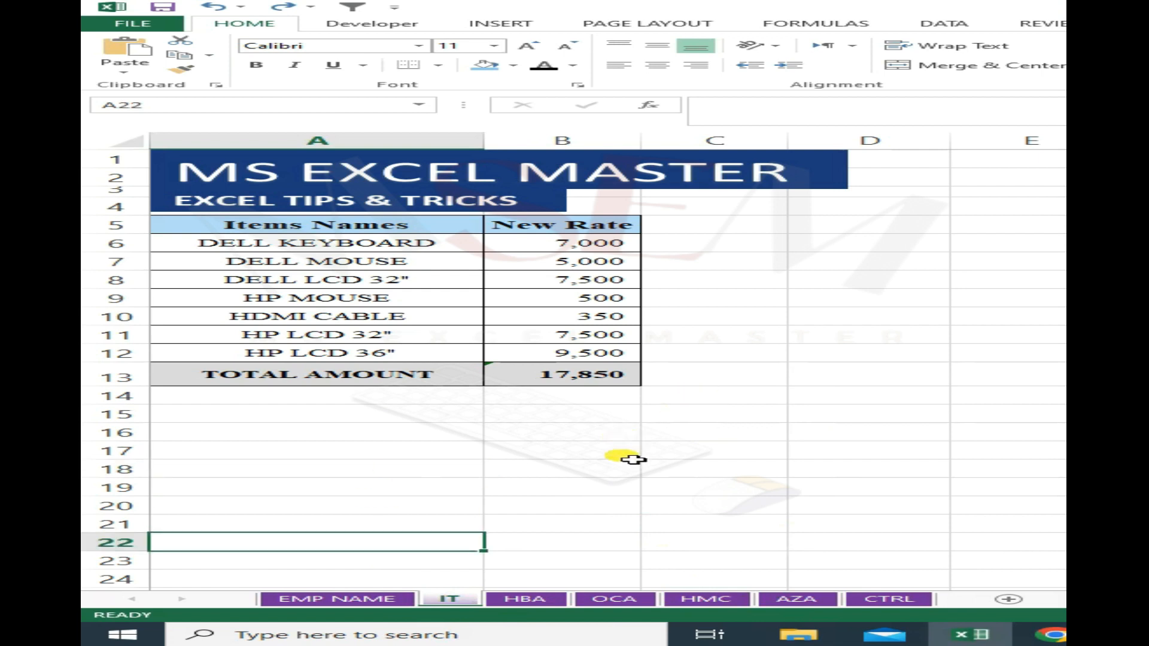
pyautogui.click(464, 435)
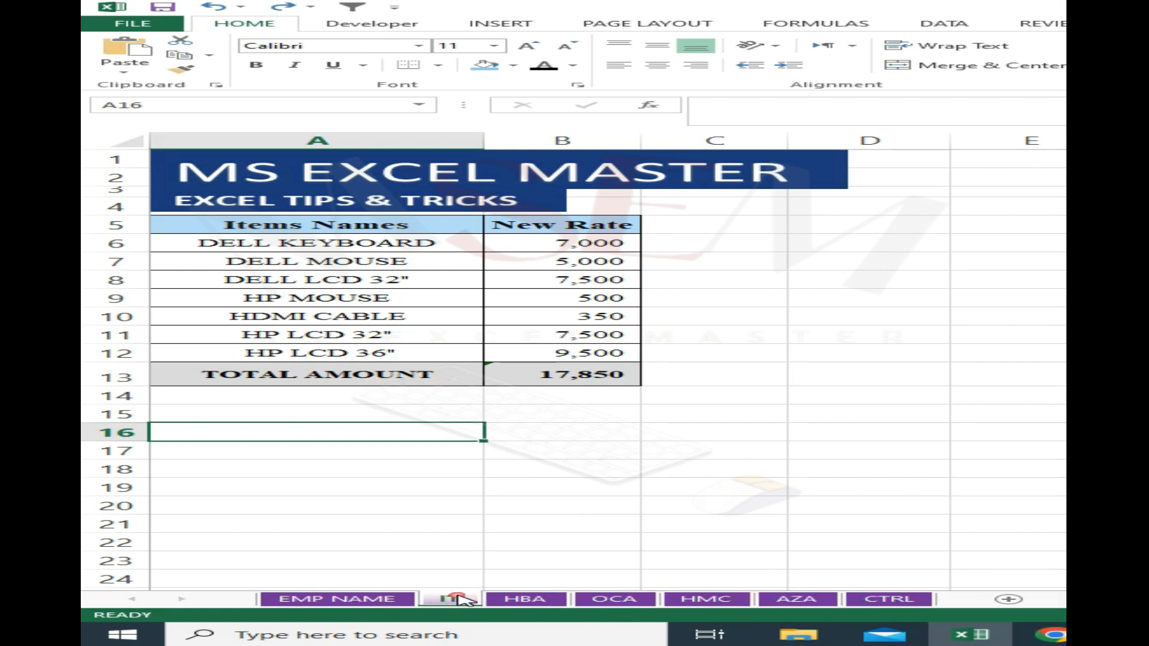
pyautogui.click(512, 487)
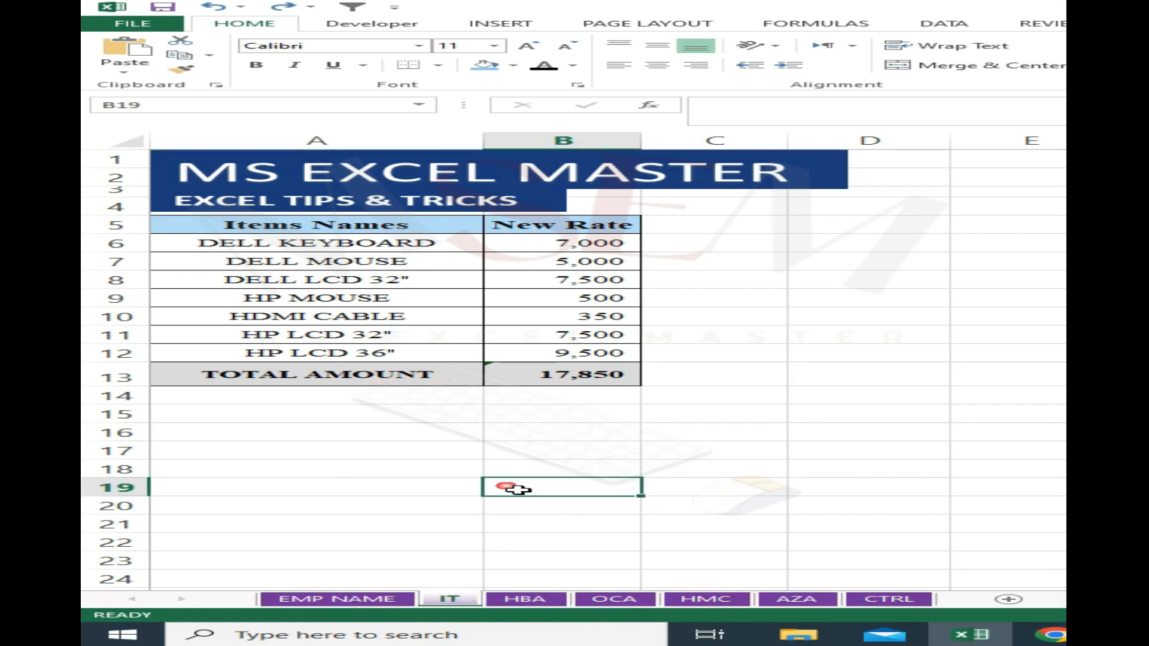
# - Copy the IT sheet into a new workbook with the Create a copy option, and return to the source workbook
pyautogui.rightClick(460, 600)
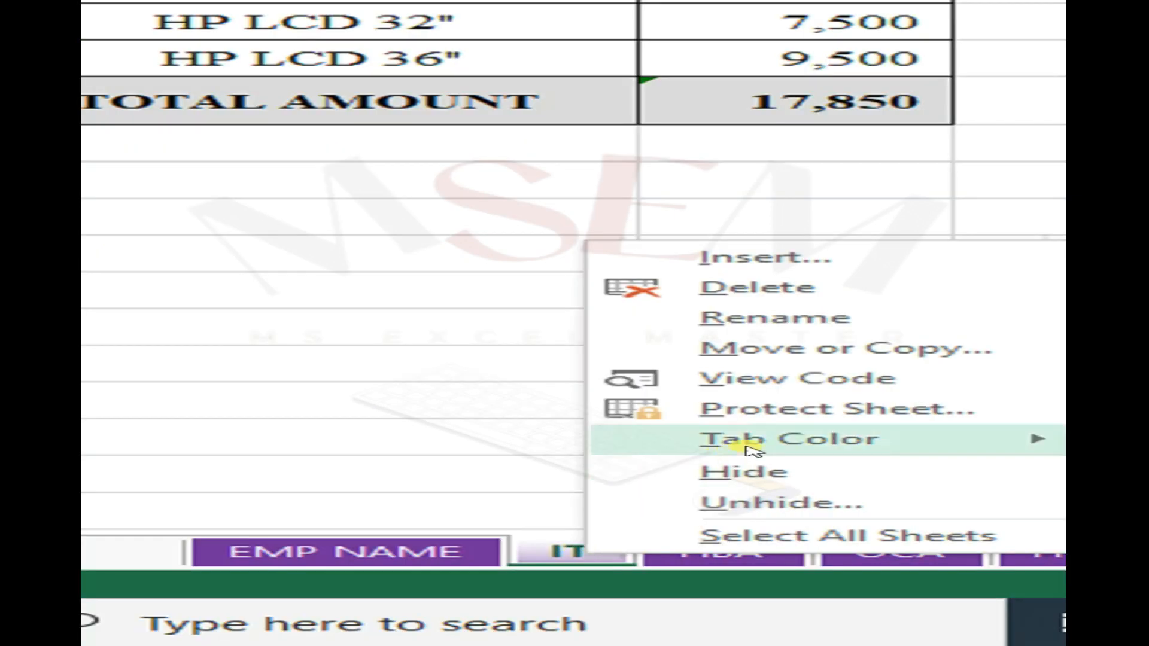
pyautogui.click(736, 352)
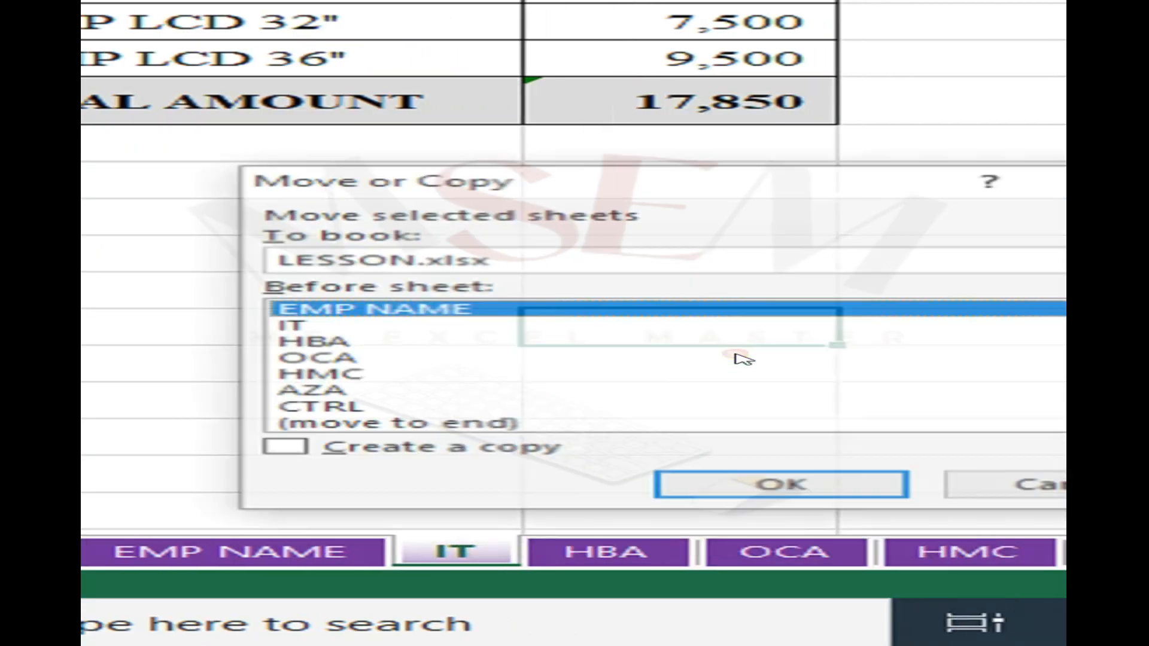
pyautogui.click(333, 329)
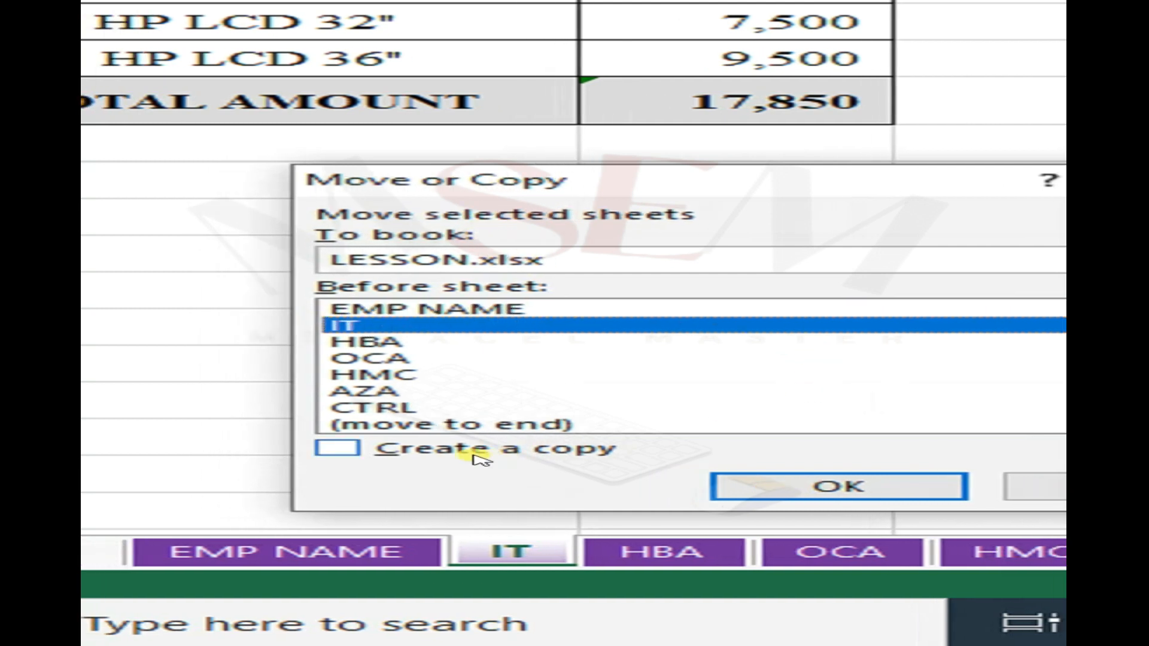
pyautogui.click(361, 449)
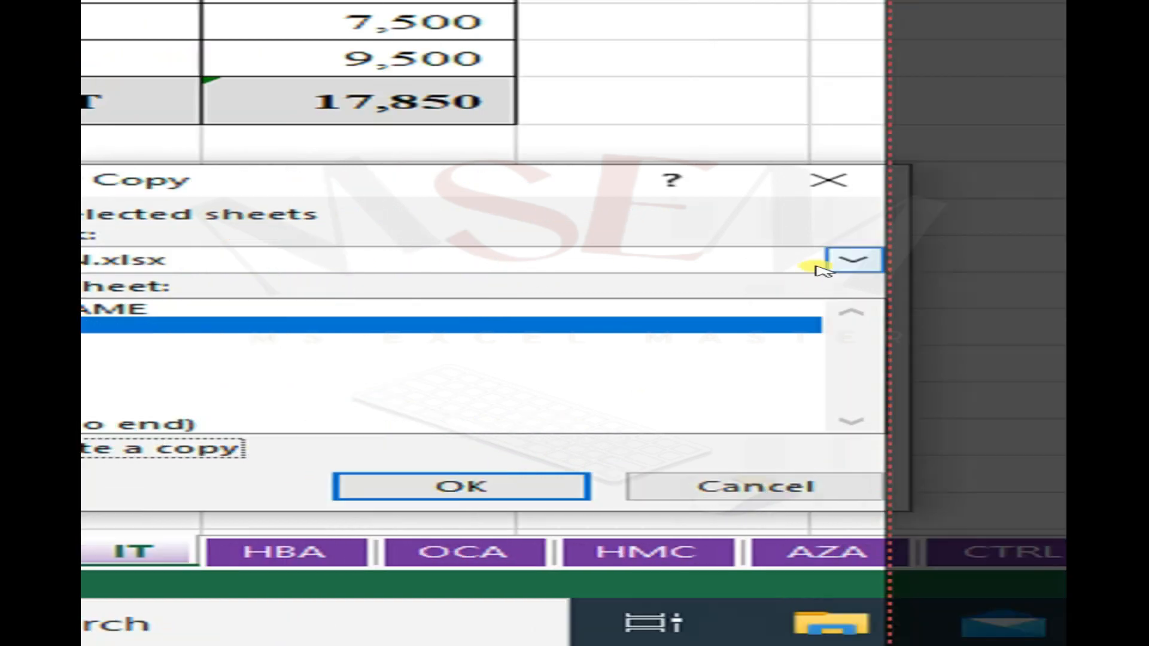
pyautogui.click(854, 260)
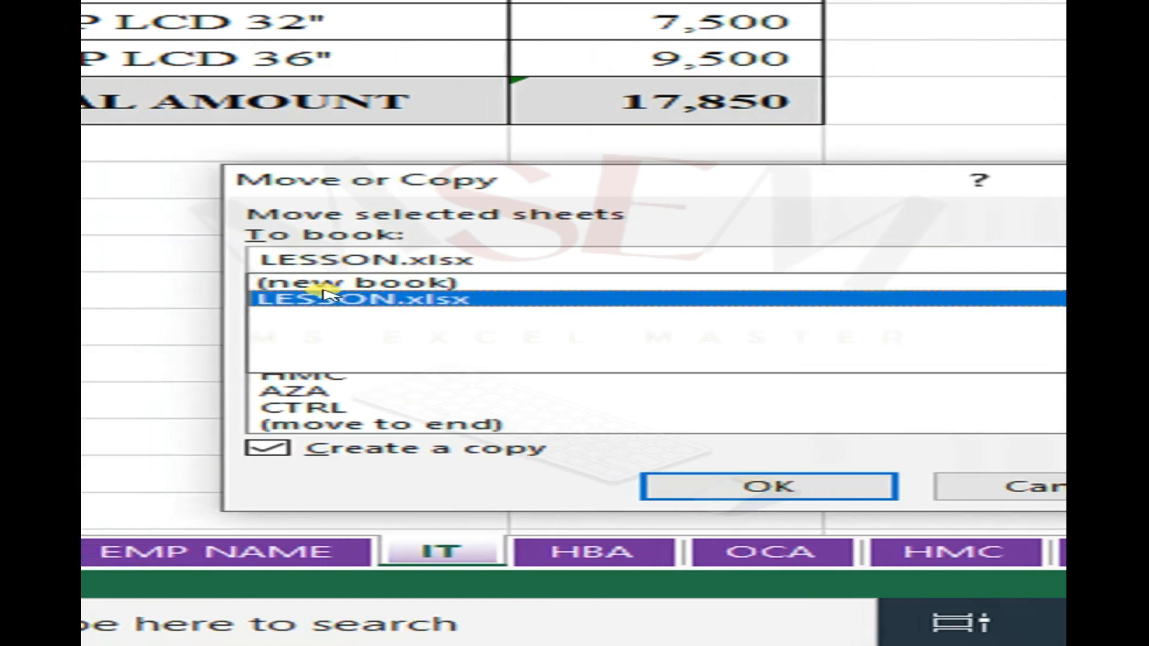
pyautogui.click(419, 284)
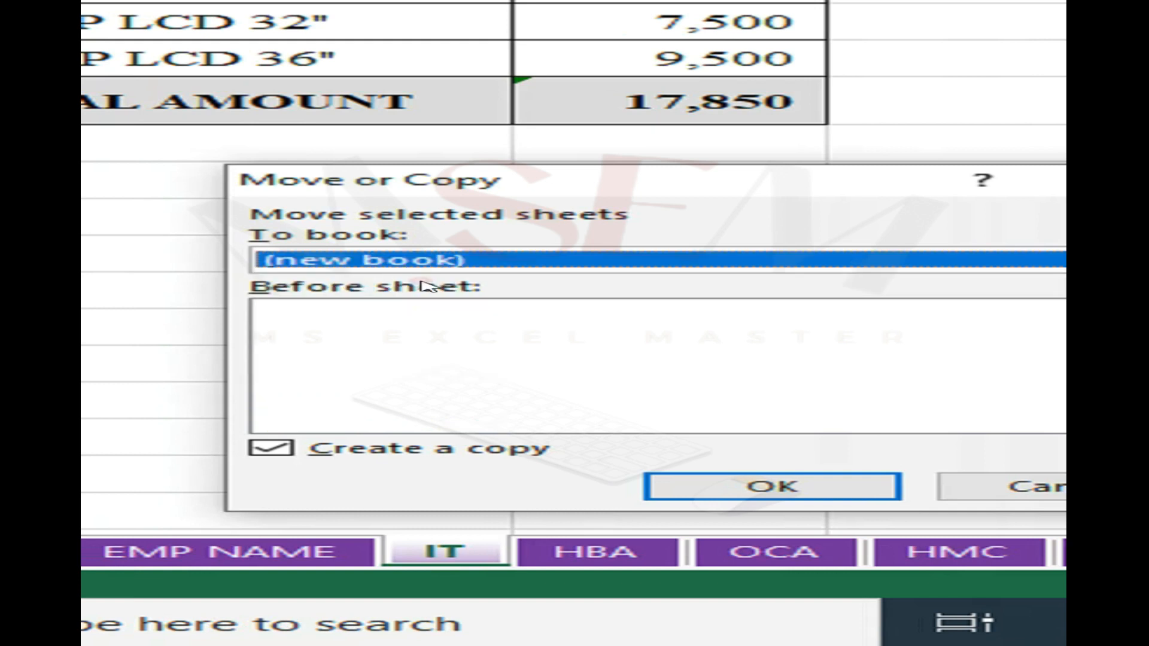
pyautogui.click(778, 489)
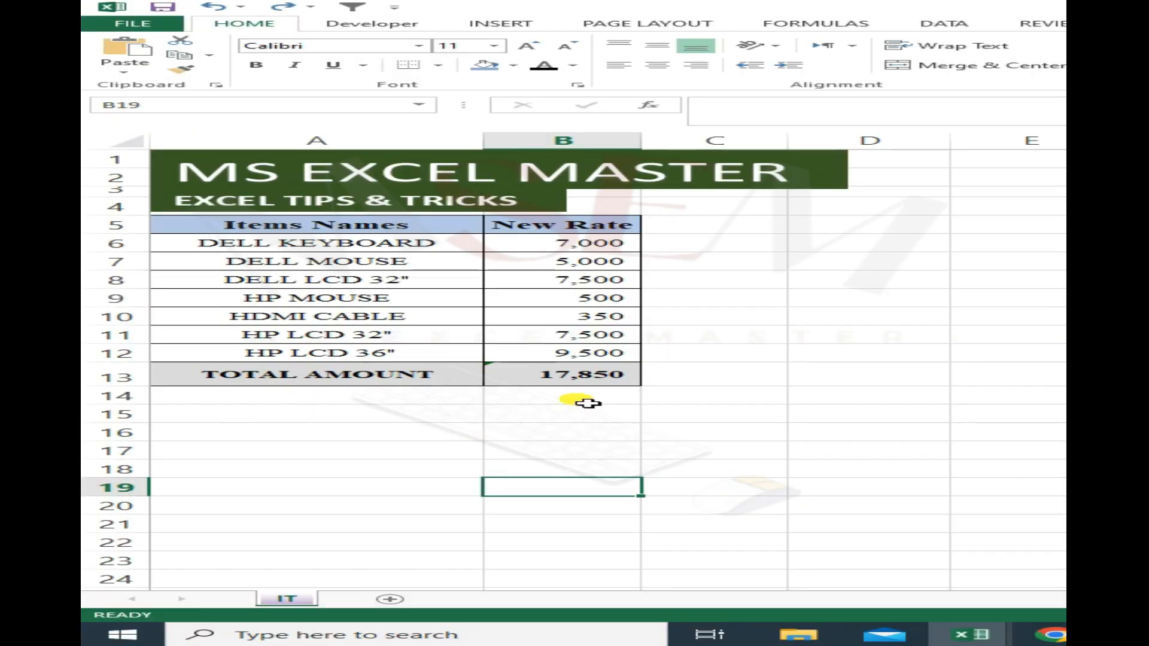
pyautogui.click(754, 453)
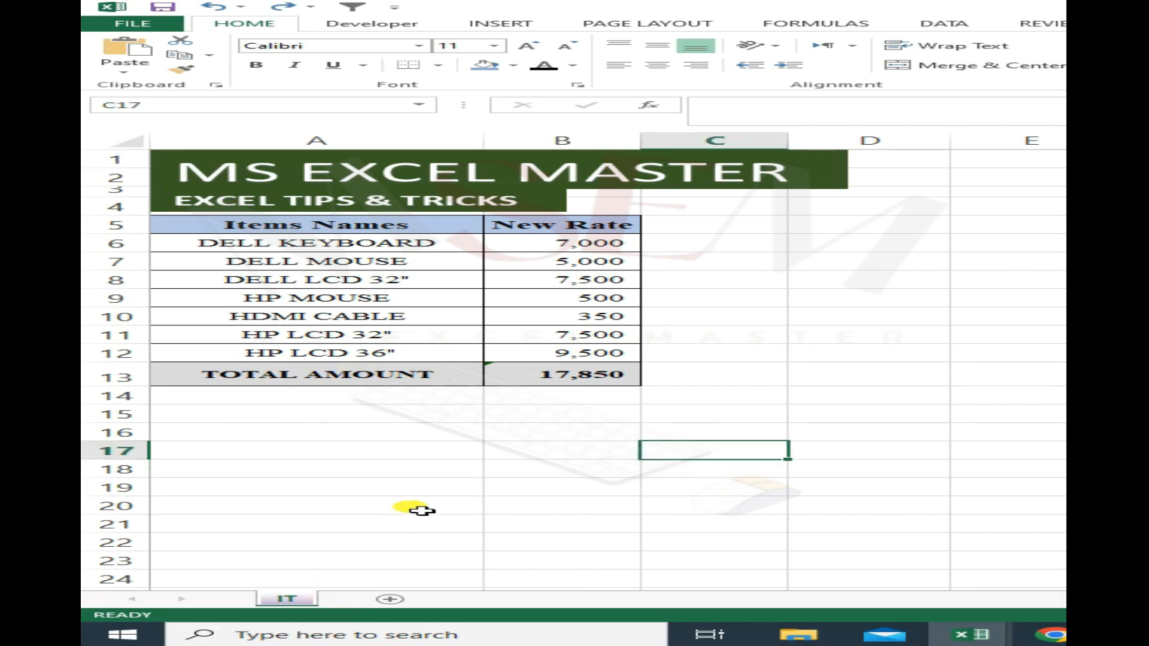
pyautogui.hotkey('alt', 'Tab')
pyautogui.click(462, 586)
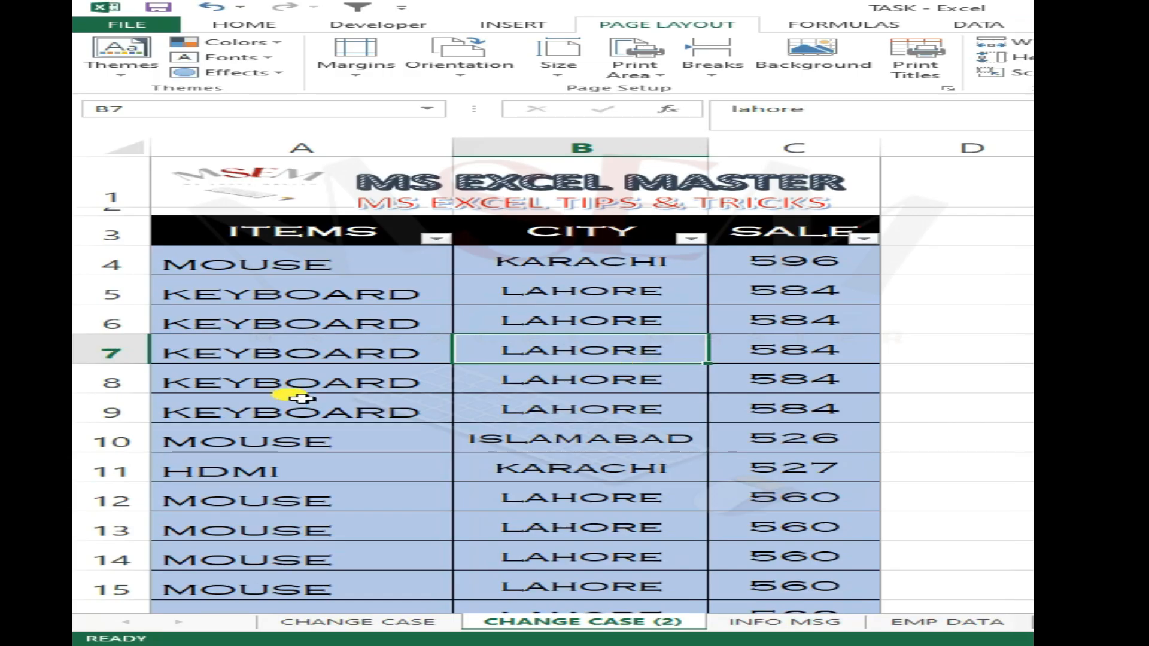
# - Check in the print preview of the CHANGE CASE (2) sheet whether the table header row appears on both pages
pyautogui.click(228, 297)
pyautogui.moveTo(256, 227); pyautogui.dragTo(840, 586)
pyautogui.click(703, 447)
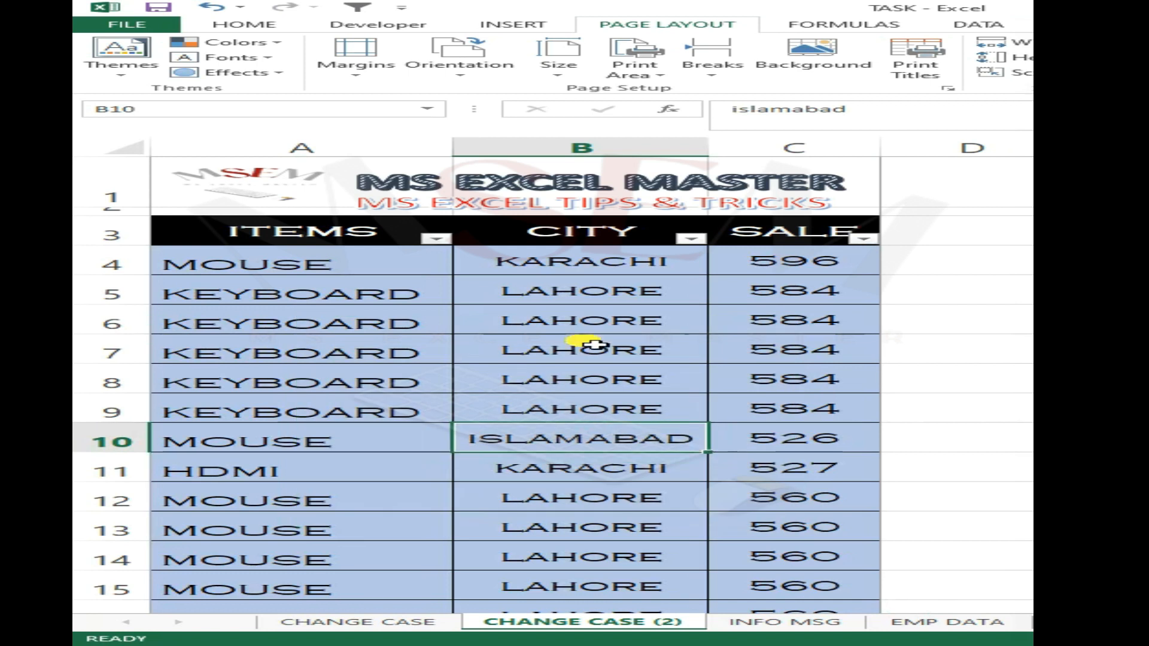
pyautogui.hotkey('ctrl', 'p')
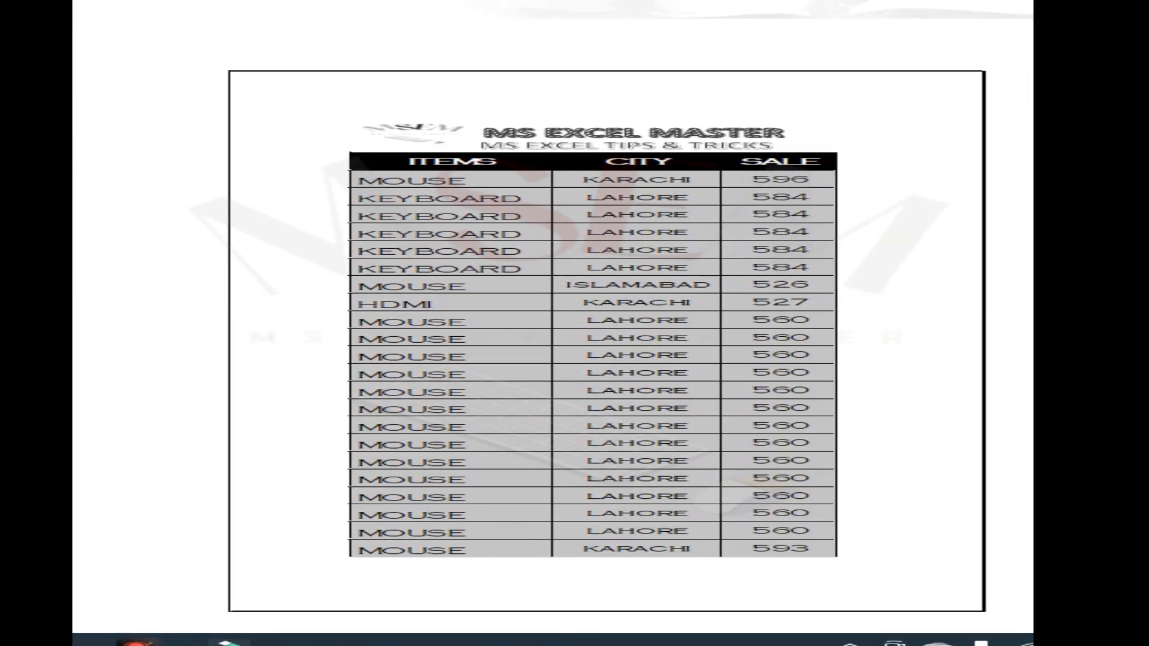
pyautogui.scroll(-3, 778, 322)
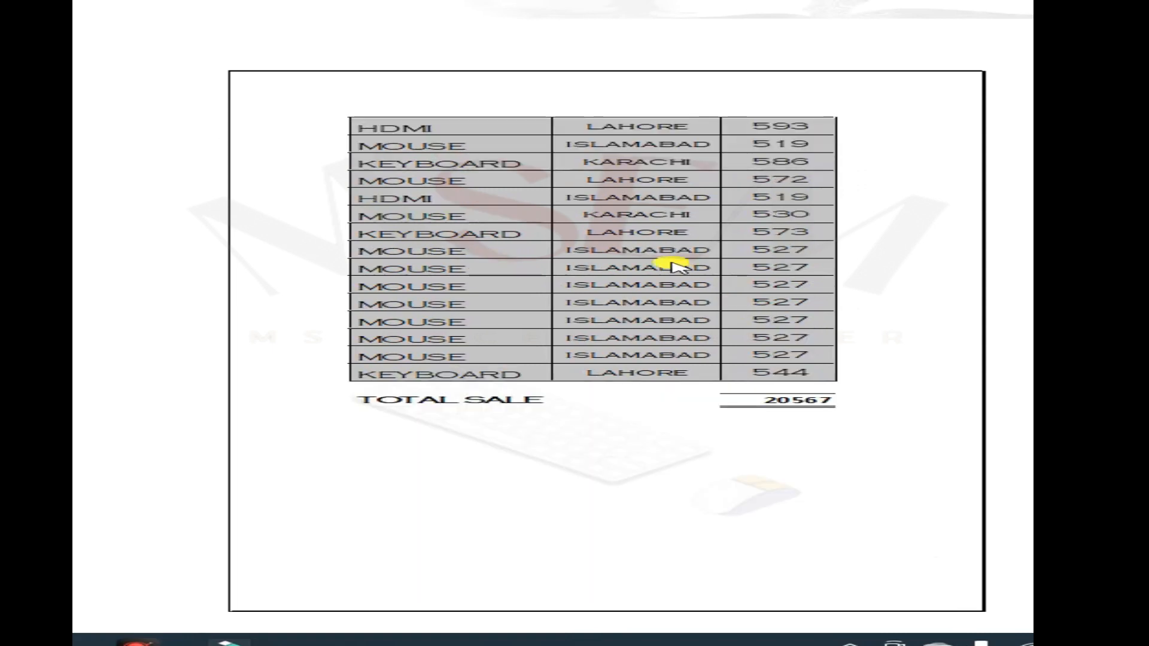
pyautogui.scroll(3, 673, 266)
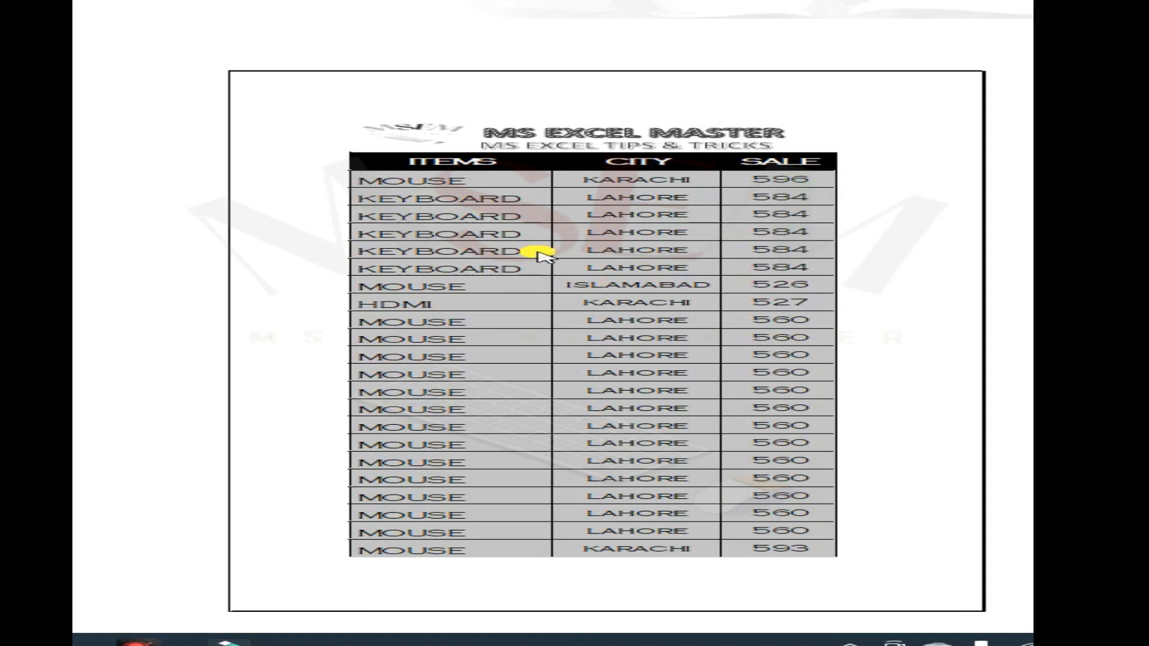
pyautogui.scroll(-3, 537, 254)
pyautogui.scroll(3, 426, 165)
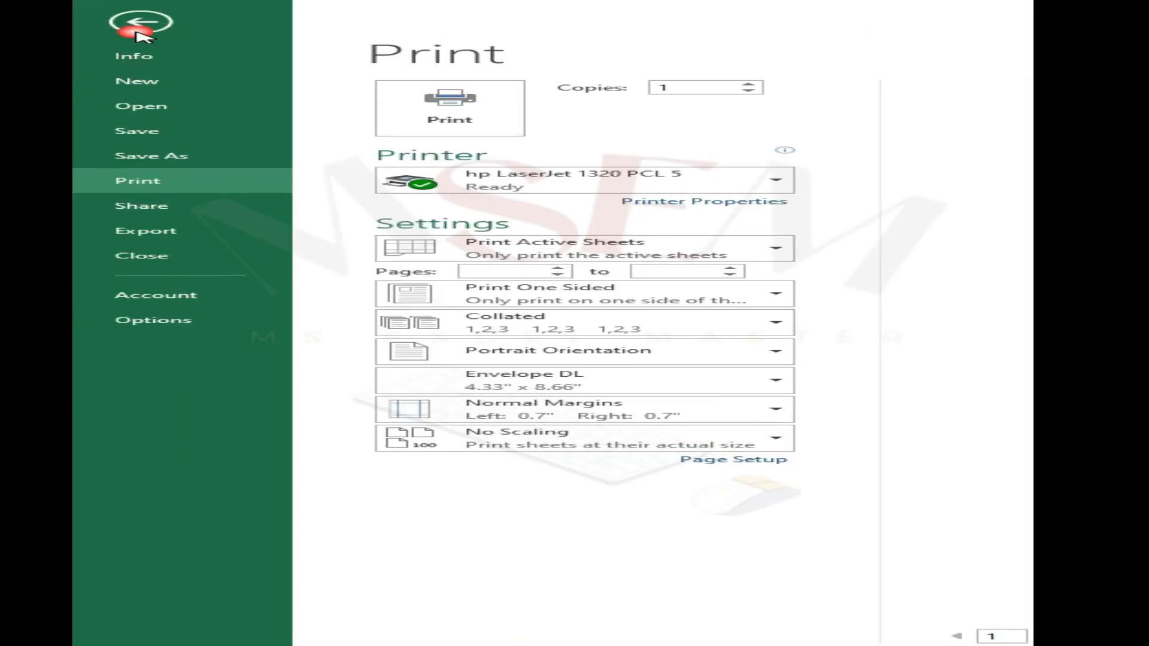
pyautogui.click(137, 28)
# - Set header row 3 ($3:$3) as the print title row to repeat at the top of every printed page
pyautogui.click(506, 315)
pyautogui.click(377, 291)
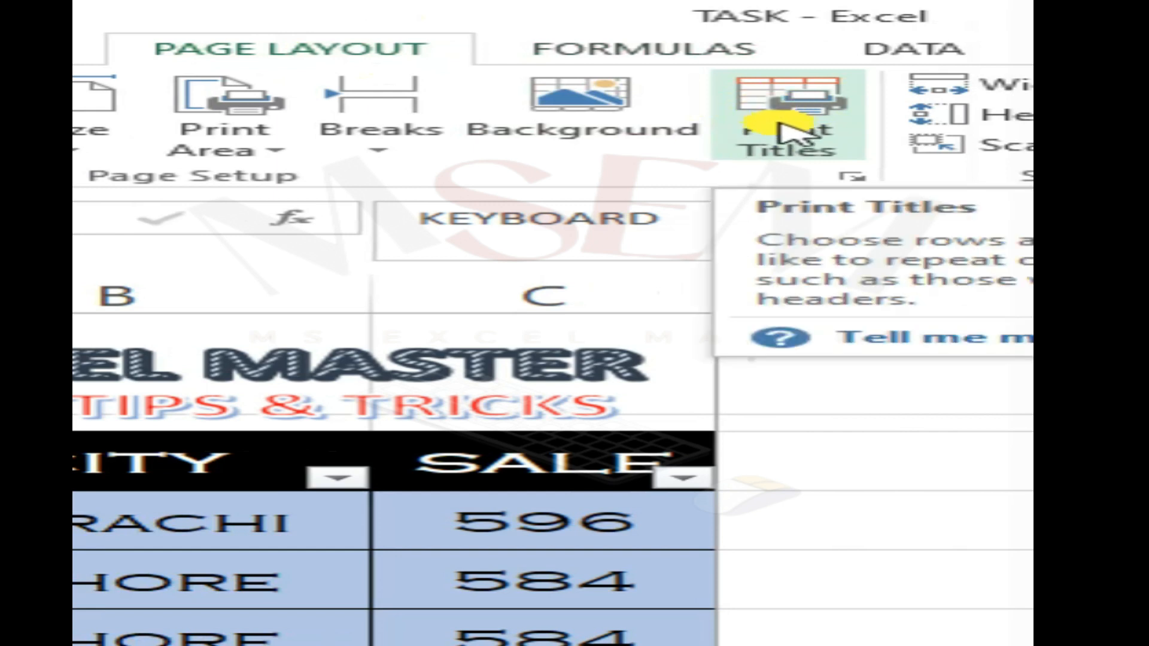
pyautogui.click(784, 125)
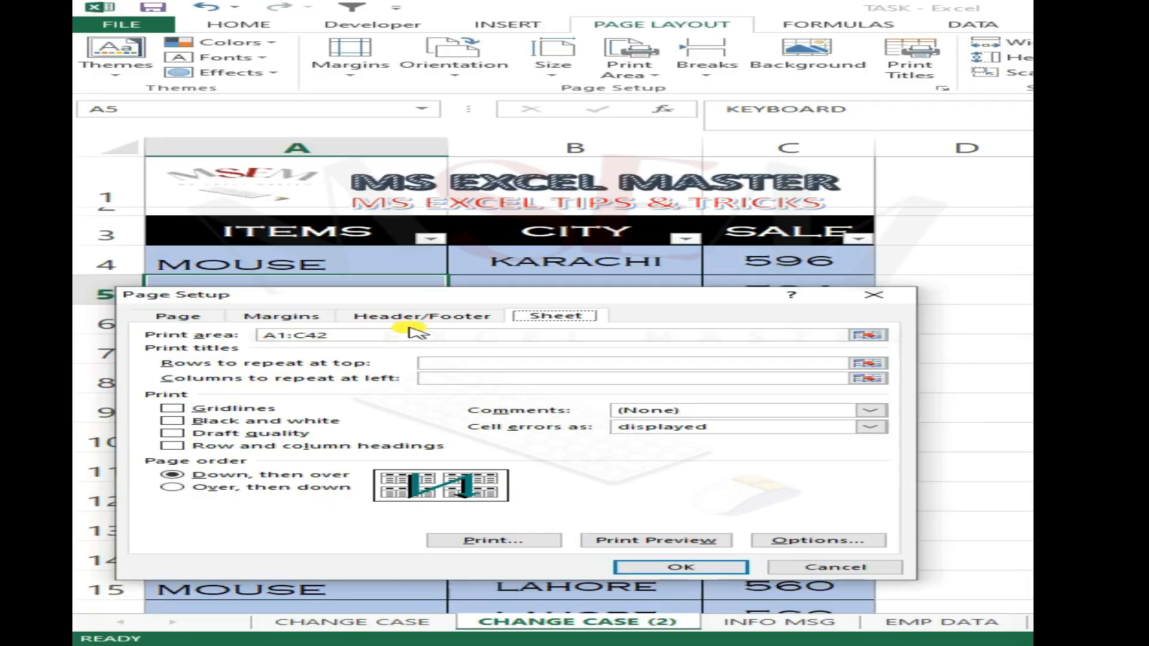
pyautogui.moveTo(525, 302); pyautogui.dragTo(552, 306)
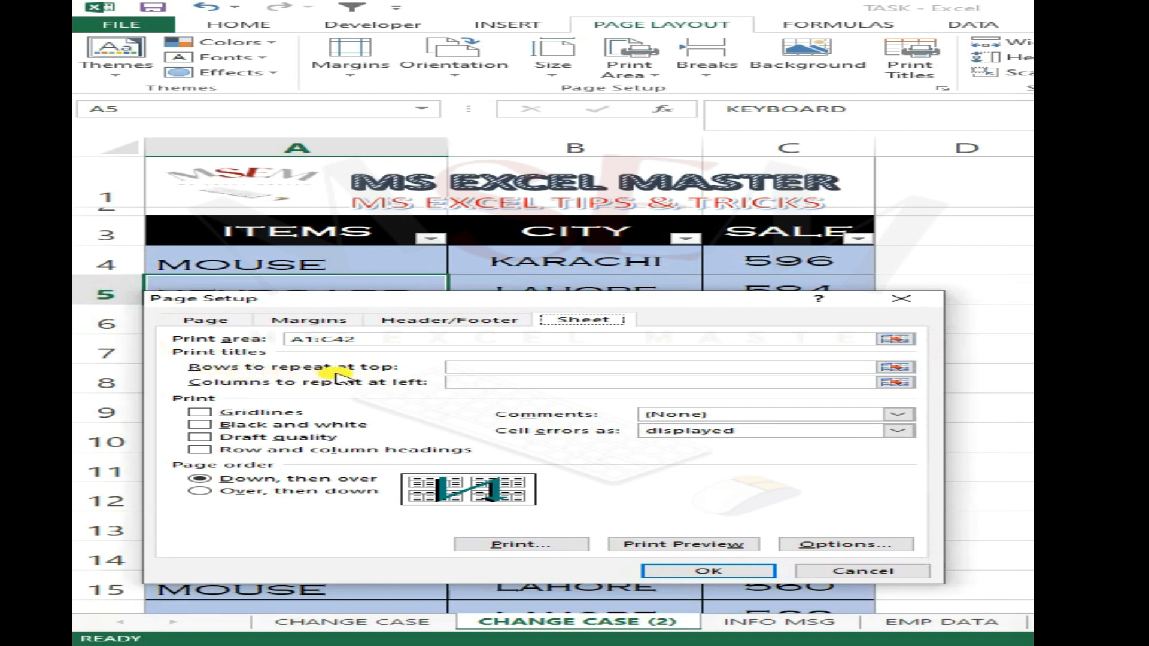
pyautogui.click(901, 367)
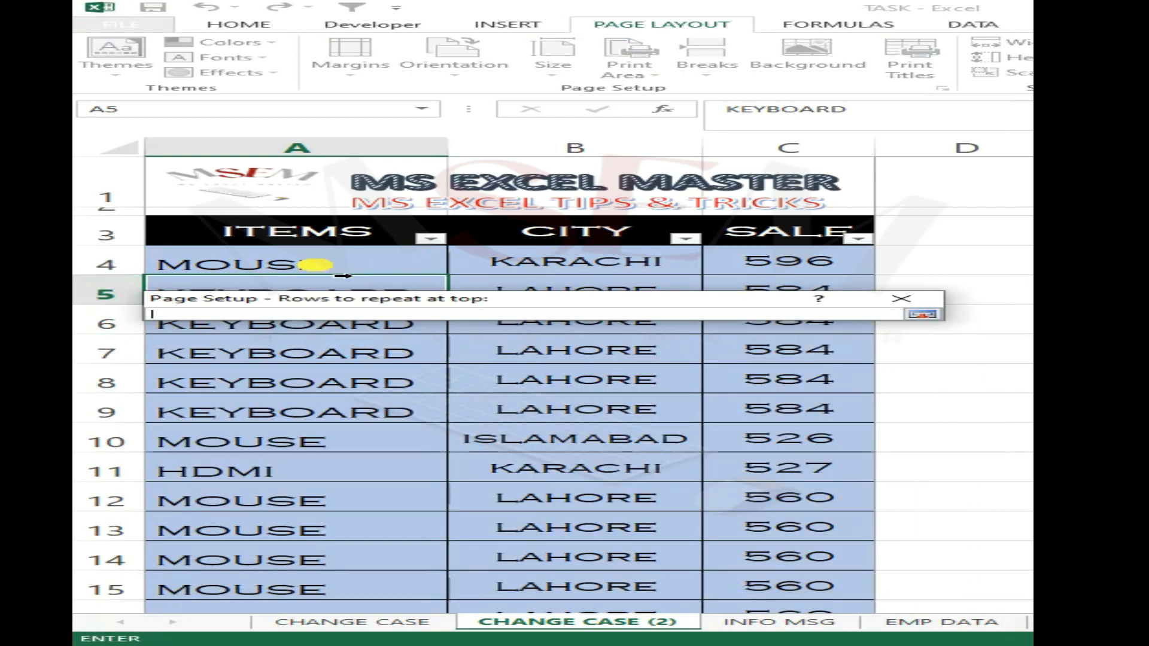
pyautogui.click(302, 239)
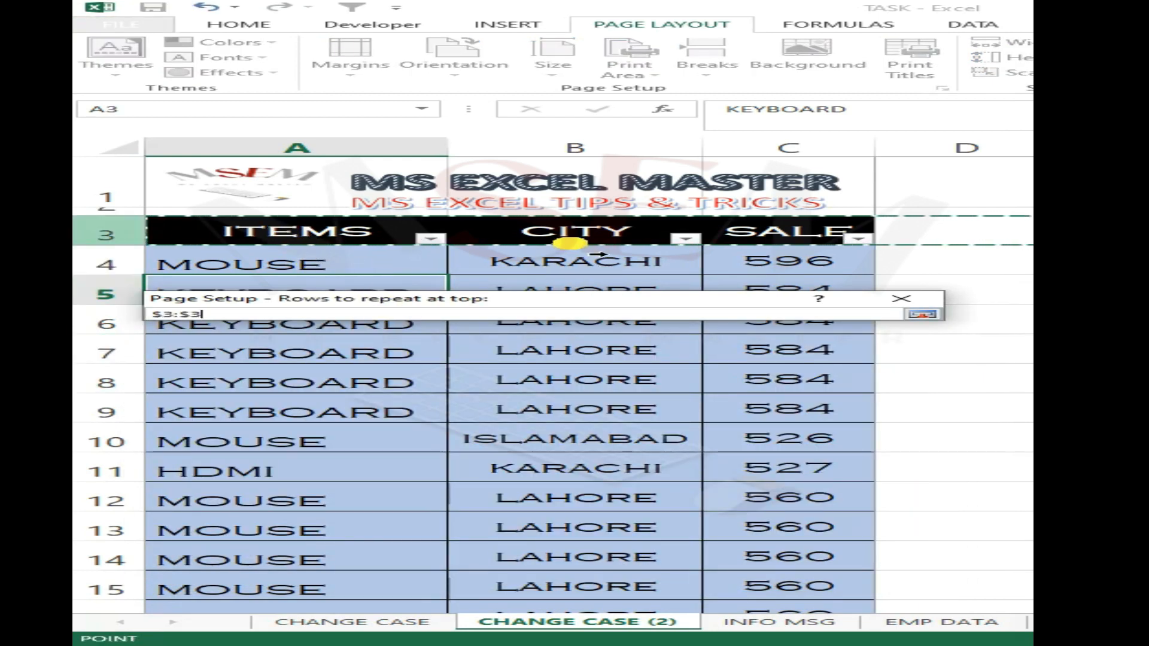
pyautogui.press('Return')
pyautogui.click(764, 574)
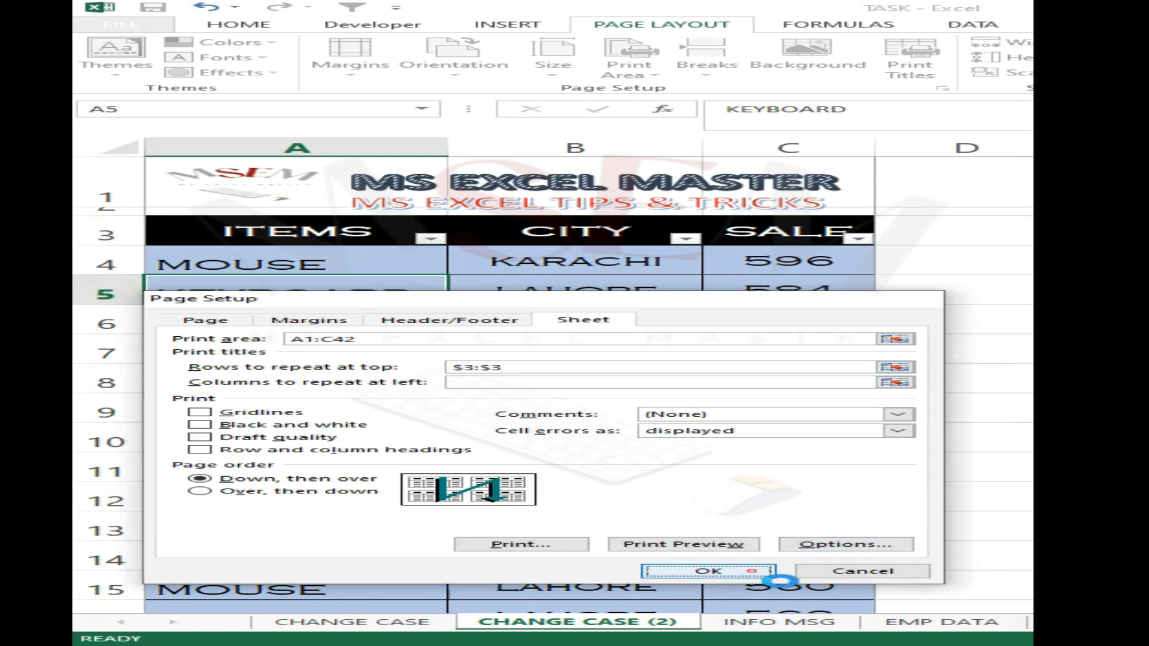
# - Preview the printout again and go to the second page to check its header row
pyautogui.click(610, 360)
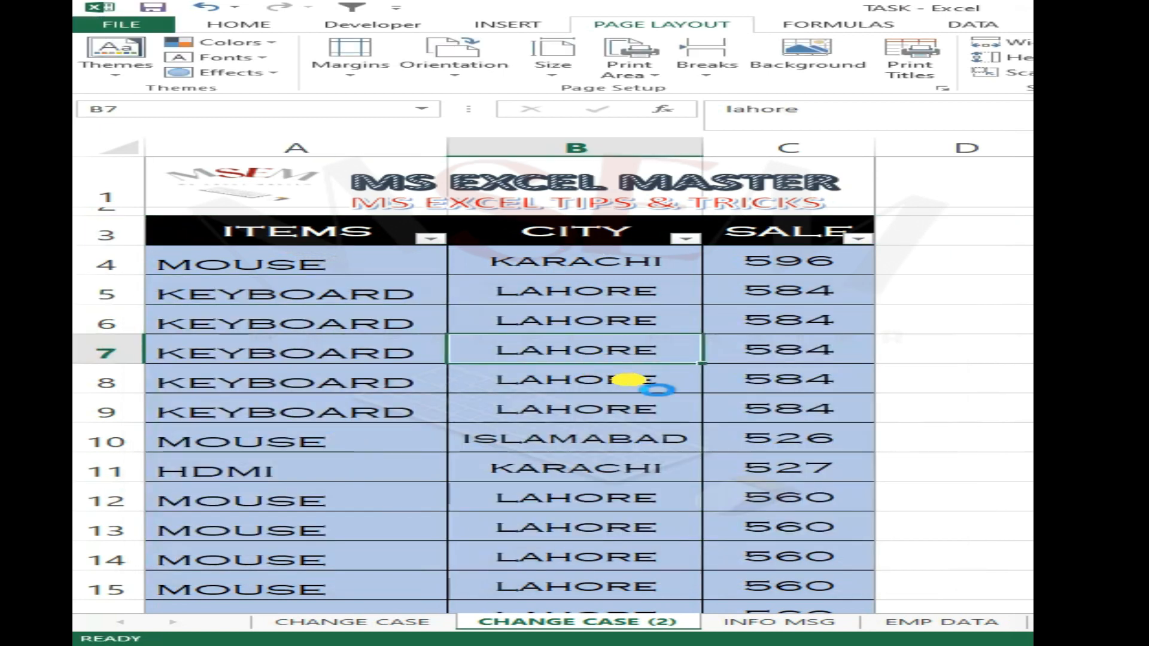
pyautogui.hotkey('ctrl', 'p')
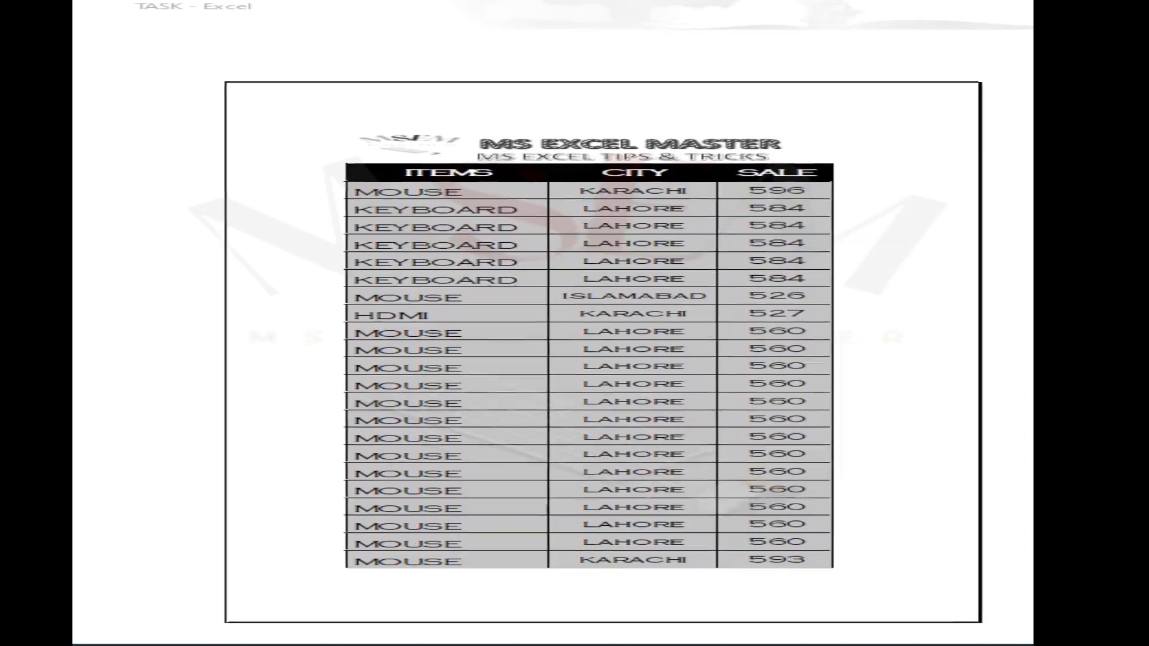
pyautogui.scroll(-1, 601, 281)
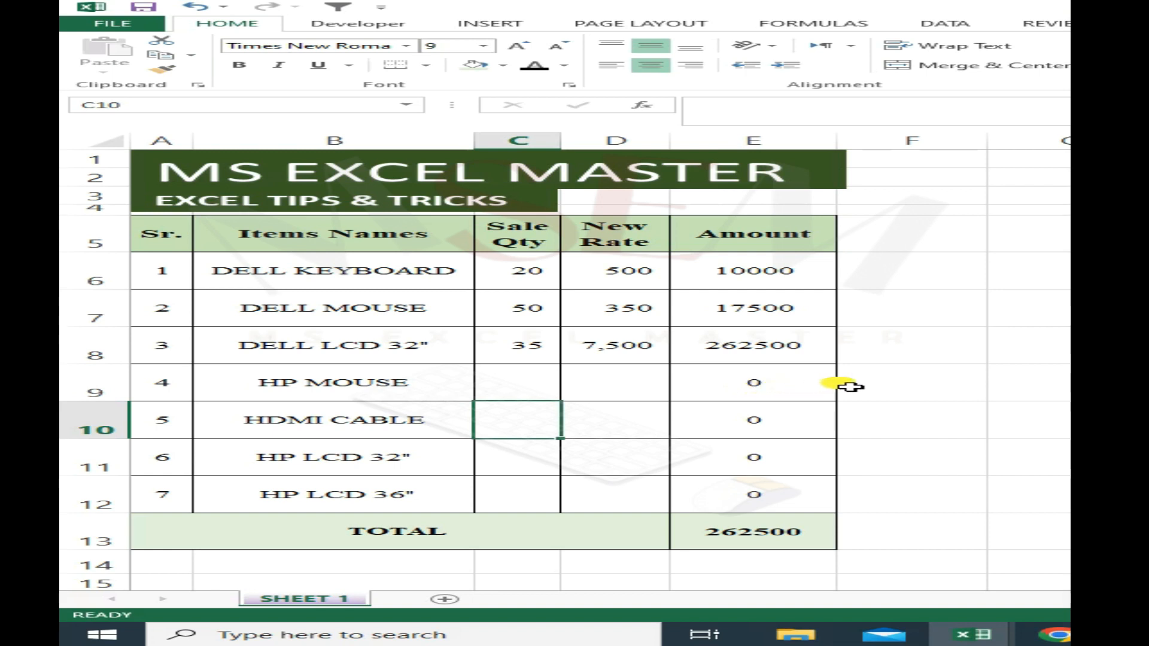
# - Examine the zero values in the Amount column for the items without a quantity or rate
pyautogui.click(849, 387)
pyautogui.click(753, 386)
pyautogui.moveTo(776, 387); pyautogui.dragTo(771, 490)
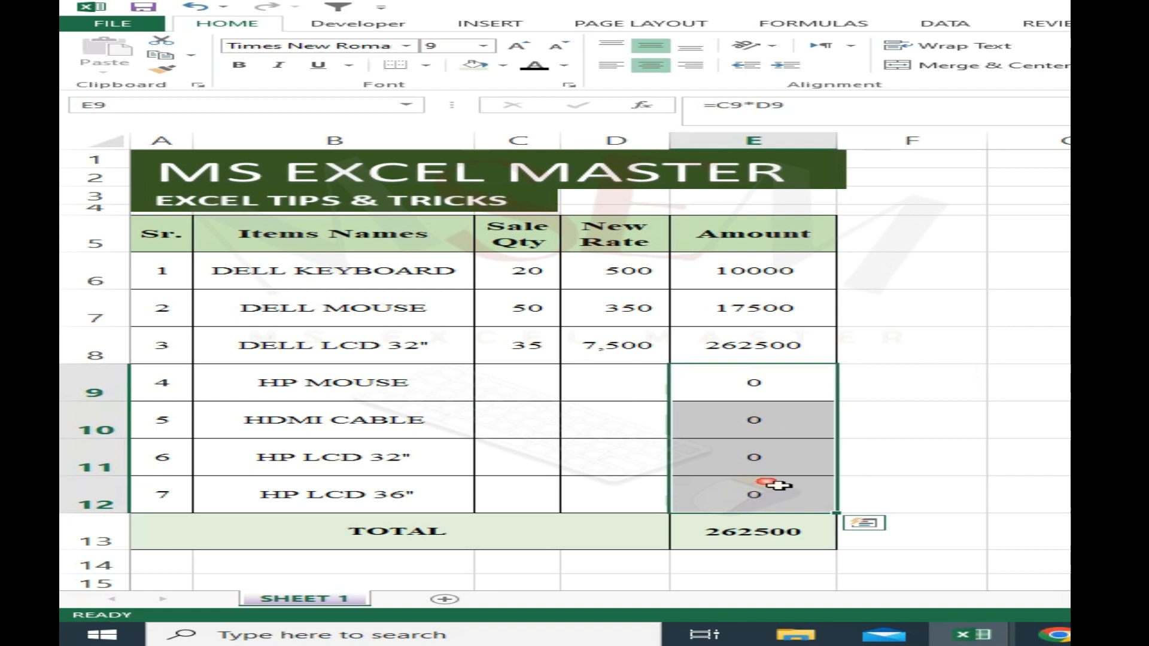
pyautogui.click(911, 399)
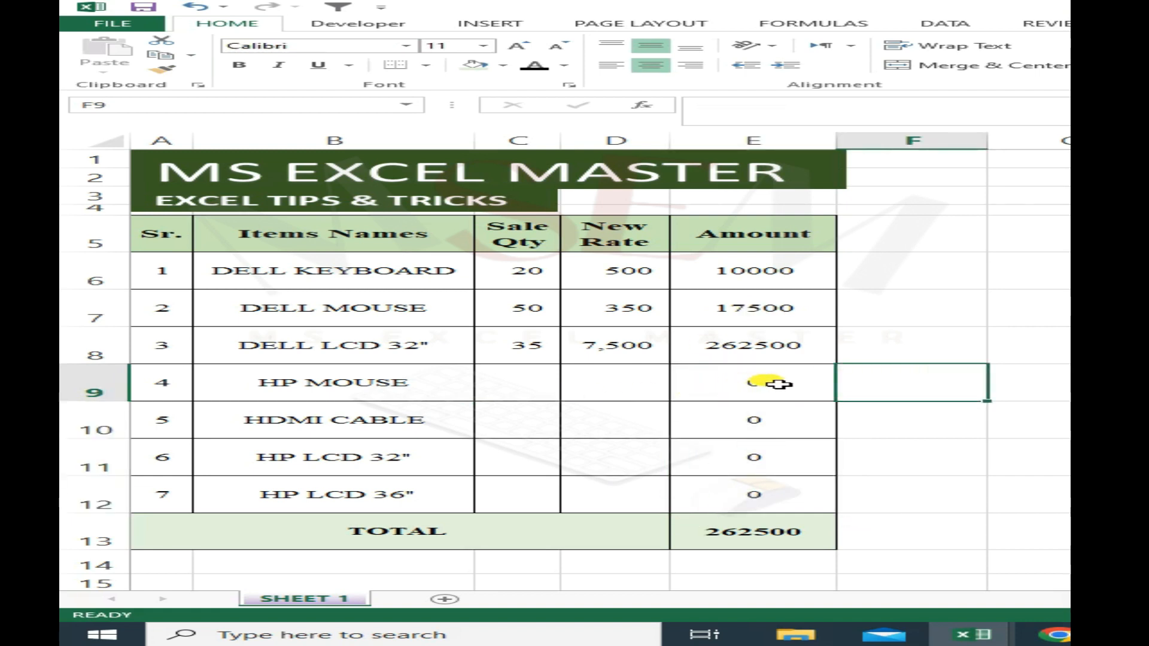
pyautogui.click(892, 354)
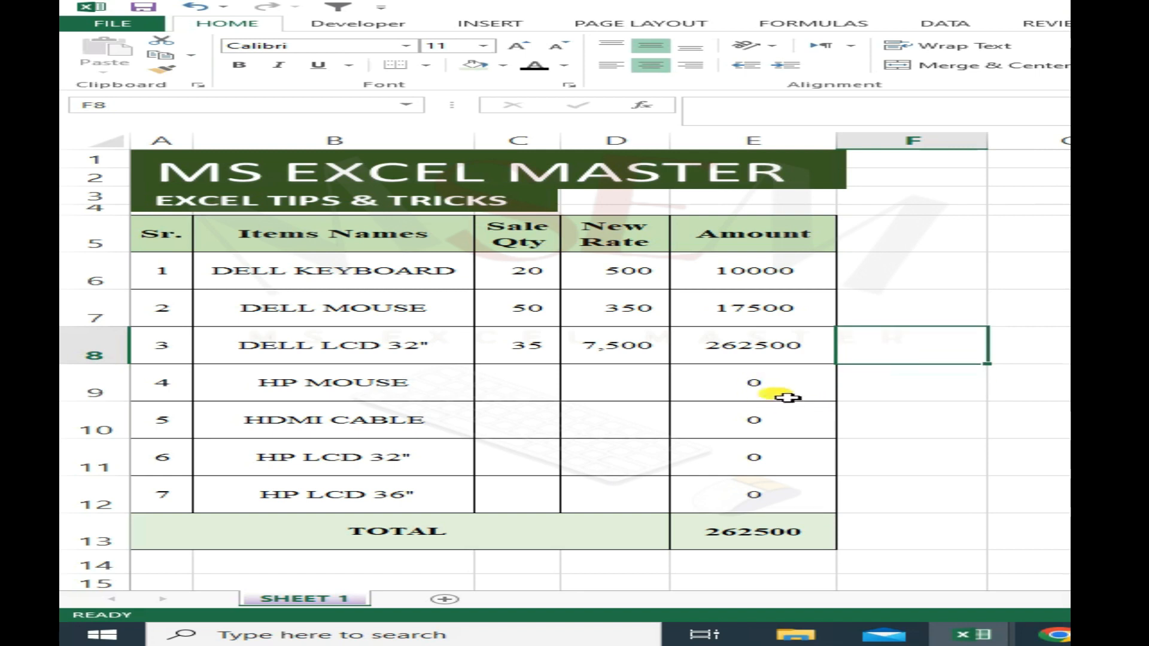
pyautogui.click(792, 389)
pyautogui.moveTo(778, 273); pyautogui.dragTo(760, 535)
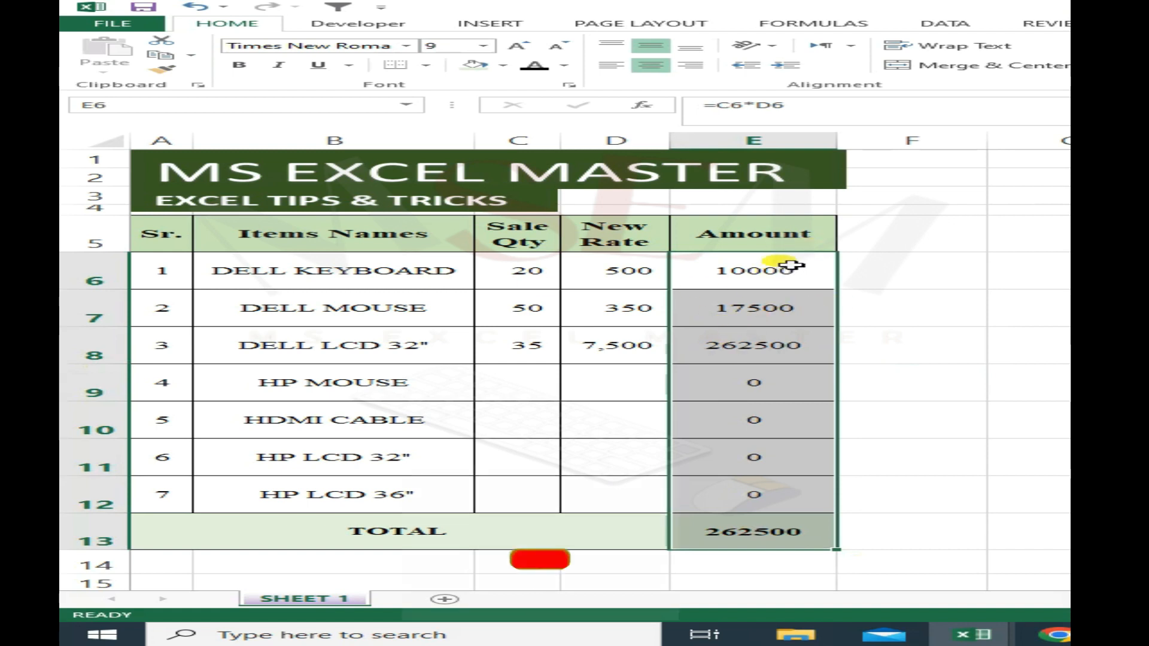
pyautogui.click(751, 141)
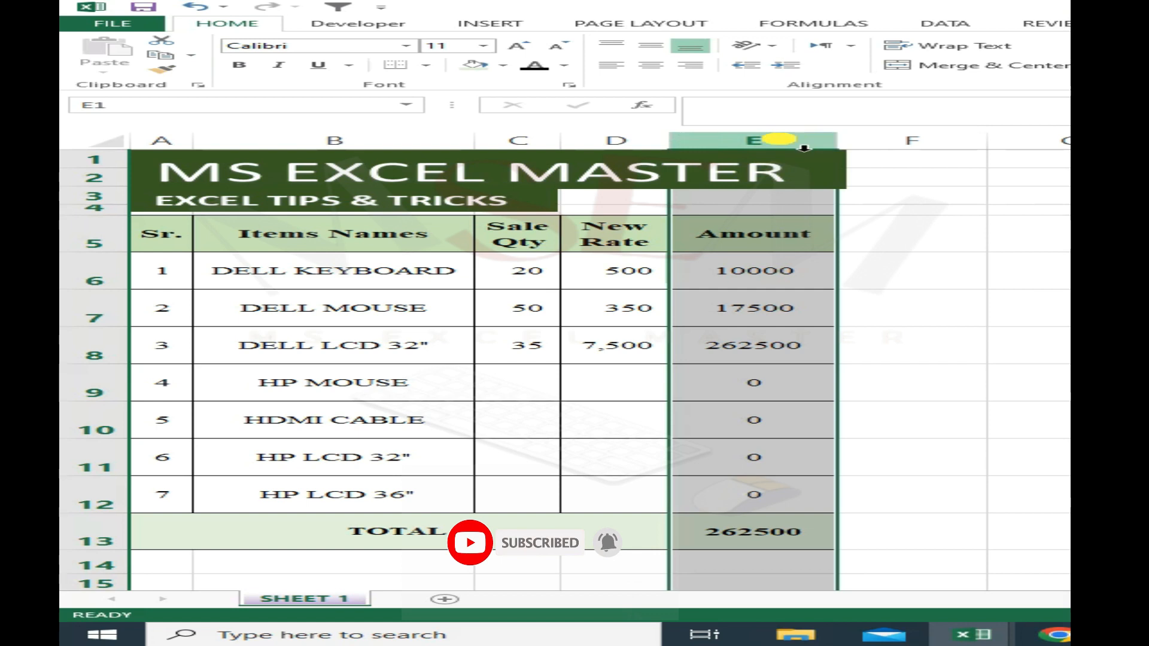
pyautogui.click(816, 357)
# - Apply the custom number format 0;;; to the Amount cells E6:E13 to hide the zeros
pyautogui.moveTo(764, 267); pyautogui.dragTo(756, 541)
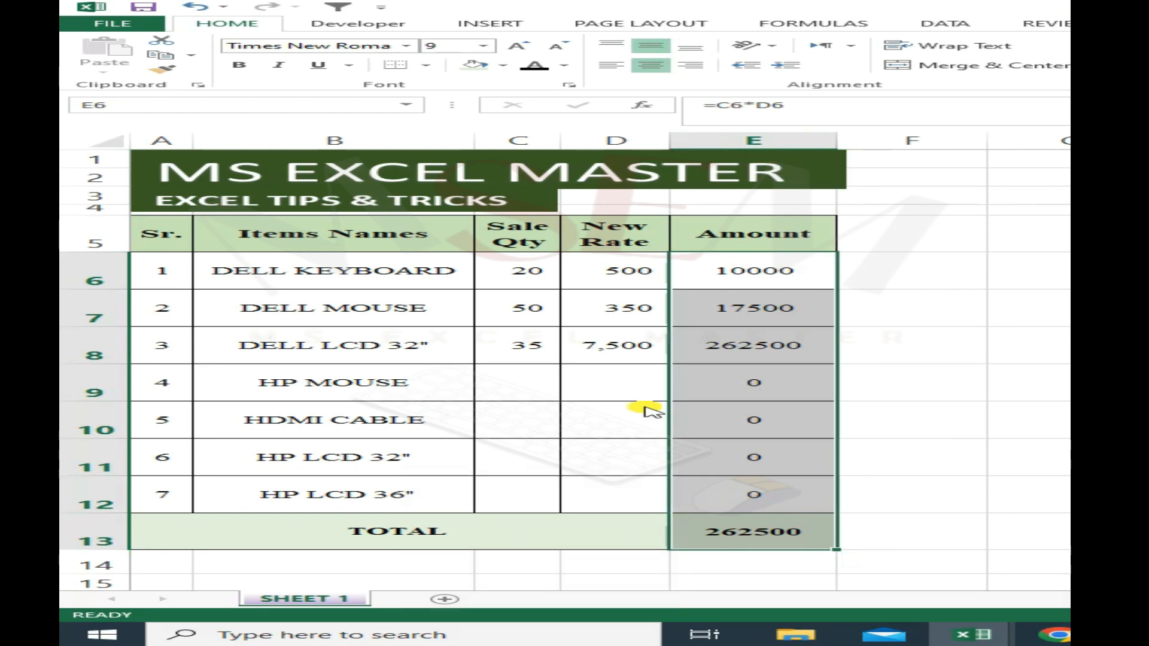
pyautogui.hotkey('ctrl', '1')
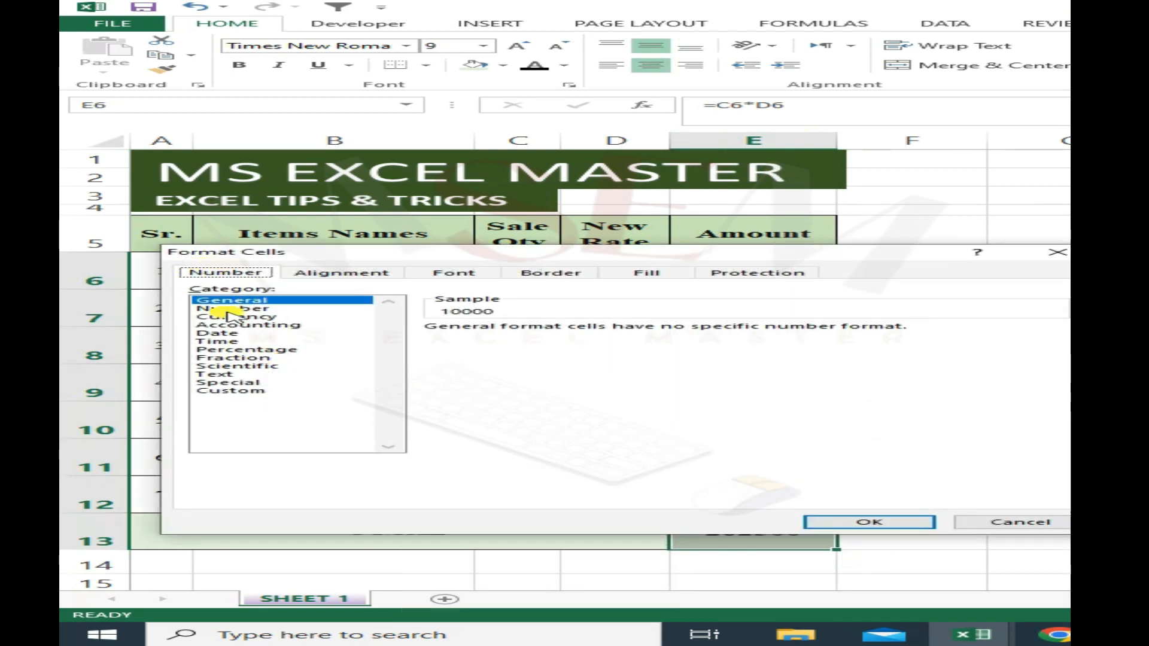
pyautogui.click(247, 392)
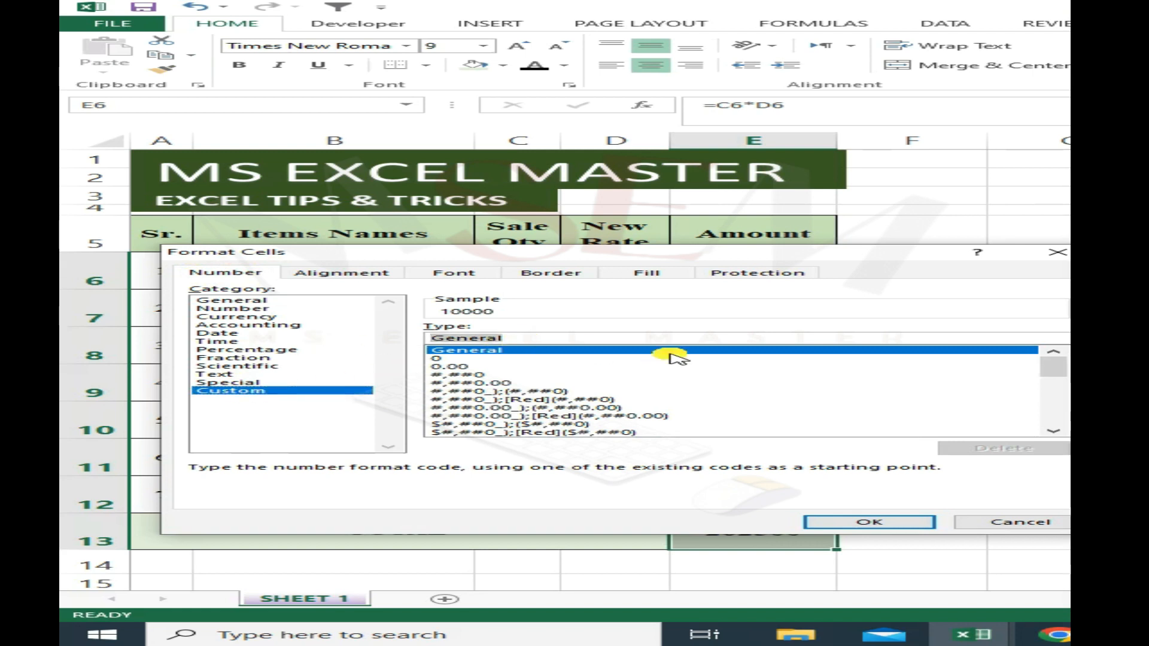
pyautogui.write('0')
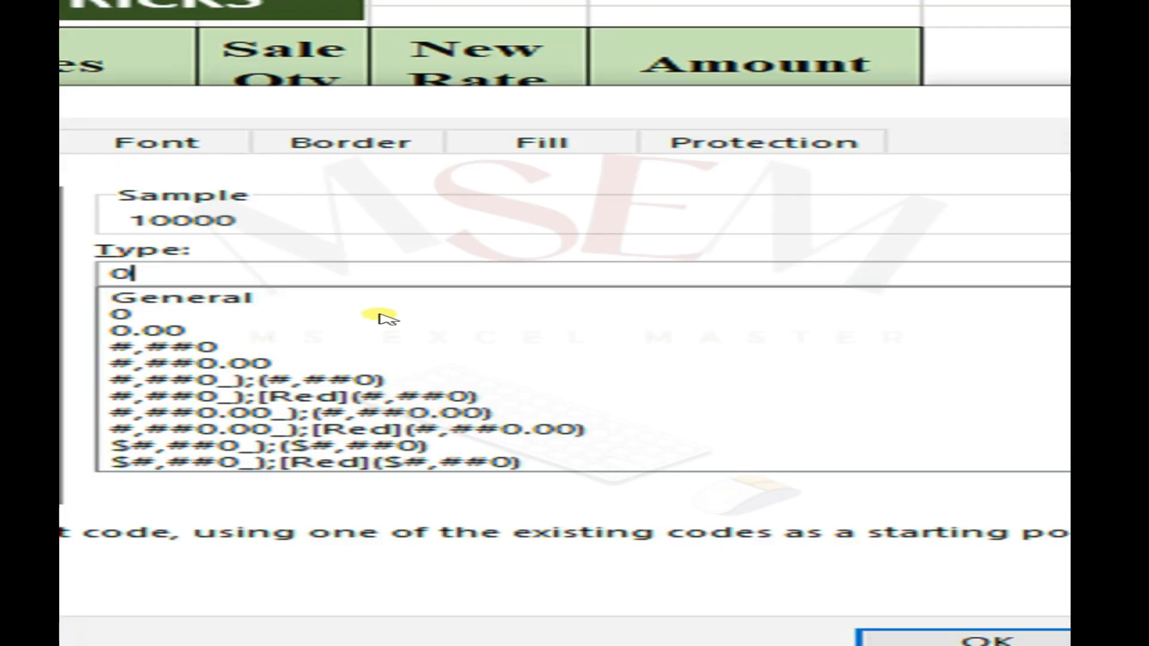
pyautogui.write(';;;')
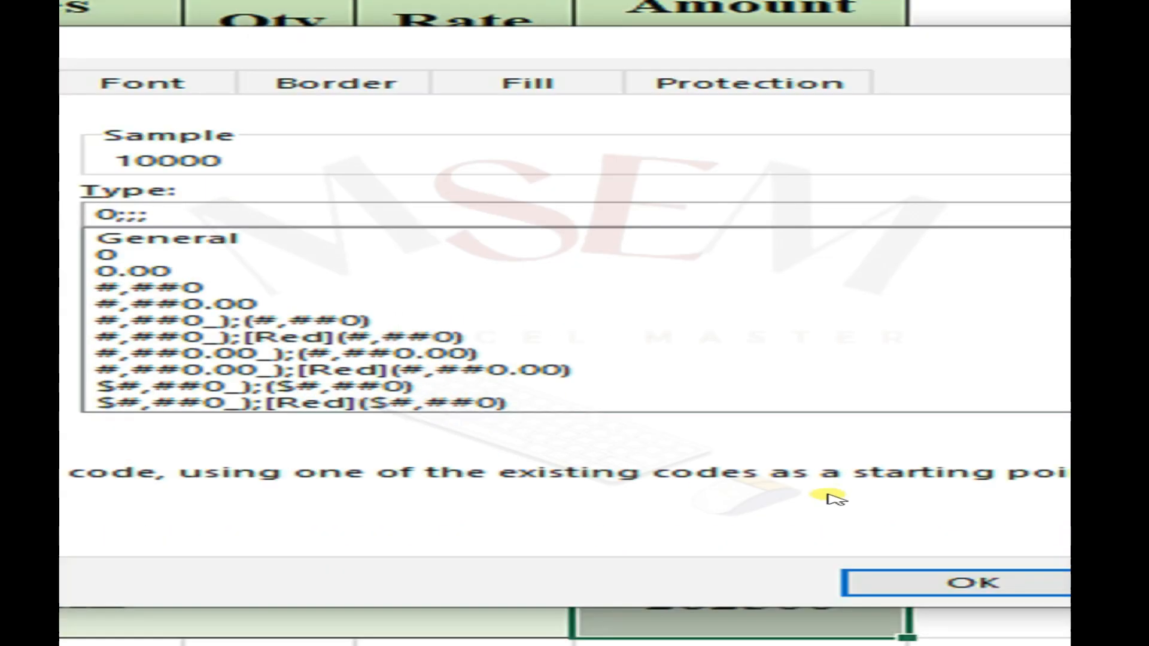
pyautogui.click(880, 639)
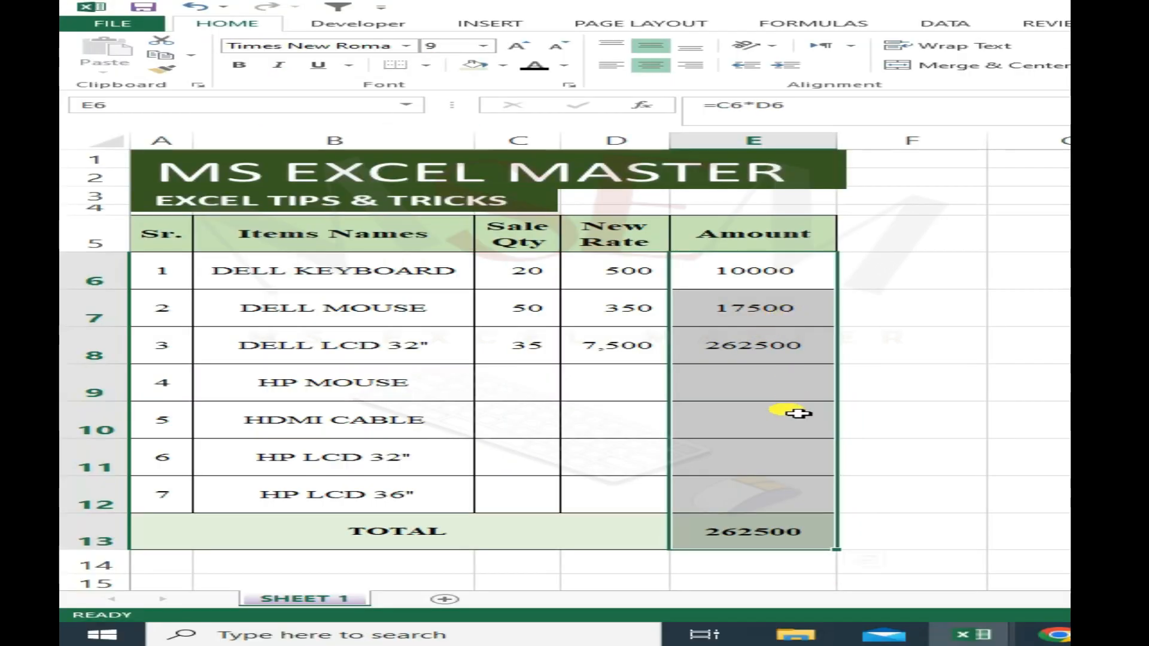
# - Enter sale quantity 2 and rate 50 for HP MOUSE, and sale quantity 50 for HDMI CABLE
pyautogui.click(663, 384)
pyautogui.click(522, 385)
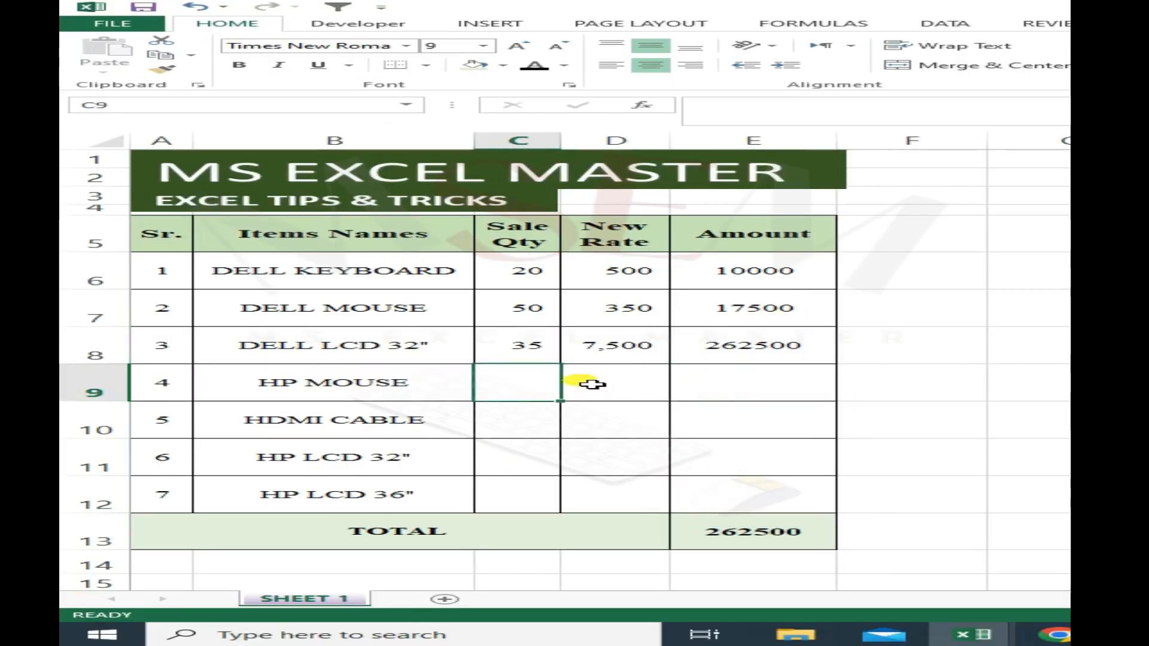
pyautogui.write('2')
pyautogui.press('Return')
pyautogui.click(591, 384)
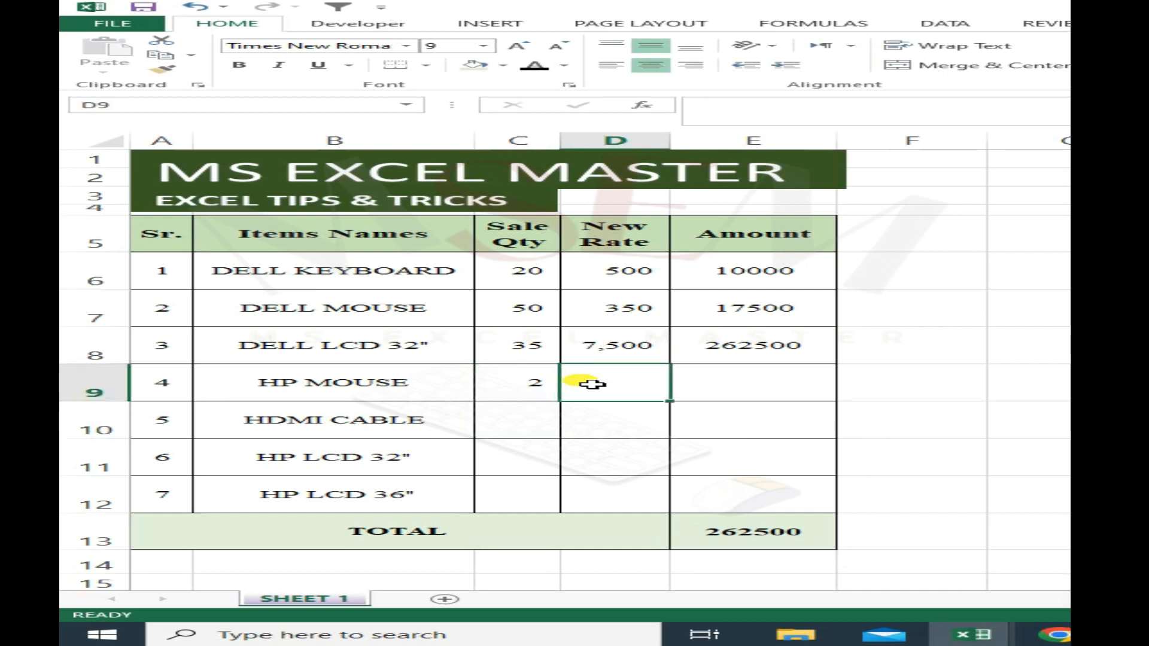
pyautogui.write('50')
pyautogui.press('Return')
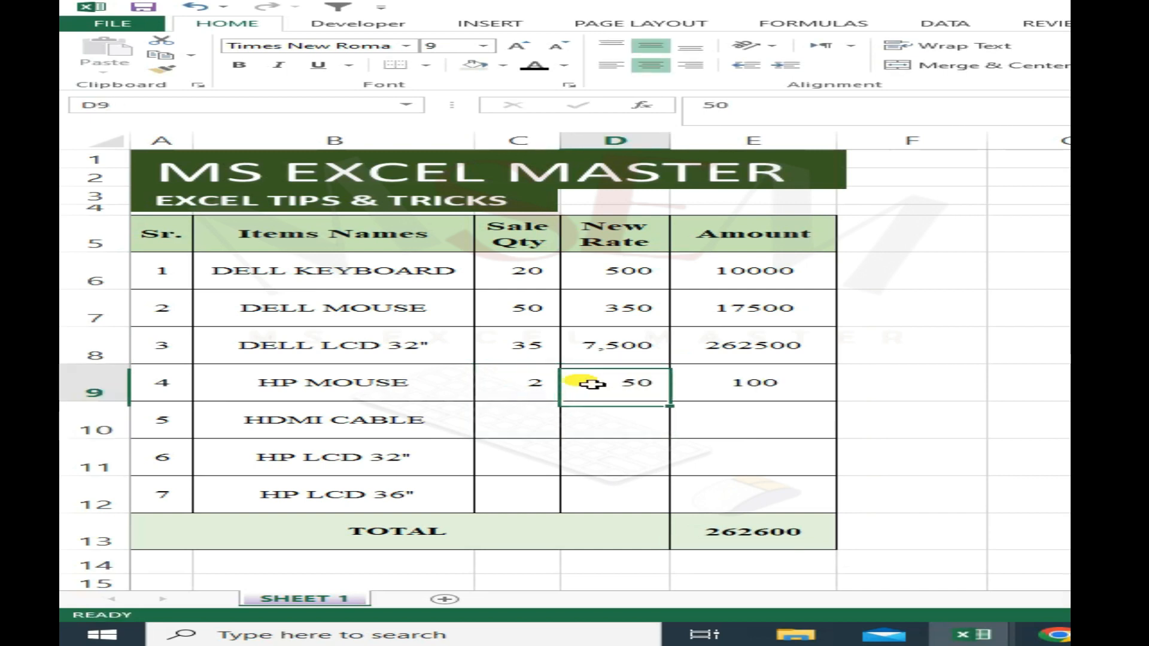
pyautogui.press('Left')
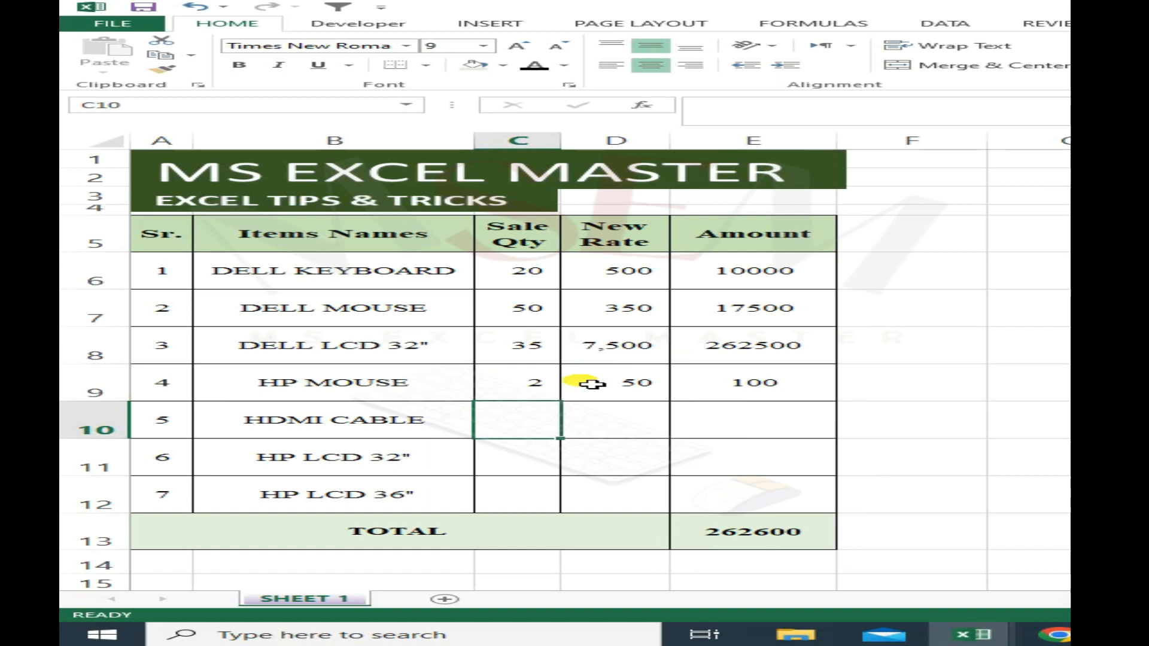
pyautogui.write('50')
pyautogui.press('Return')
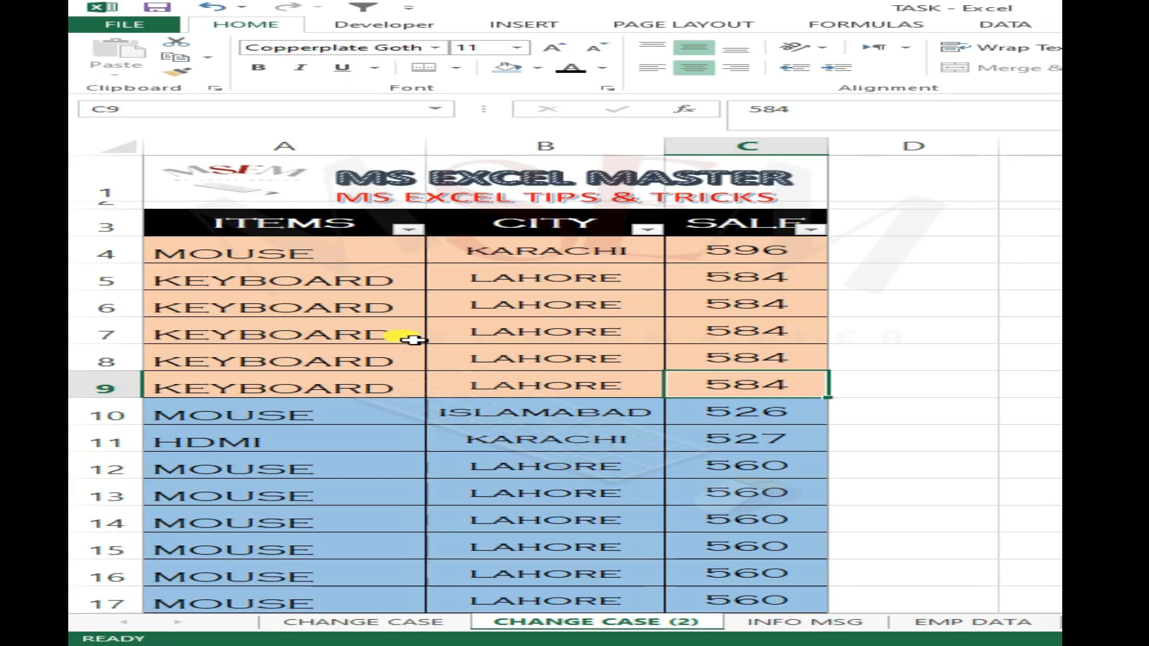
# - Select the purple block of HDMI rows, A26:C33, on the CHANGE CASE (2) sheet
pyautogui.click(385, 302)
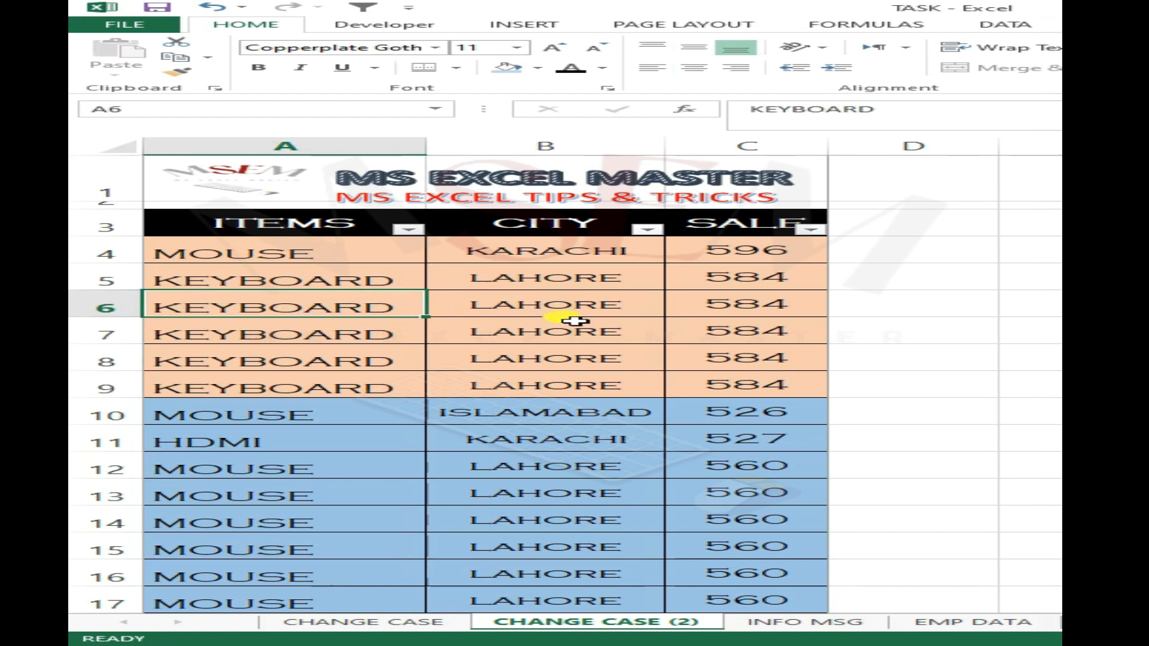
pyautogui.scroll(-5, 637, 364)
pyautogui.scroll(2, 637, 374)
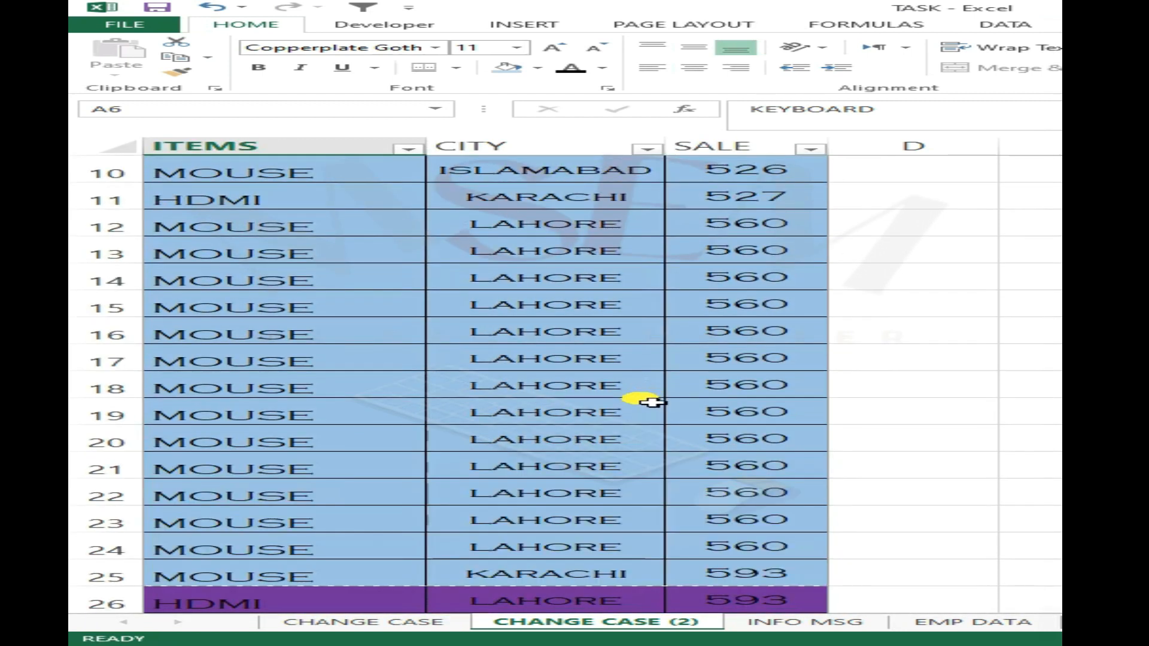
pyautogui.scroll(-4, 651, 402)
pyautogui.click(411, 356)
pyautogui.scroll(3, 383, 308)
pyautogui.scroll(-3, 258, 261)
pyautogui.moveTo(293, 285); pyautogui.dragTo(820, 473)
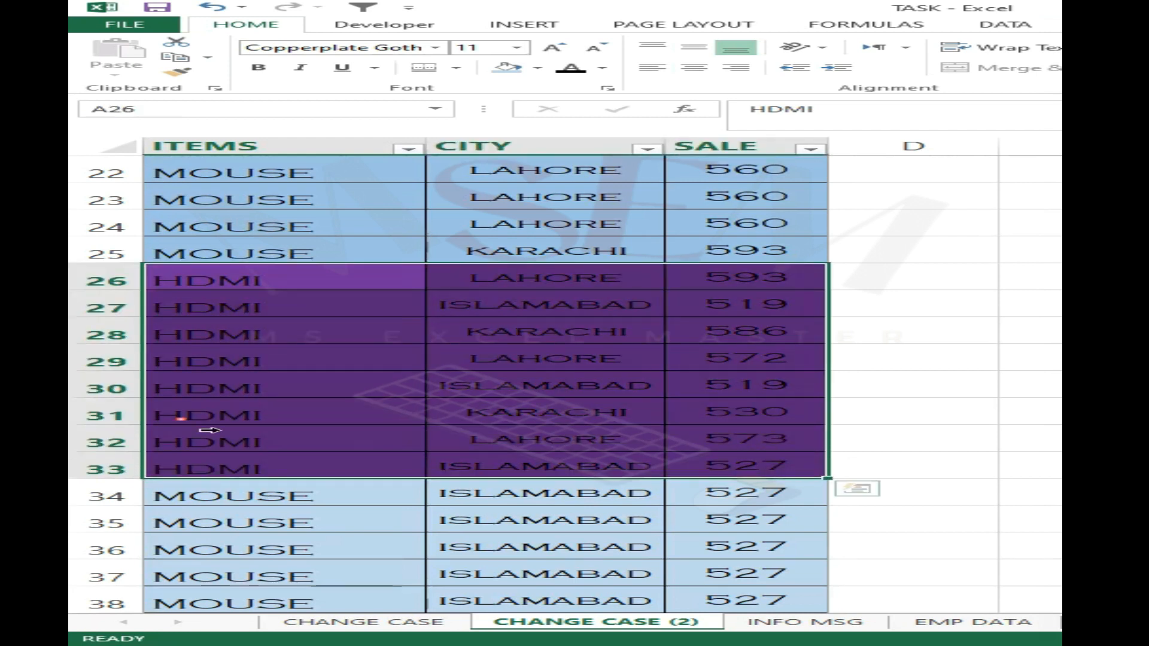
pyautogui.scroll(6, 539, 329)
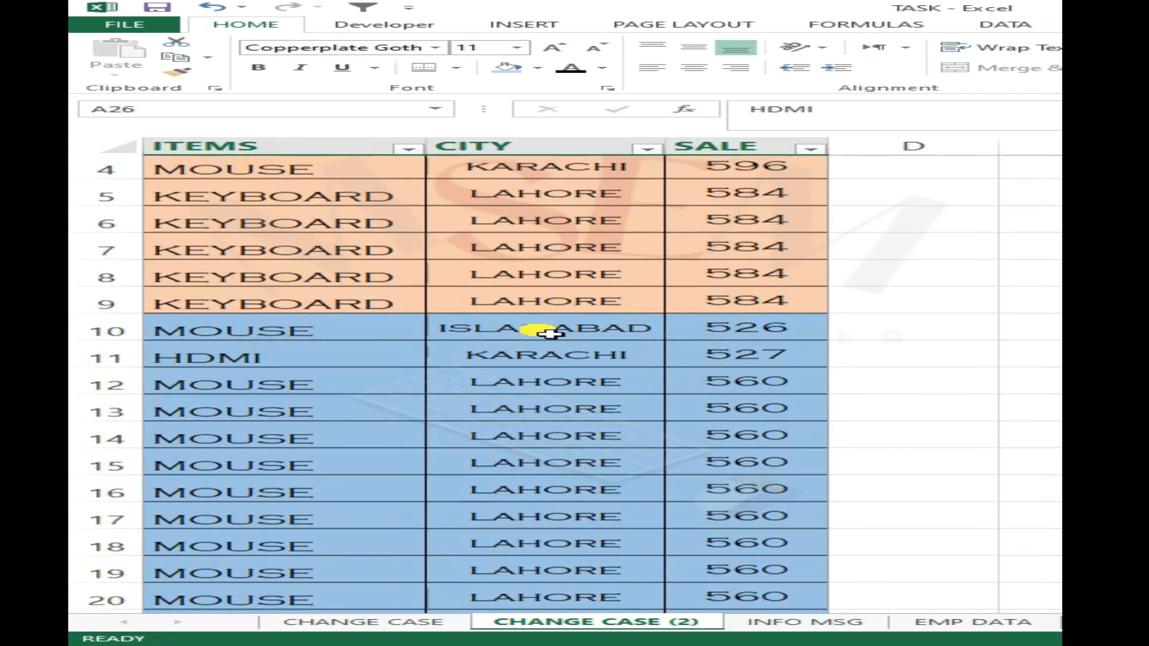
pyautogui.scroll(-6, 457, 323)
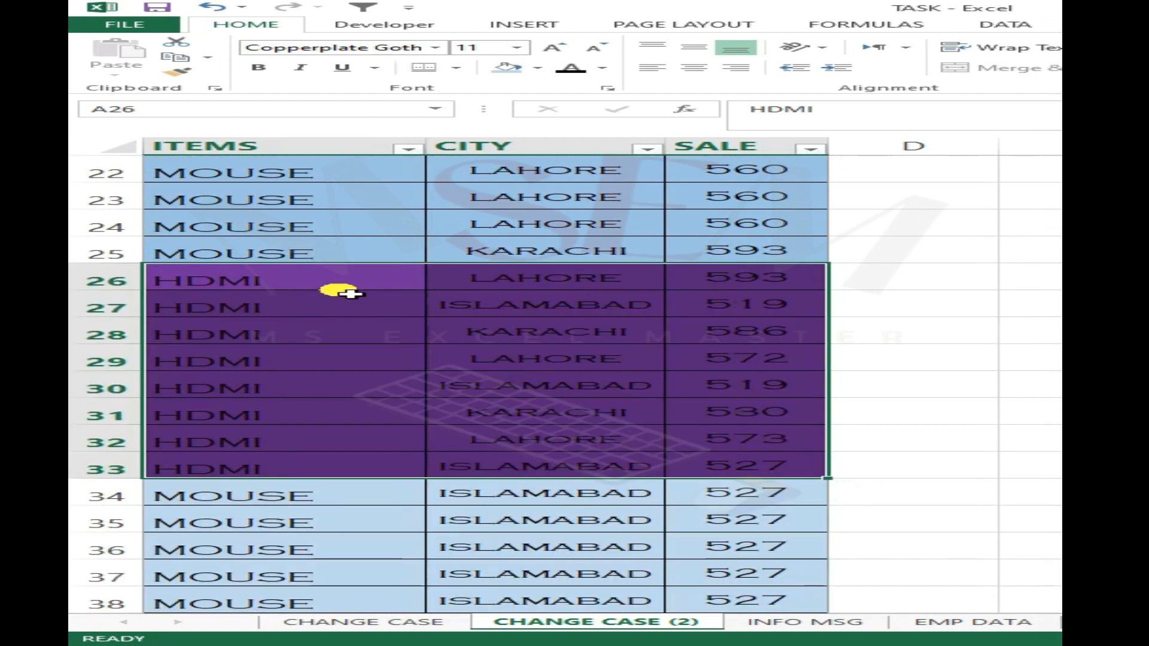
# - Preview the sheet's printout and set the print range to Print Selection instead of the active sheets
pyautogui.hotkey('ctrl', 'p')
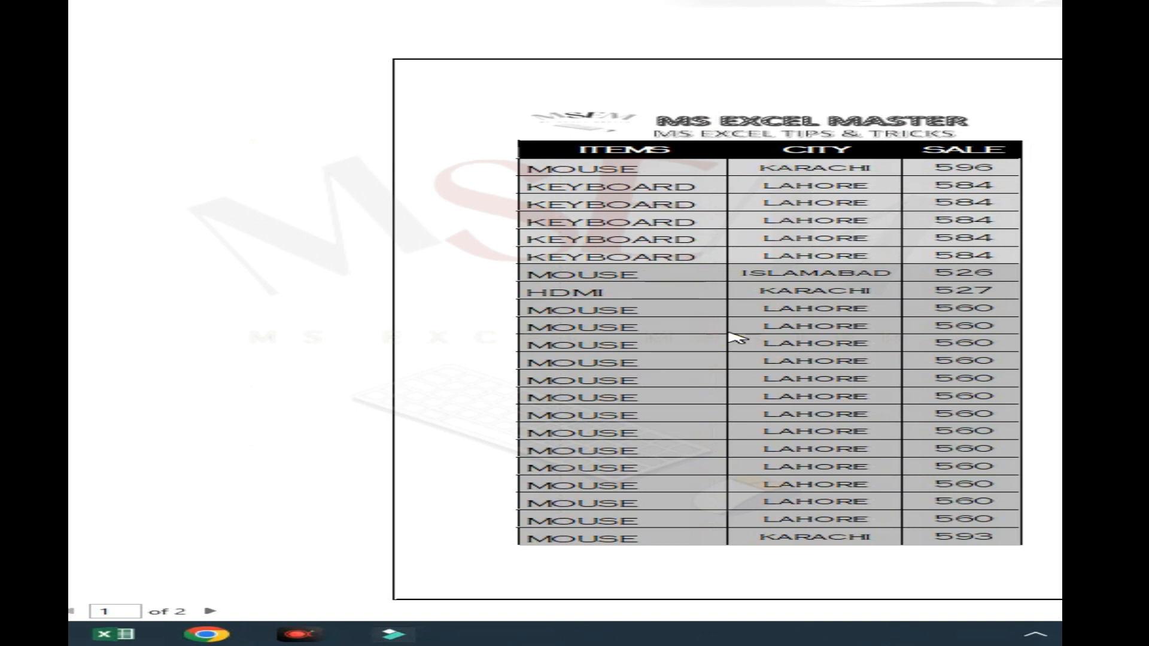
pyautogui.scroll(-2, 733, 335)
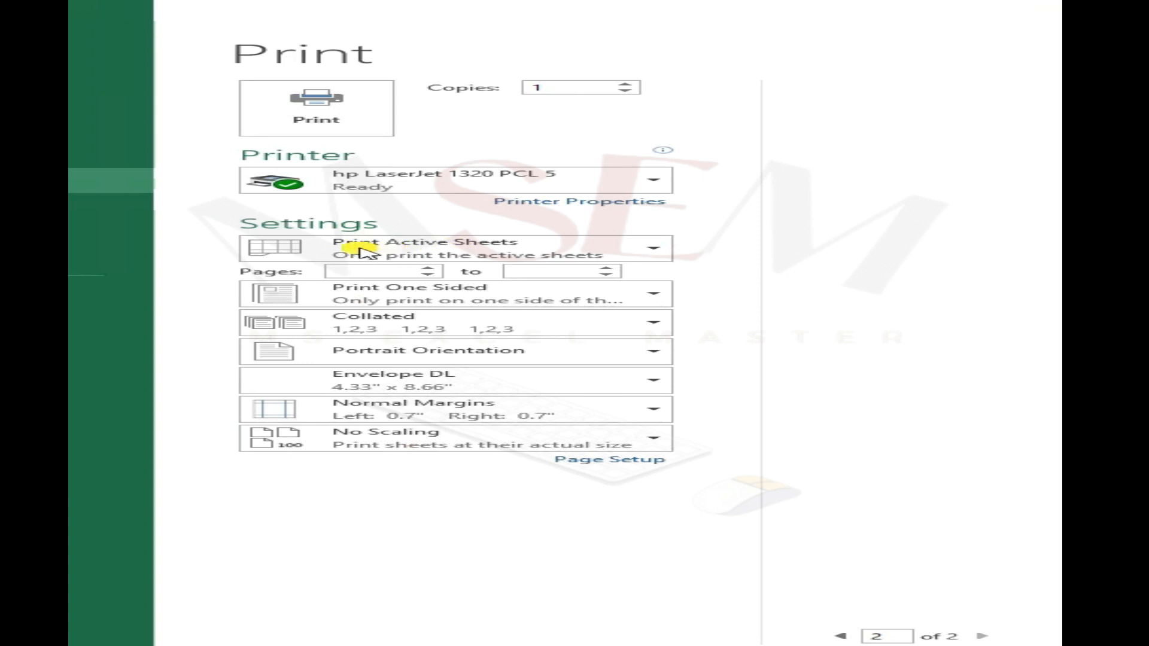
pyautogui.click(578, 247)
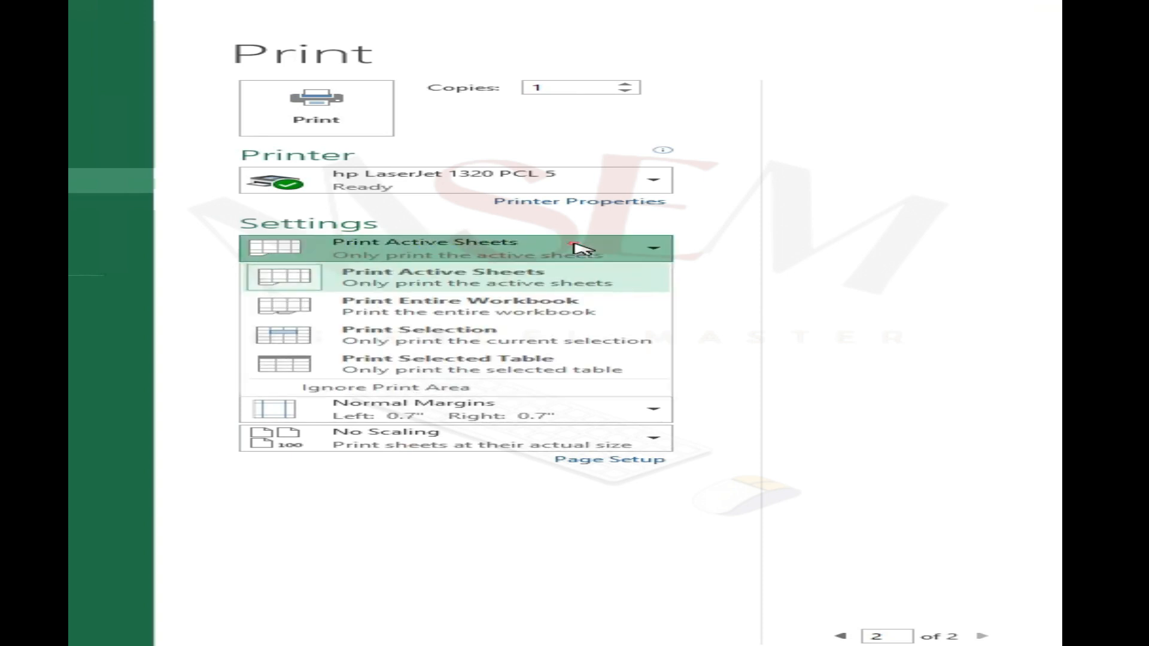
pyautogui.click(493, 338)
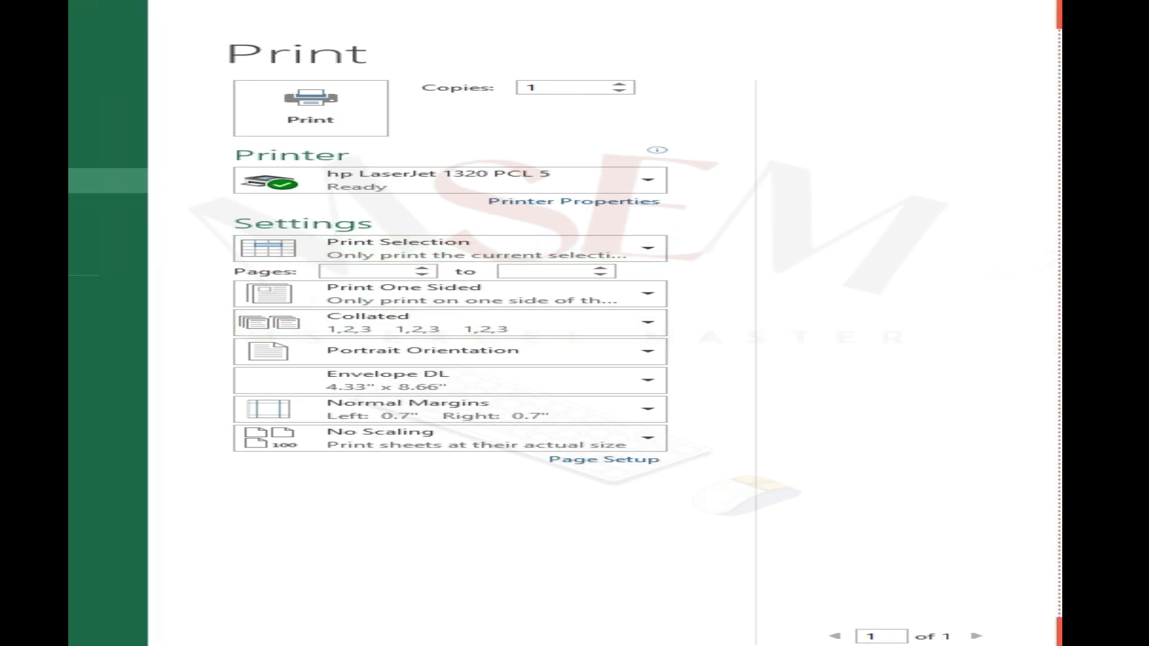
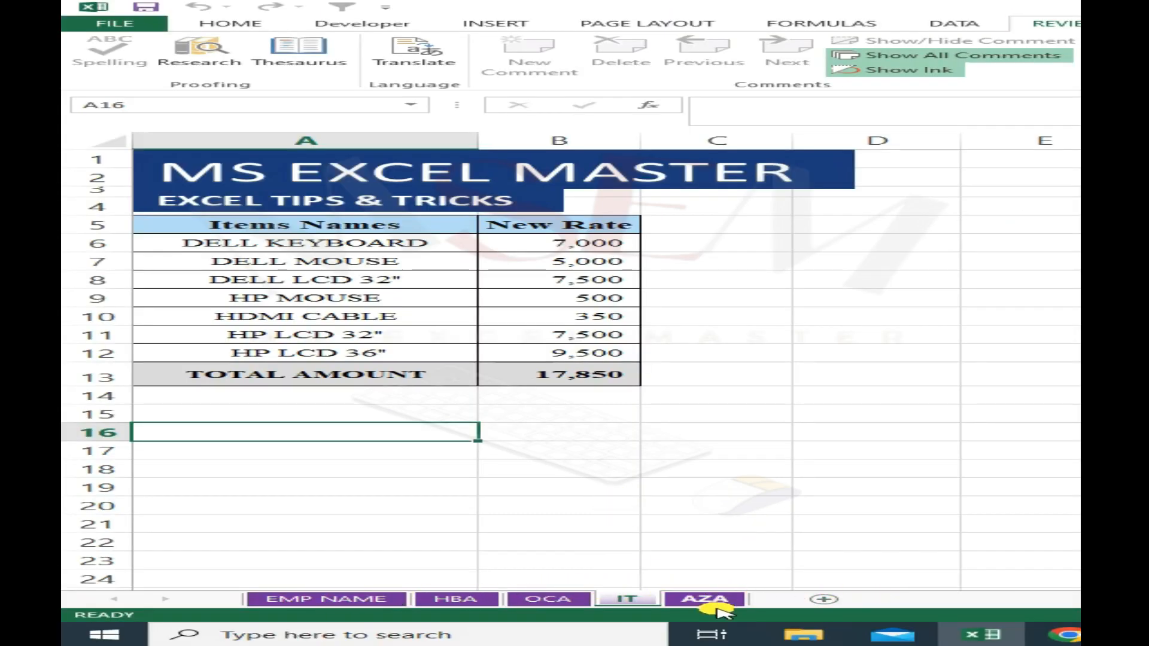
# - Insert a blank worksheet after the IT sheet and delete it again
pyautogui.click(637, 554)
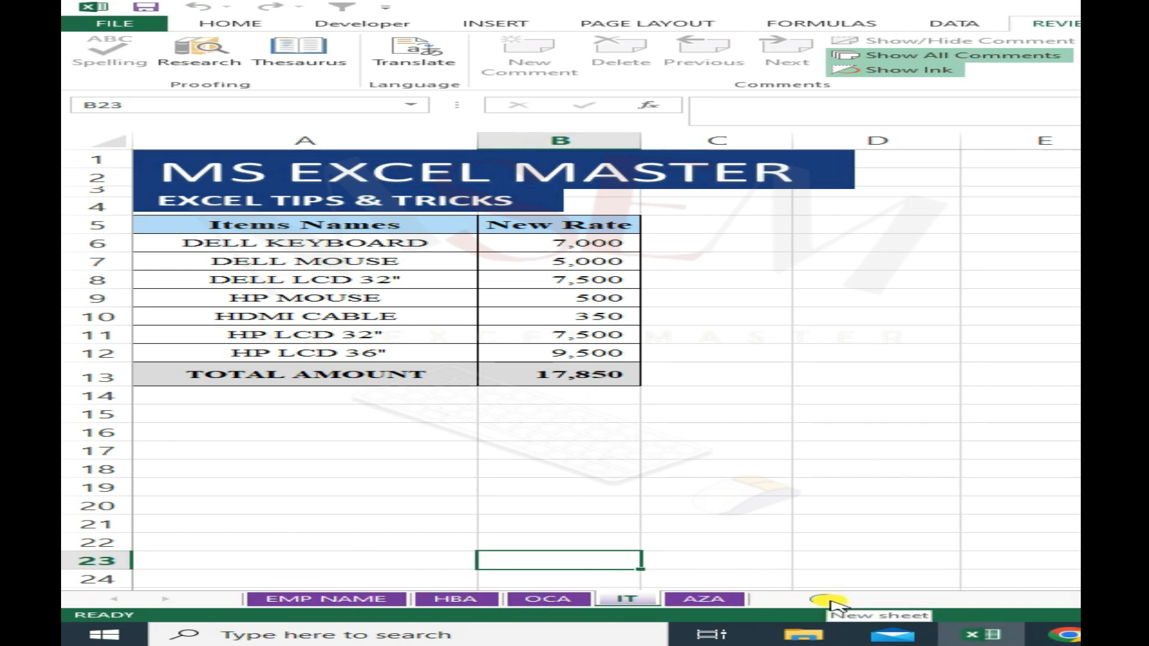
pyautogui.click(829, 600)
pyautogui.rightClick(738, 607)
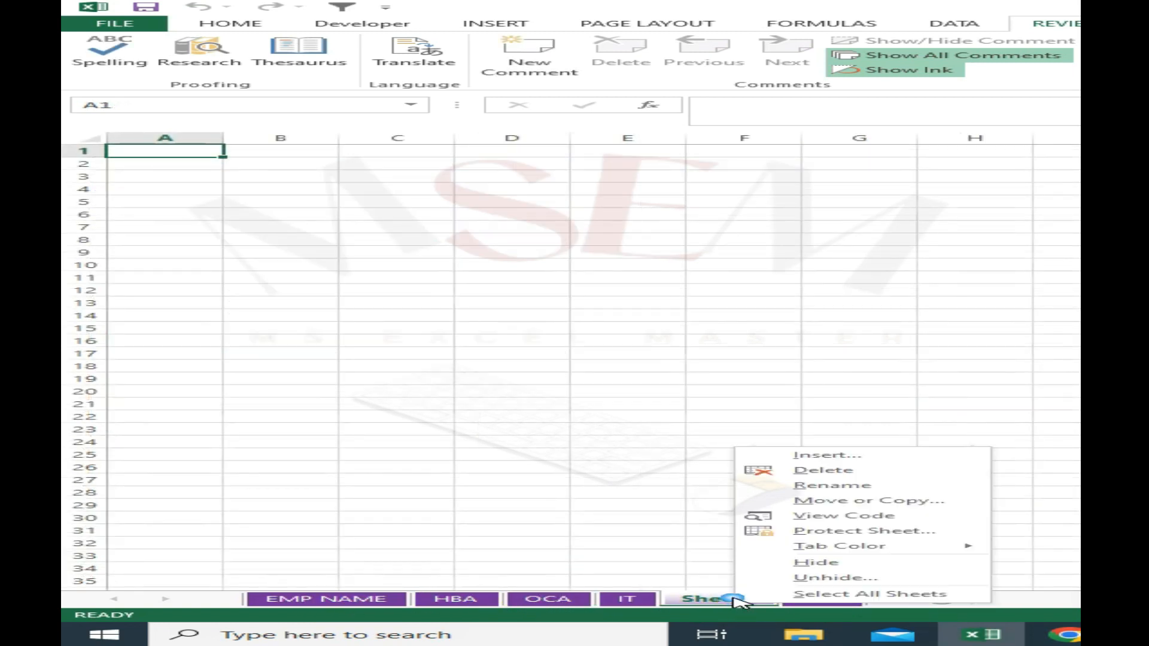
pyautogui.click(831, 472)
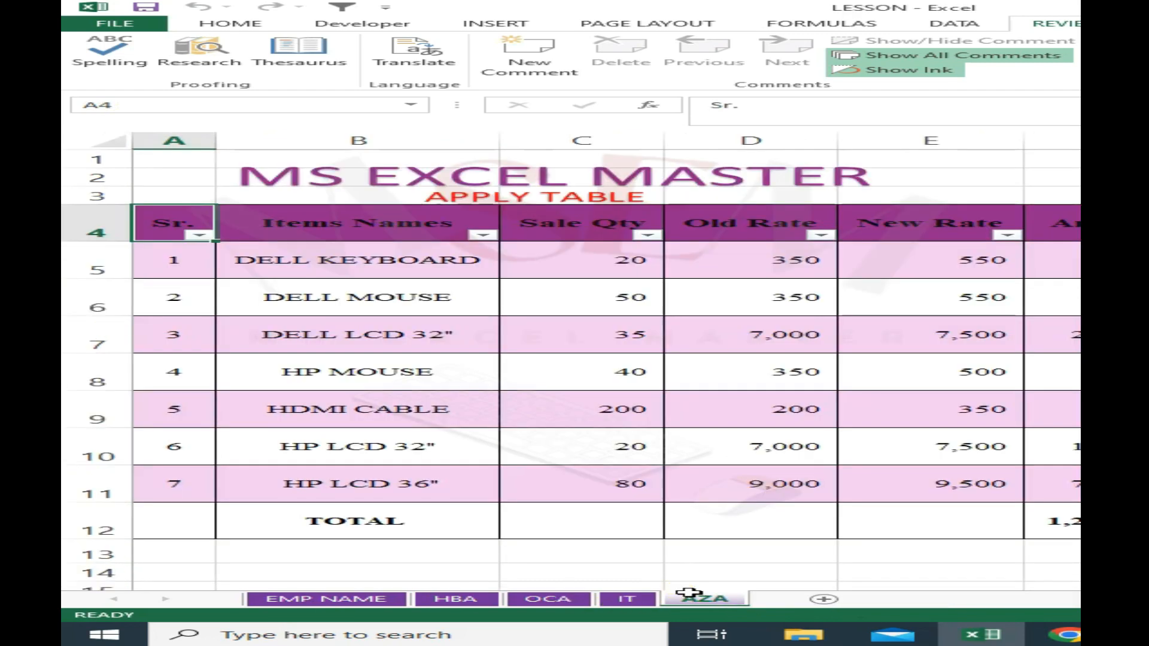
# - Protect the workbook's structure with a password, re-entering the password to confirm it
pyautogui.click(688, 589)
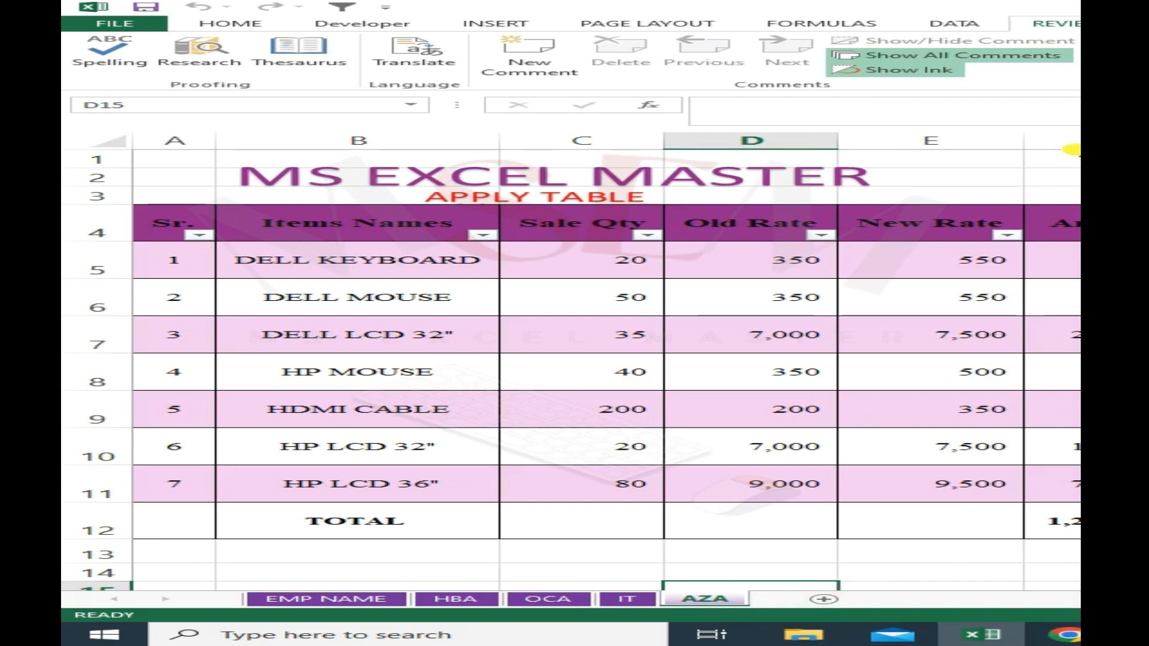
pyautogui.click(585, 22)
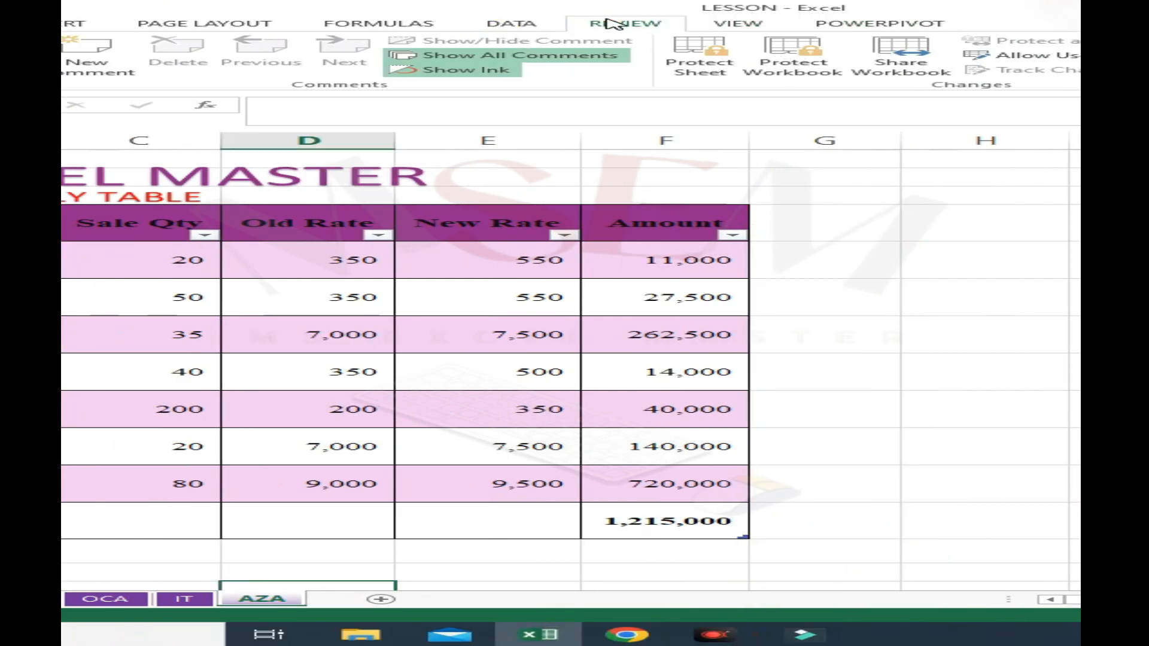
pyautogui.click(813, 69)
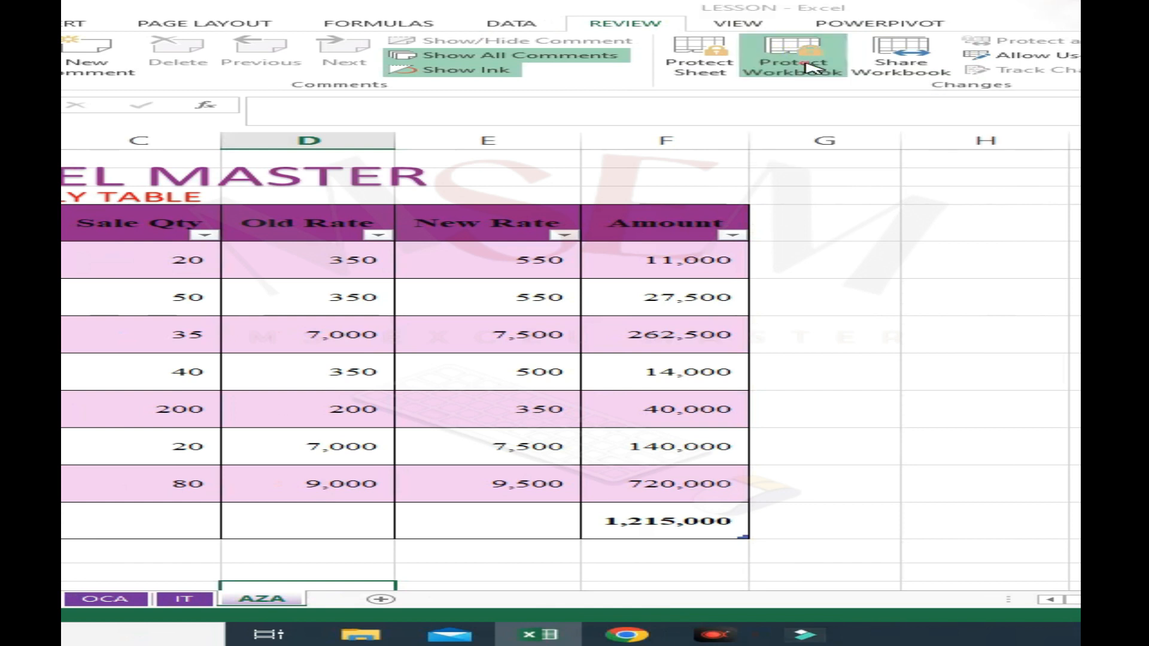
pyautogui.moveTo(489, 339); pyautogui.dragTo(516, 329)
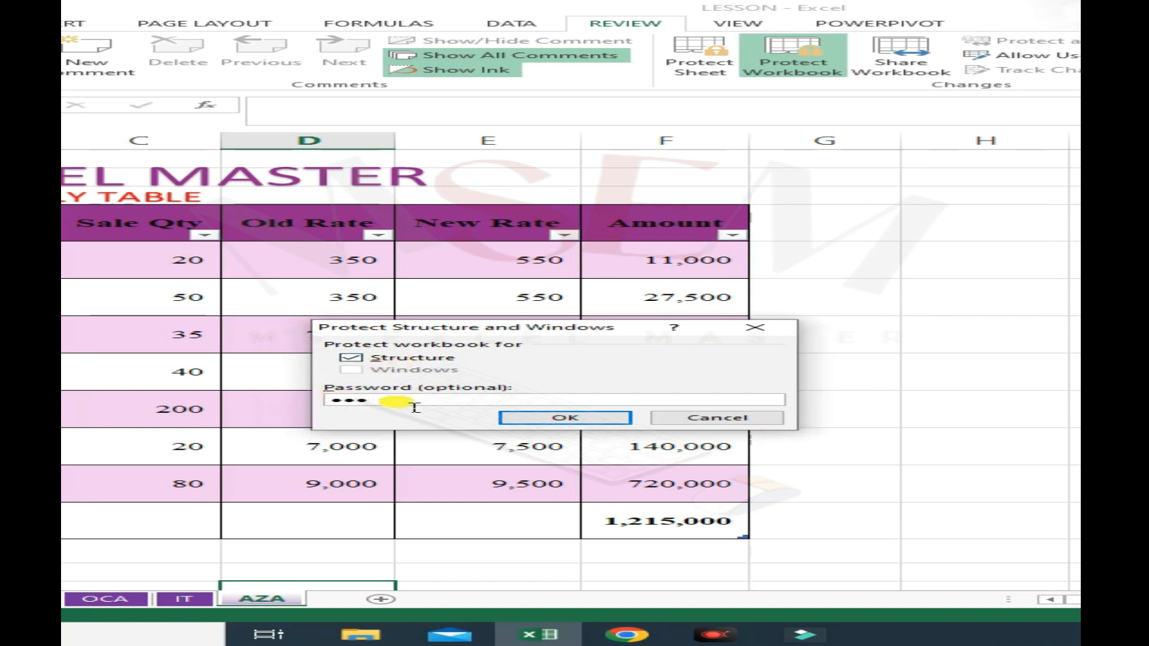
pyautogui.press('Return')
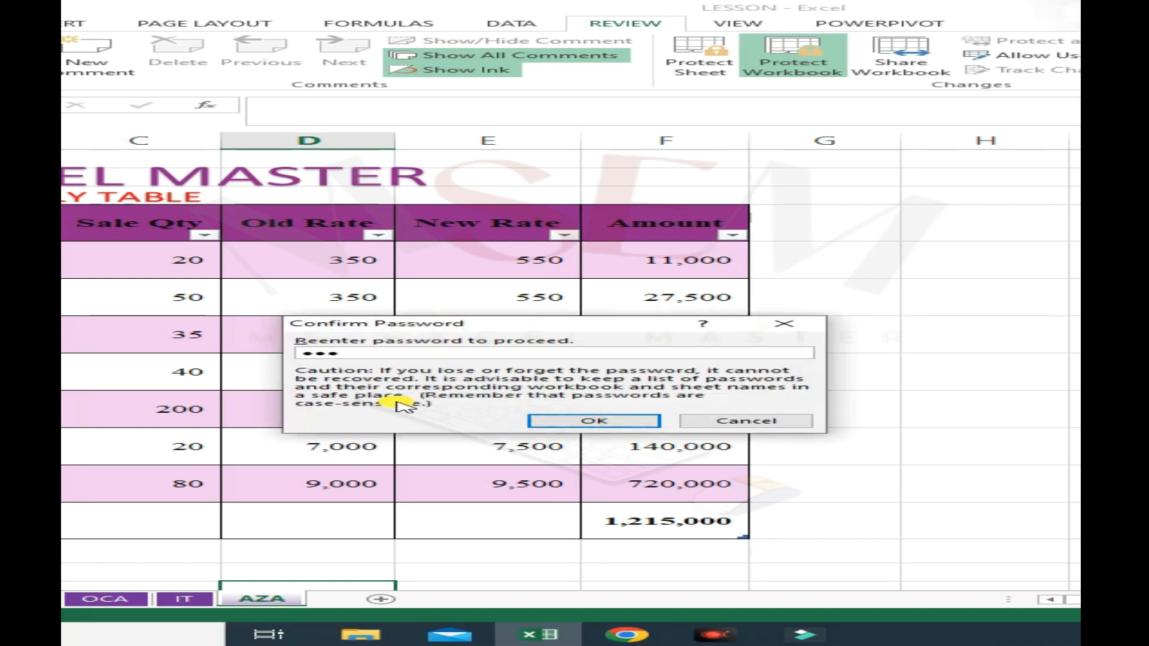
pyautogui.click(534, 419)
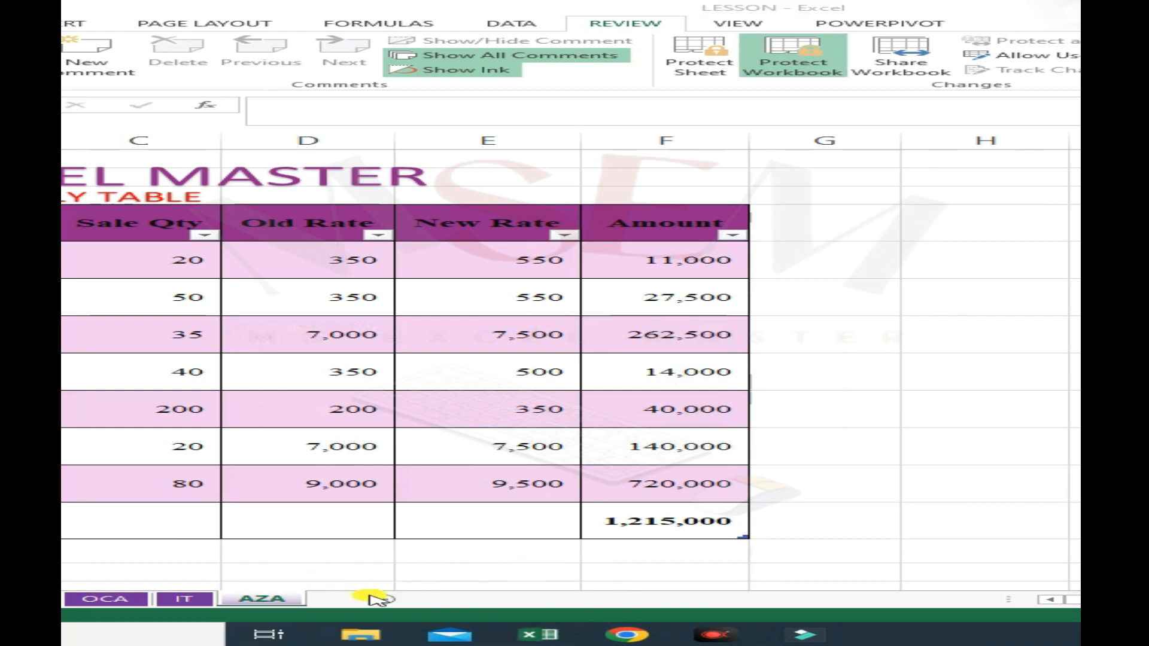
# - Try to add a worksheet and rename the AZA sheet while the workbook is protected
pyautogui.click(382, 601)
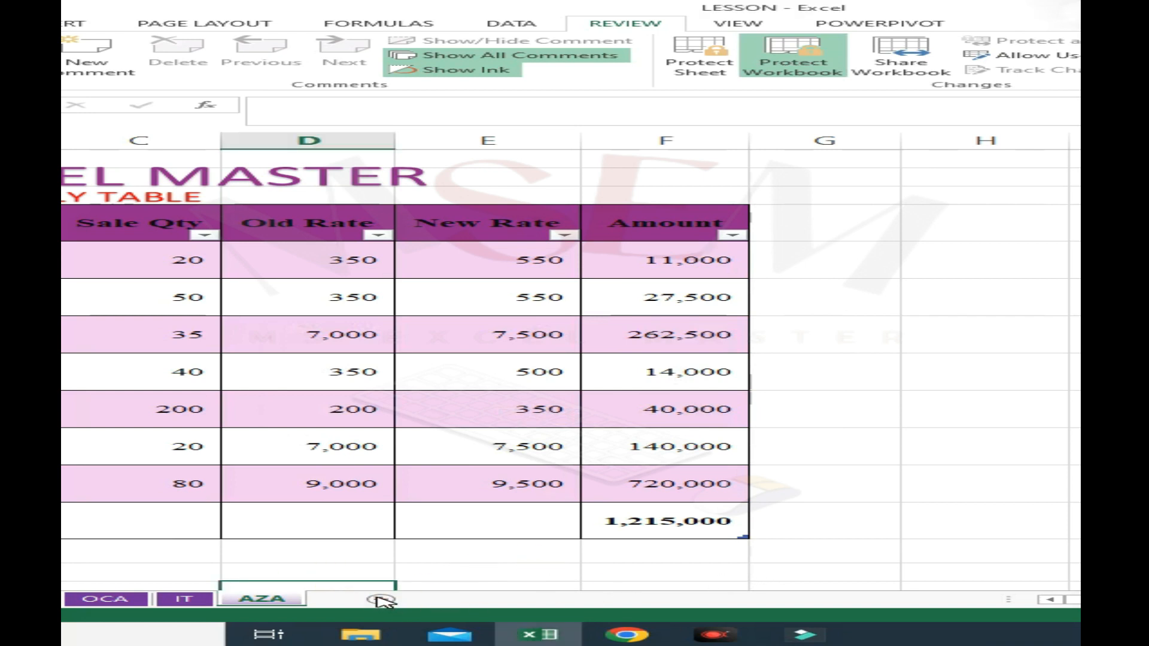
pyautogui.doubleClick(275, 603)
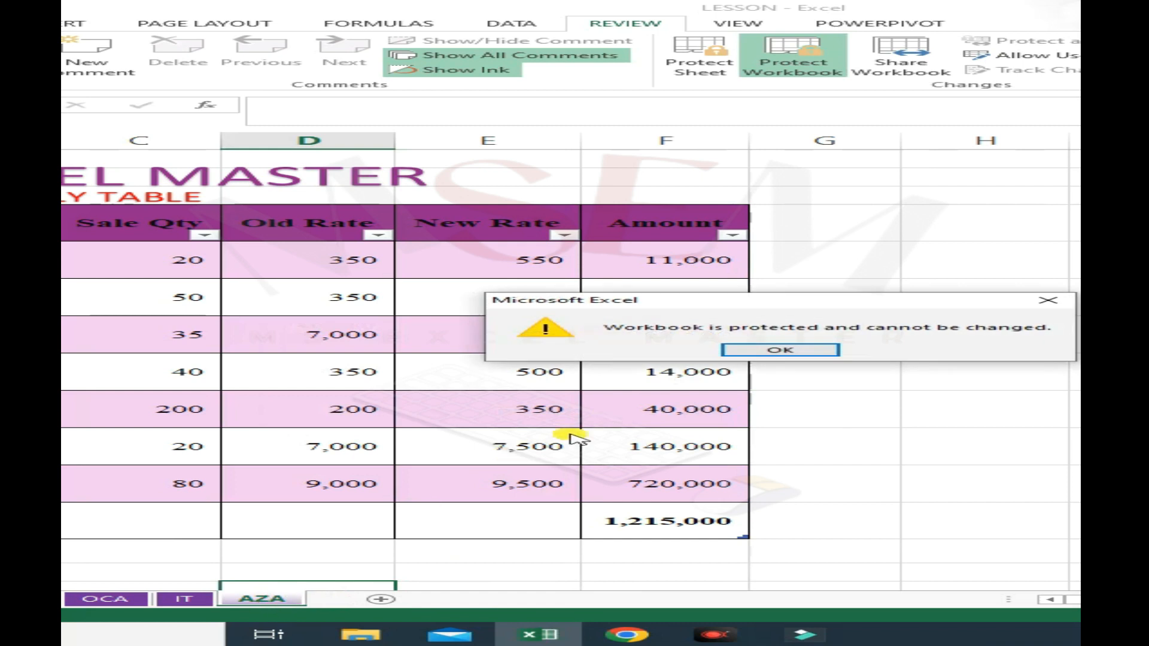
pyautogui.moveTo(724, 309); pyautogui.dragTo(500, 318)
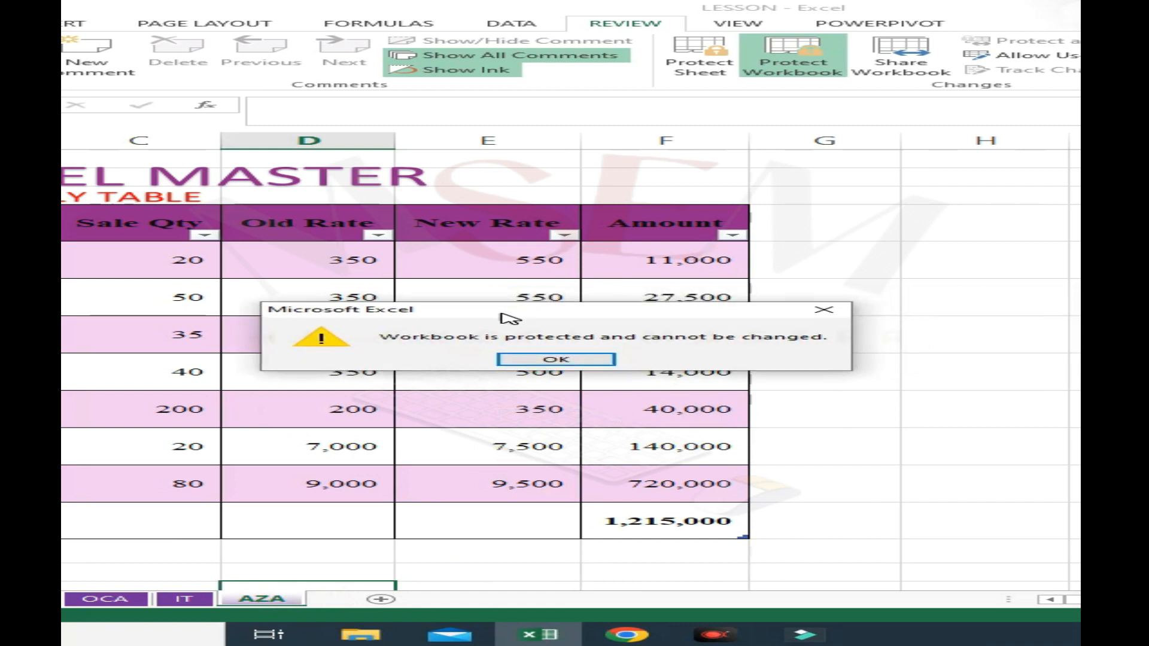
pyautogui.click(556, 360)
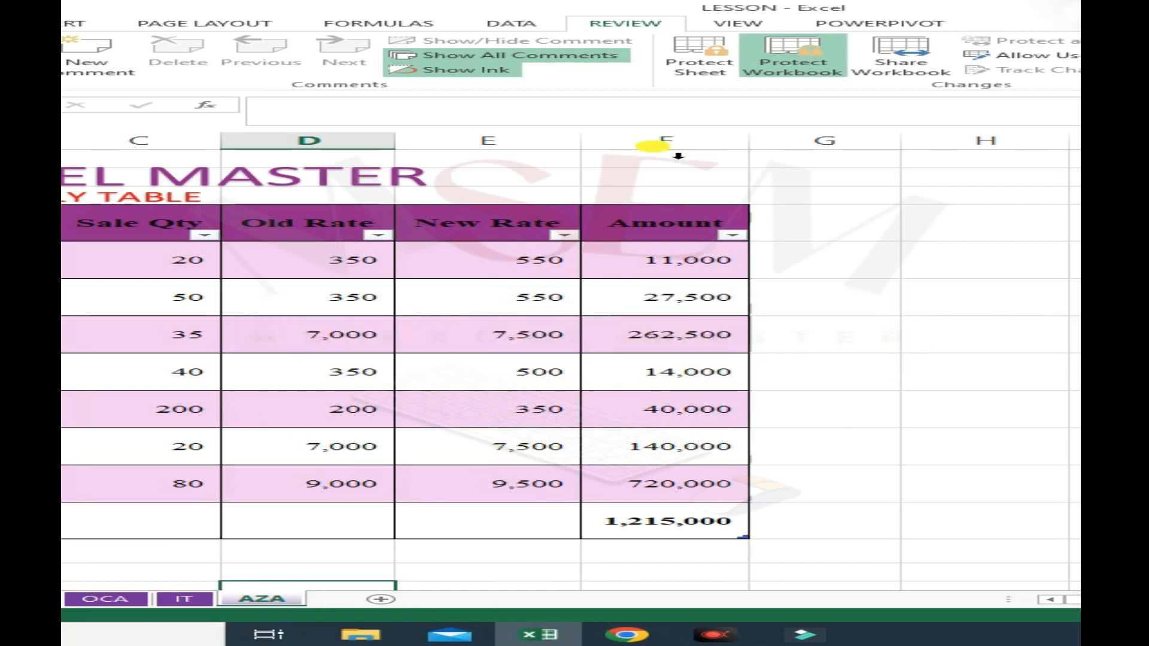
# - Remove the workbook's structure protection by entering the workbook password
pyautogui.click(822, 60)
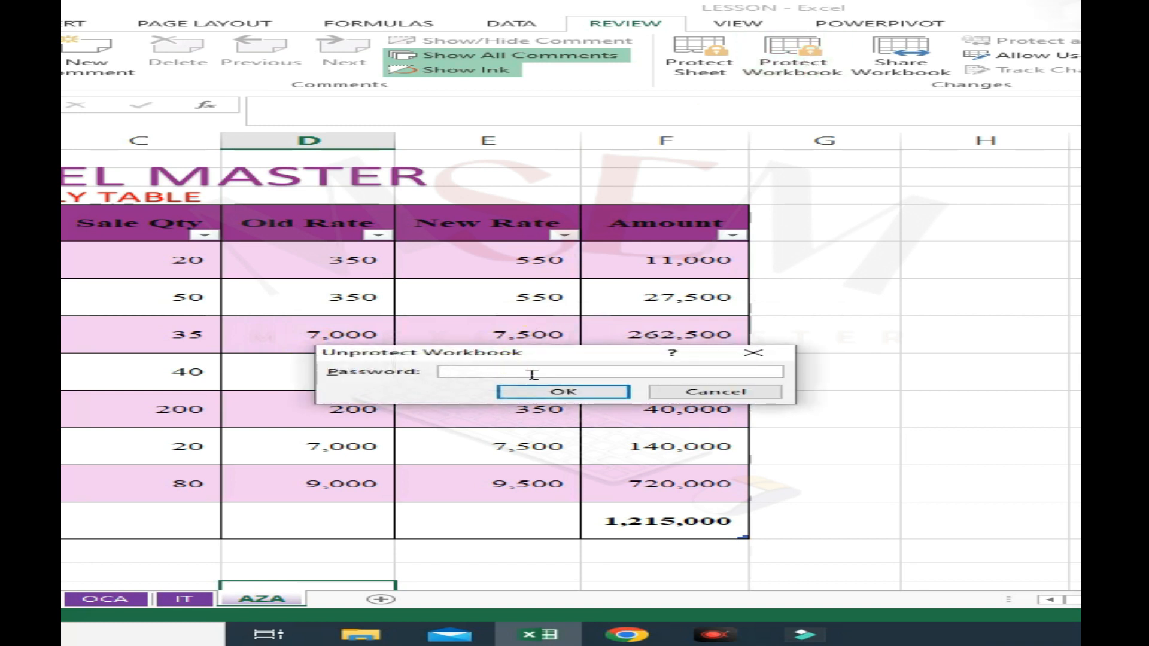
pyautogui.press('Return')
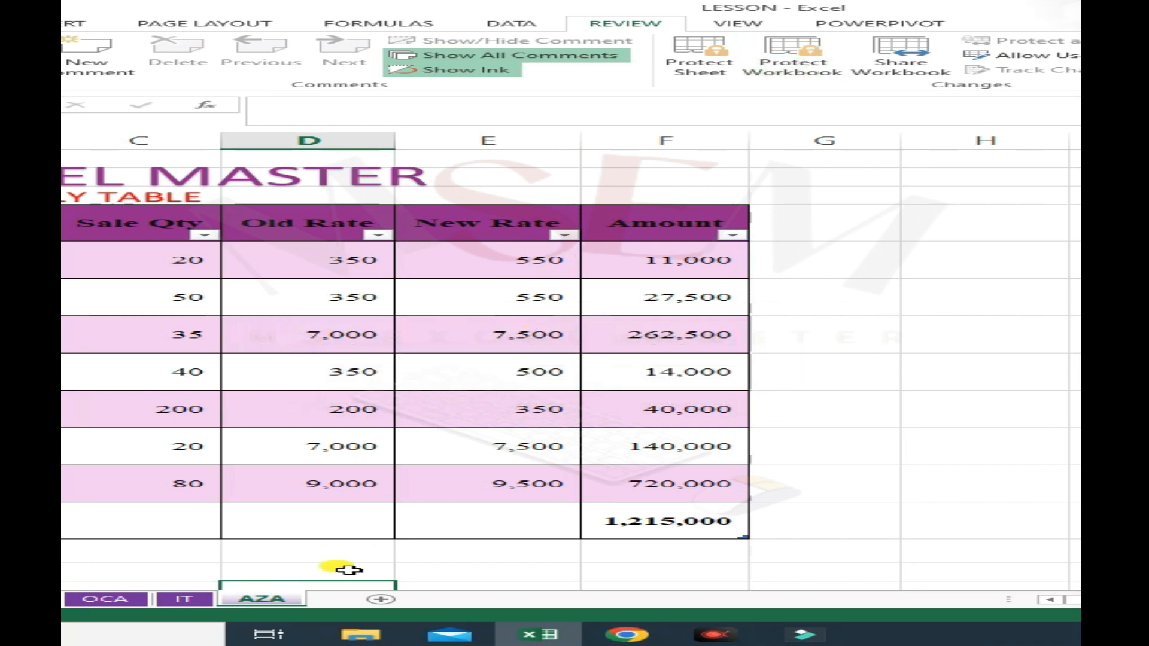
pyautogui.click(432, 524)
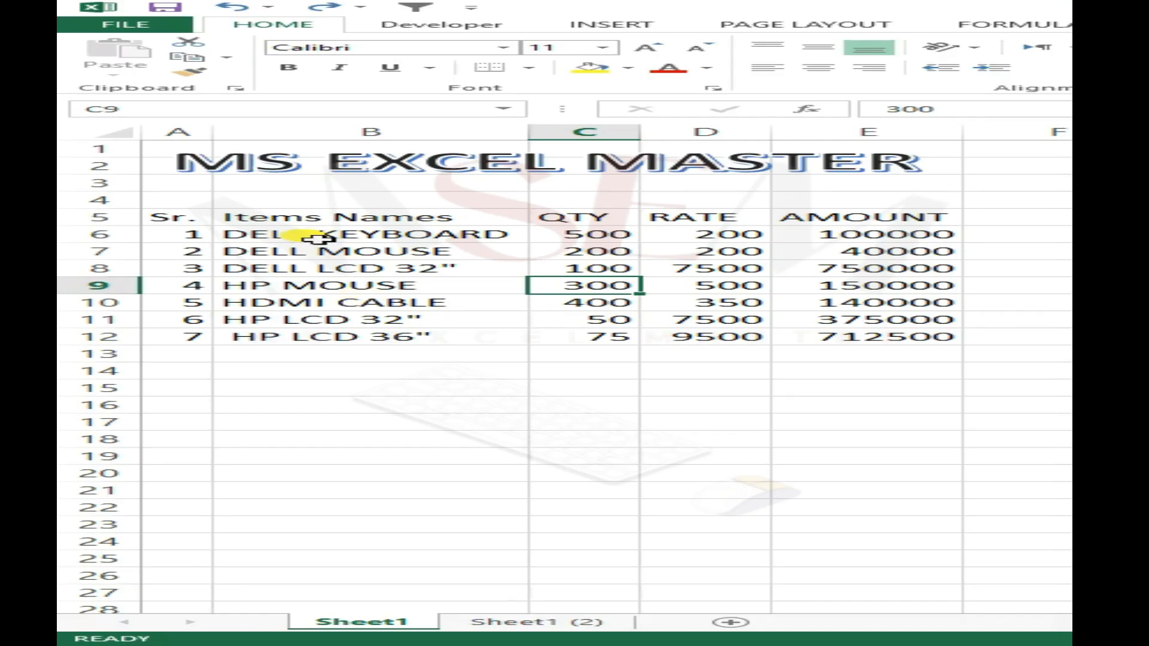
# - Select the whole items data range A5:E12 on Sheet1, including its header row
pyautogui.moveTo(212, 218); pyautogui.dragTo(879, 341)
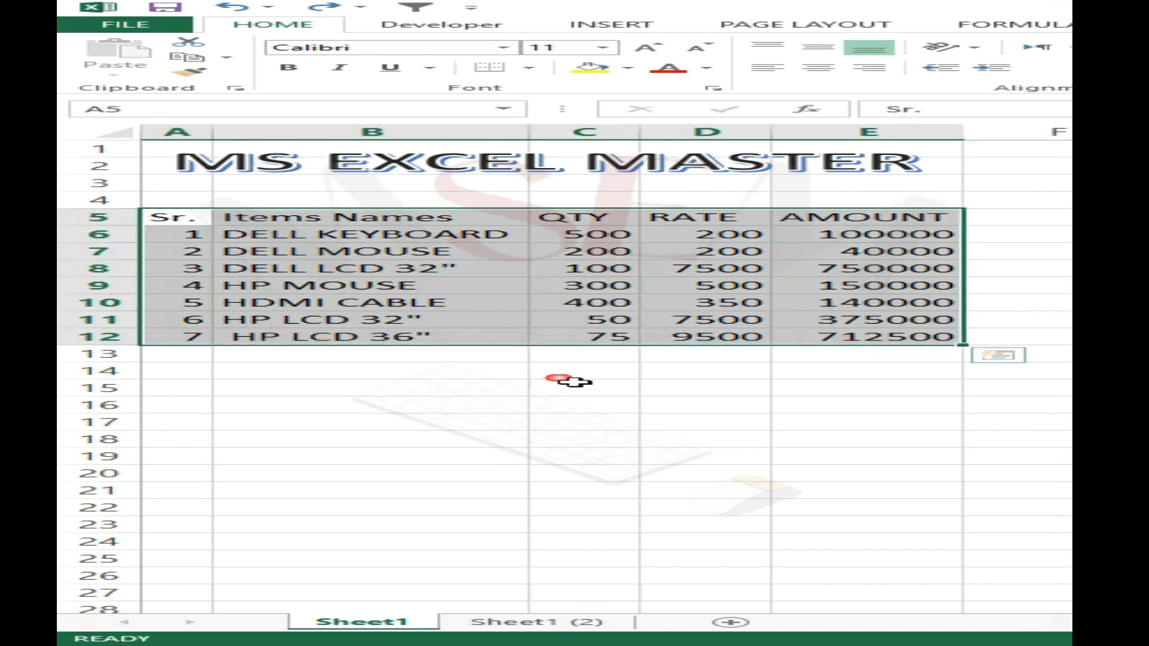
pyautogui.click(565, 386)
pyautogui.click(469, 290)
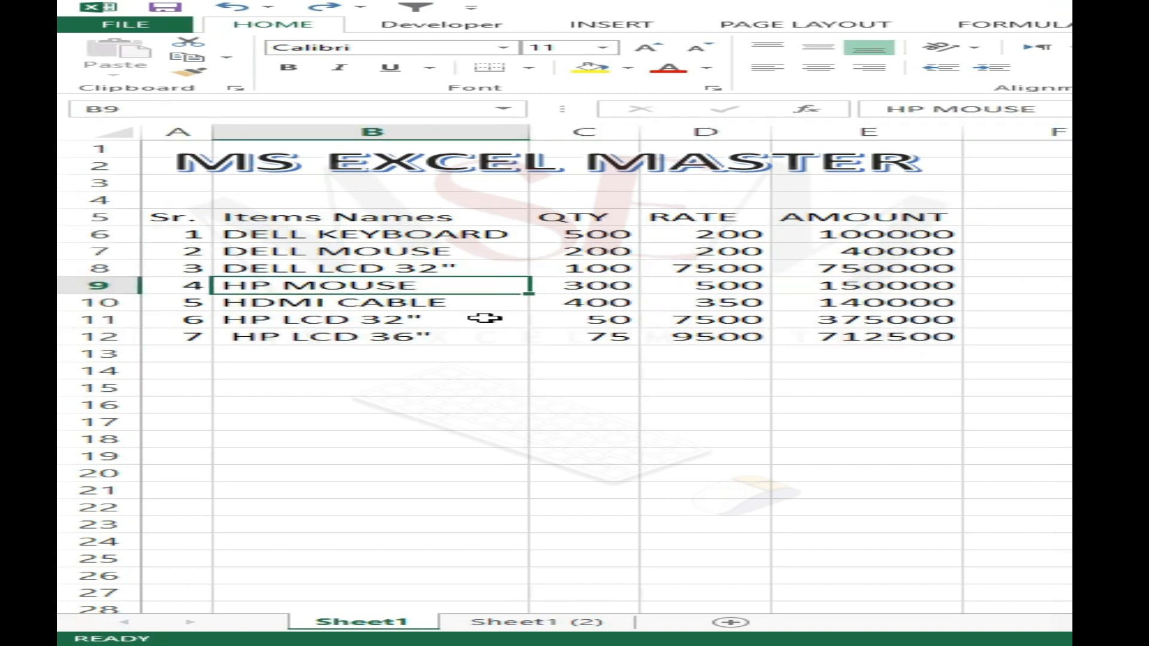
pyautogui.click(374, 248)
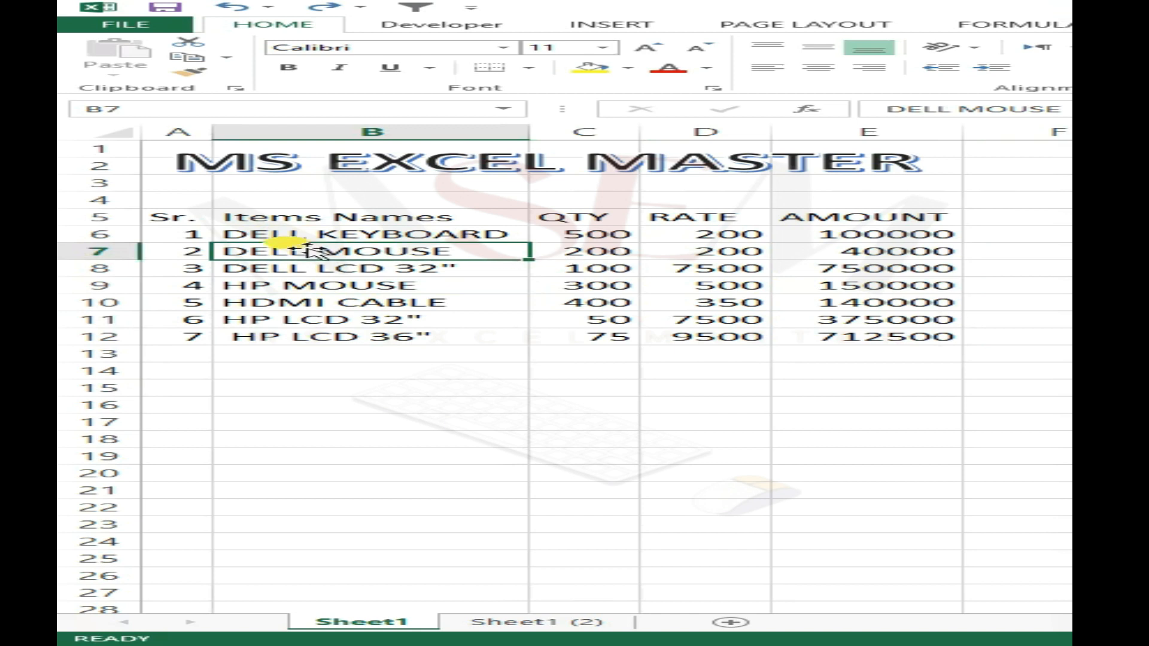
pyautogui.click(386, 285)
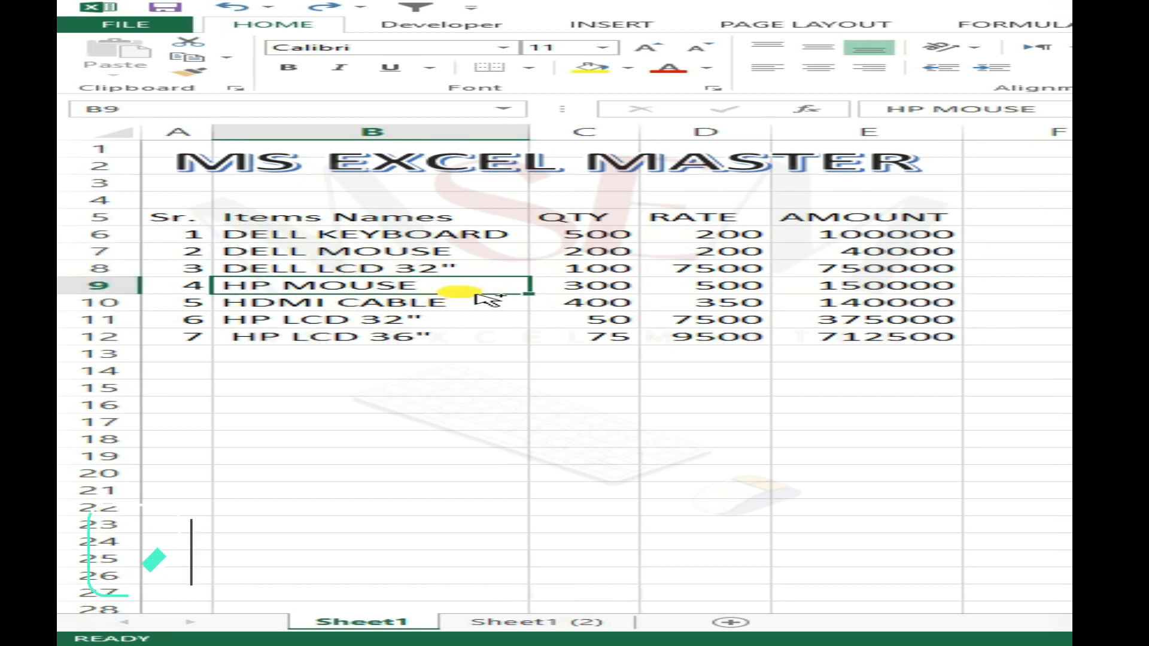
pyautogui.hotkey('ctrl', 'a')
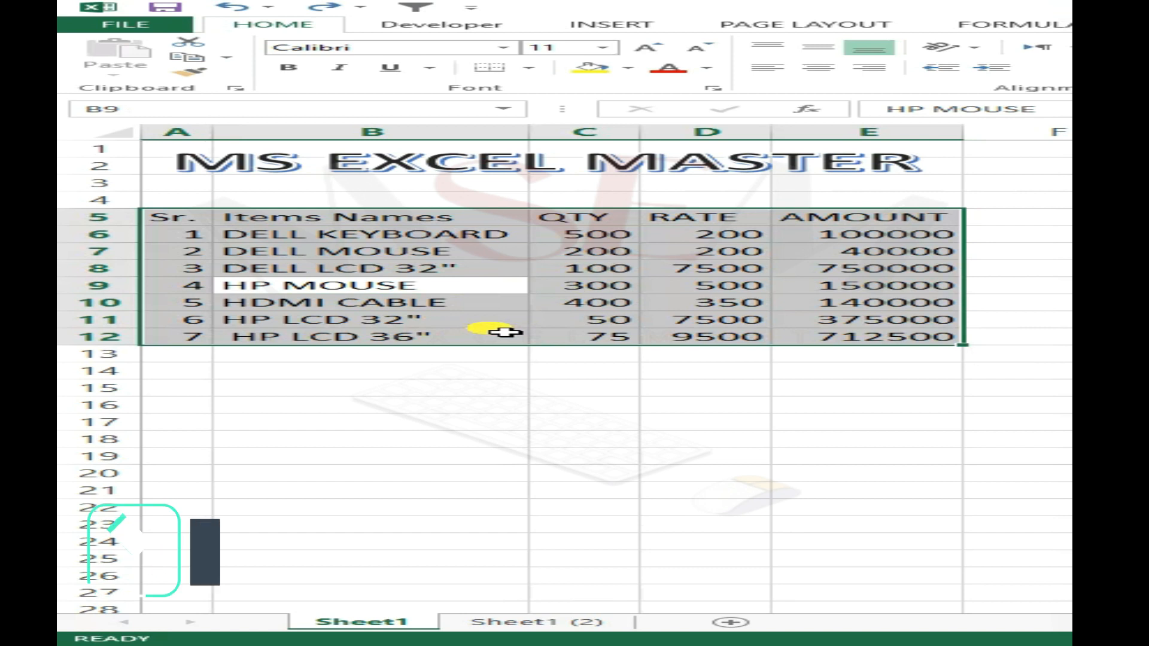
# - Convert the range A5:E12 into a table, keeping the option that the table has headers
pyautogui.hotkey('ctrl', 't')
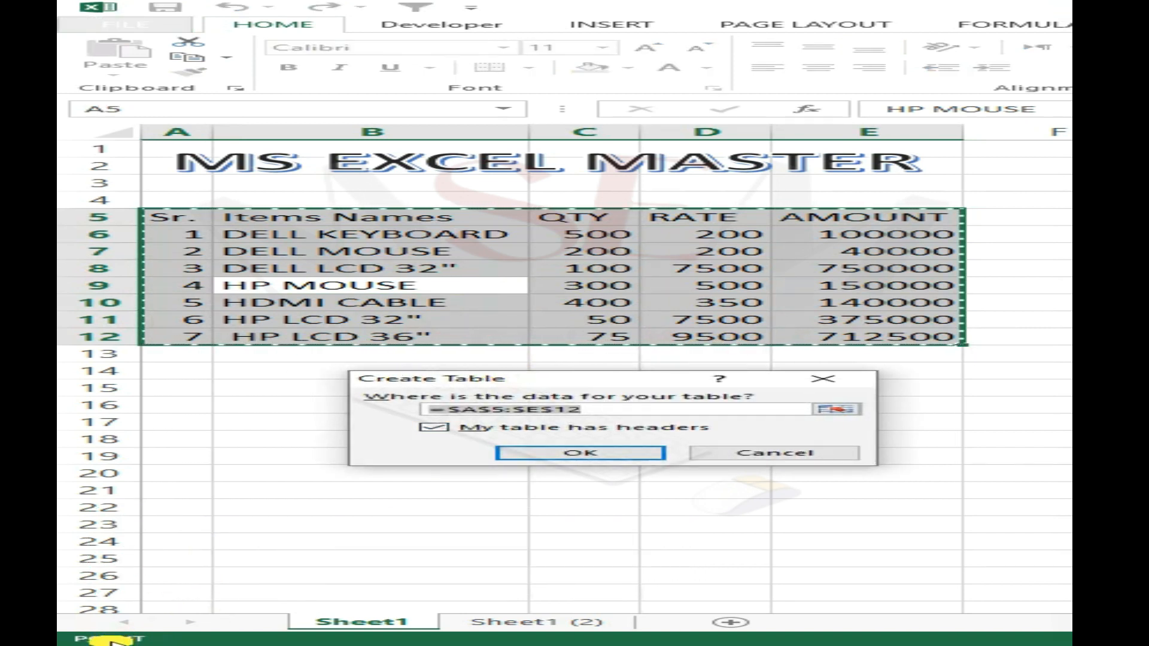
pyautogui.click(395, 645)
pyautogui.click(456, 409)
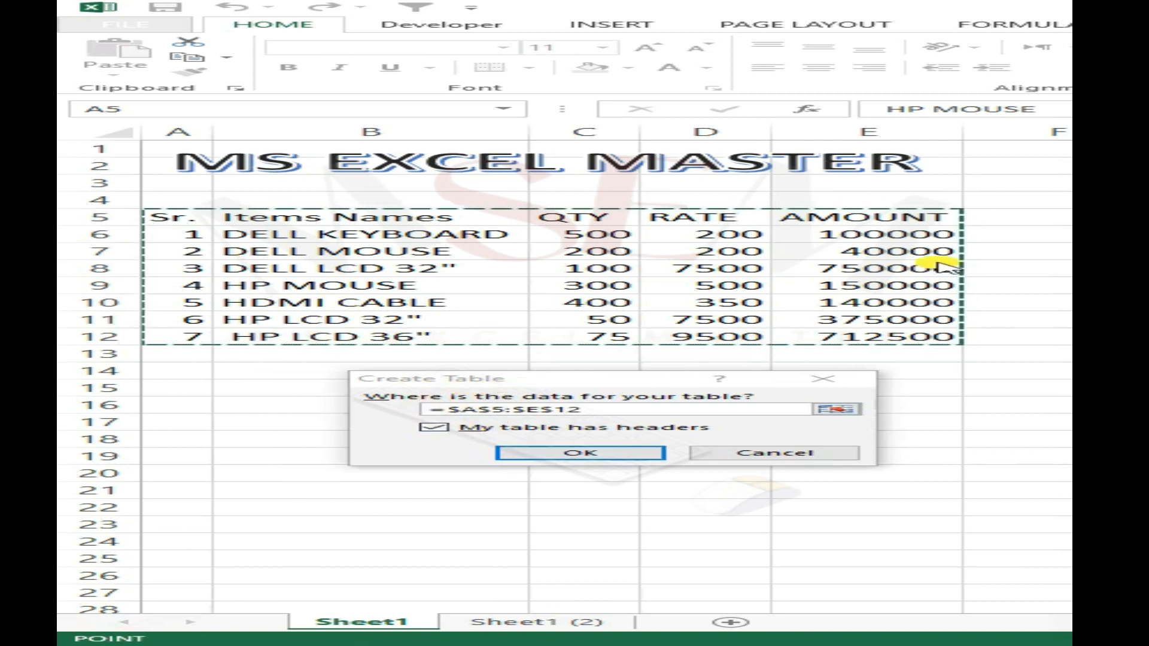
pyautogui.click(429, 433)
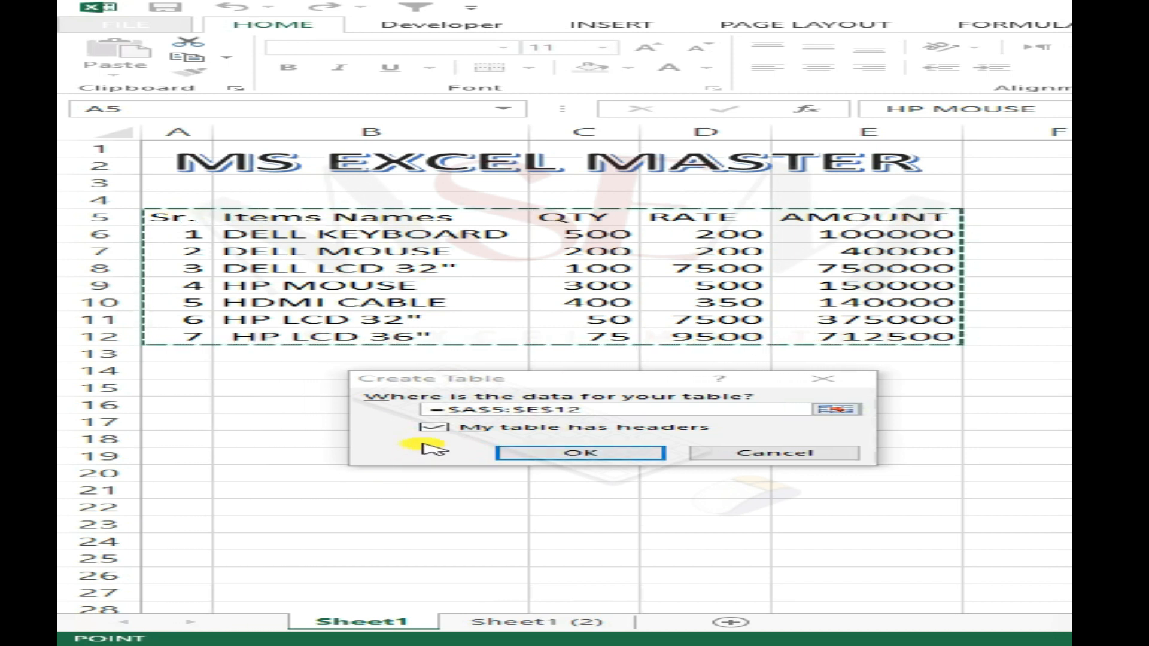
pyautogui.click(572, 453)
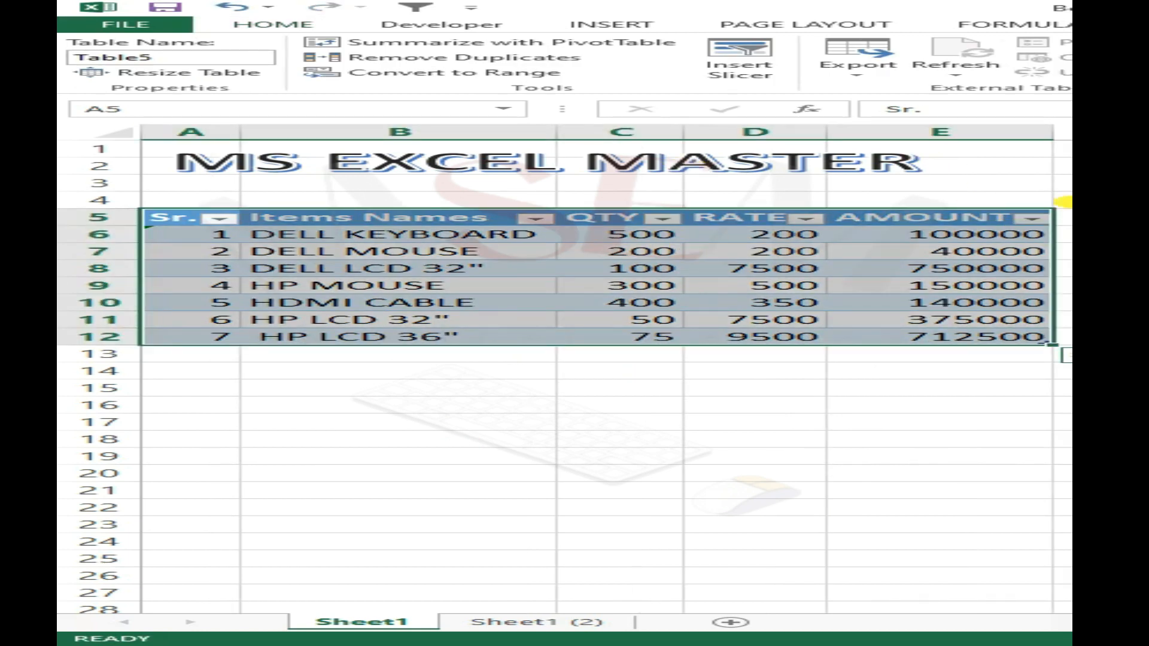
# - Turn on the Total Row for the new items table
pyautogui.click(838, 301)
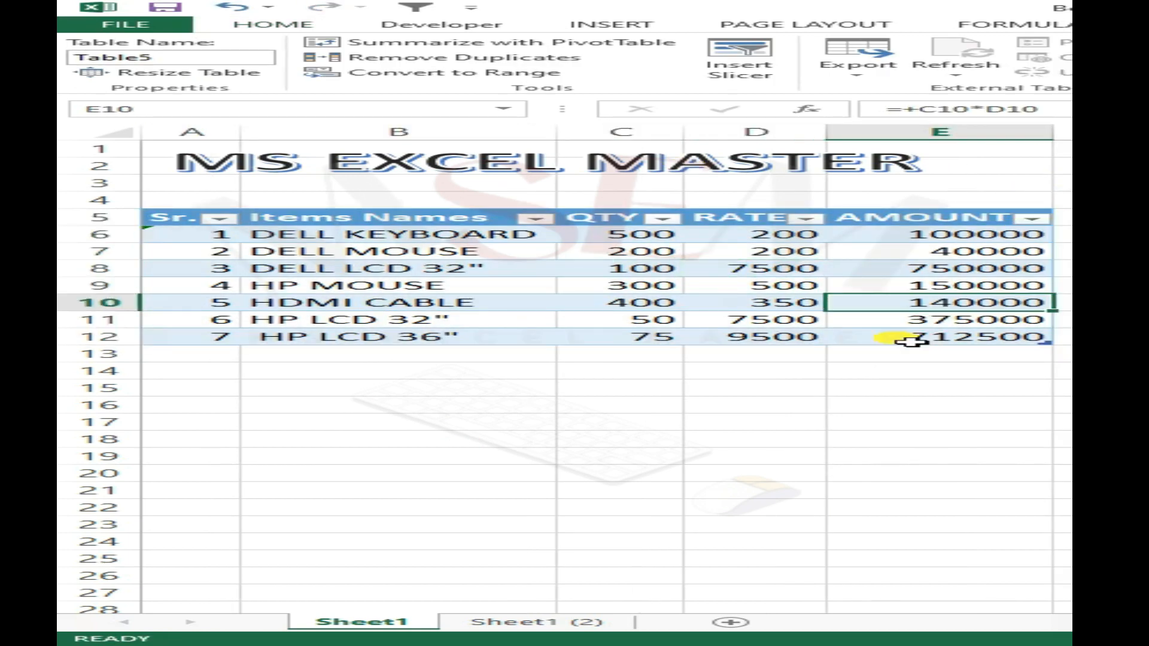
pyautogui.click(948, 341)
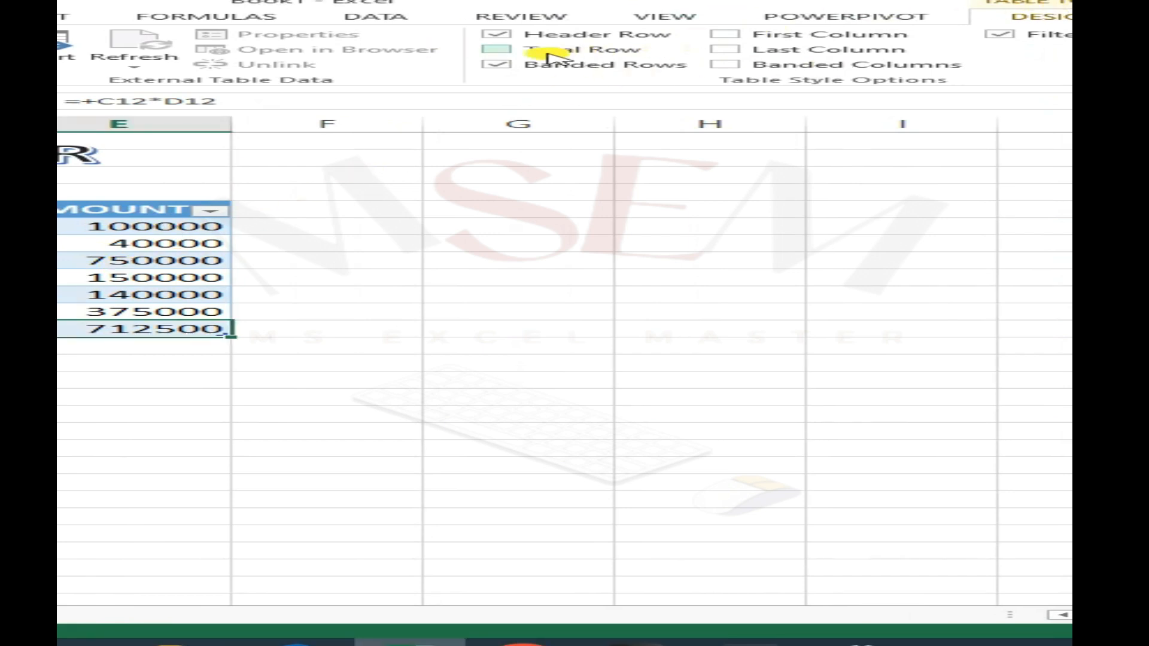
pyautogui.click(496, 49)
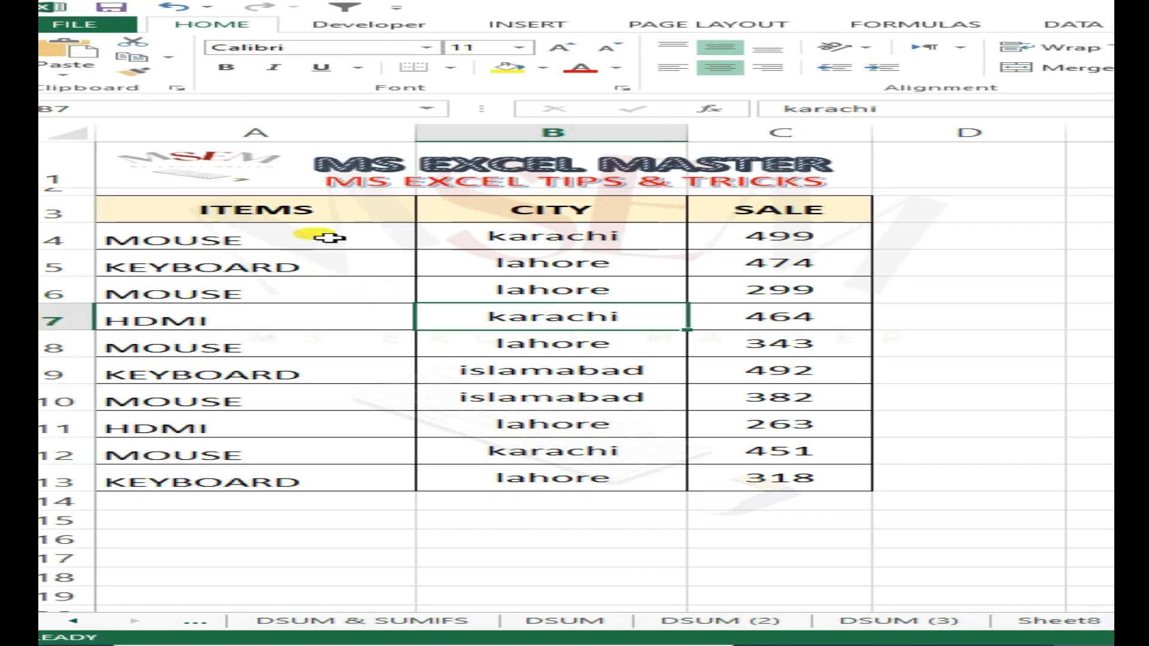
# - Compare the letter case of the ITEMS and CITY entries in A4:B13
pyautogui.moveTo(330, 238); pyautogui.dragTo(343, 476)
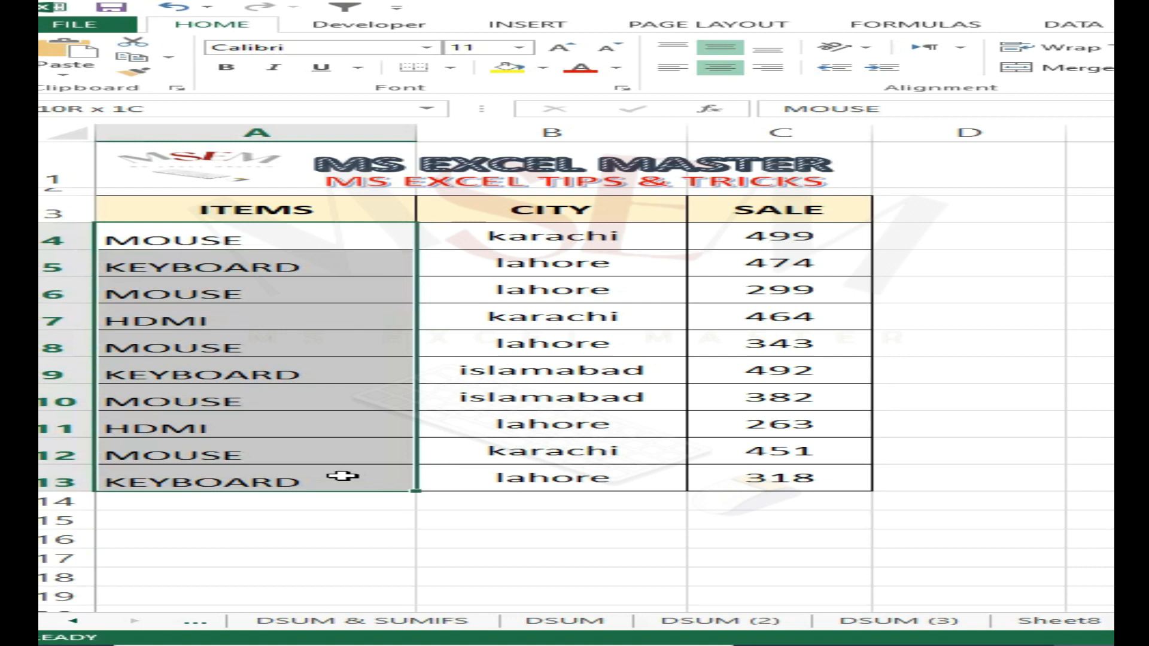
pyautogui.moveTo(597, 236); pyautogui.dragTo(526, 476)
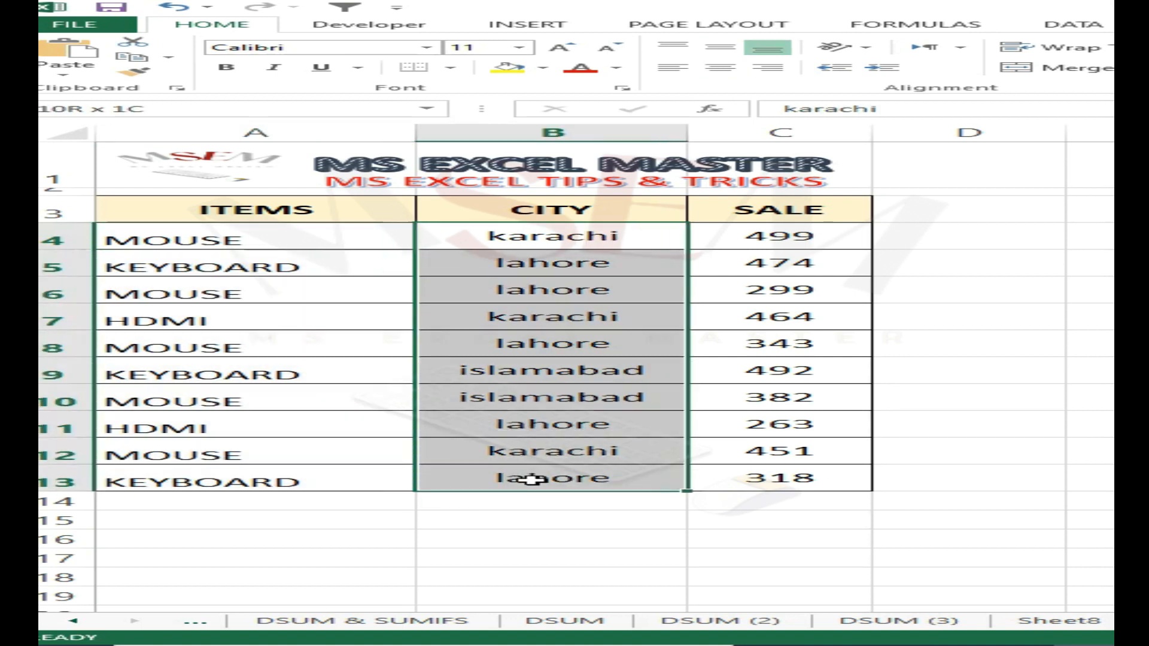
pyautogui.moveTo(333, 235); pyautogui.dragTo(238, 482)
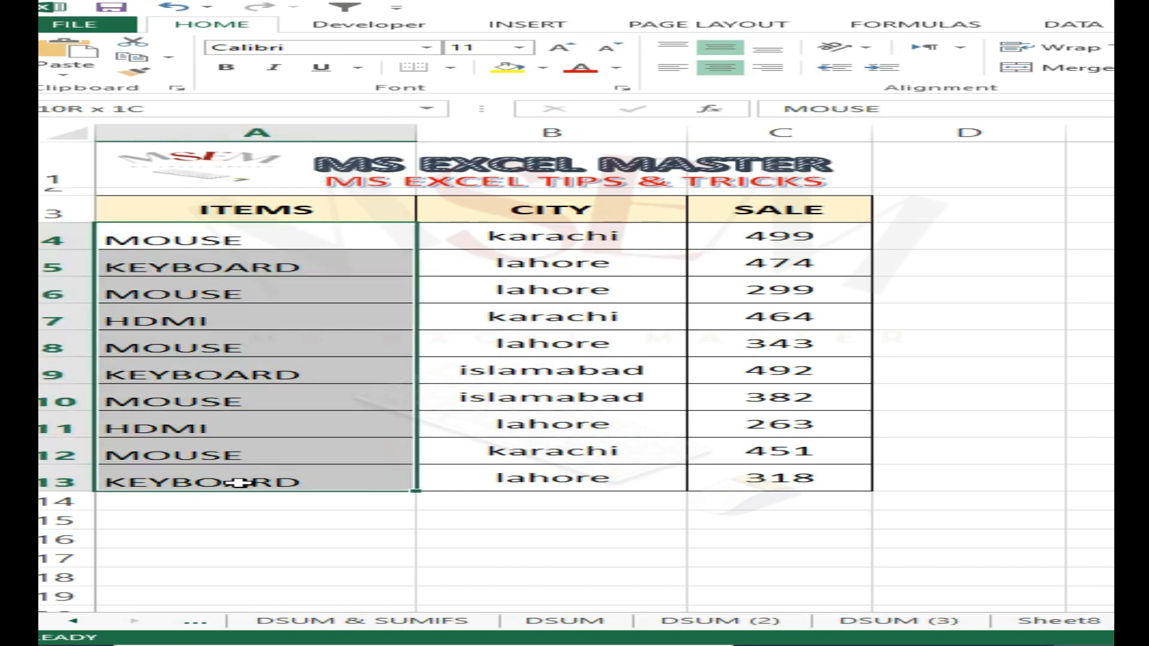
pyautogui.moveTo(569, 243); pyautogui.dragTo(559, 480)
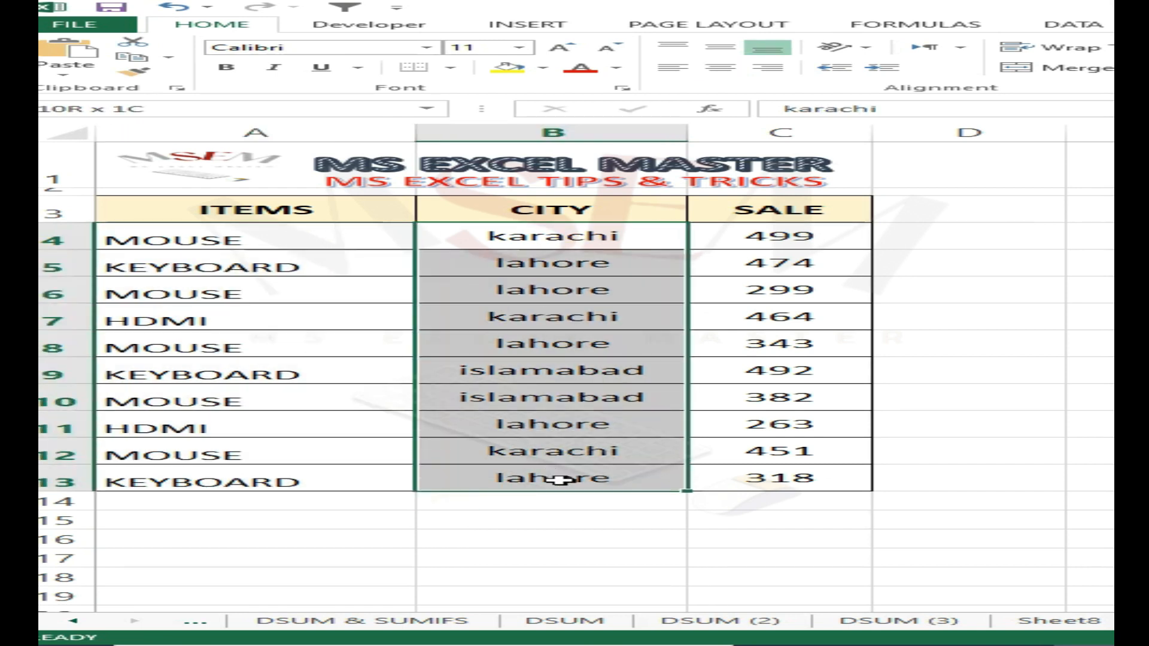
pyautogui.click(803, 316)
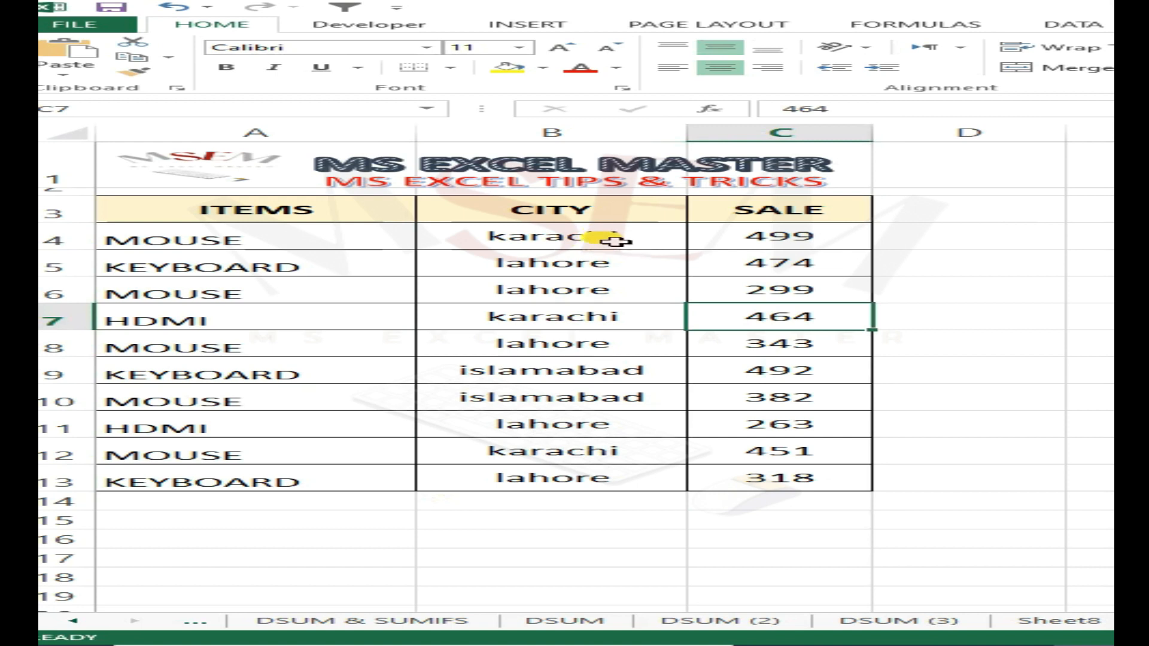
pyautogui.moveTo(544, 237); pyautogui.dragTo(556, 481)
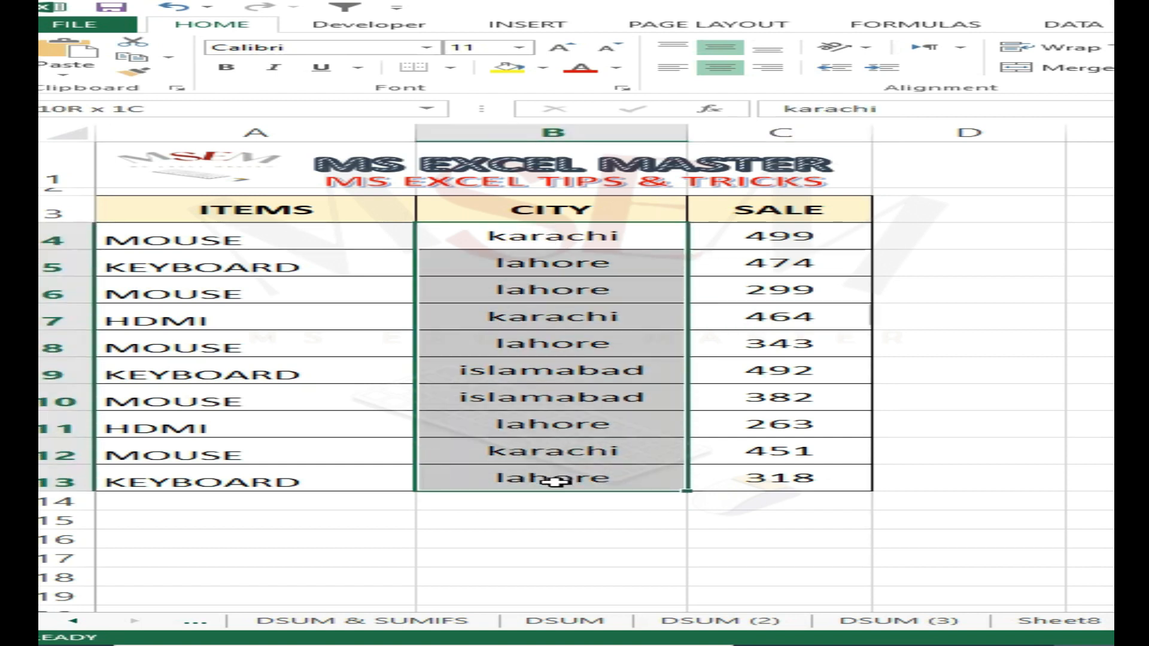
pyautogui.click(997, 231)
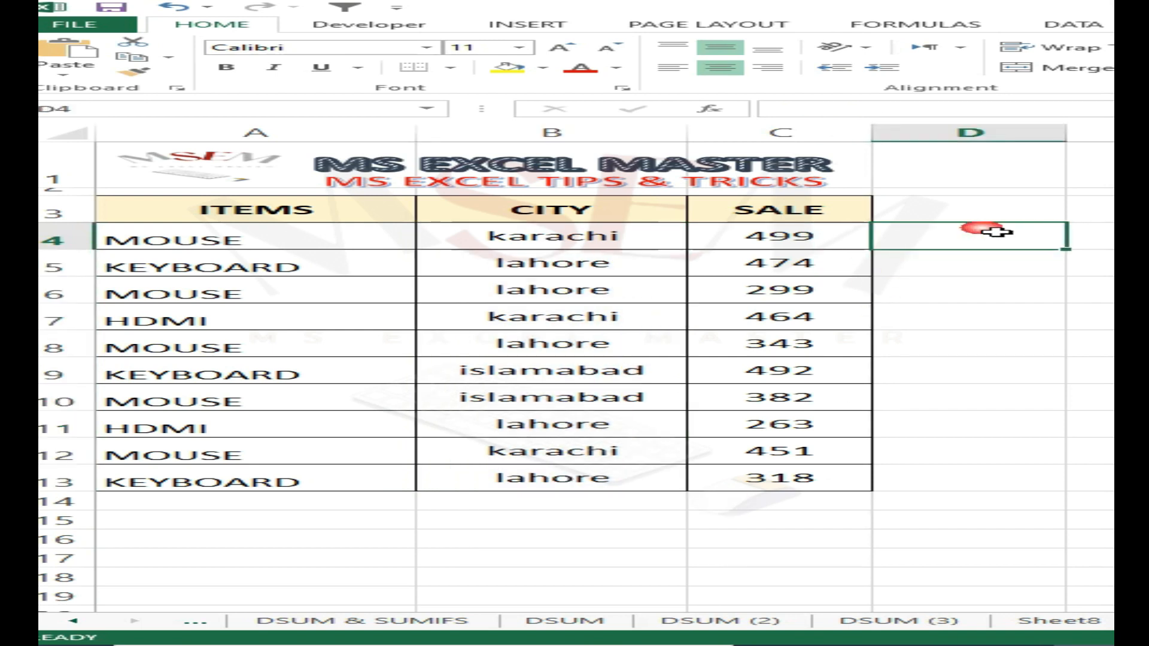
# - Try converting the city in B4 to uppercase with =UPPER(B4) in cell D4, and clear the cell
pyautogui.write('=UPPER(')
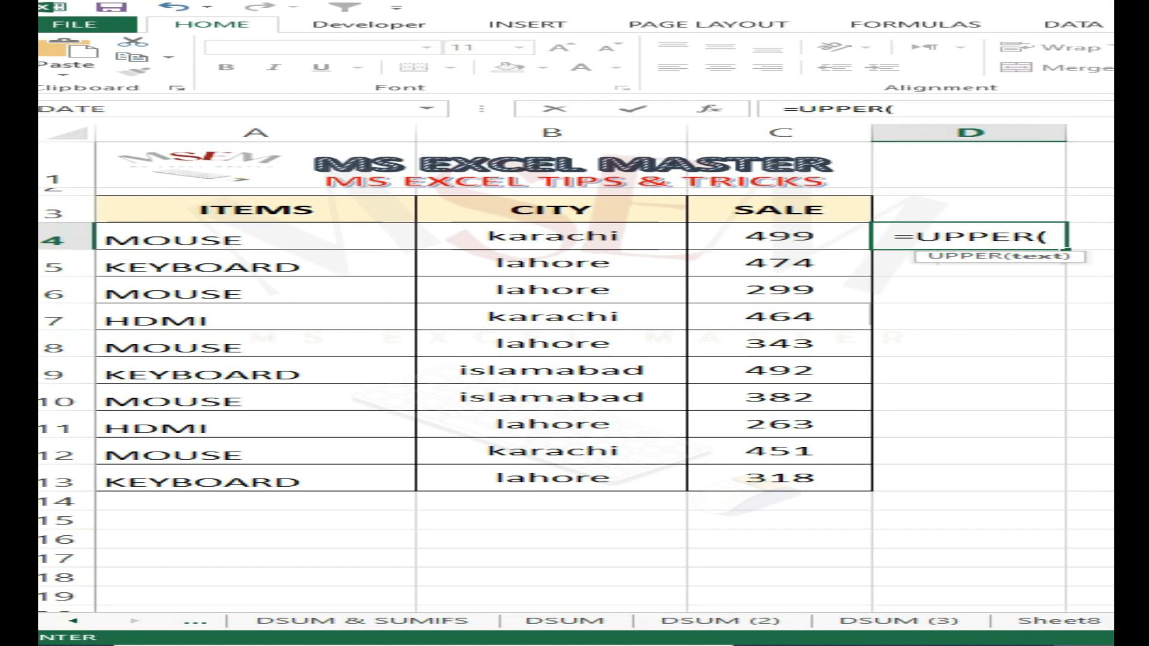
pyautogui.press('Left')
pyautogui.press('Left')
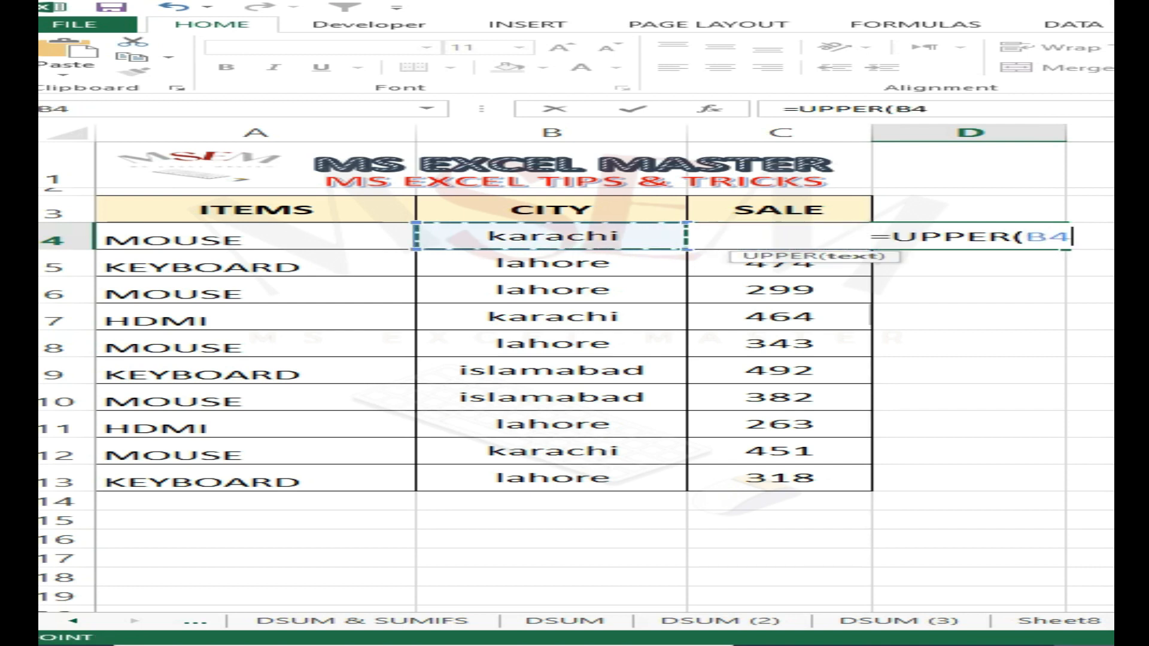
pyautogui.press('Return')
pyautogui.press('Up')
pyautogui.press('Delete')
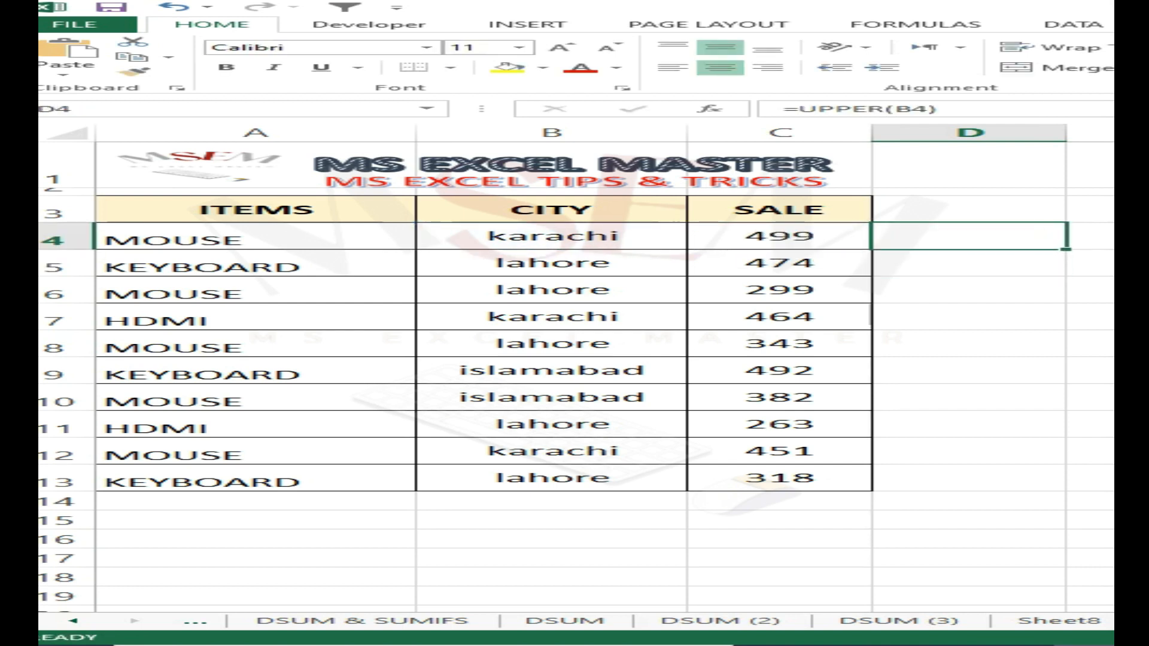
# - Change the font of the whole items table A3:C13 to Copperplate Gothic Light so all text displays in capitals
pyautogui.press('Left')
pyautogui.press('Left')
pyautogui.press('Down')
pyautogui.press('Left')
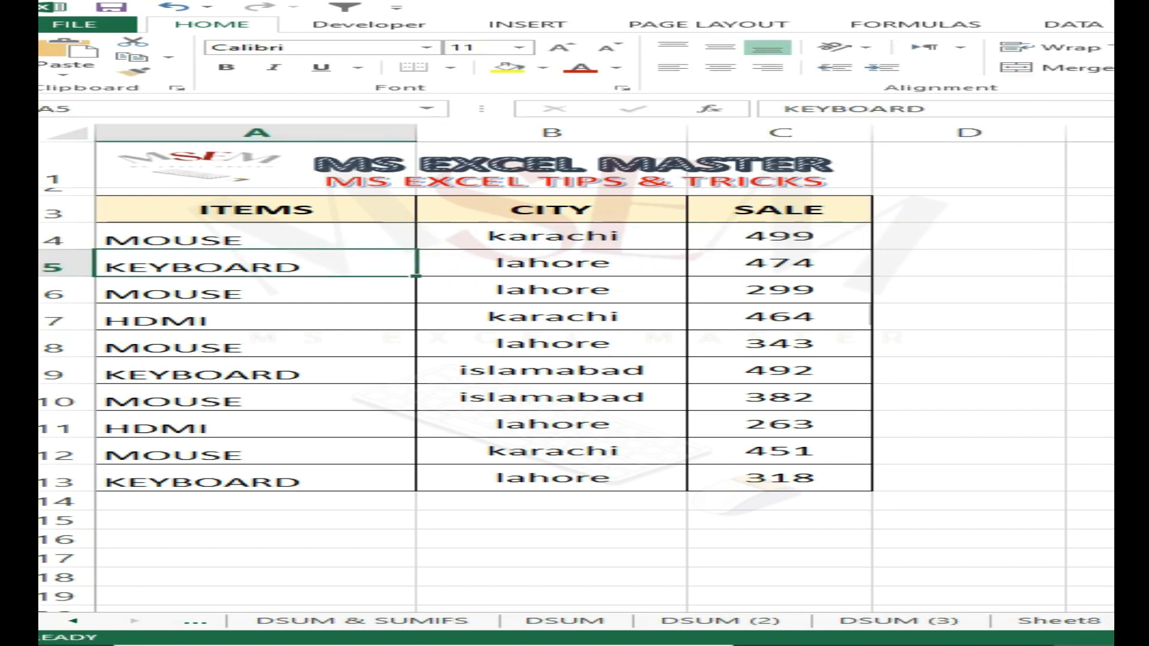
pyautogui.hotkey('ctrl', 'a')
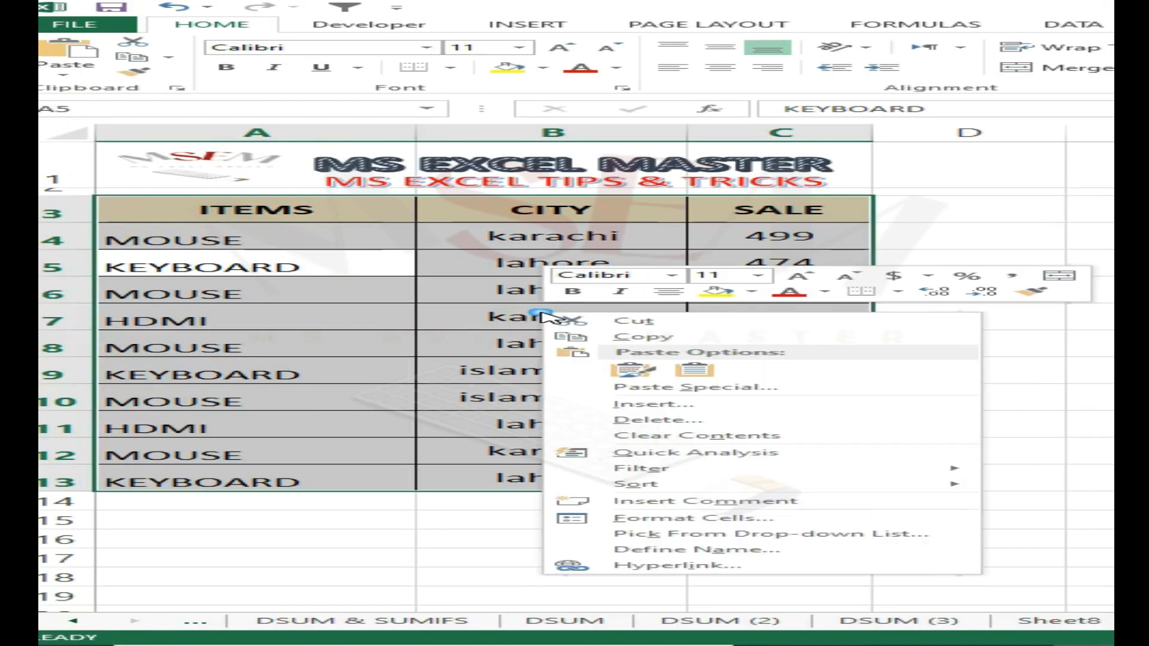
pyautogui.rightClick(991, 422)
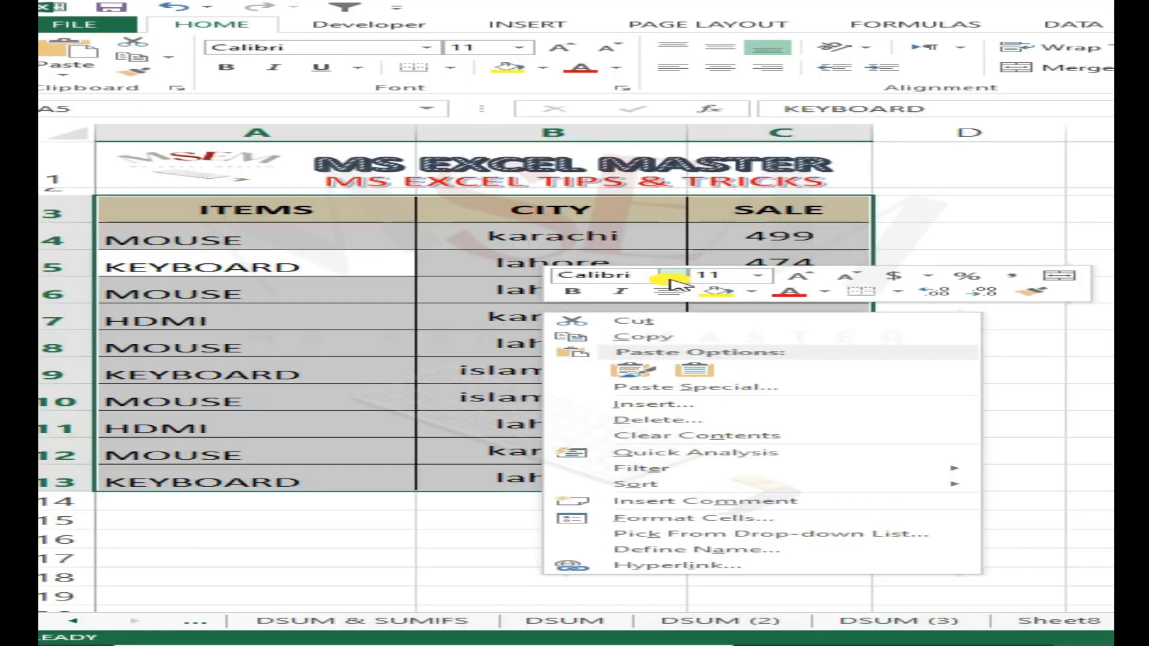
pyautogui.click(290, 298)
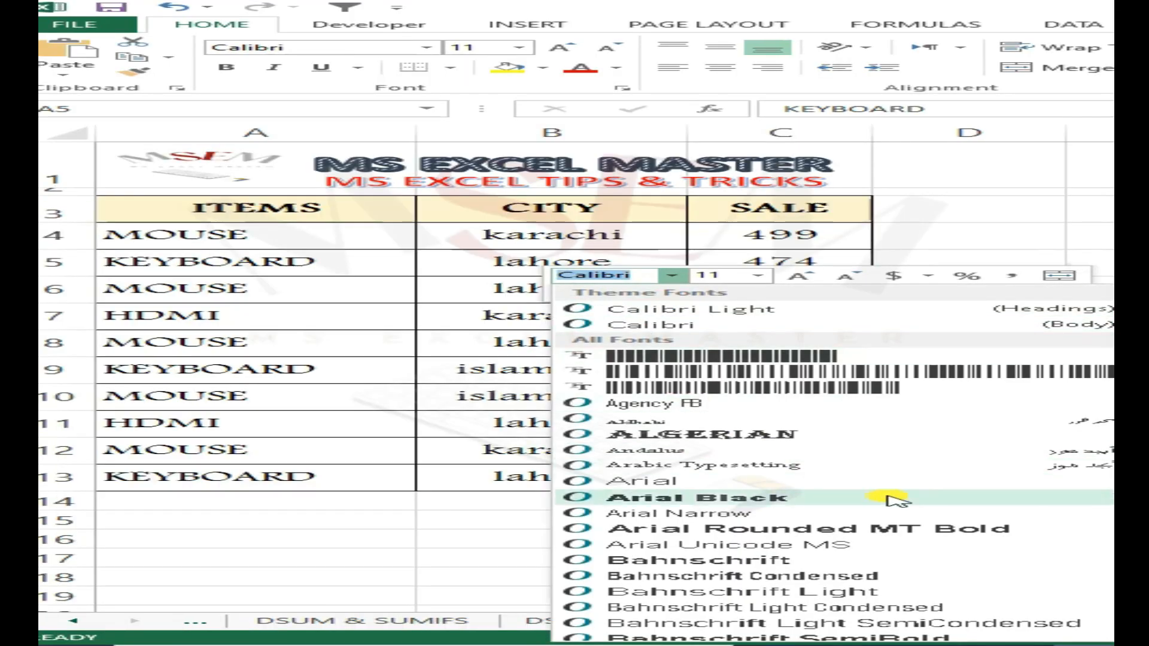
pyautogui.scroll(-4, 892, 503)
pyautogui.scroll(-15, 908, 544)
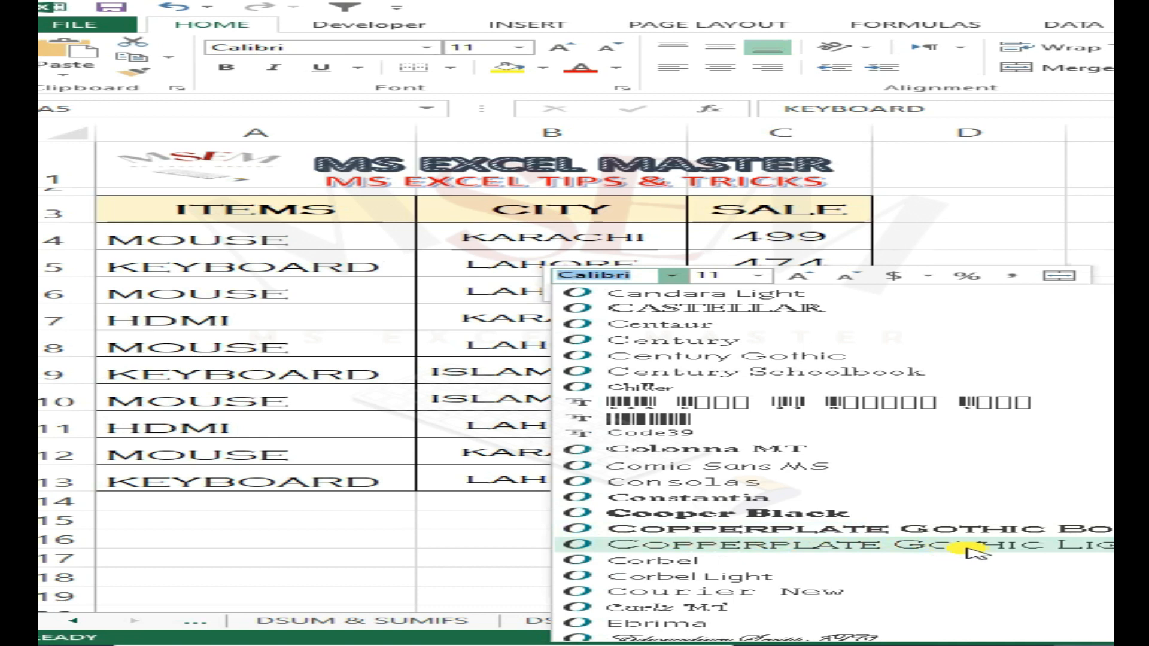
pyautogui.click(771, 546)
pyautogui.click(450, 397)
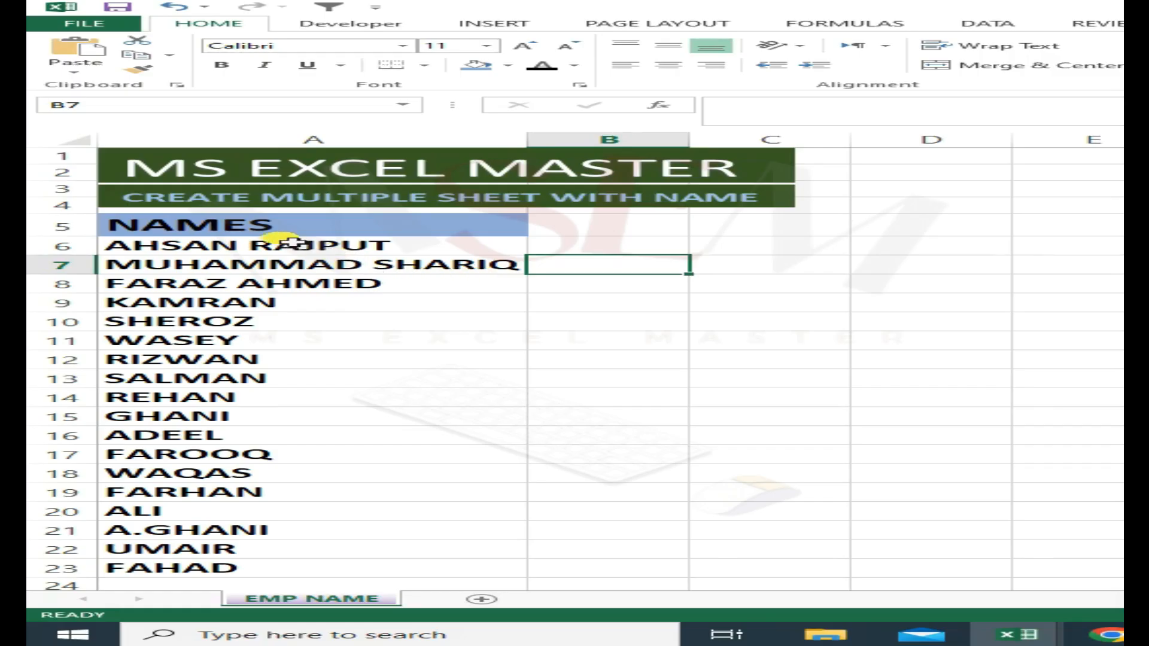
# - Review the NAMES list in A5:A23 on the EMP NAME sheet
pyautogui.moveTo(184, 226); pyautogui.dragTo(382, 568)
pyautogui.click(760, 361)
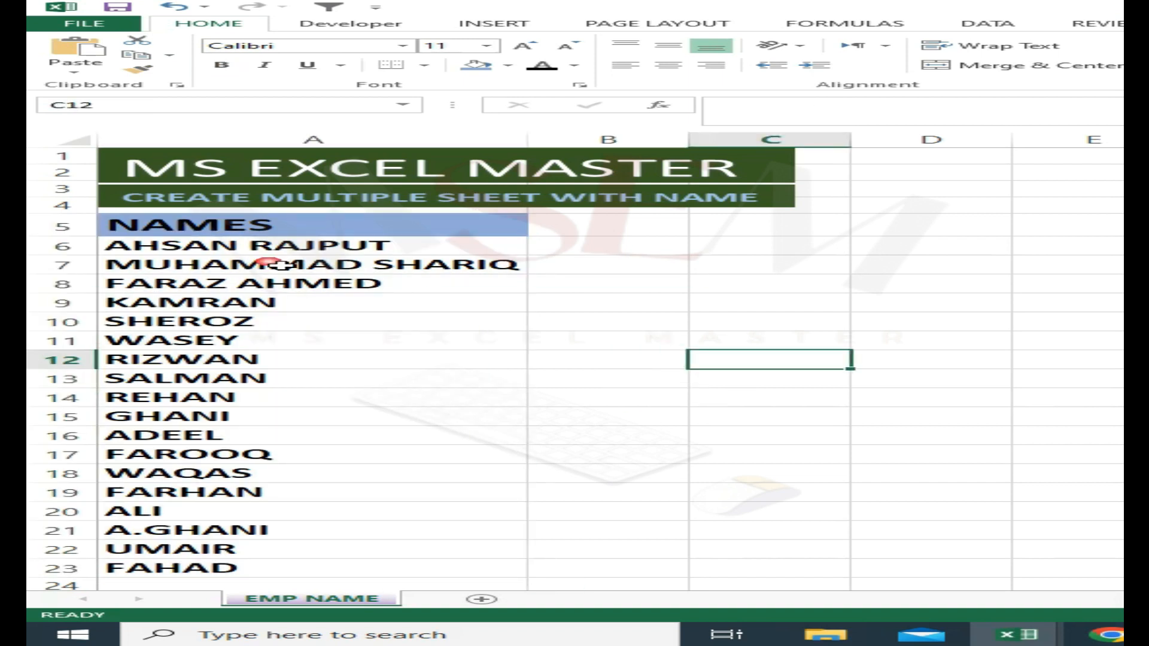
pyautogui.moveTo(248, 227); pyautogui.dragTo(313, 571)
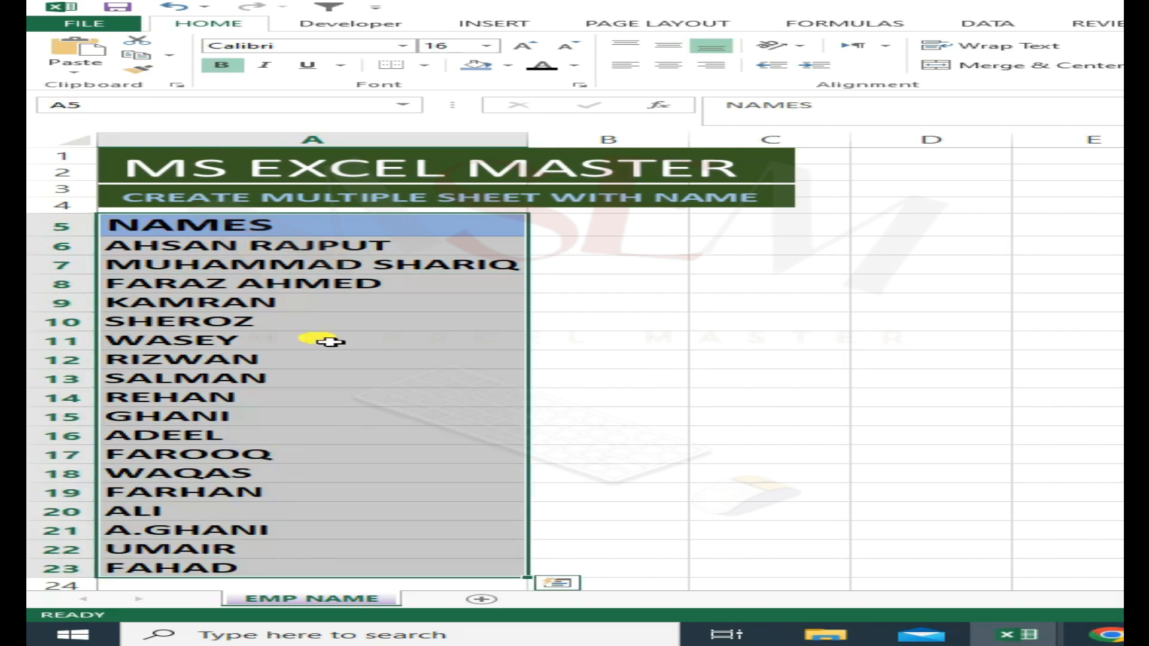
pyautogui.scroll(-1, 305, 400)
pyautogui.scroll(1, 299, 359)
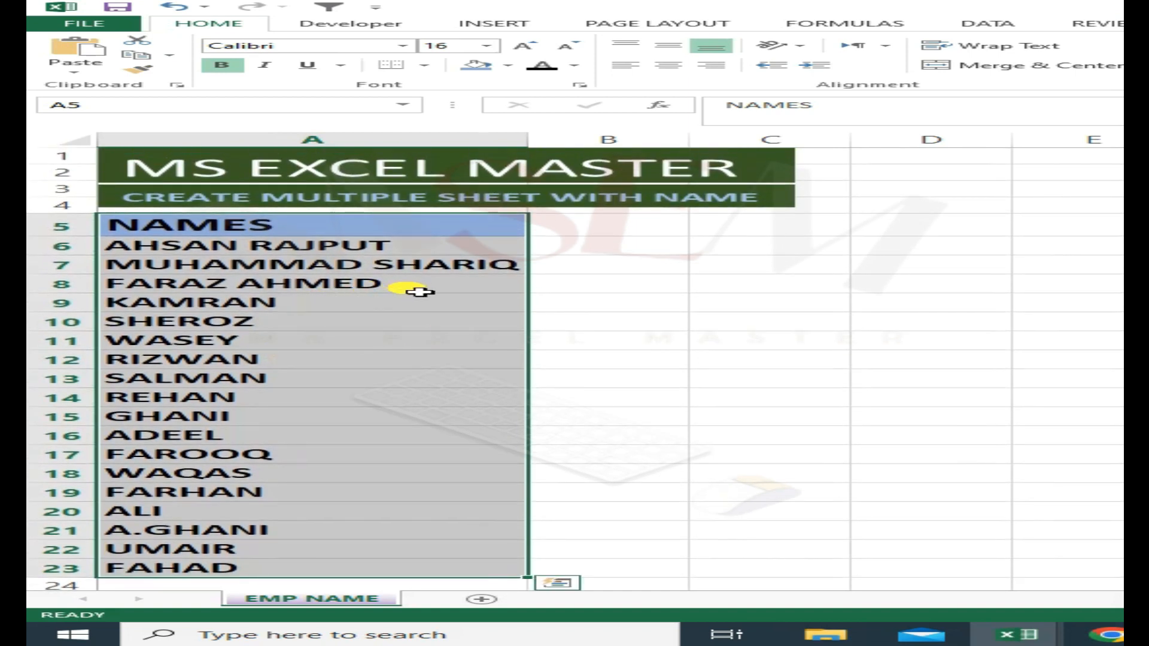
pyautogui.click(636, 274)
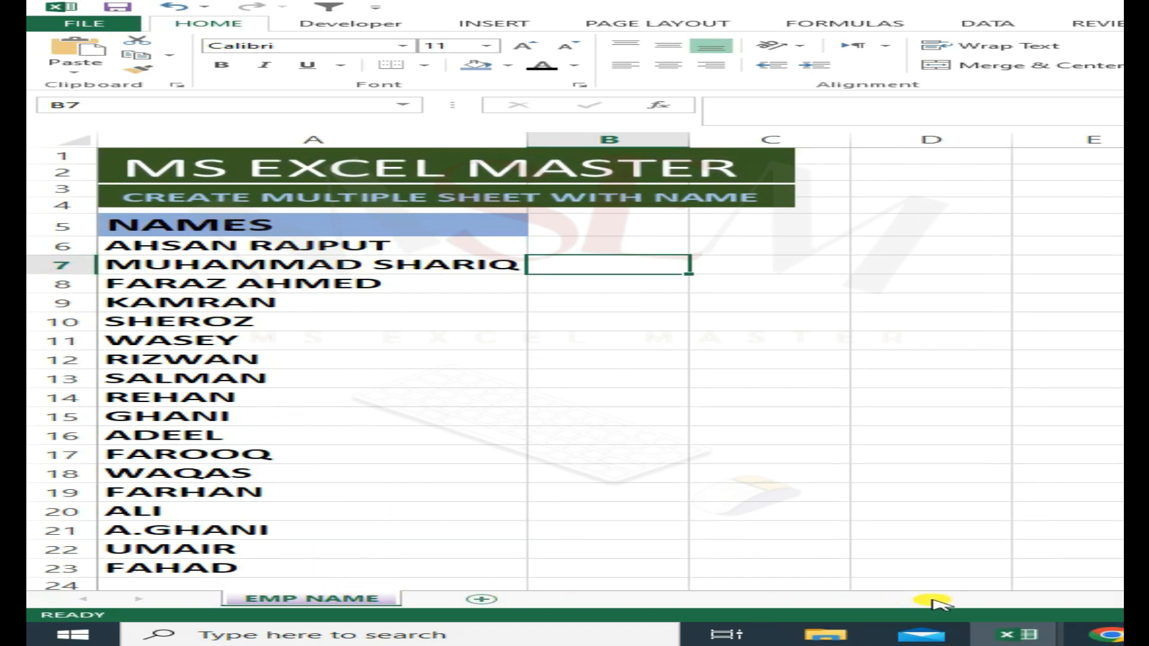
pyautogui.click(619, 230)
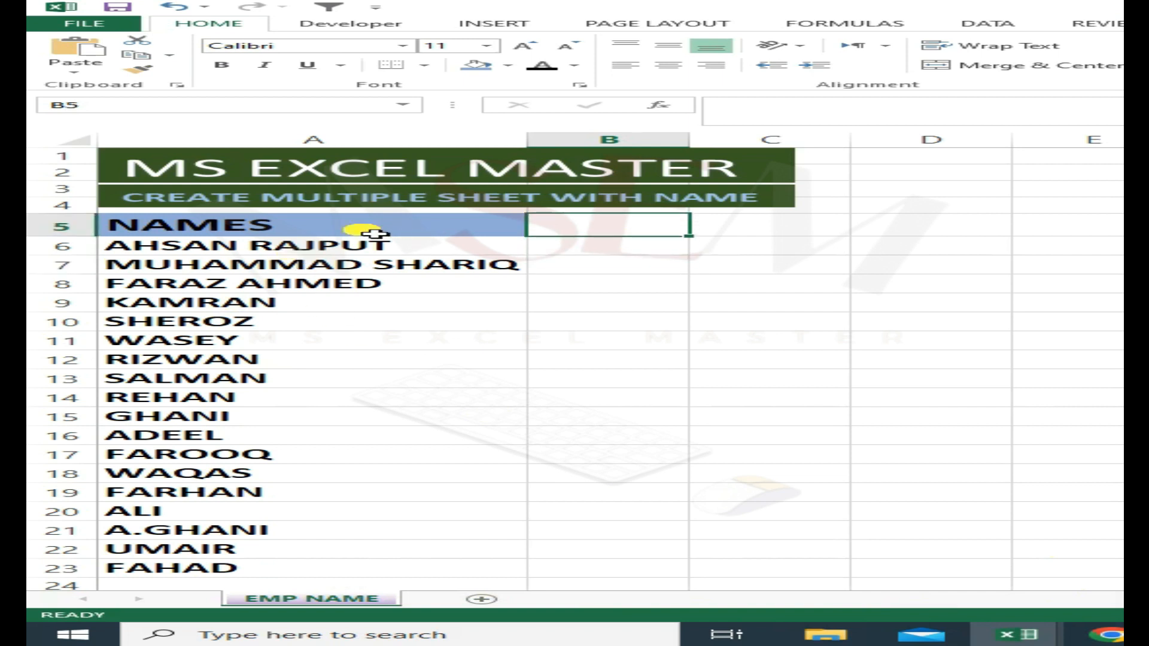
pyautogui.click(584, 247)
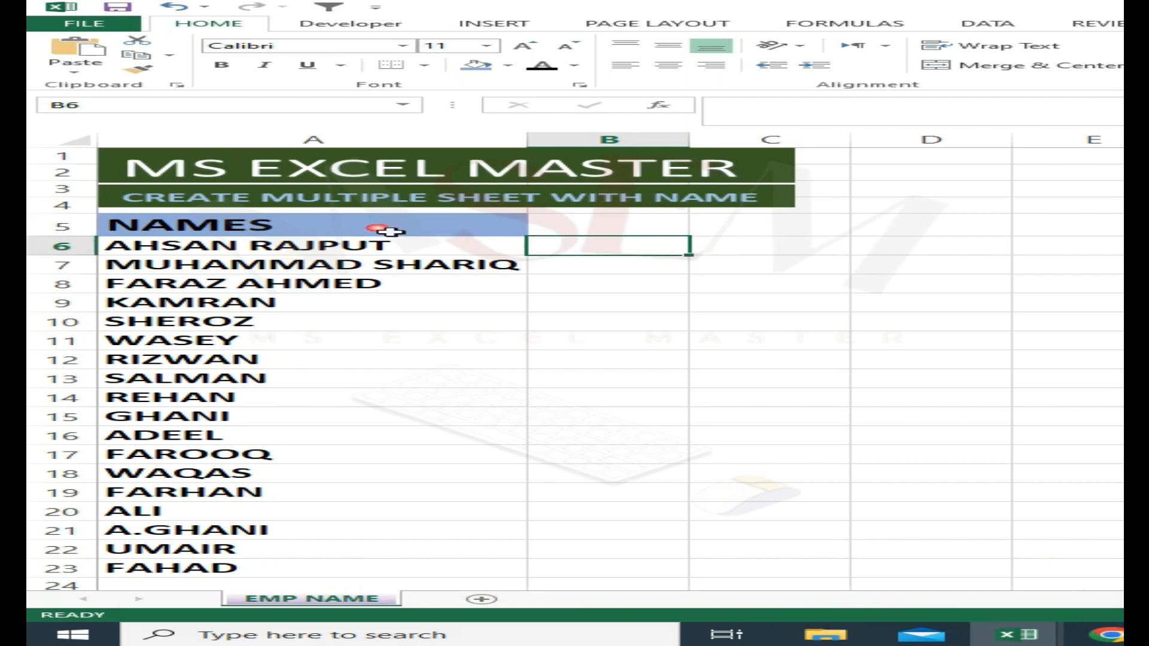
# - Create a PivotTable from the NAMES list A5:A23, placed on the existing worksheet at cell B8
pyautogui.moveTo(512, 226); pyautogui.dragTo(293, 568)
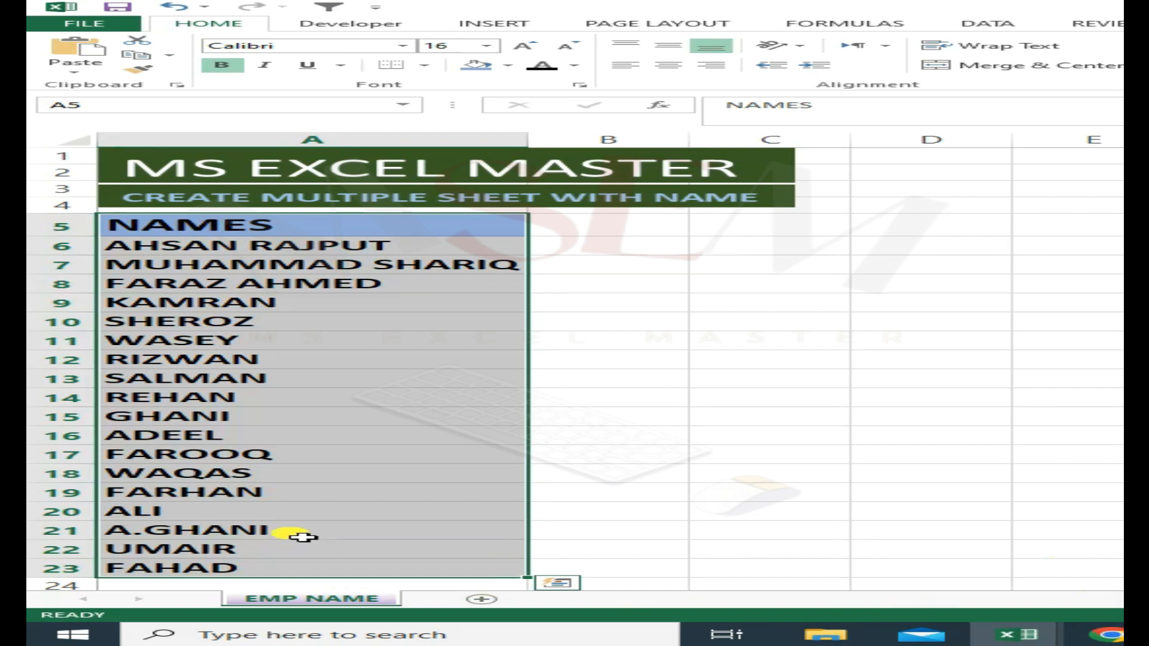
pyautogui.click(513, 24)
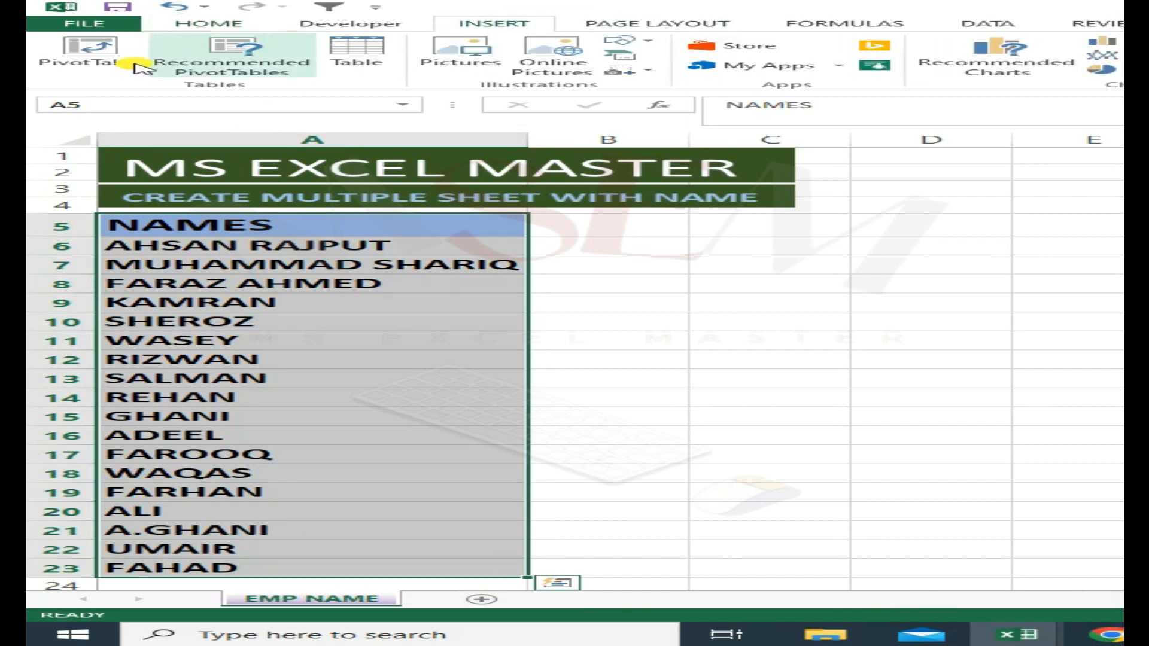
pyautogui.click(93, 57)
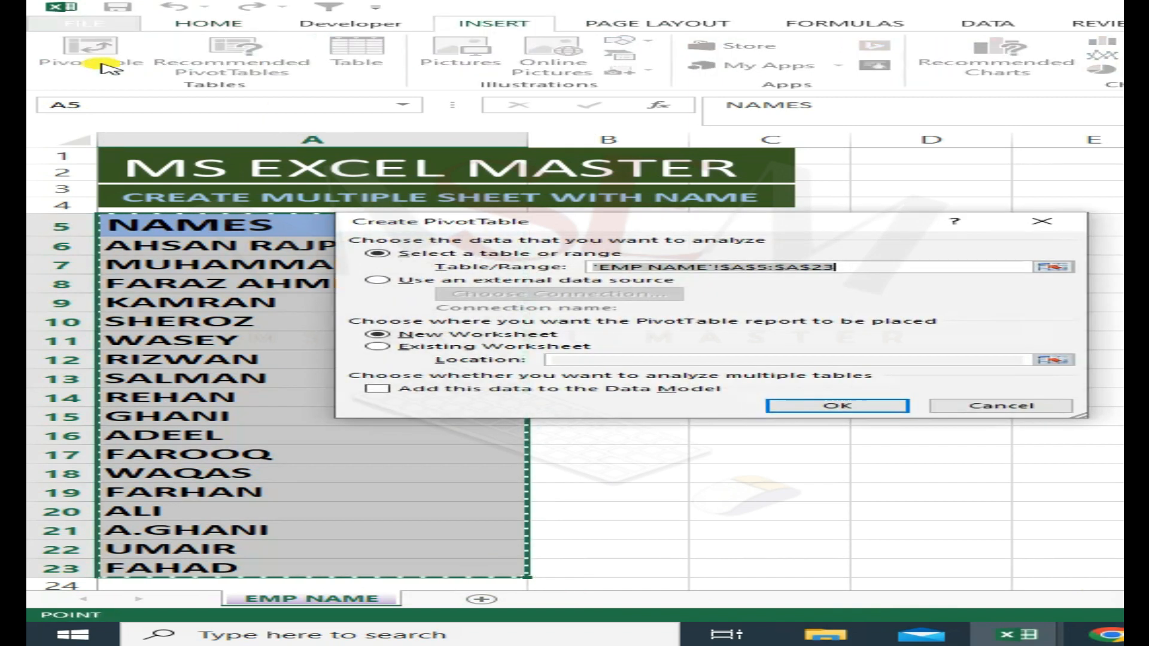
pyautogui.click(384, 349)
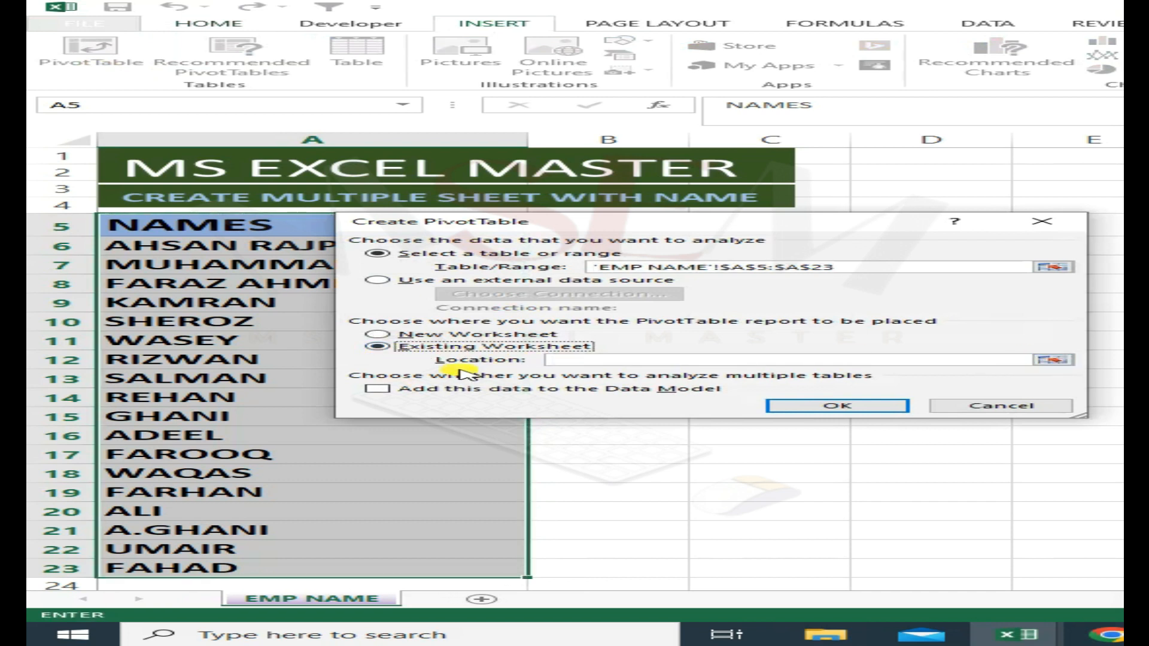
pyautogui.click(1054, 360)
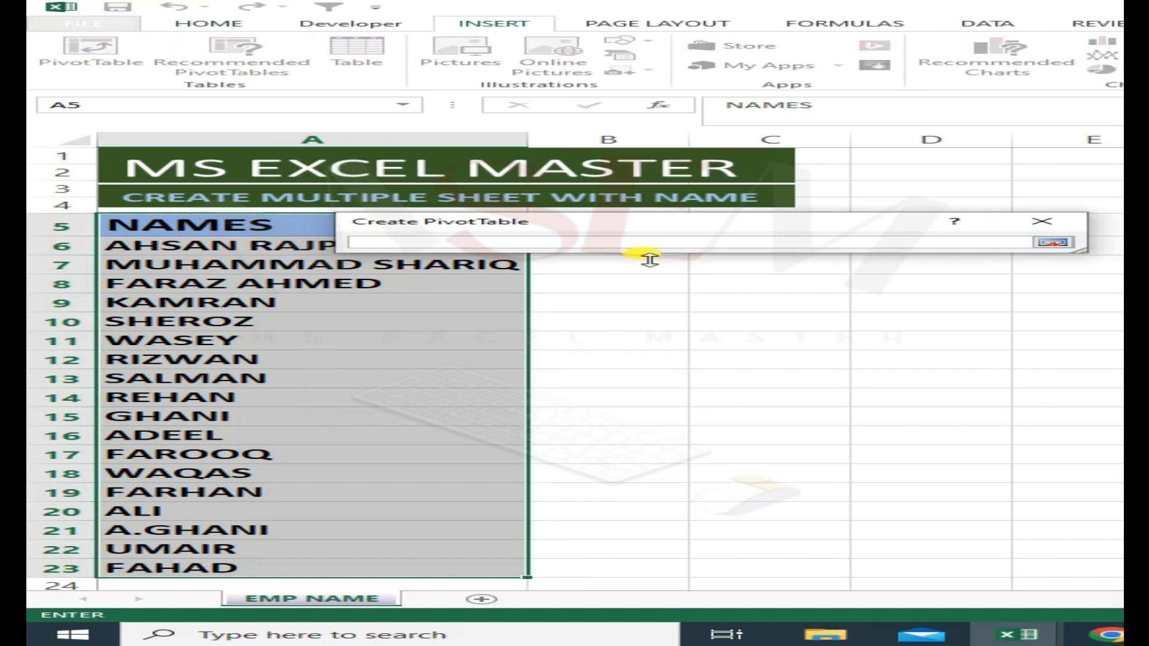
pyautogui.click(669, 289)
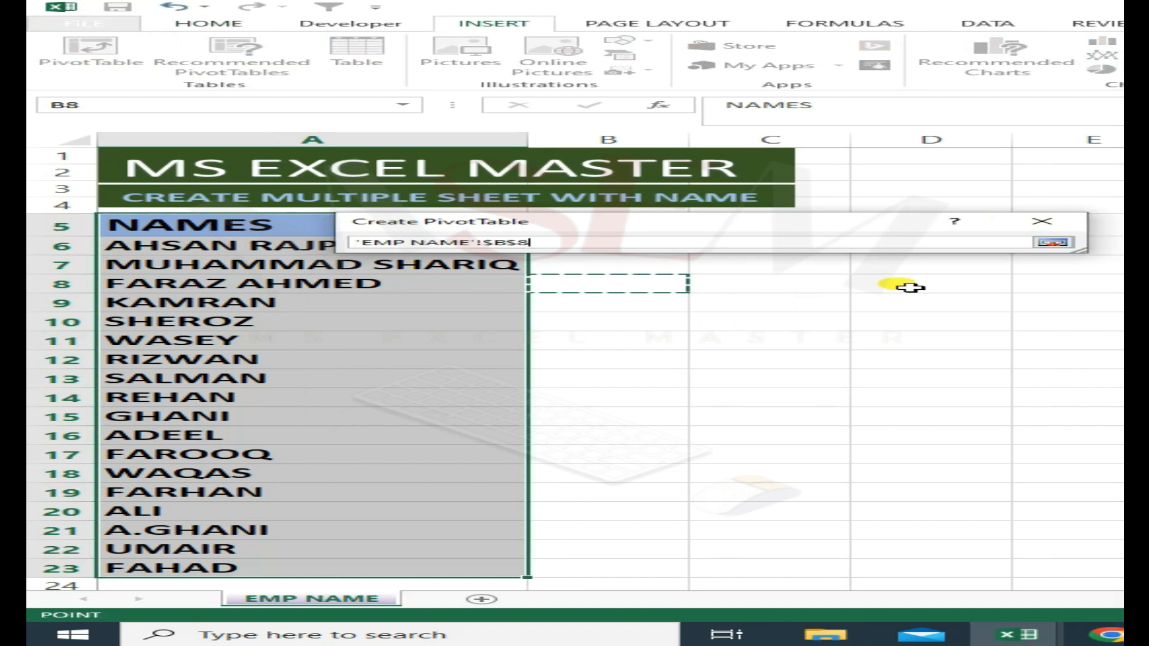
pyautogui.press('Return')
pyautogui.click(832, 404)
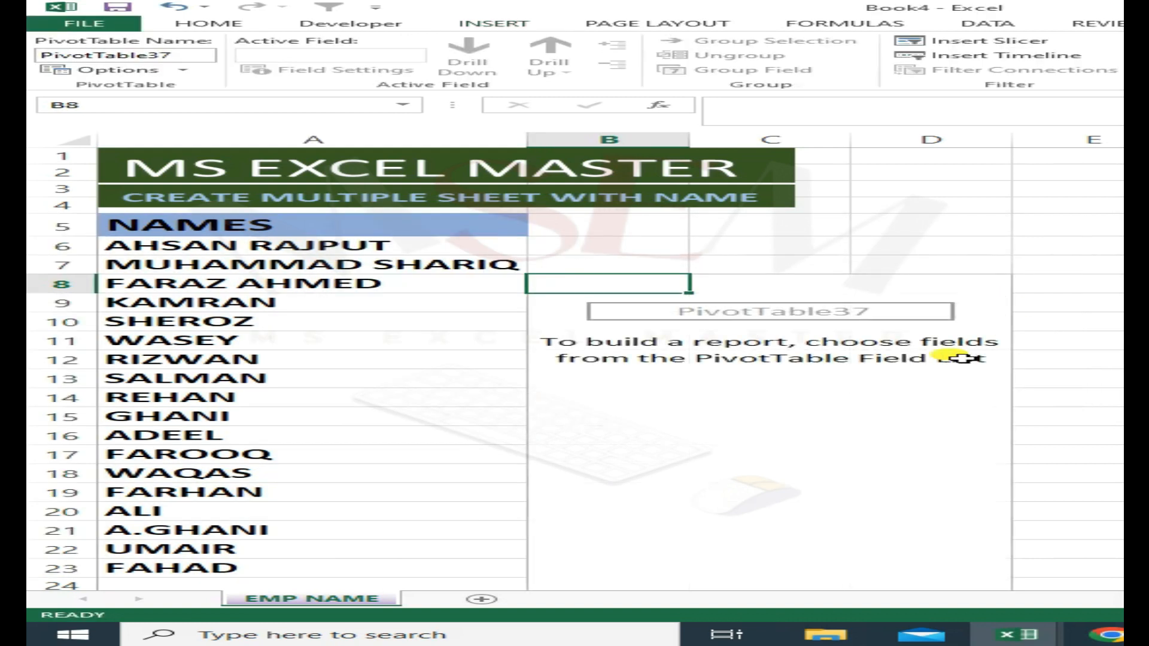
# - Add the NAMES field to the PivotTable and move it from the rows area to the report filters
pyautogui.scroll(-2, 839, 418)
pyautogui.scroll(2, 838, 417)
pyautogui.click(776, 301)
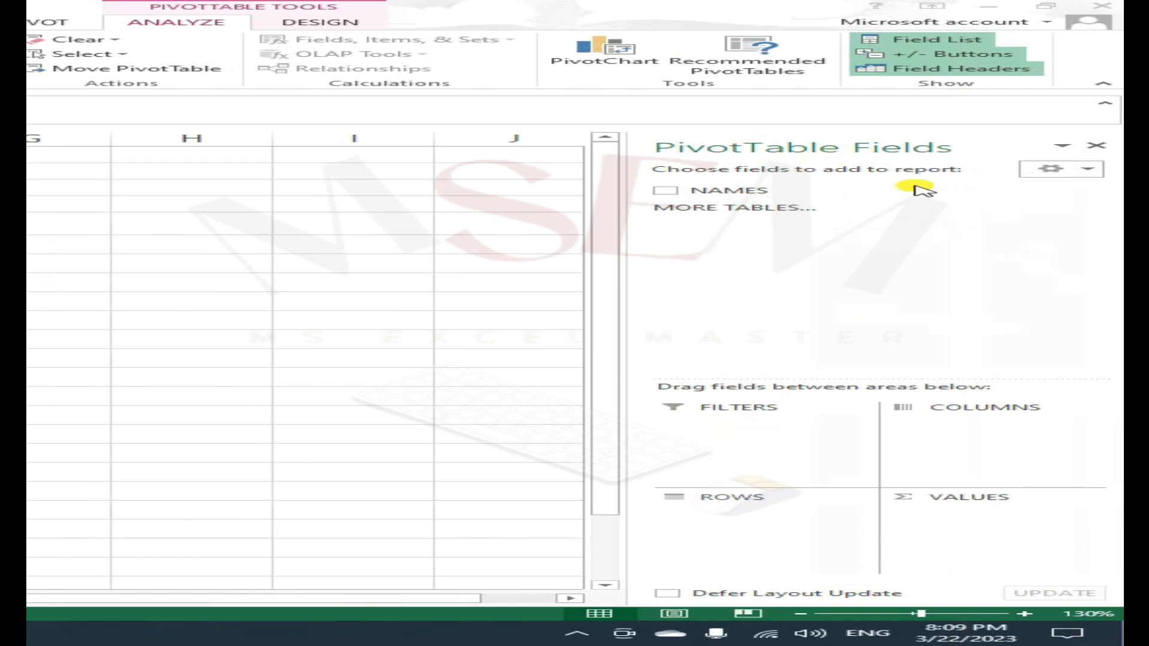
pyautogui.click(666, 192)
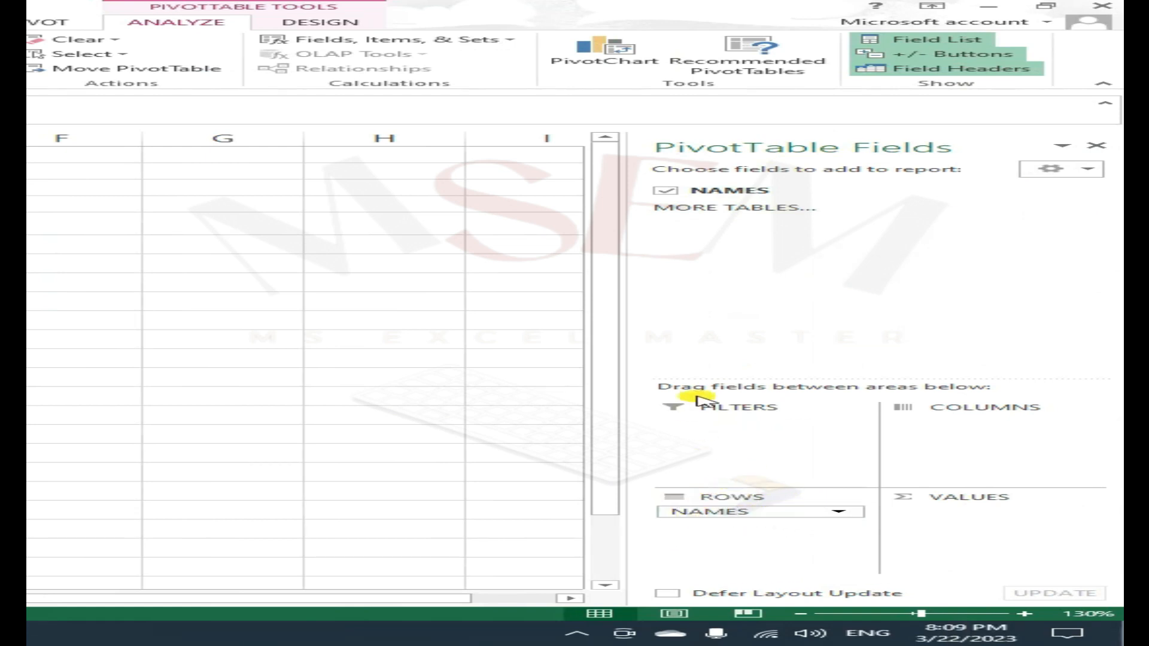
pyautogui.moveTo(743, 515); pyautogui.dragTo(724, 429)
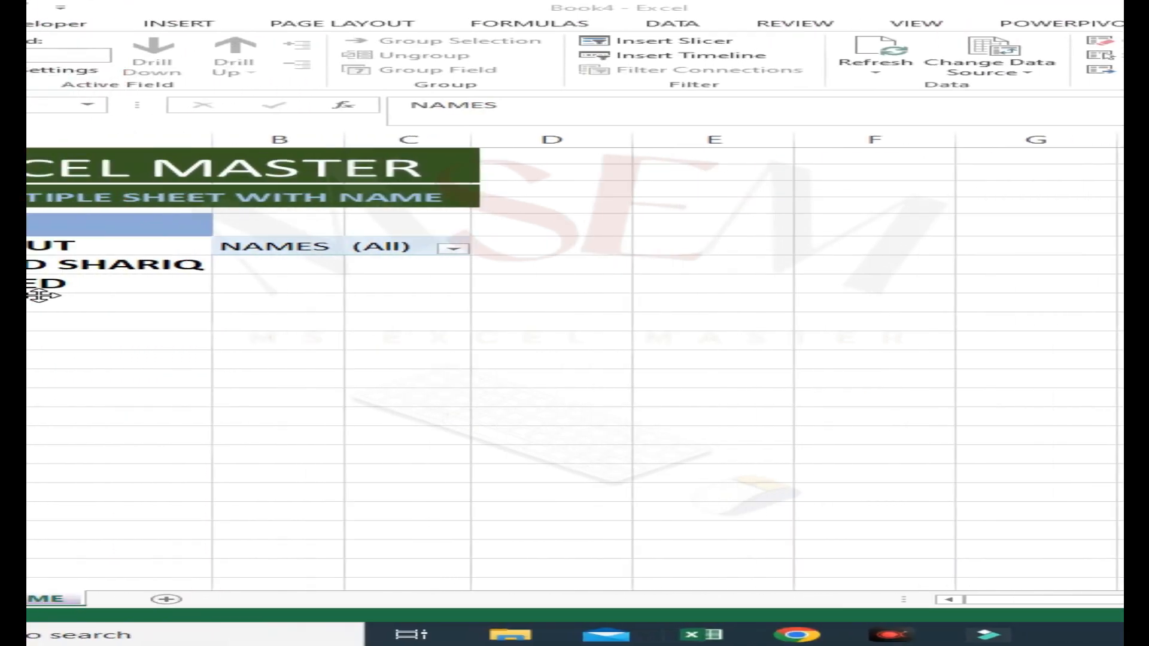
# - Generate a separate sheet for each name using Show Report Filter Pages on the NAMES filter
pyautogui.click(237, 242)
pyautogui.click(575, 247)
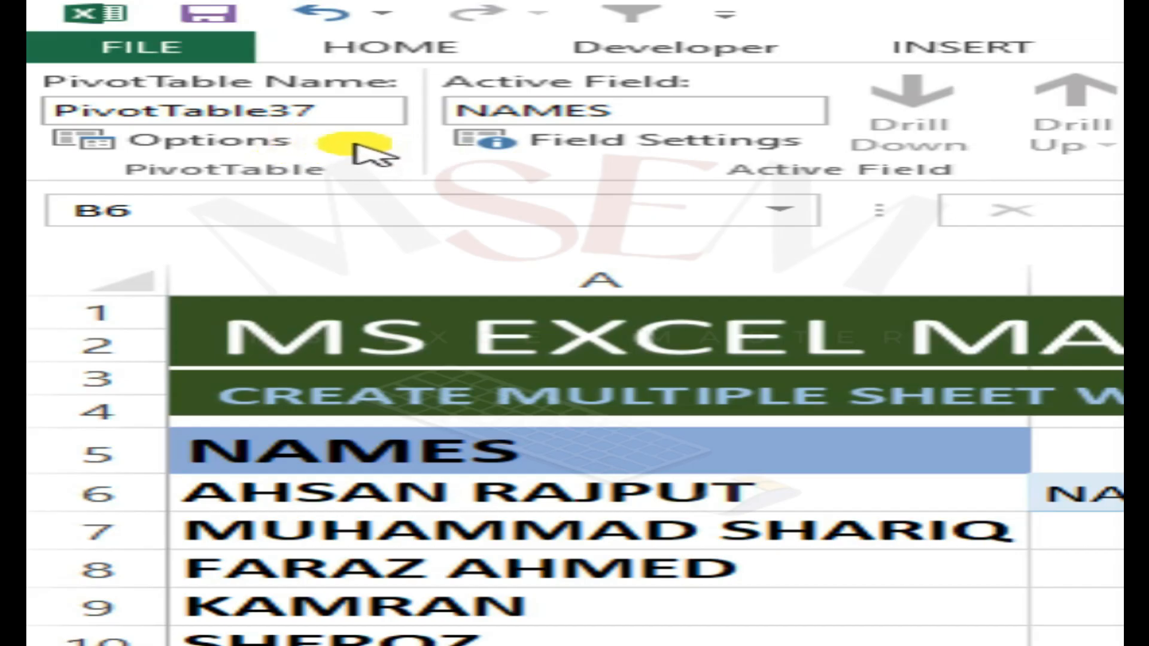
pyautogui.click(350, 143)
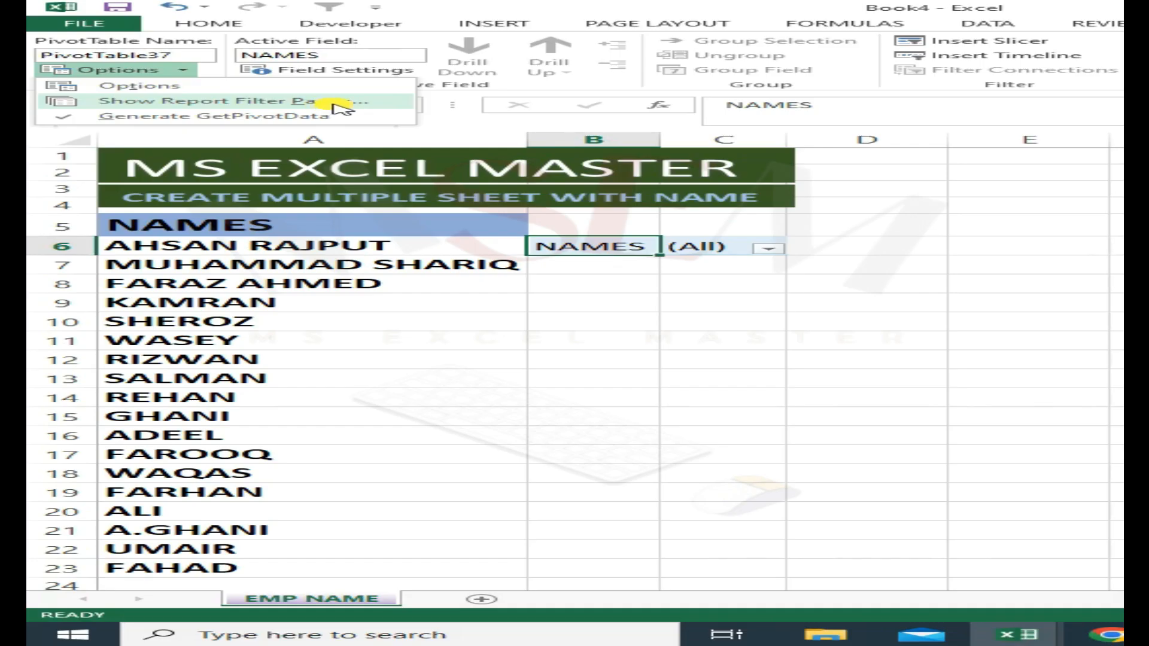
pyautogui.click(634, 208)
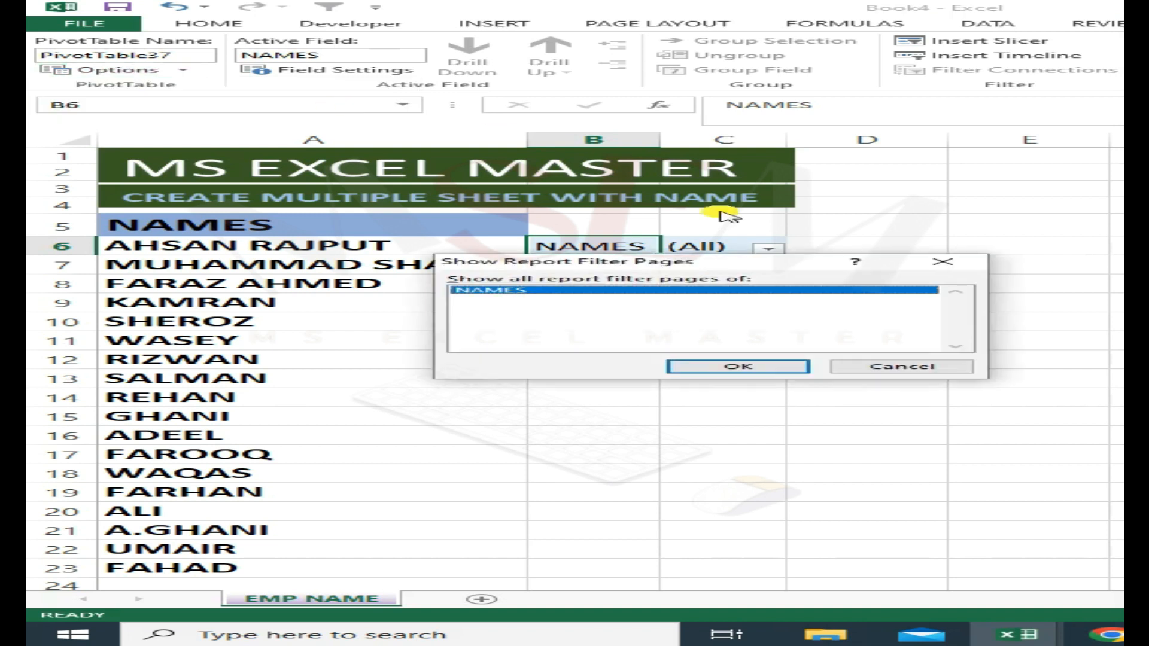
pyautogui.moveTo(795, 263); pyautogui.dragTo(852, 326)
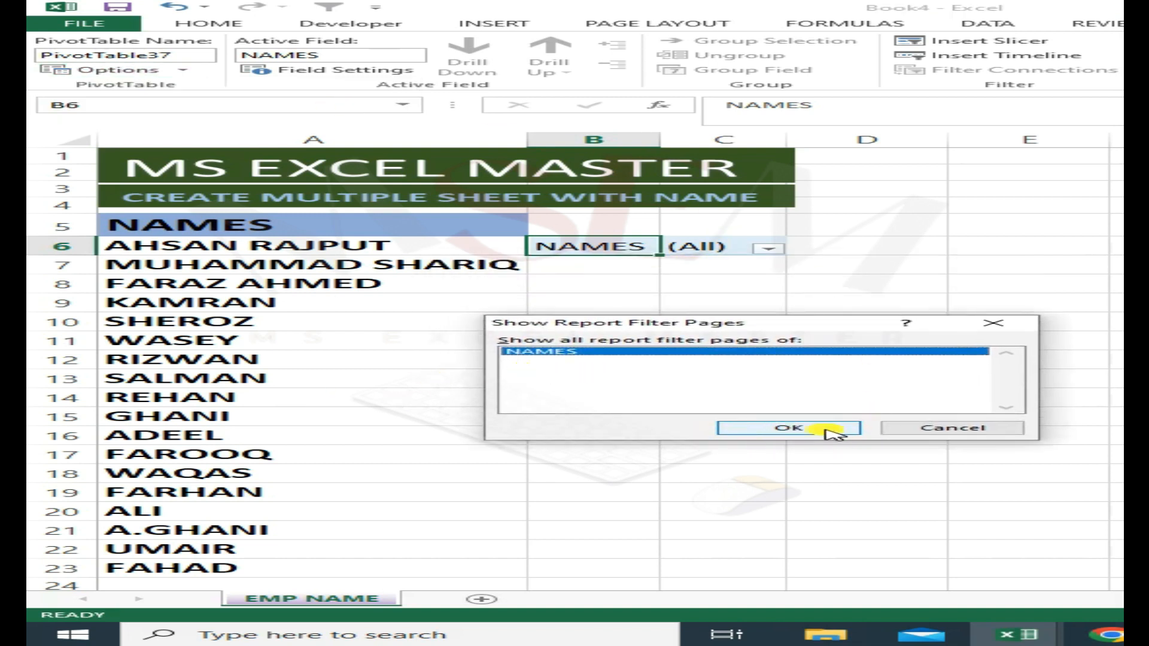
pyautogui.click(790, 428)
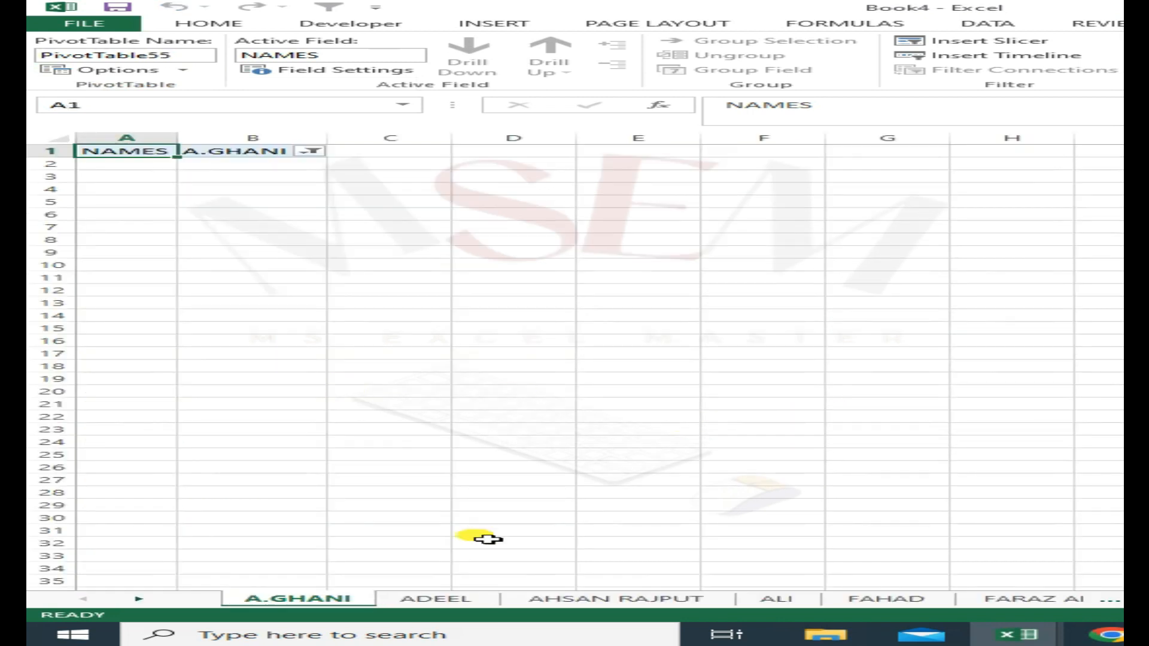
# - Check several of the newly generated name sheets
pyautogui.click(422, 599)
pyautogui.click(694, 599)
pyautogui.click(778, 599)
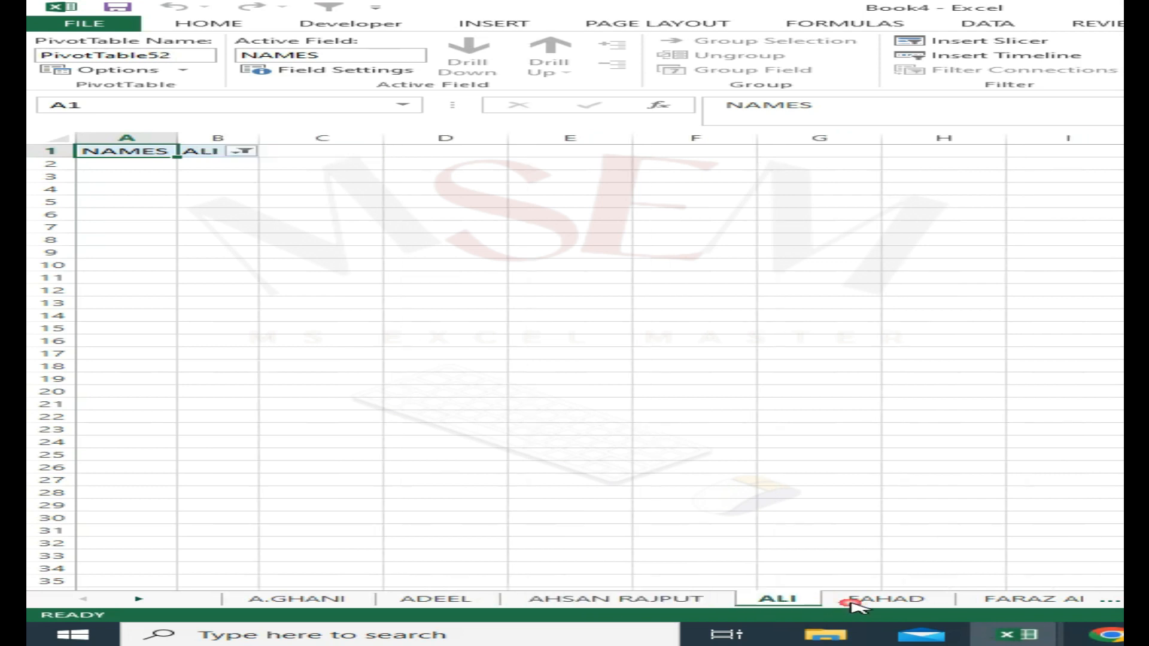
pyautogui.click(862, 599)
pyautogui.click(298, 599)
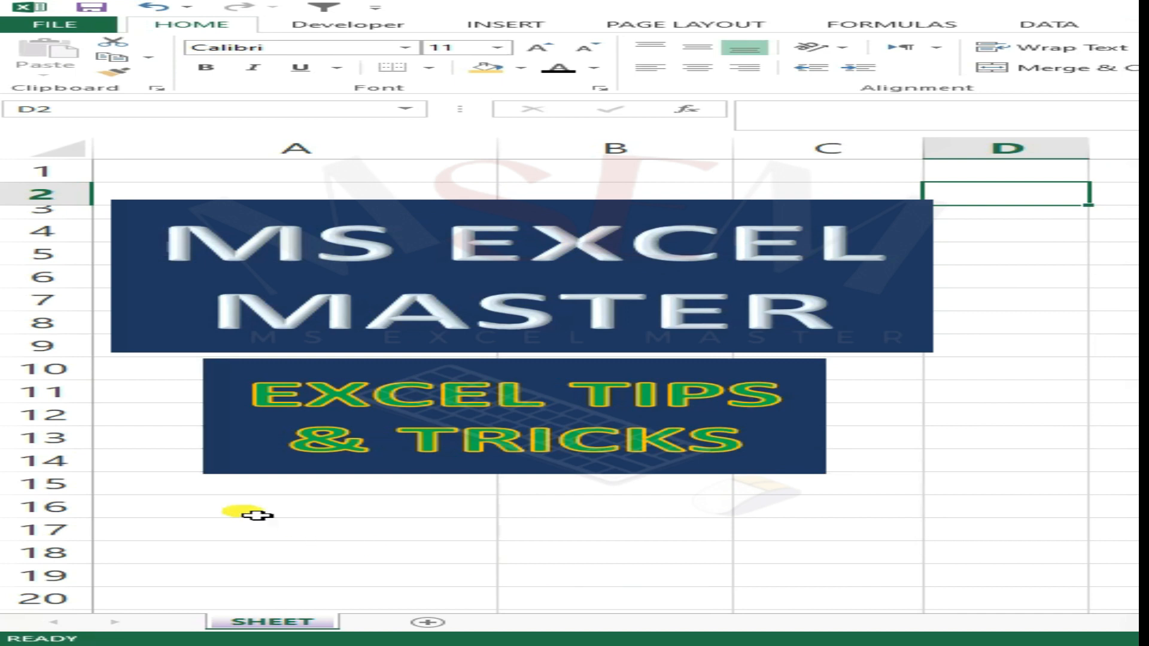
pyautogui.moveTo(135, 174); pyautogui.dragTo(1043, 506)
pyautogui.click(408, 540)
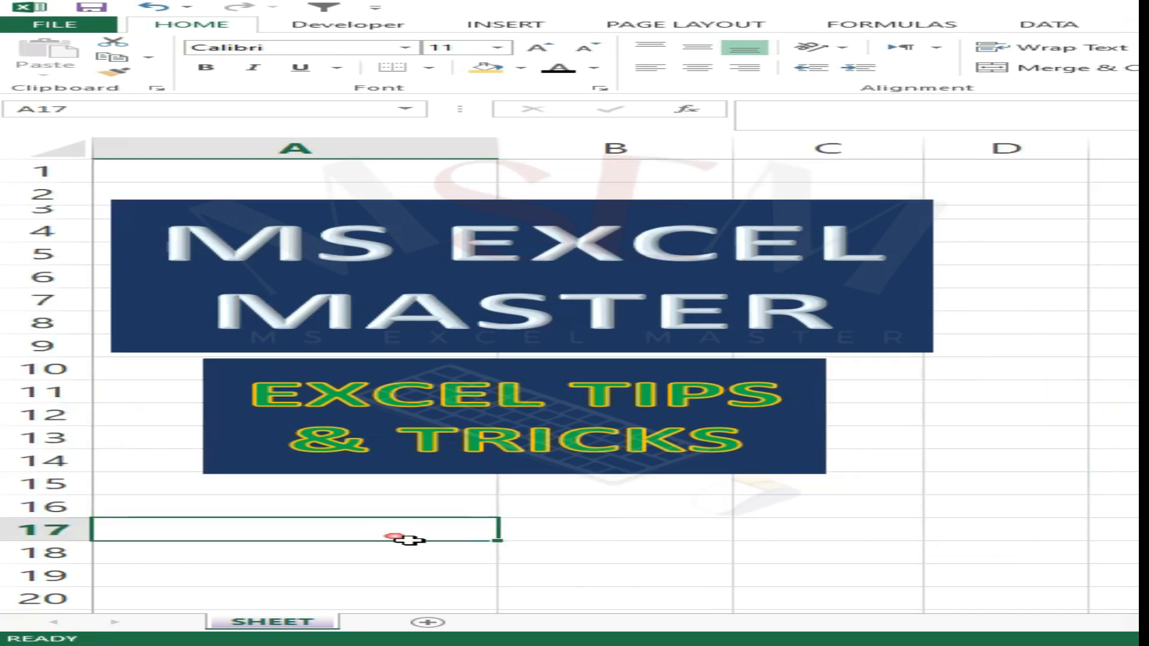